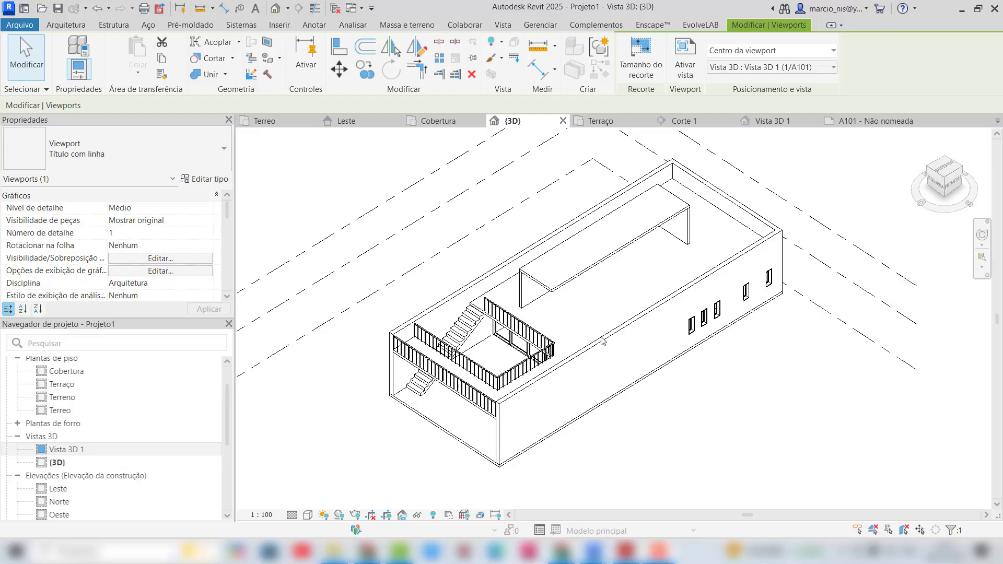
# Bring up the Terreo floor plan and, in File Explorer beside it, open the Mobiliário folder inside Biblioteca
pyautogui.click(276, 125)
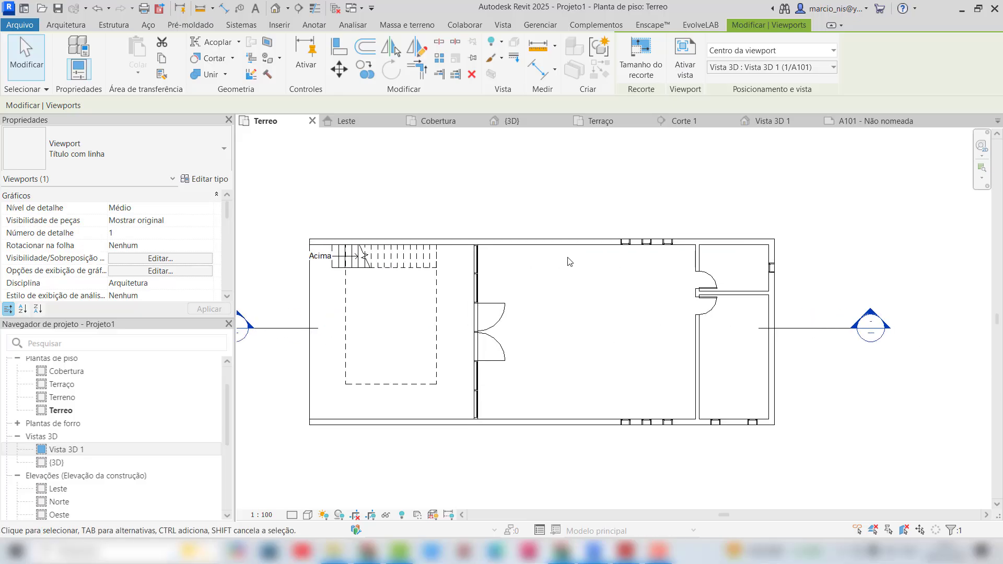
pyautogui.click(335, 552)
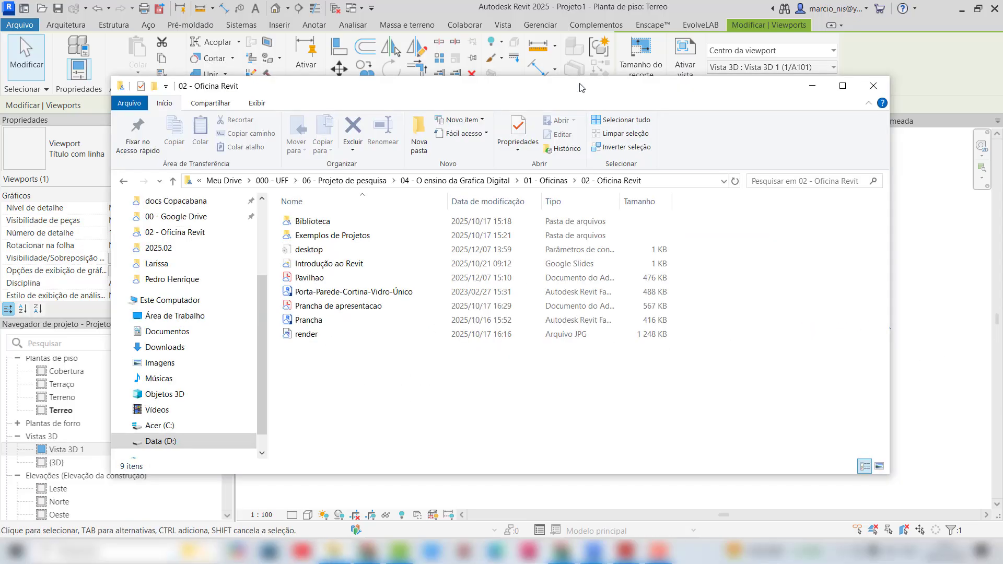
pyautogui.moveTo(566, 98); pyautogui.dragTo(532, 93)
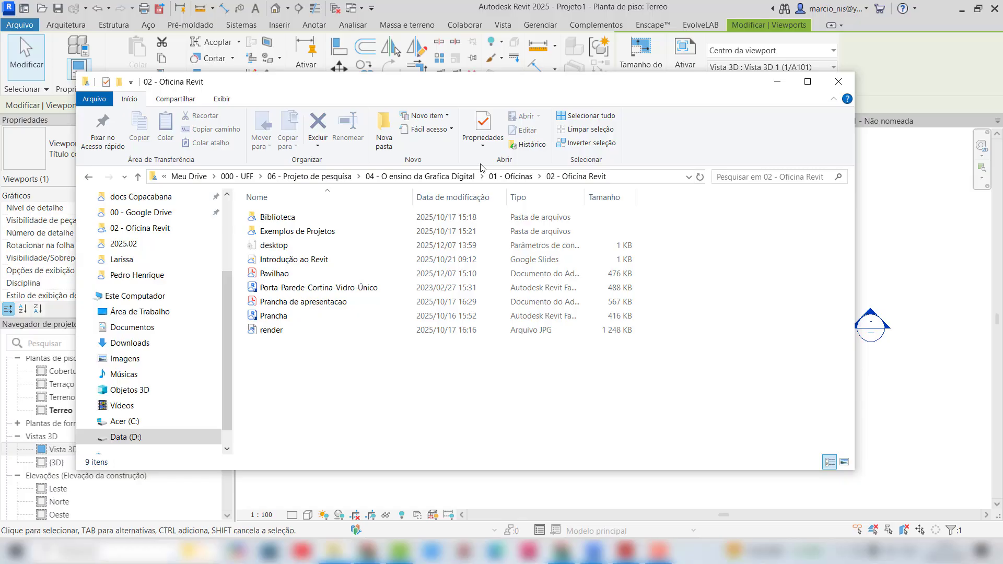
pyautogui.doubleClick(280, 217)
pyautogui.moveTo(488, 451); pyautogui.dragTo(488, 418)
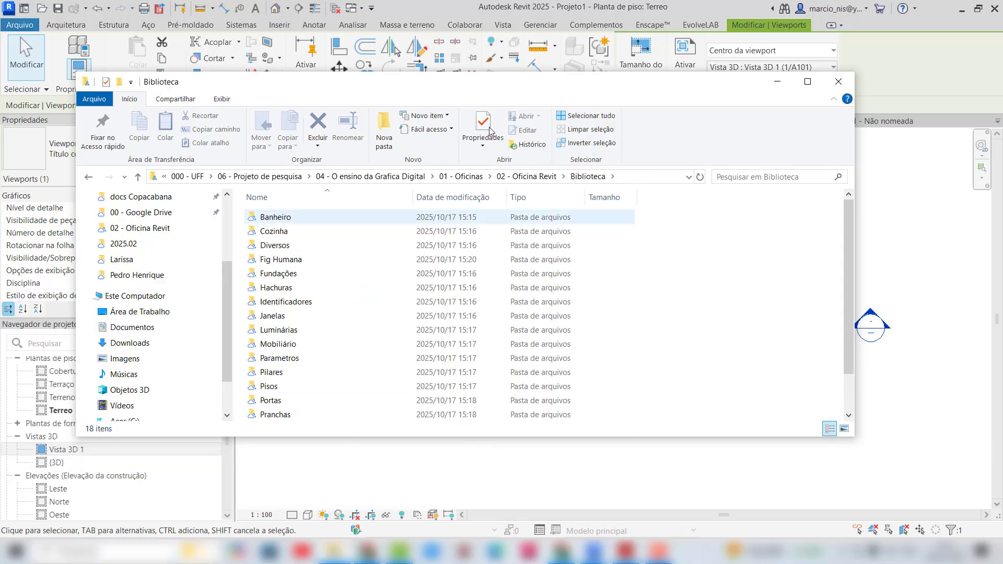
pyautogui.moveTo(695, 203); pyautogui.dragTo(625, 203)
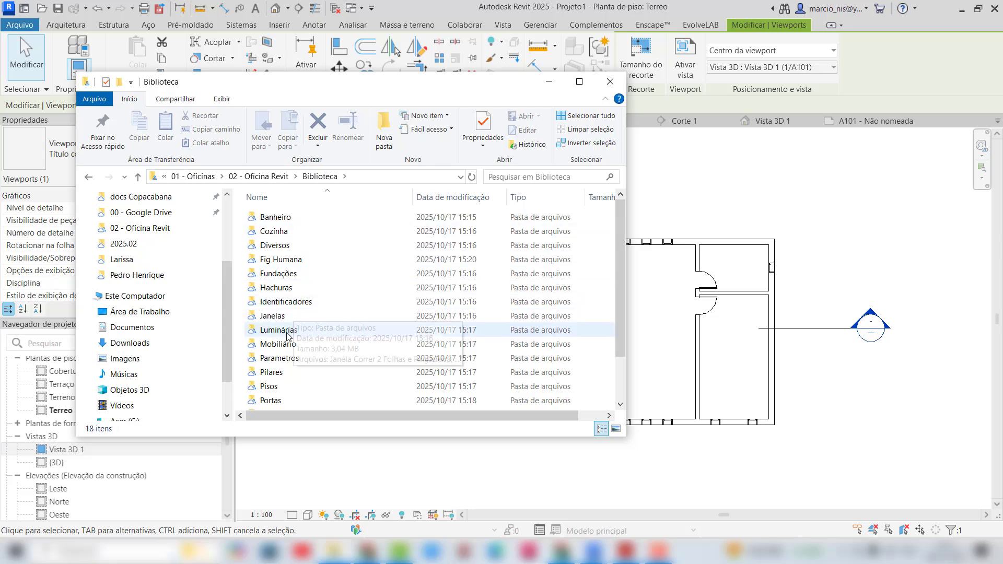
pyautogui.doubleClick(279, 344)
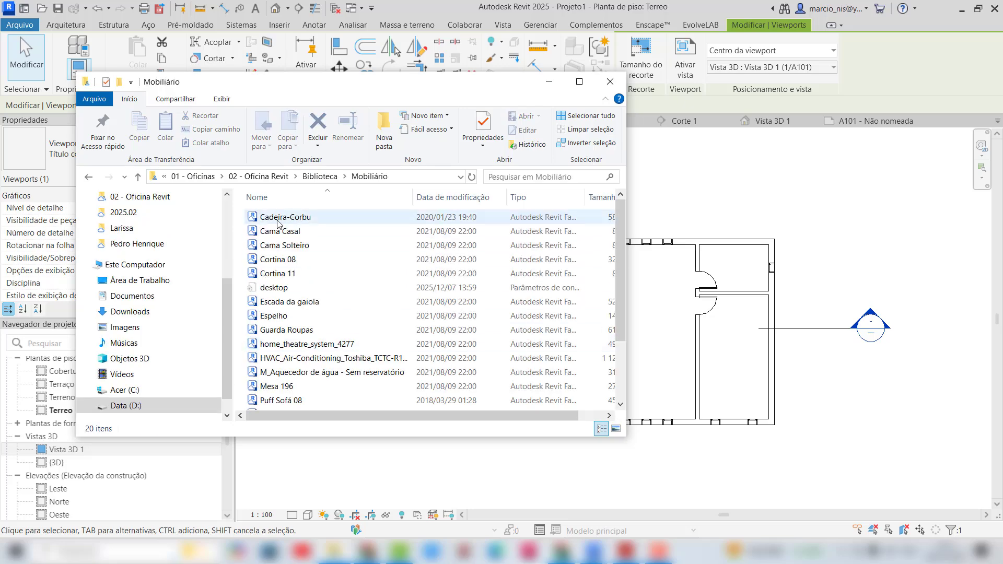
# Load the Cadeira-Corbu family into the Terreo plan and place the armchair in the main room near the upper wall
pyautogui.moveTo(279, 218); pyautogui.dragTo(664, 317)
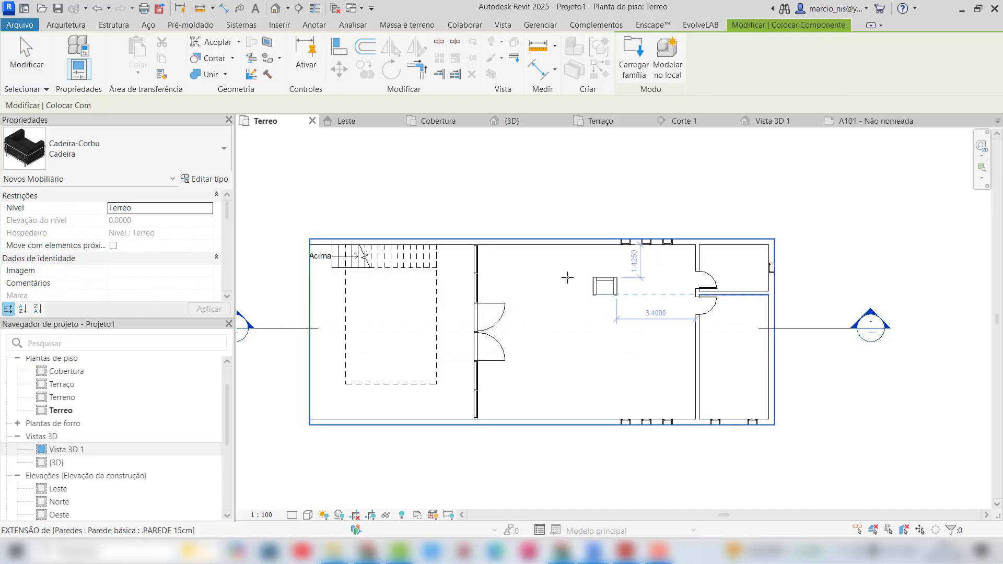
pyautogui.click(541, 265)
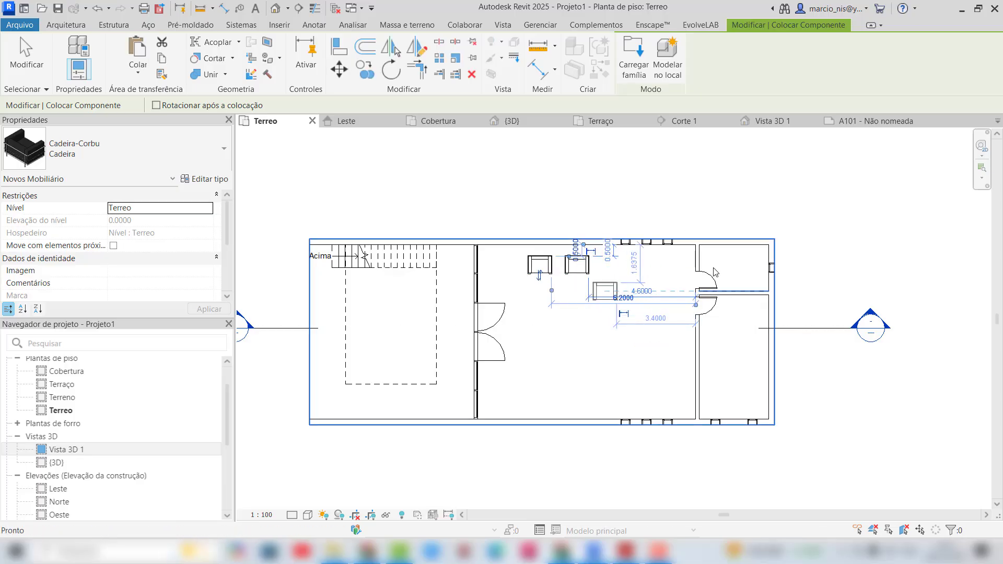
pyautogui.press('Escape')
pyautogui.press('Escape')
pyautogui.scroll(1, 721, 282)
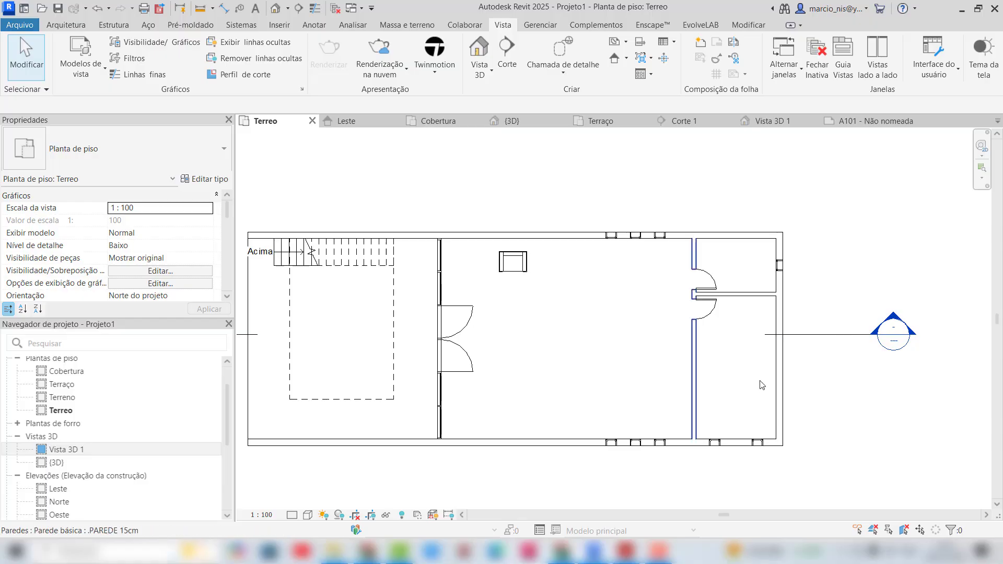
# Place two Bordo japonês - 3,0 metros trees as components, one above and one below the building
pyautogui.scroll(-1, 773, 410)
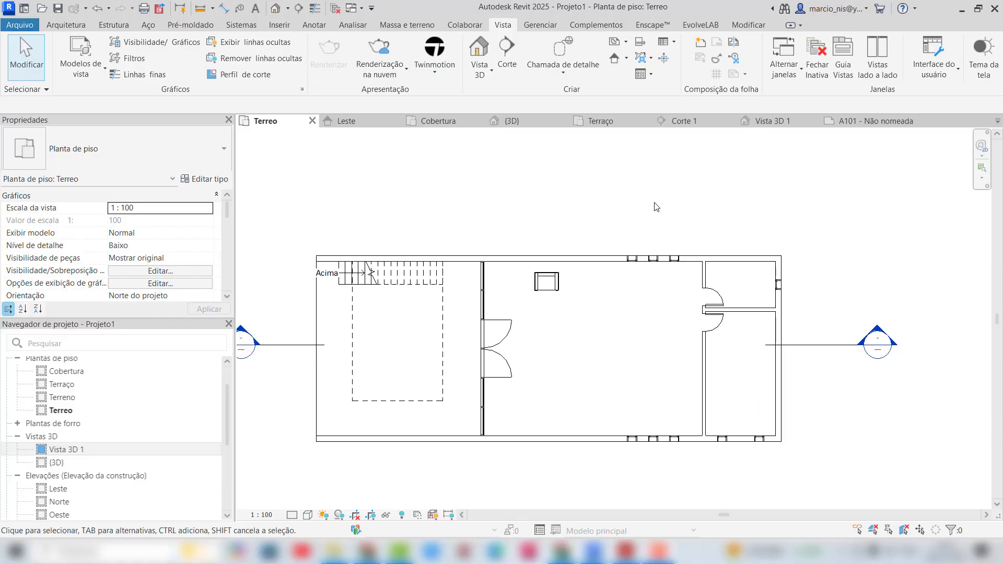
pyautogui.scroll(-2, 603, 372)
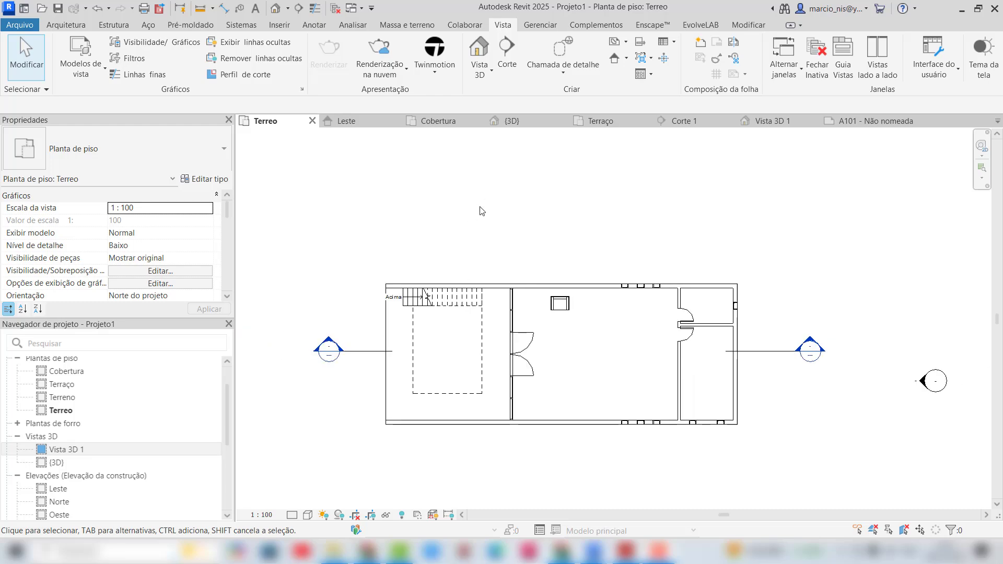
pyautogui.click(70, 25)
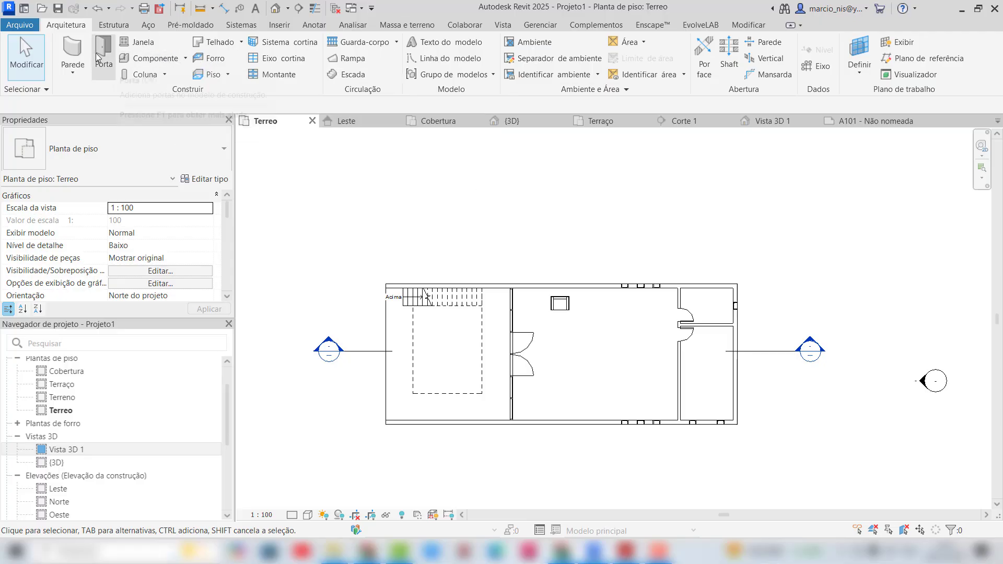
pyautogui.click(140, 58)
pyautogui.click(195, 143)
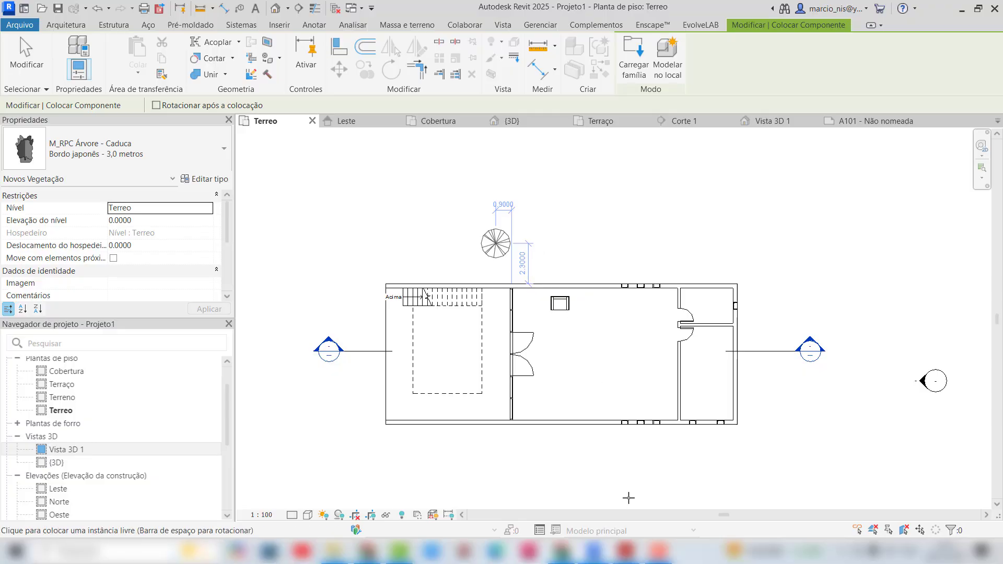
pyautogui.click(630, 466)
# Switch the tree type to Choupo-negro - 12,2 metros and place five trees around the building
pyautogui.click(183, 137)
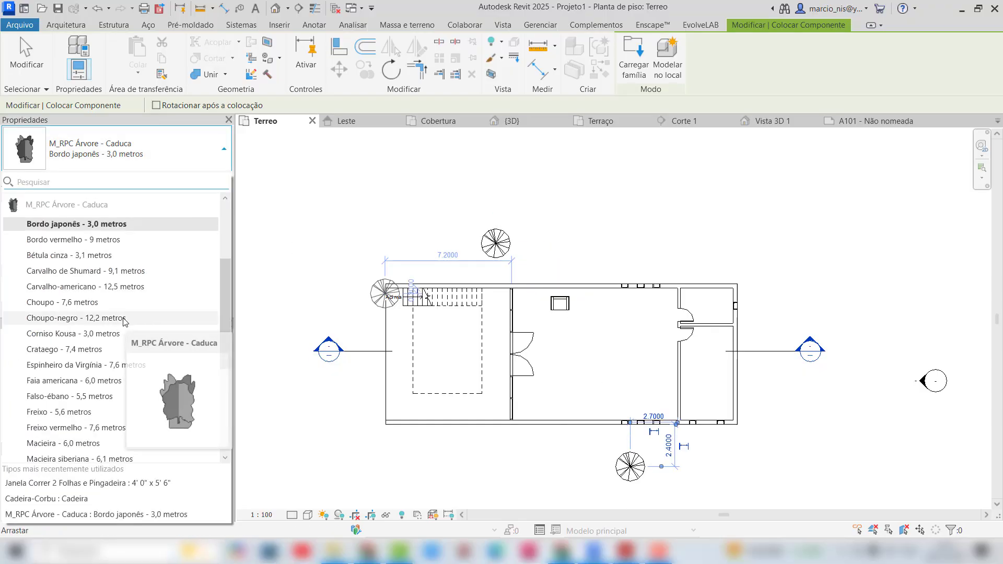
pyautogui.click(124, 318)
pyautogui.click(450, 471)
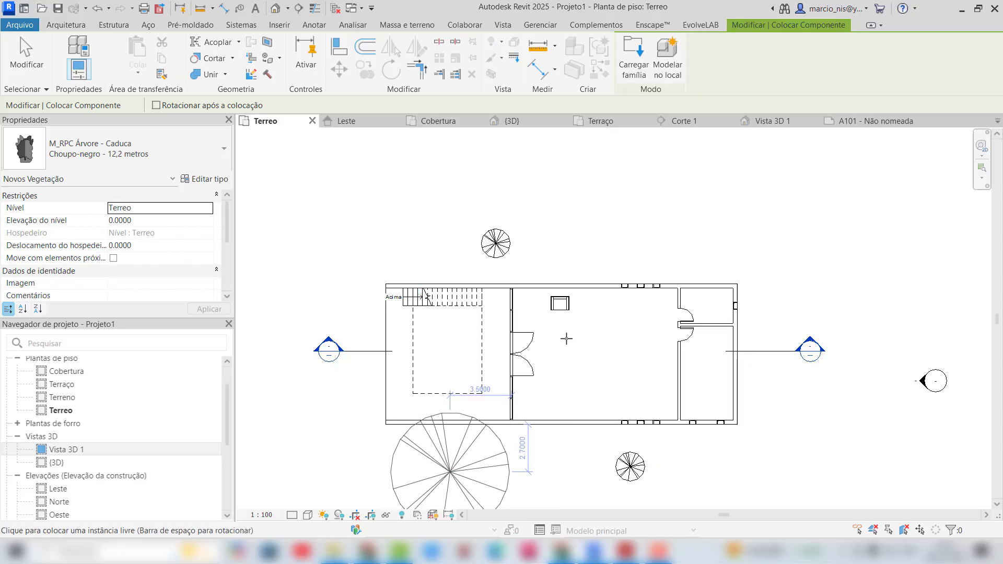
pyautogui.click(595, 225)
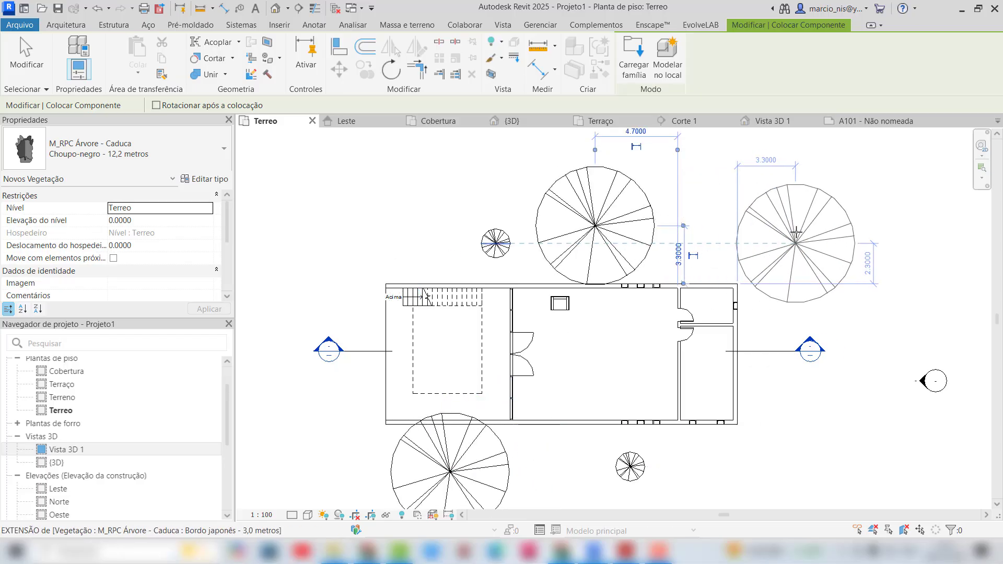
pyautogui.click(795, 231)
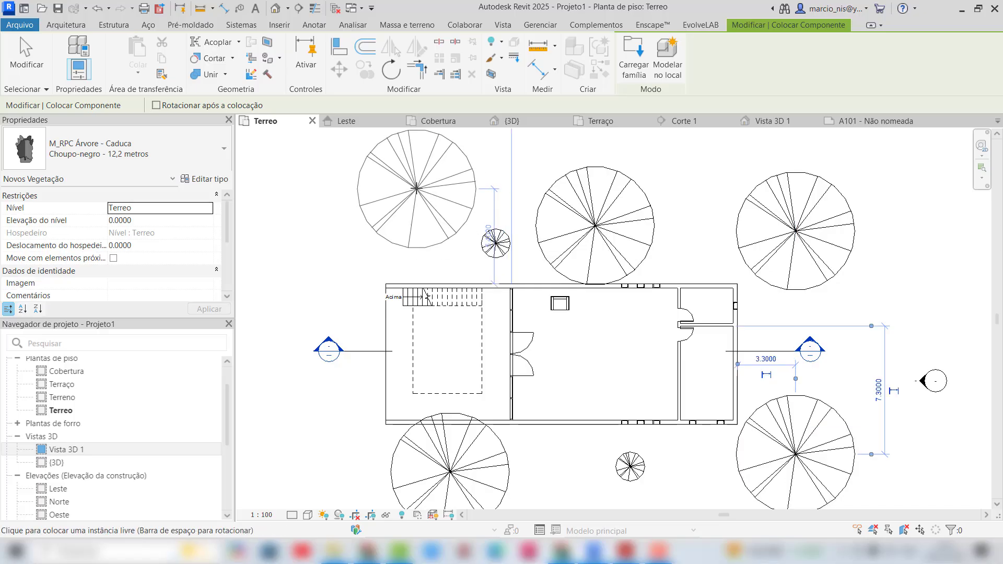
pyautogui.click(417, 188)
pyautogui.press('Escape')
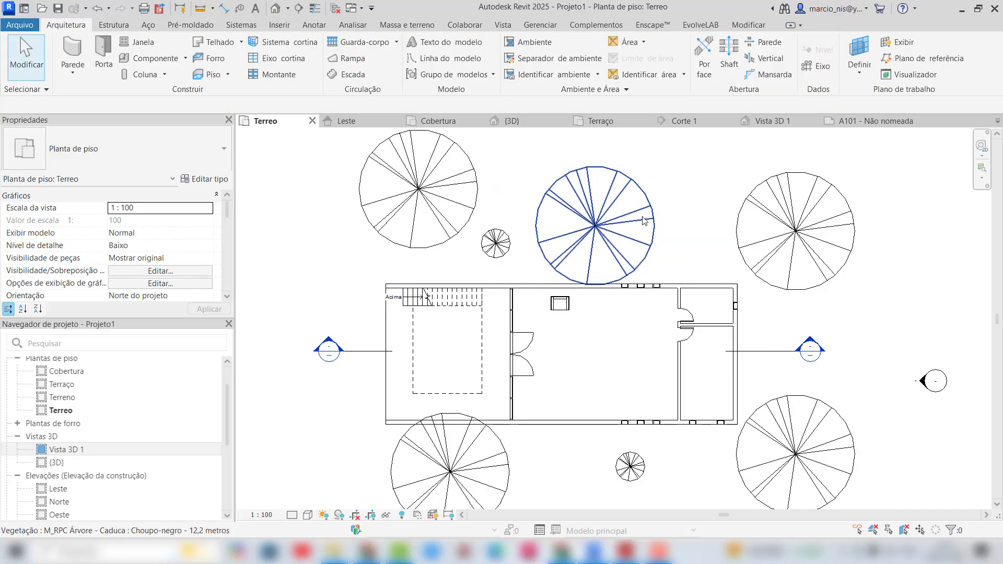
# Reposition the middle Choupo-negro tree above the building about 3 m from the upper wall
pyautogui.scroll(-1, 647, 221)
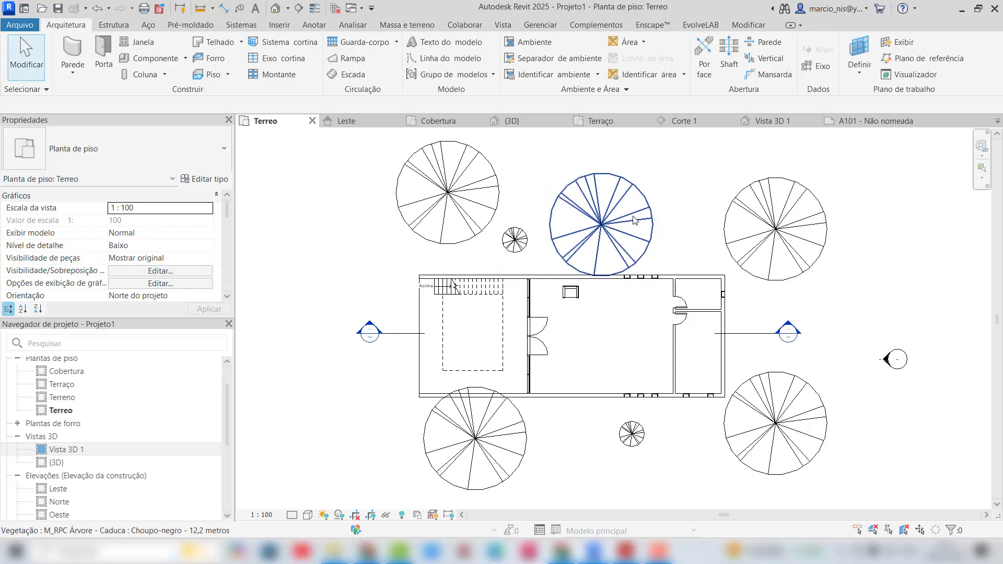
pyautogui.click(595, 236)
pyautogui.moveTo(595, 237); pyautogui.dragTo(601, 220)
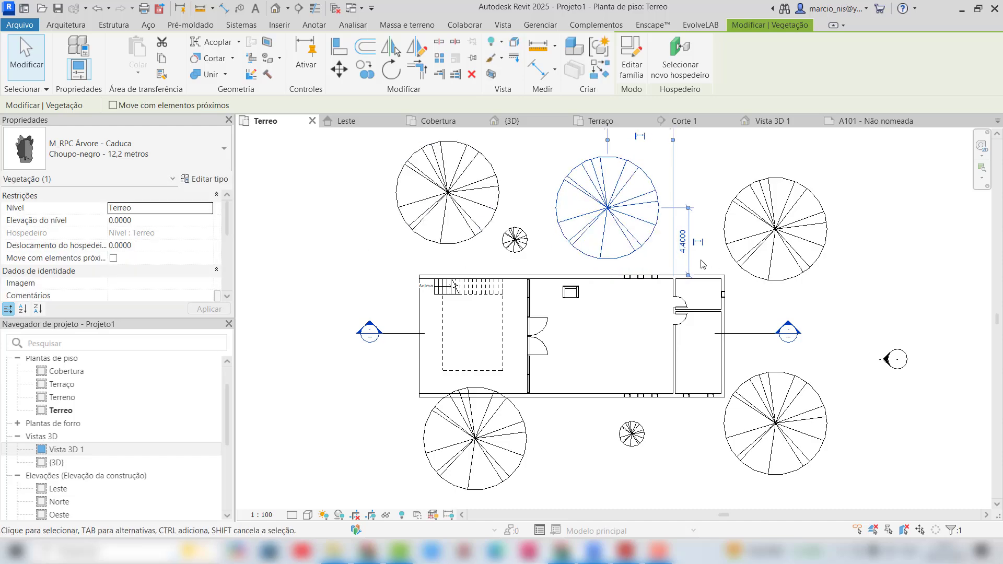
pyautogui.click(514, 435)
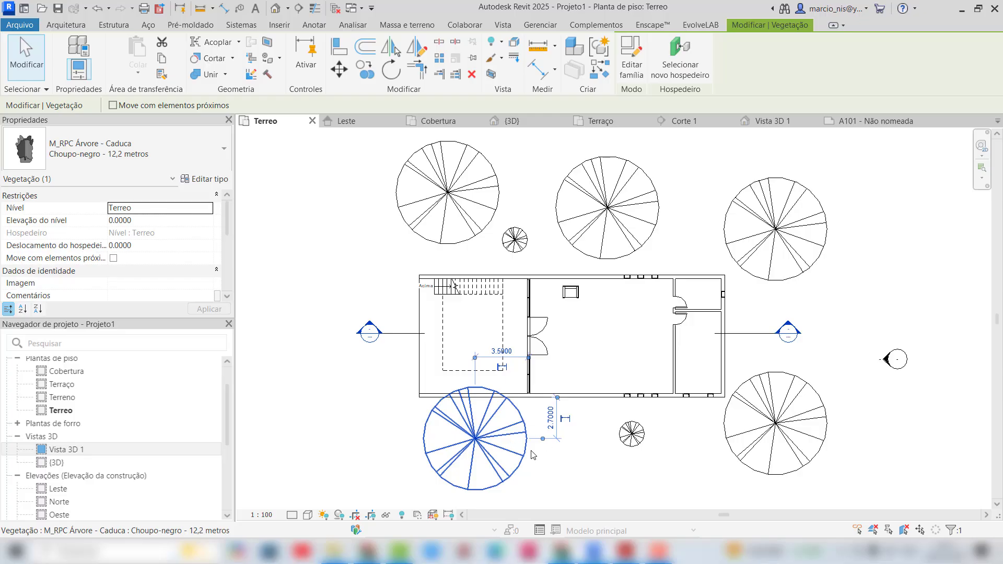
pyautogui.click(604, 209)
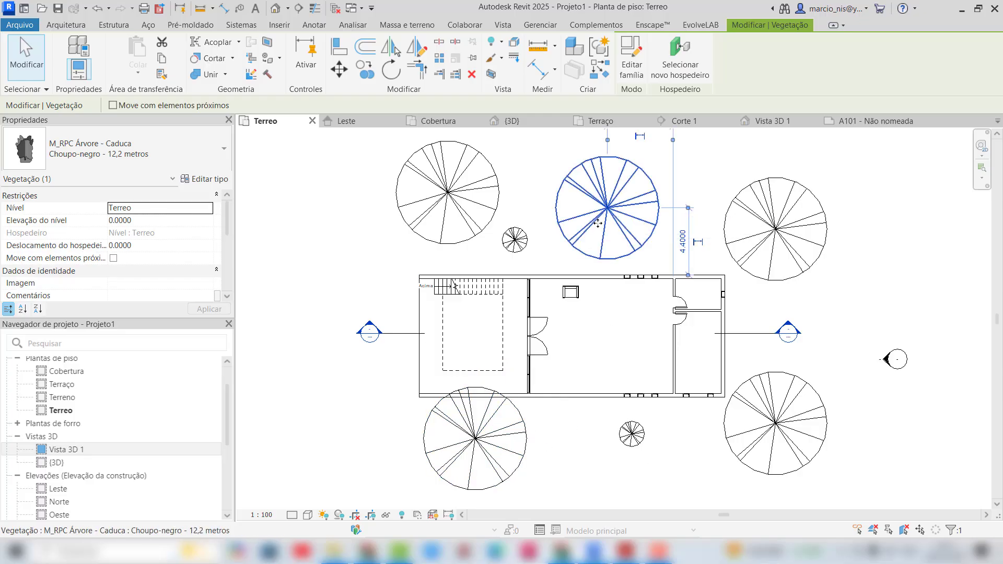
# Check the reference sheet Pavilhao.pdf in the PDF viewer, return to the Revit floor plan and clear the tree selection
pyautogui.hotkey('alt', 'Tab')
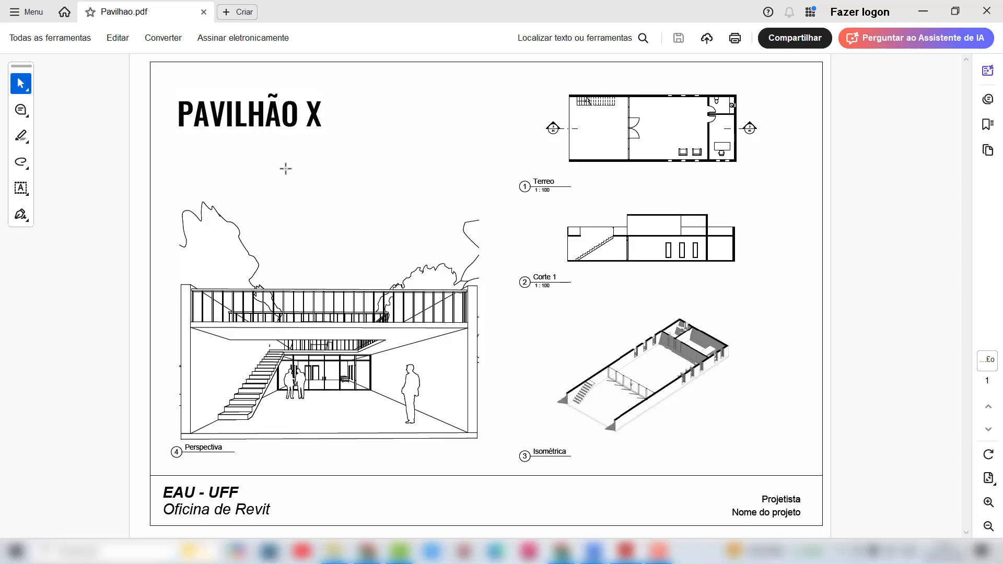
pyautogui.hotkey('alt', 'Tab')
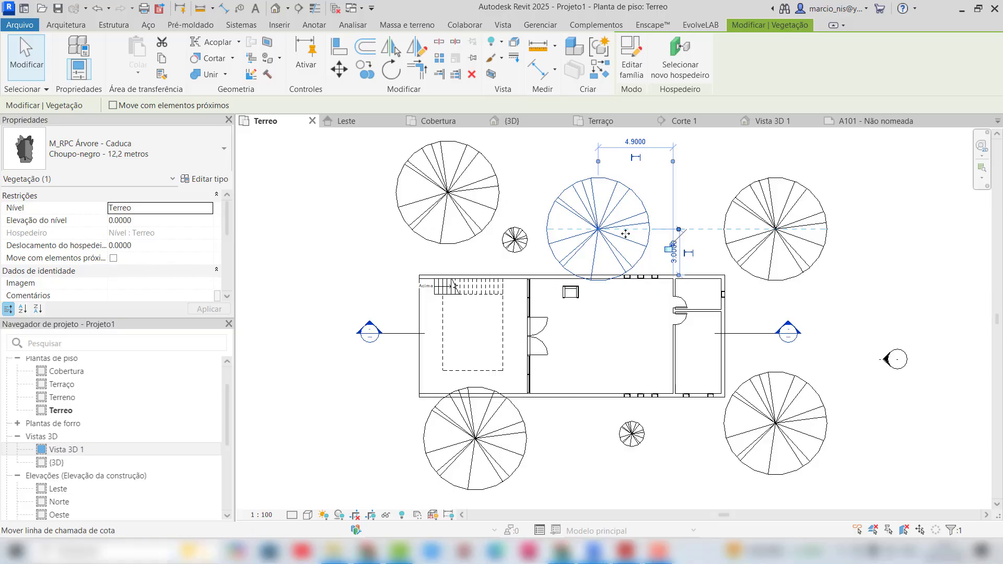
pyautogui.press('Escape')
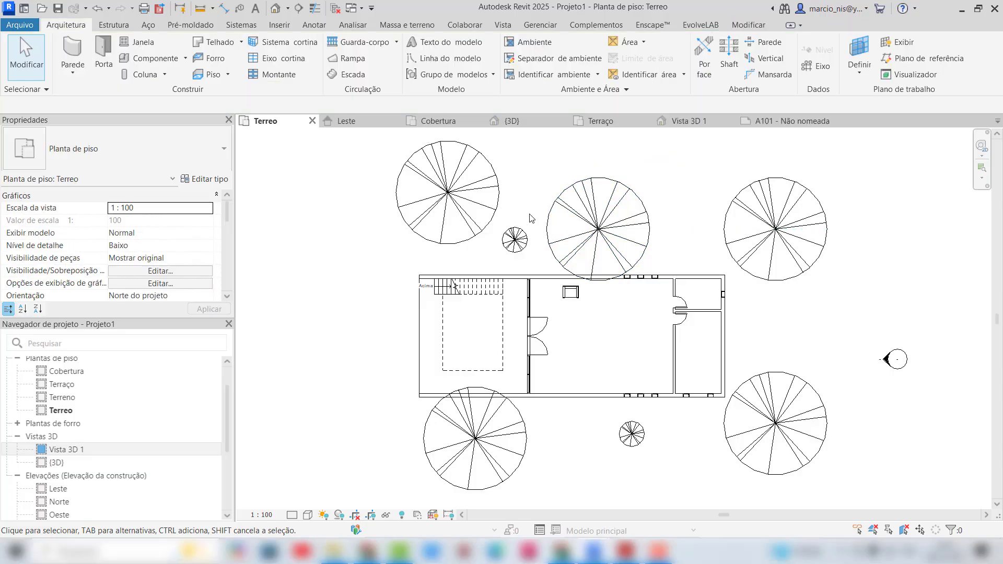
# Draw a horizontal building section through the middle of the plan, extending past both ends of the building
pyautogui.click(298, 9)
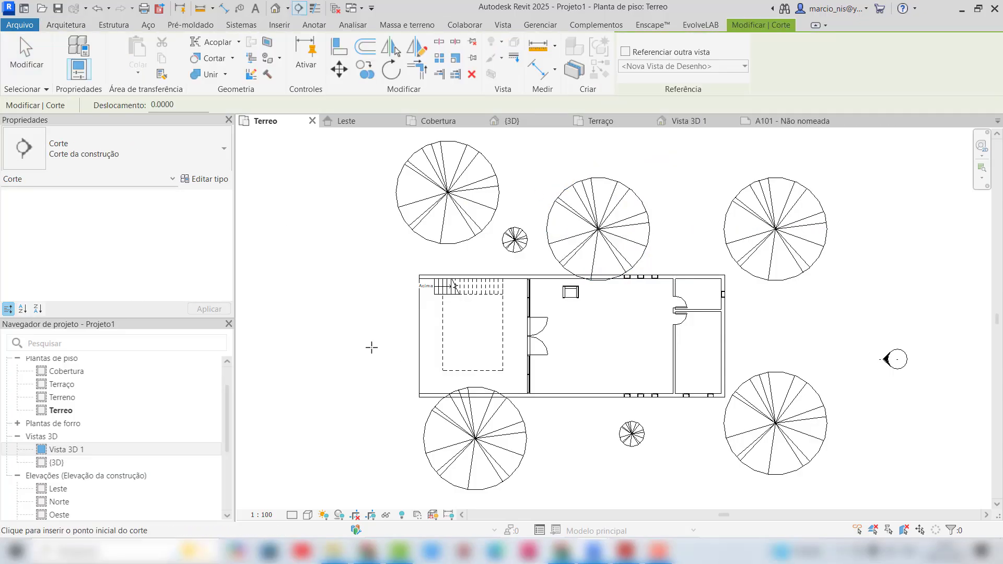
pyautogui.click(346, 337)
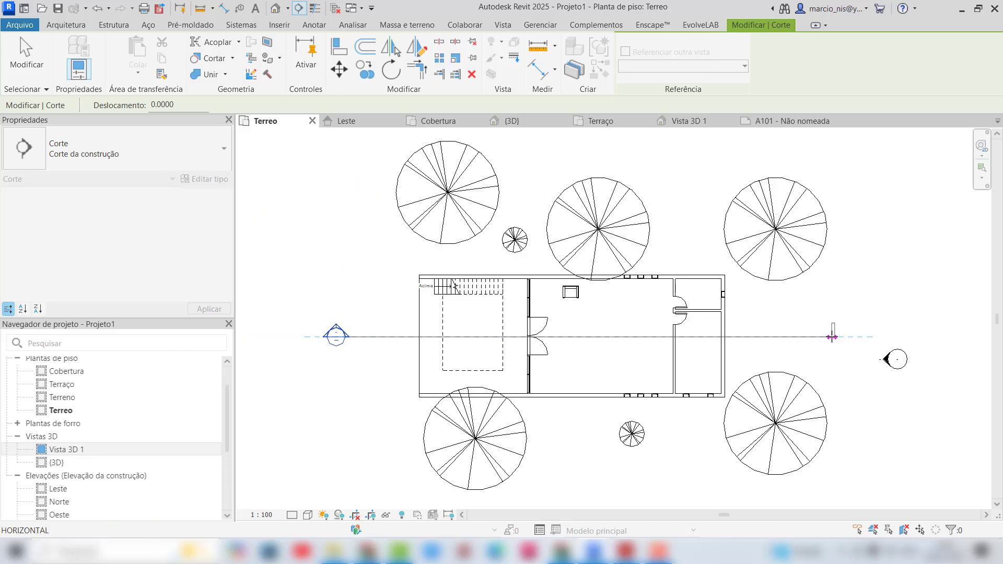
pyautogui.click(832, 337)
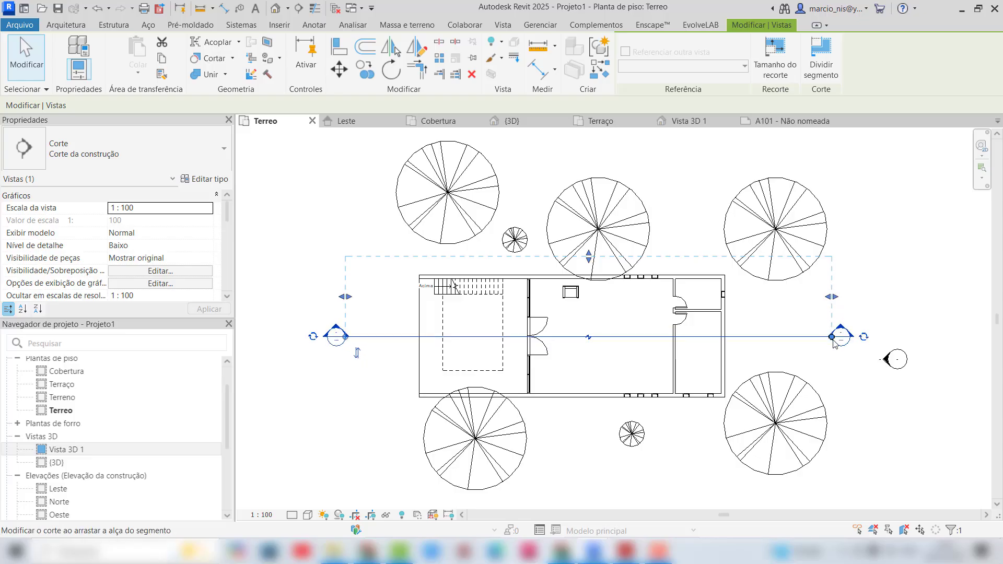
# Break the section line with a gap in the middle and shorten both segments so they end just inside the building
pyautogui.click(589, 340)
pyautogui.moveTo(507, 337); pyautogui.dragTo(429, 338)
pyautogui.moveTo(670, 336); pyautogui.dragTo(711, 338)
pyautogui.click(890, 288)
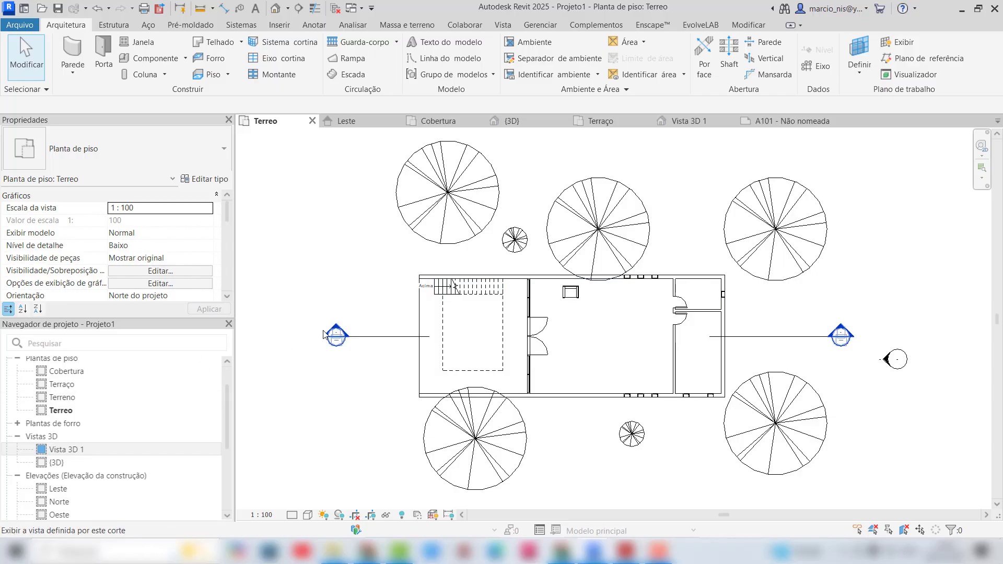
# Expand the building sections in the project browser and open the Corte 1 view
pyautogui.moveTo(228, 390); pyautogui.dragTo(227, 429)
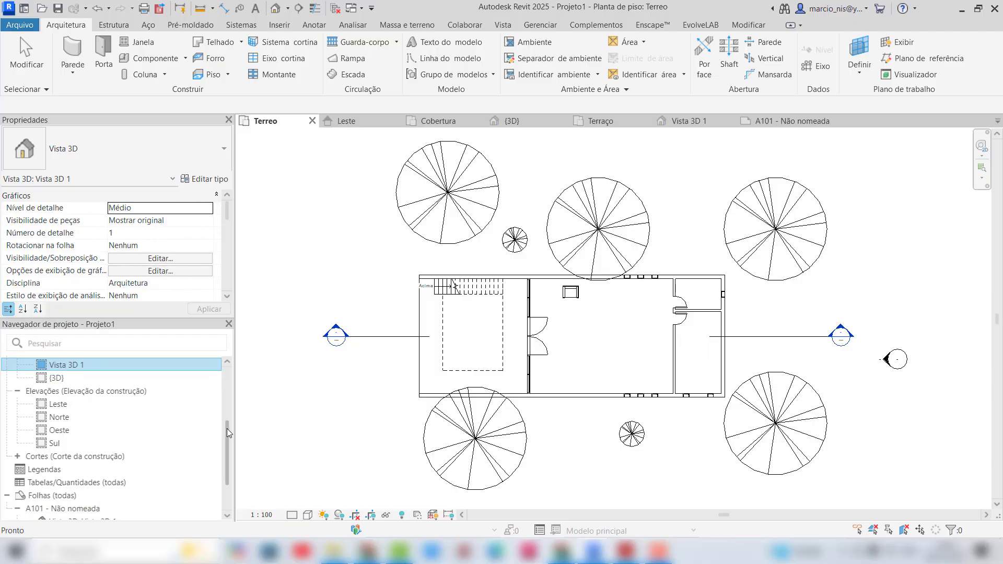
pyautogui.click(18, 454)
pyautogui.click(18, 455)
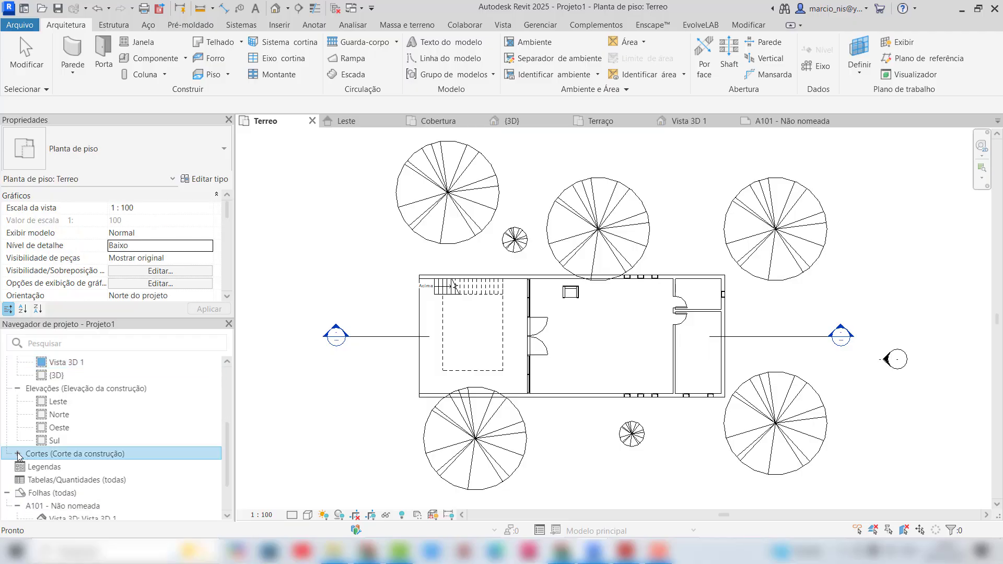
pyautogui.click(61, 467)
pyautogui.doubleClick(62, 466)
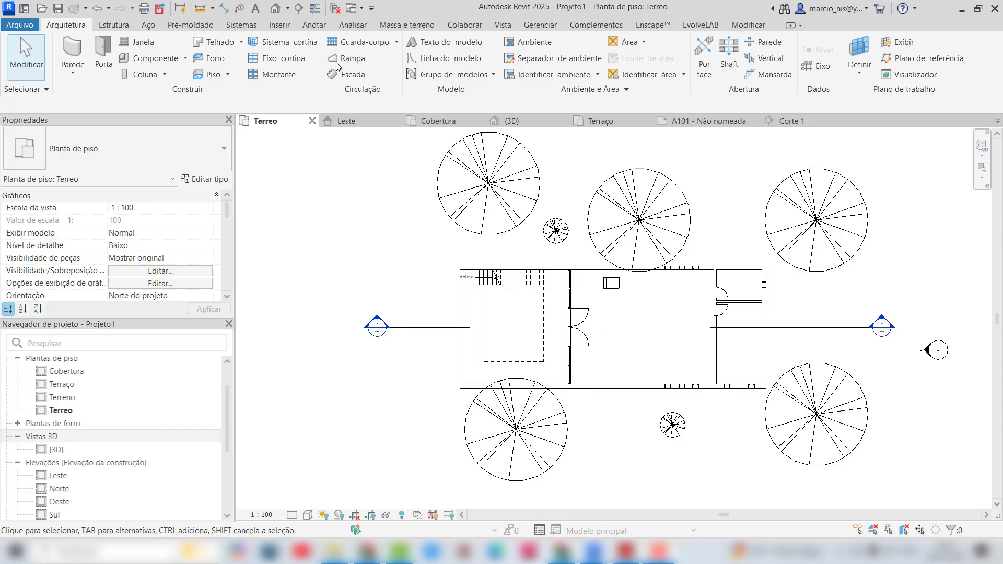
# Place a perspective camera in the Terreo plan in front of the open end, 1.75 m high, aimed along the building's central axis
pyautogui.click(288, 8)
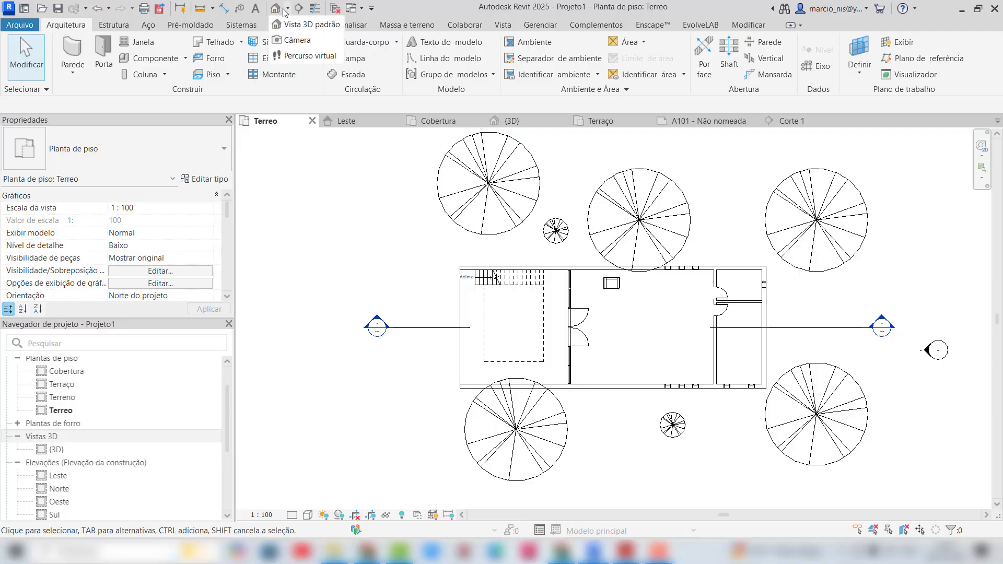
pyautogui.click(298, 41)
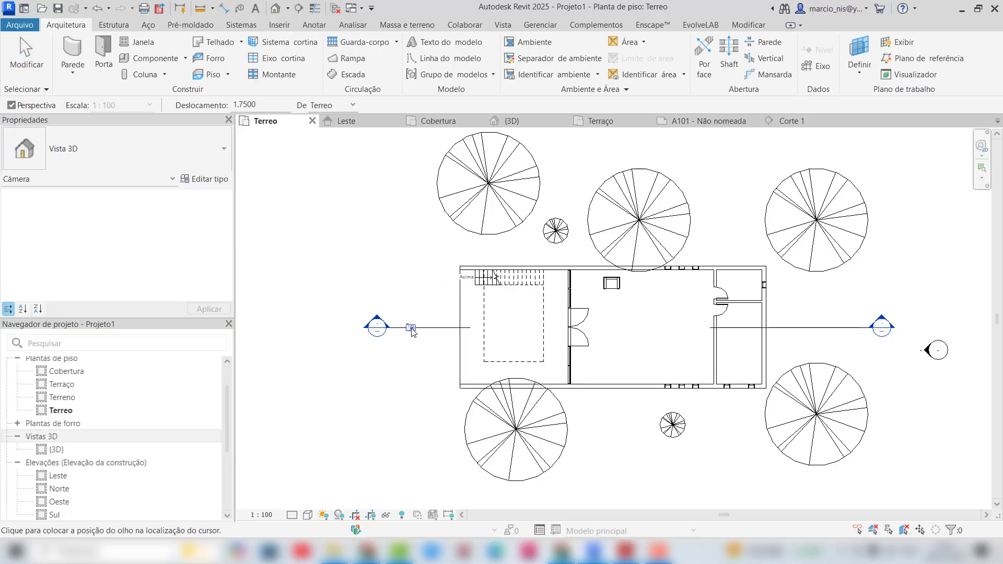
pyautogui.click(411, 327)
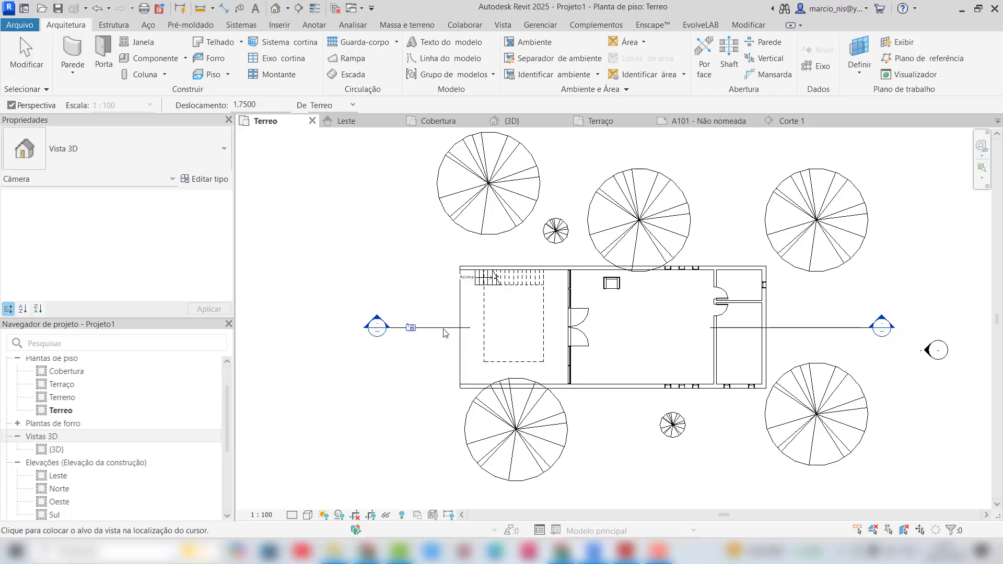
pyautogui.click(561, 328)
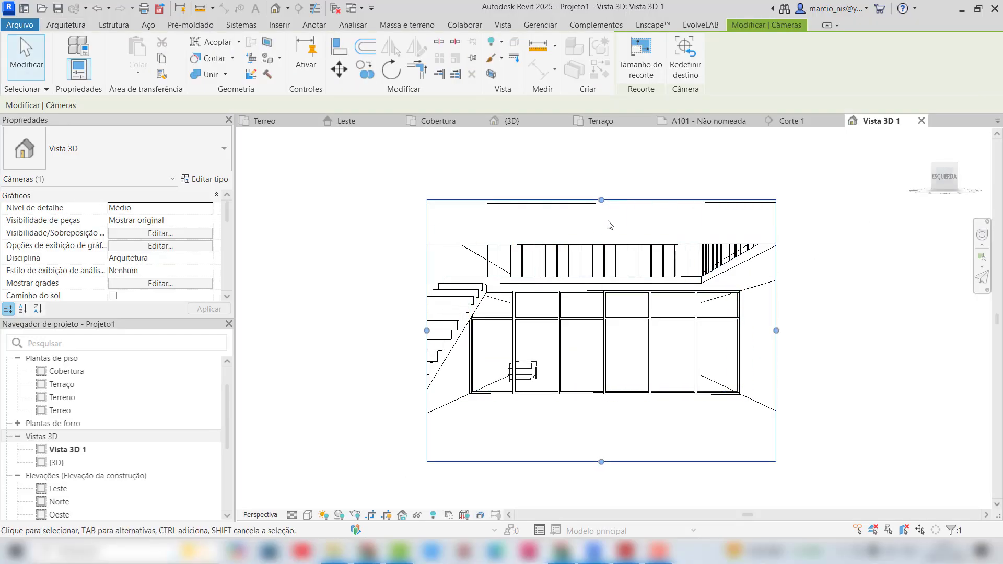
# Enlarge the perspective's crop region on all four sides to take in the full facade, the staircase and some sky above the terrace
pyautogui.scroll(-2, 600, 363)
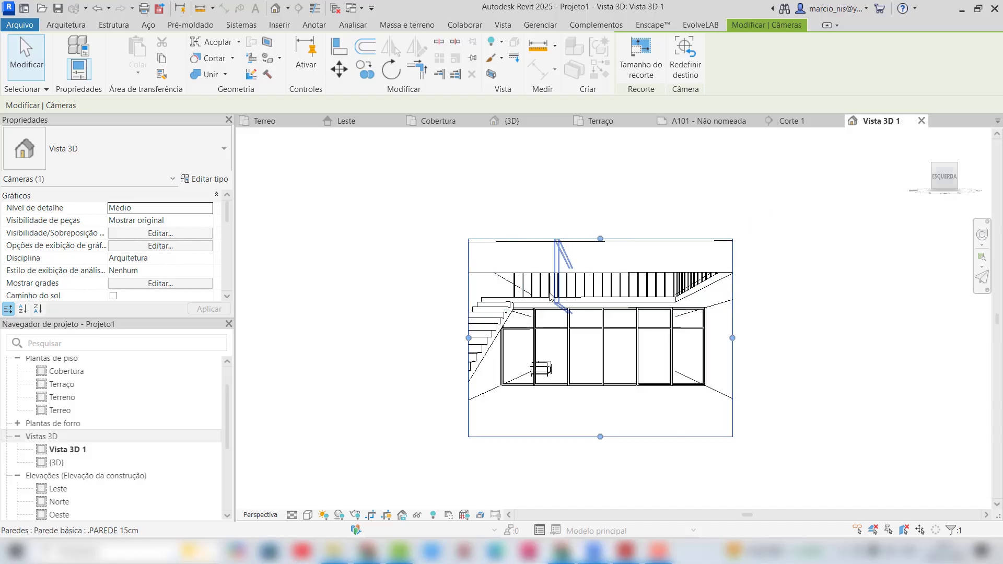
pyautogui.moveTo(468, 338); pyautogui.dragTo(391, 337)
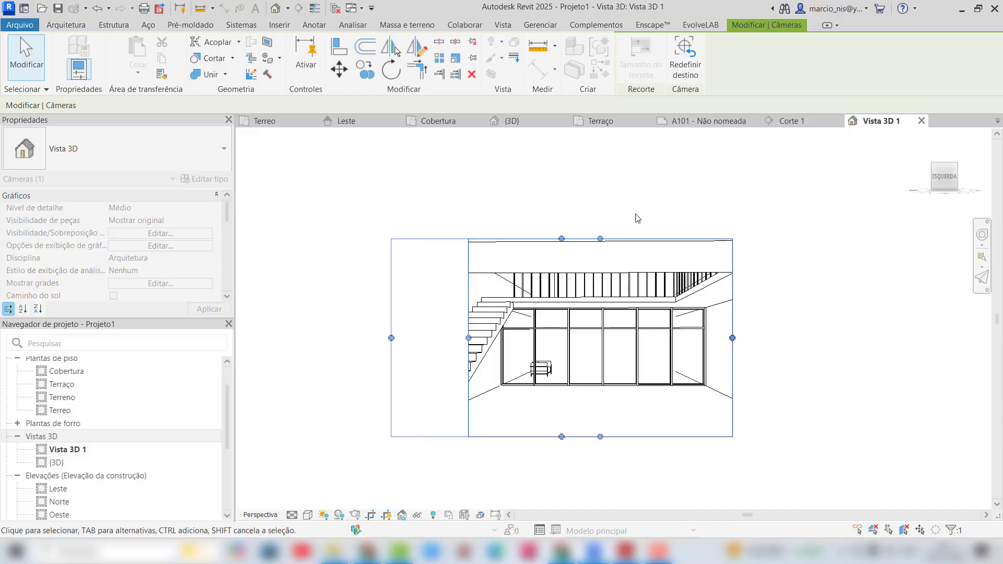
pyautogui.moveTo(562, 238); pyautogui.dragTo(562, 202)
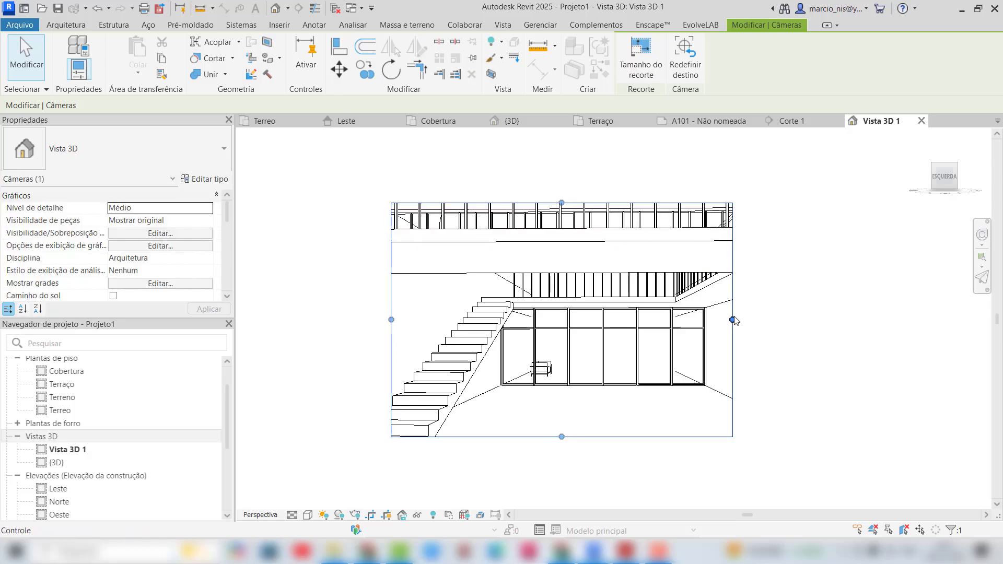
pyautogui.moveTo(734, 319); pyautogui.dragTo(809, 320)
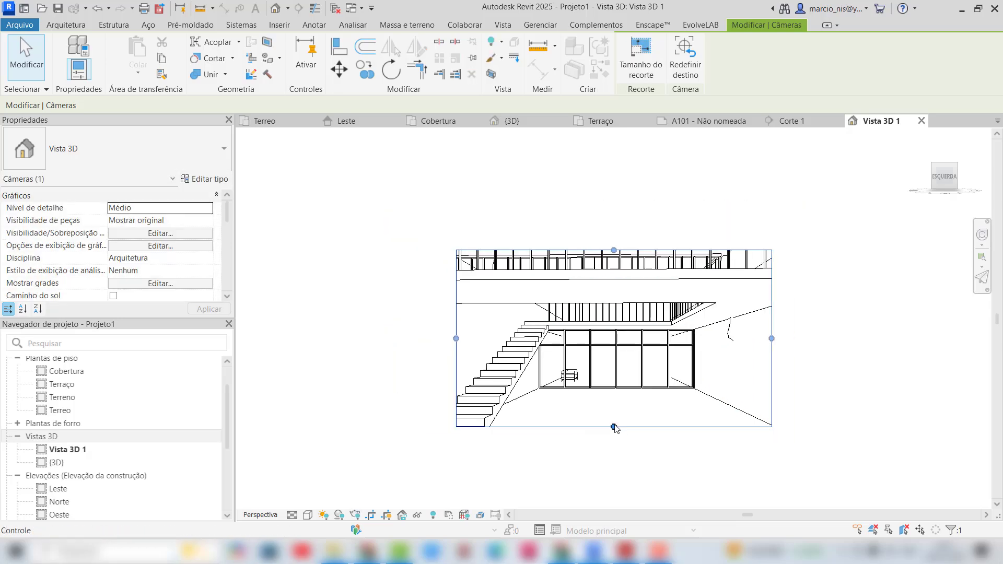
pyautogui.moveTo(613, 425); pyautogui.dragTo(614, 473)
pyautogui.moveTo(456, 362); pyautogui.dragTo(393, 362)
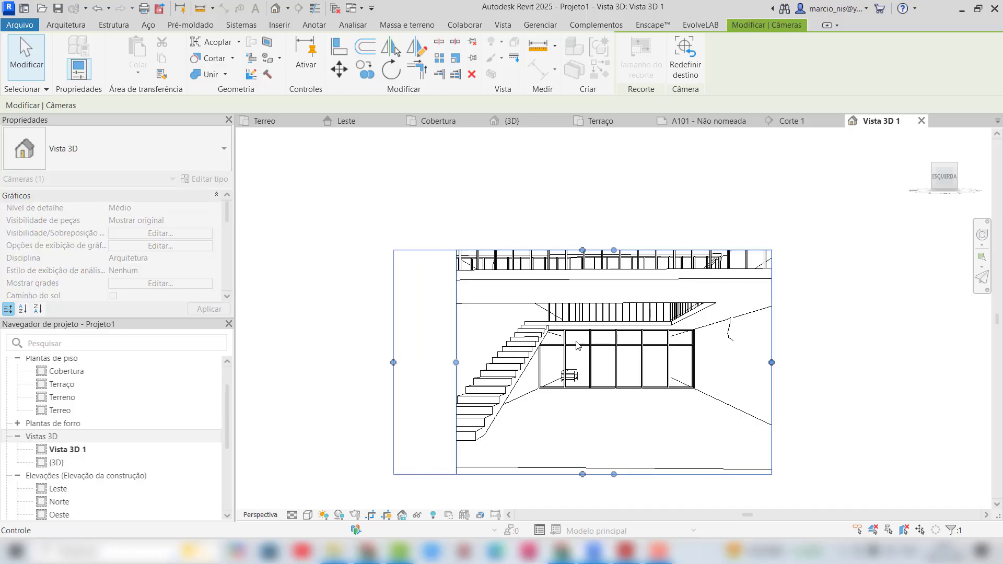
pyautogui.moveTo(583, 251); pyautogui.dragTo(582, 173)
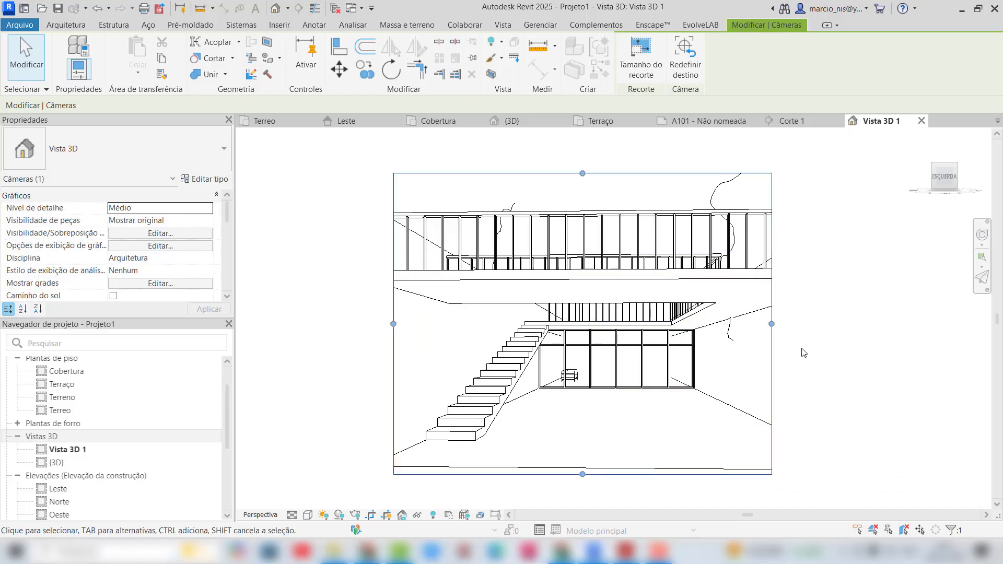
pyautogui.moveTo(773, 324); pyautogui.dragTo(882, 324)
pyautogui.moveTo(393, 324); pyautogui.dragTo(340, 323)
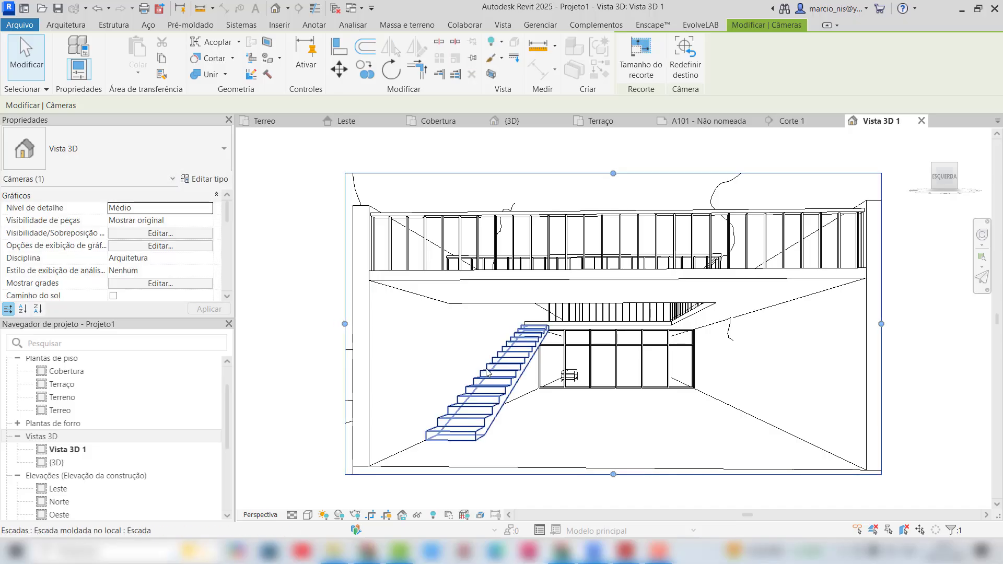
pyautogui.scroll(-2, 489, 371)
pyautogui.moveTo(585, 198); pyautogui.dragTo(581, 173)
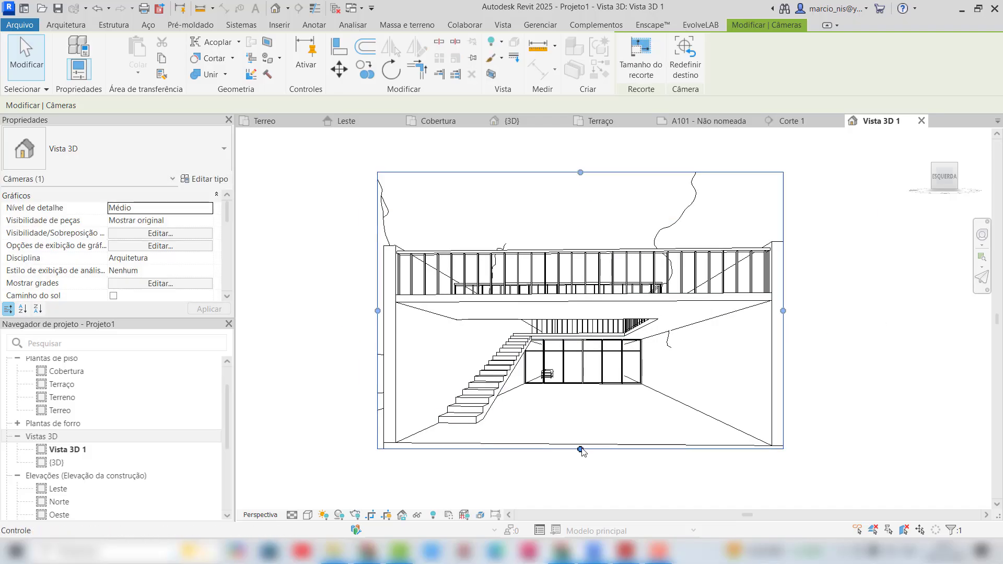
pyautogui.moveTo(580, 449); pyautogui.dragTo(580, 459)
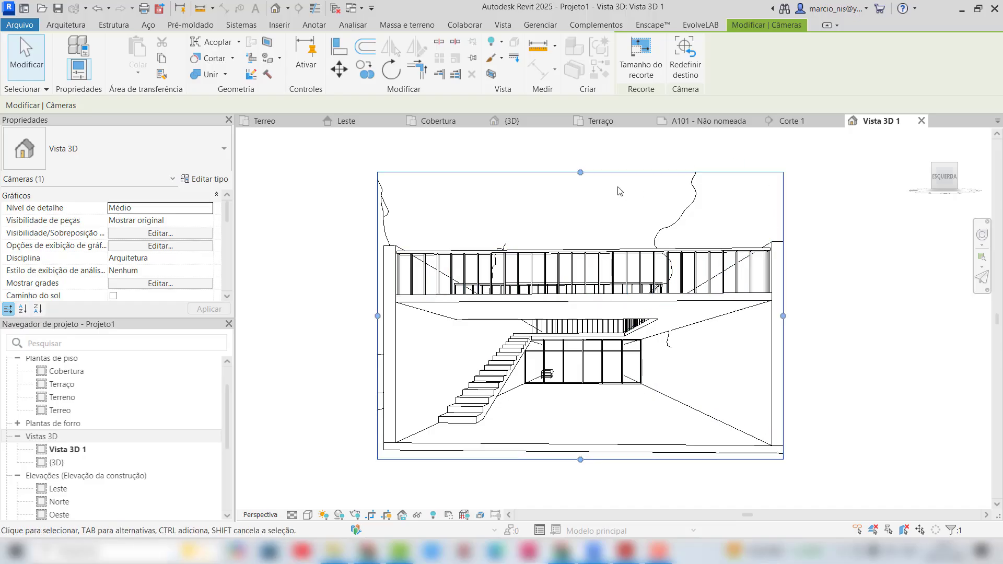
# Align the camera's target with its eye point in the Terreo plan and extend the crop of Vista 3D 1 slightly past the left wall
pyautogui.click(264, 120)
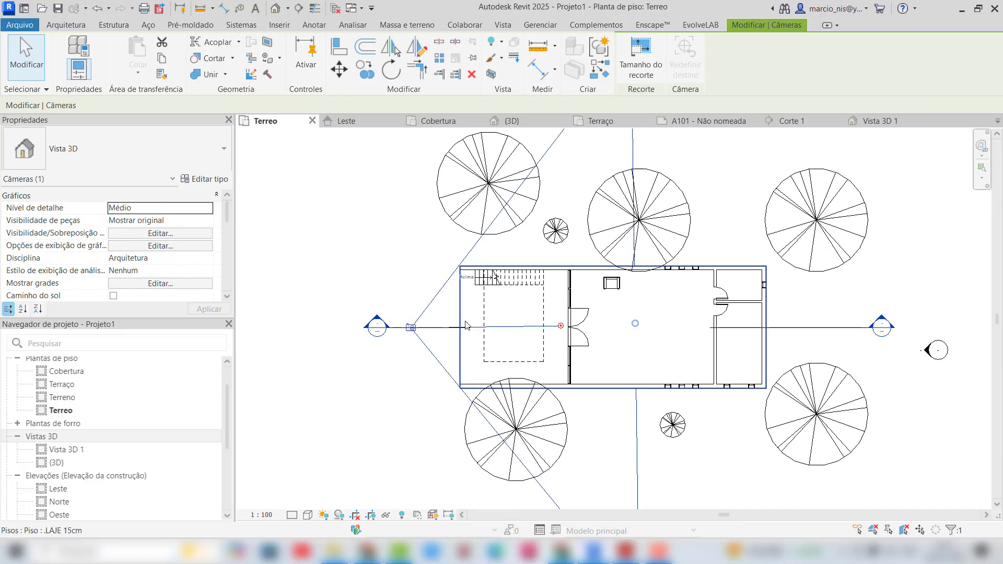
pyautogui.moveTo(561, 326); pyautogui.dragTo(562, 328)
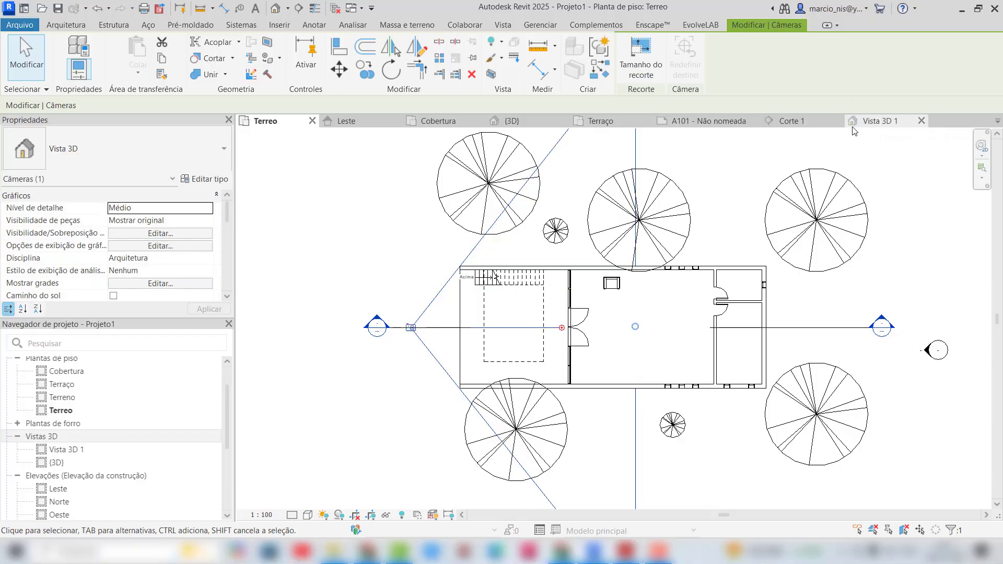
pyautogui.click(879, 122)
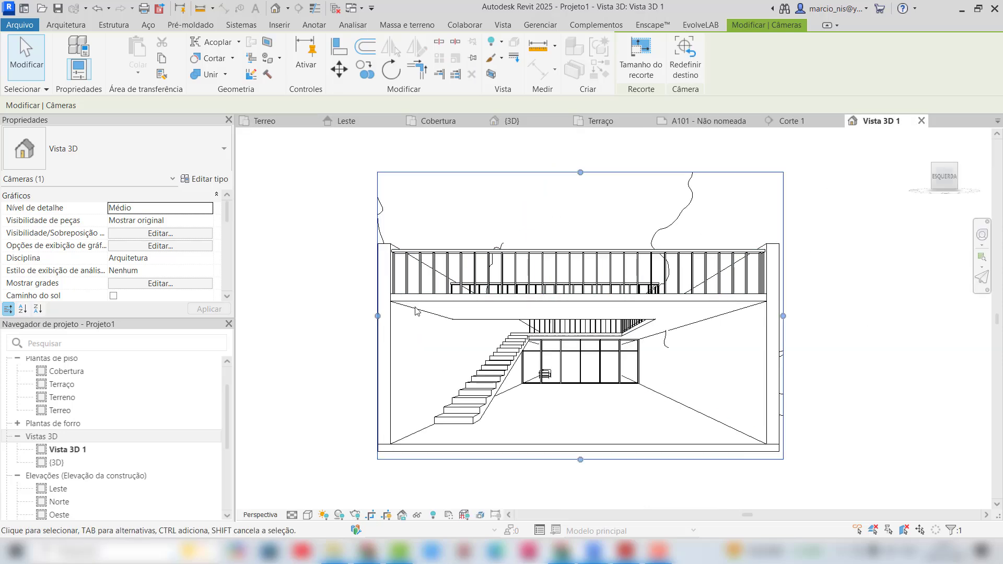
pyautogui.moveTo(377, 316); pyautogui.dragTo(369, 316)
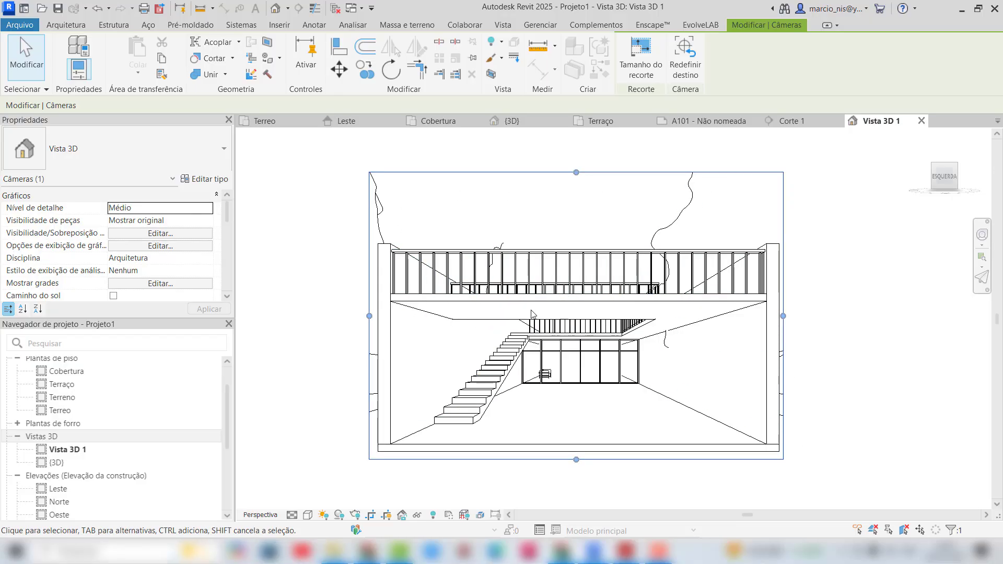
# Render the perspective with Rascunho quality and Tela resolution, keeping the rendering settings clear of the image
pyautogui.click(354, 515)
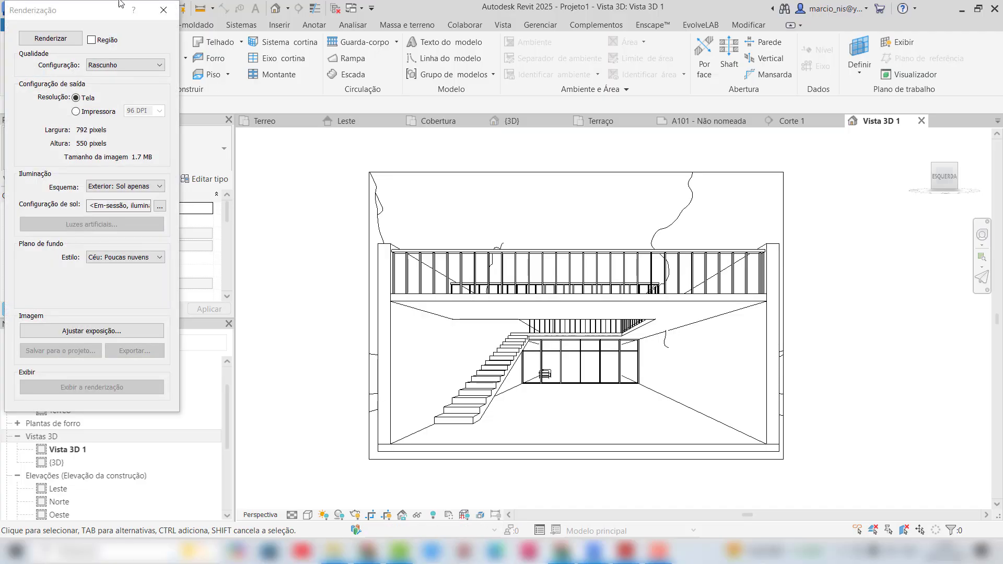
pyautogui.moveTo(97, 22); pyautogui.dragTo(291, 95)
pyautogui.click(278, 35)
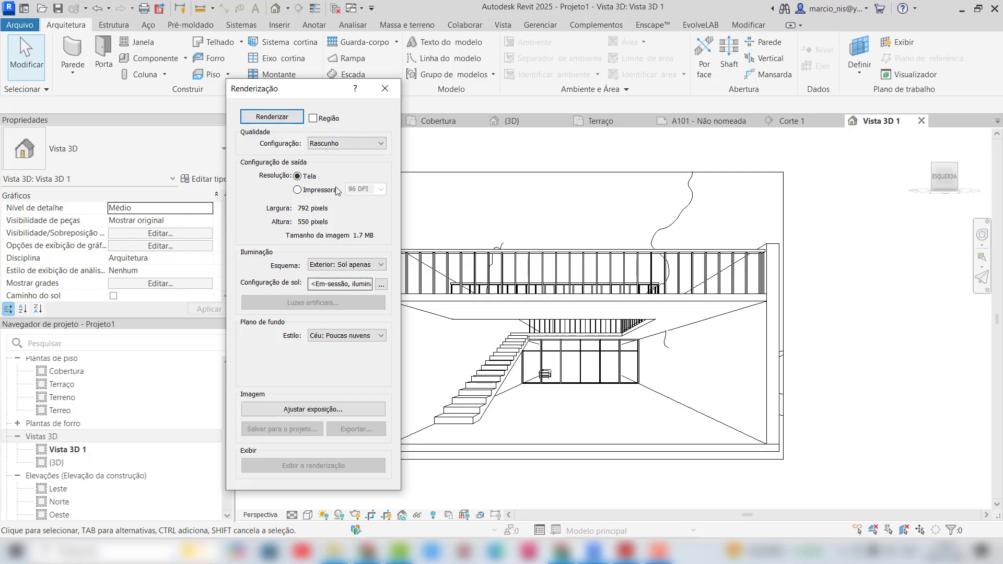
pyautogui.click(278, 116)
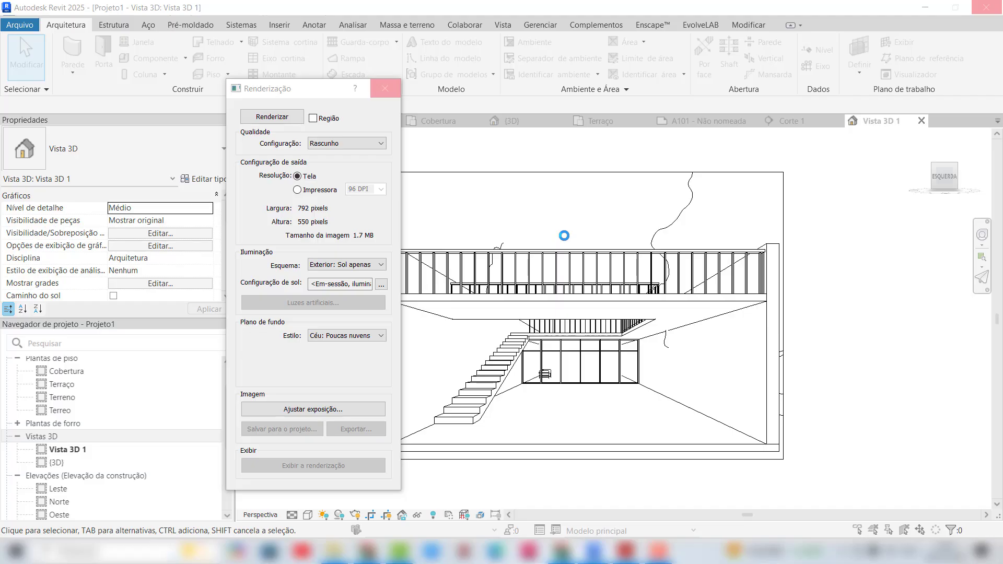
pyautogui.moveTo(320, 95); pyautogui.dragTo(256, 94)
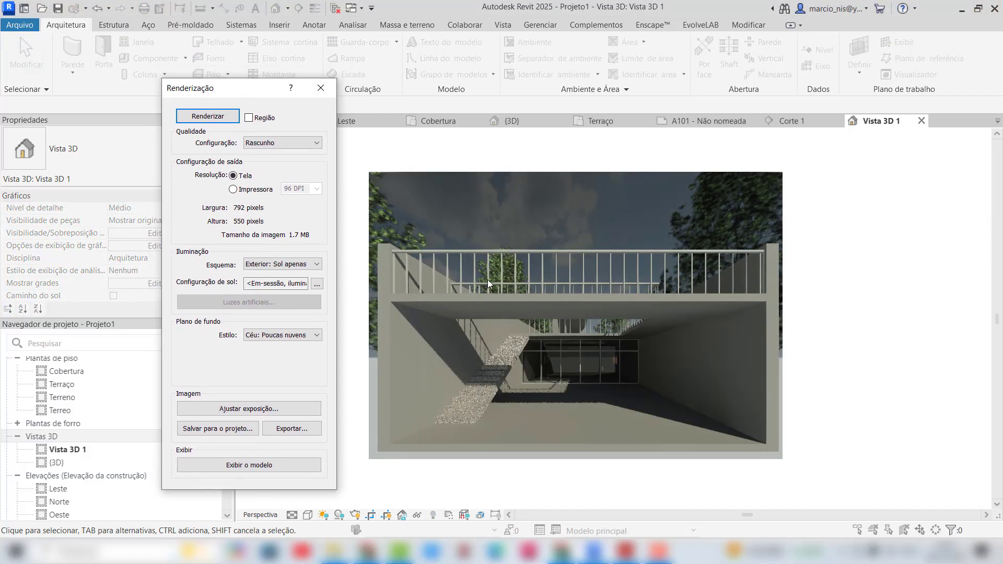
pyautogui.click(233, 190)
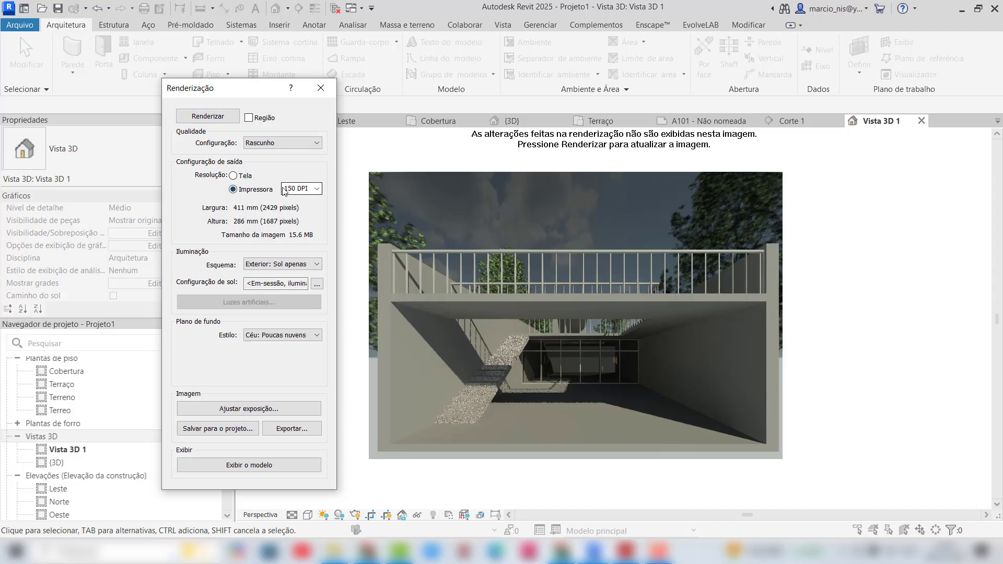
pyautogui.click(233, 175)
# Apply an exposure value of 12.84 and highlights of 0.29 to the rendered image, and close the exposure and rendering settings
pyautogui.click(262, 411)
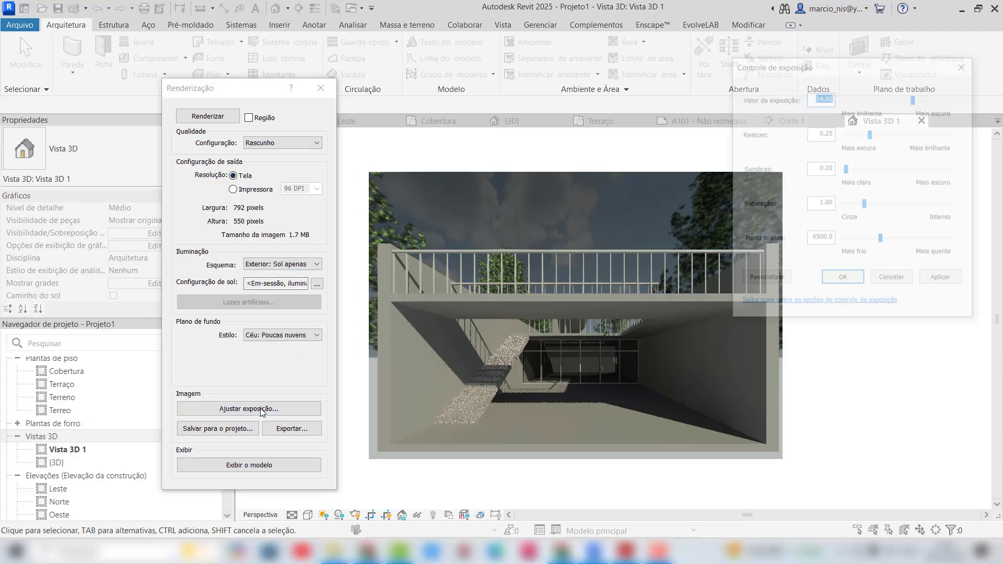
pyautogui.moveTo(915, 98); pyautogui.dragTo(898, 98)
pyautogui.moveTo(870, 134); pyautogui.dragTo(874, 134)
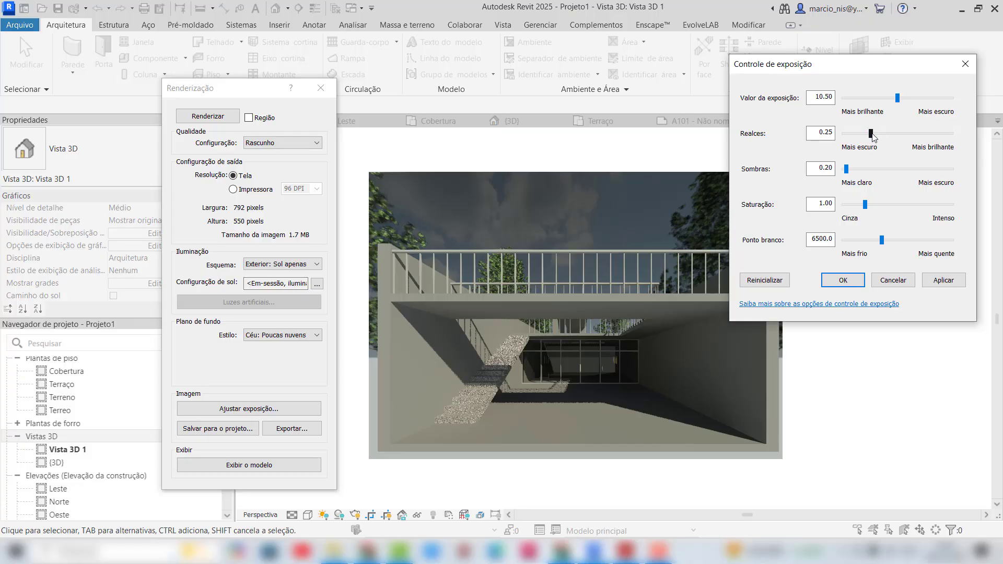
pyautogui.click(939, 281)
pyautogui.moveTo(899, 98)
pyautogui.mouseDown()
pyautogui.moveTo(883, 100)
pyautogui.moveTo(911, 100)
pyautogui.mouseUp()
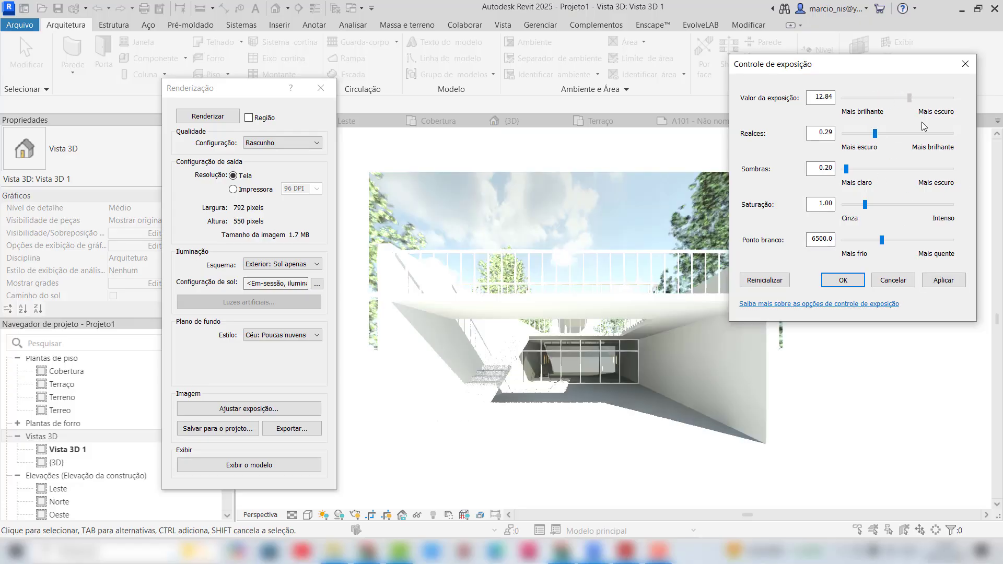
pyautogui.click(943, 280)
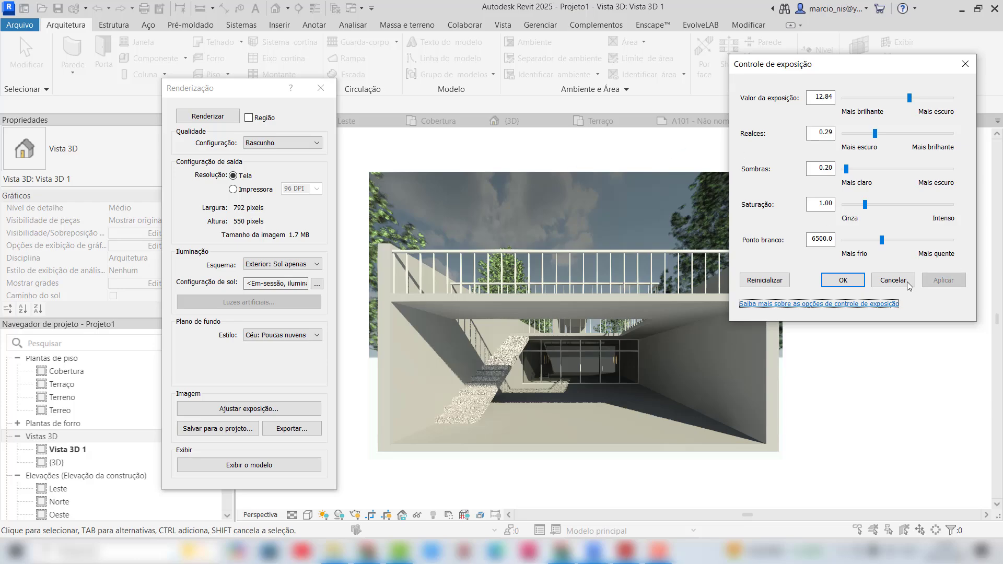
pyautogui.click(893, 280)
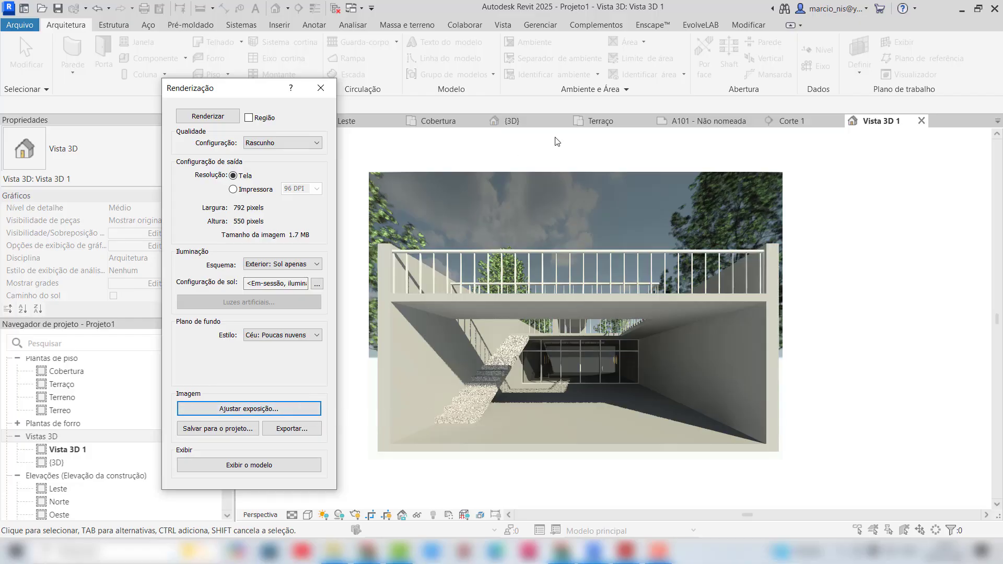
pyautogui.click(320, 88)
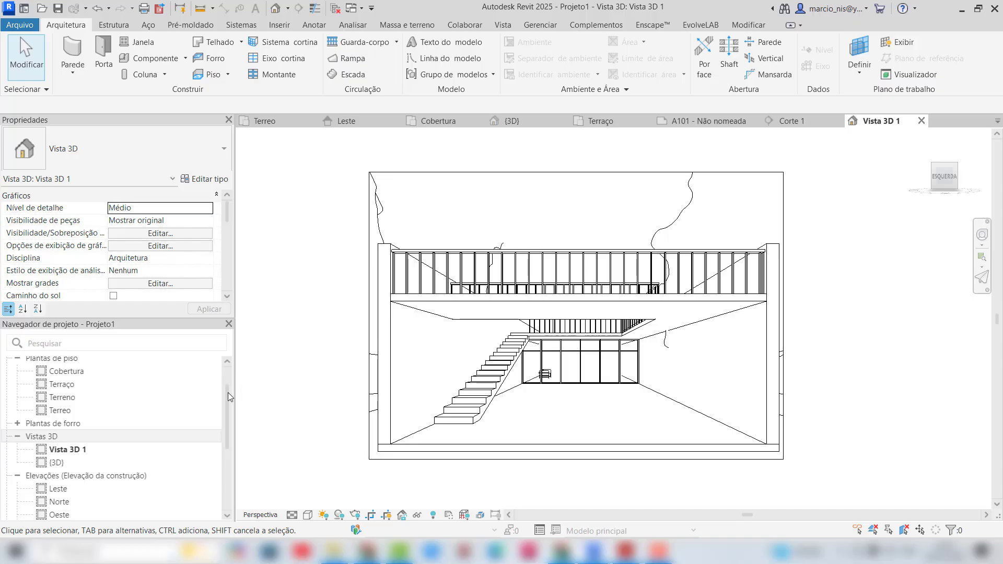
# Create a new sheet with the Prancha title block, loading its family from the 02 - Oficina Revit folder
pyautogui.moveTo(228, 392); pyautogui.dragTo(227, 400)
pyautogui.scroll(-3, 227, 400)
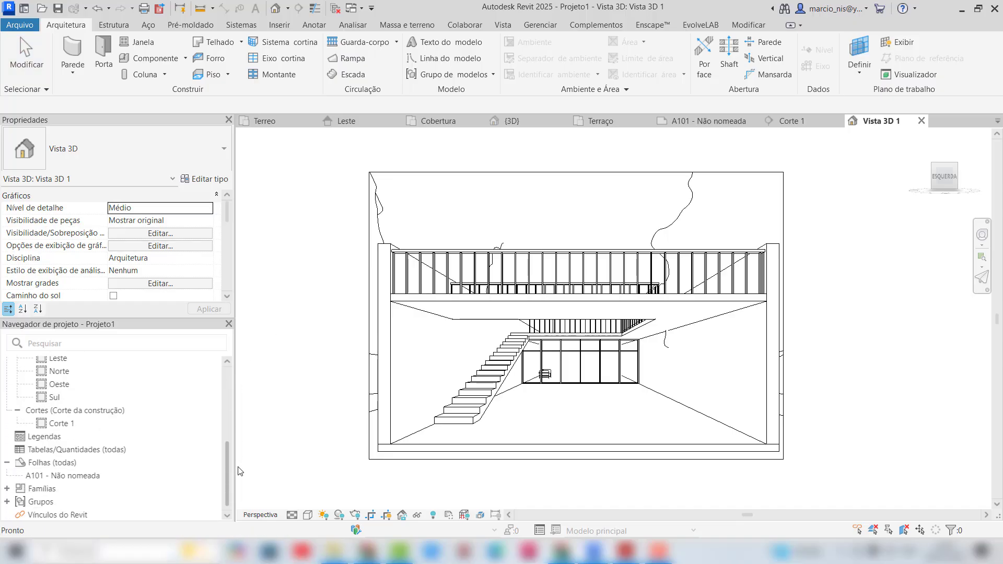
pyautogui.click(58, 464)
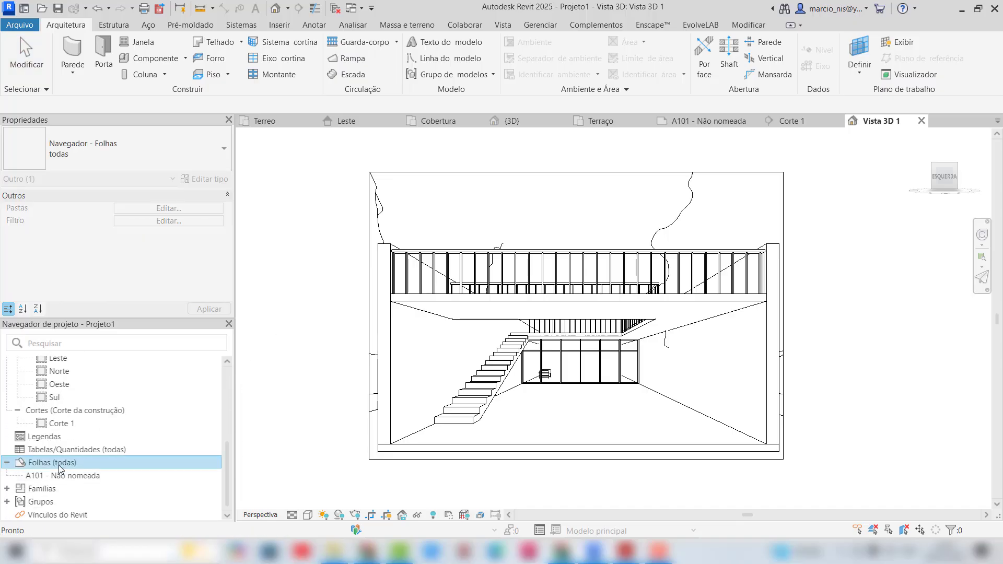
pyautogui.rightClick(58, 462)
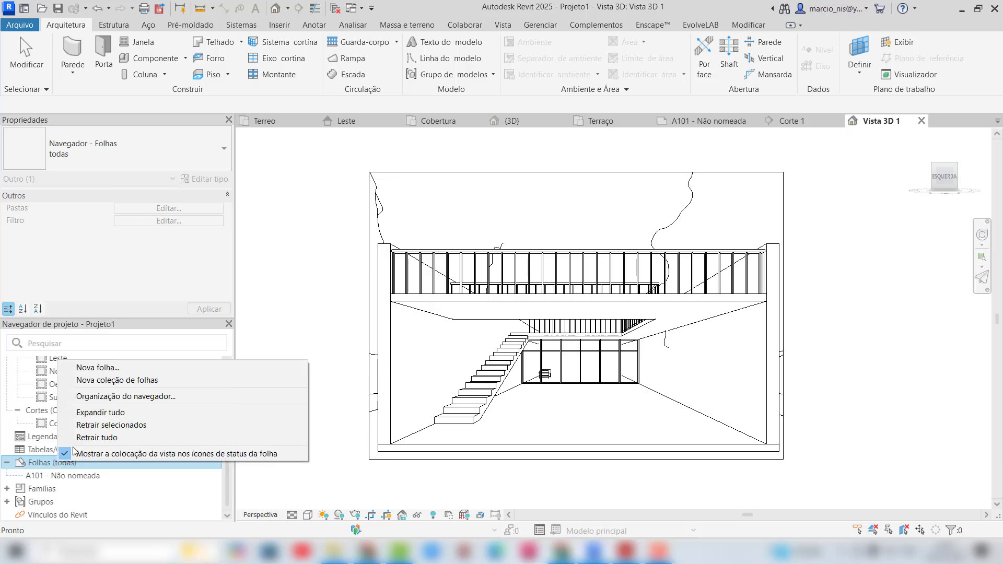
pyautogui.click(94, 368)
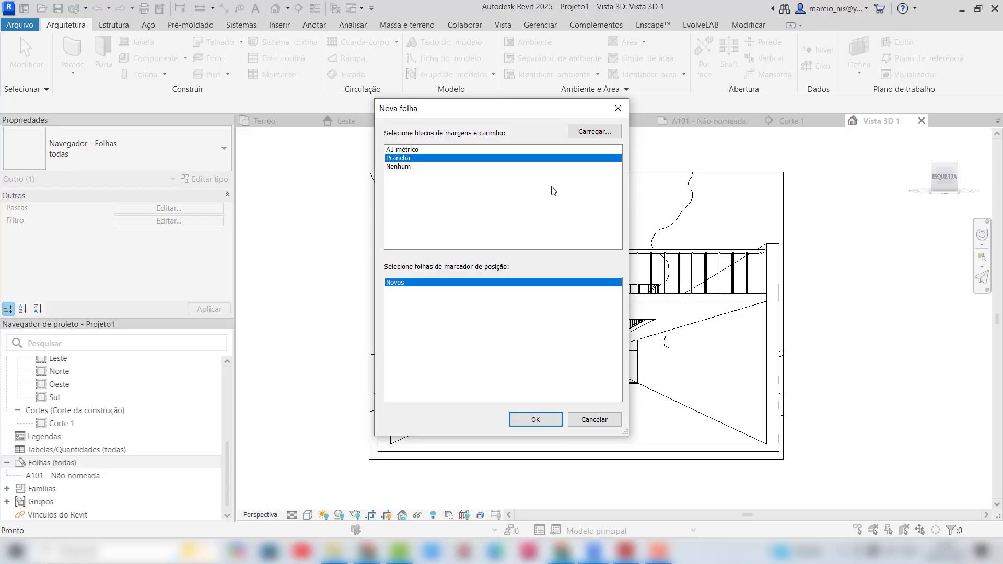
pyautogui.click(594, 131)
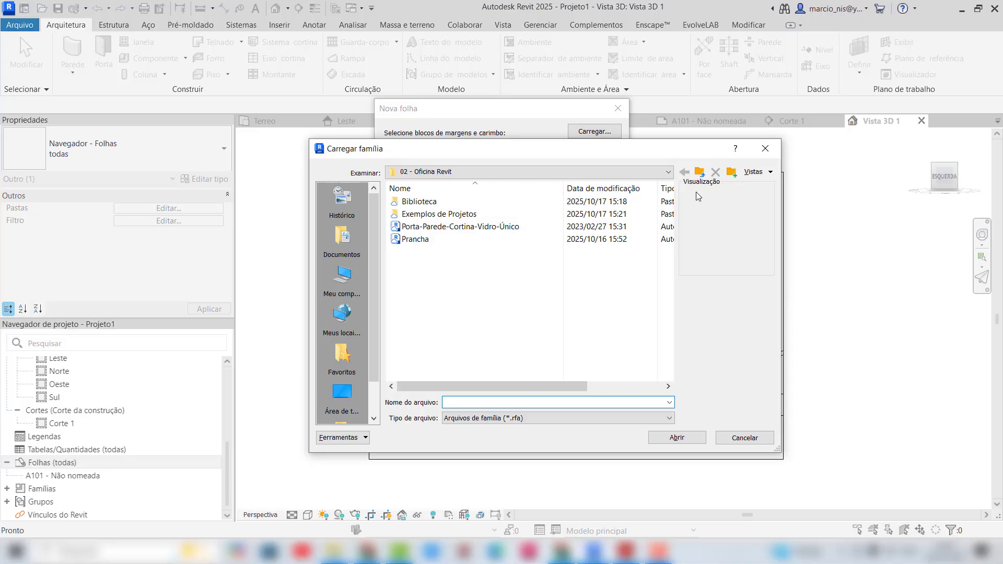
pyautogui.click(416, 240)
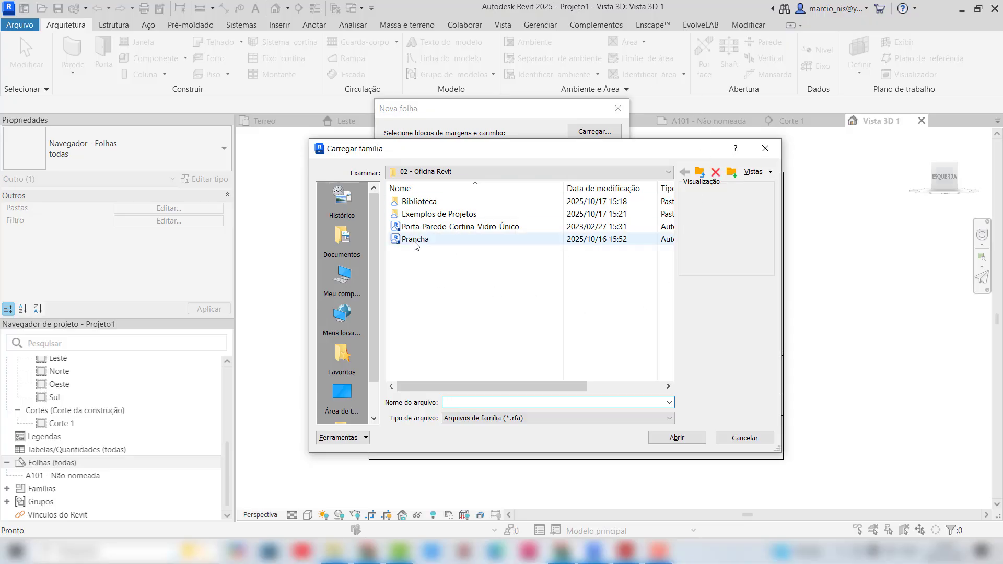
pyautogui.click(679, 435)
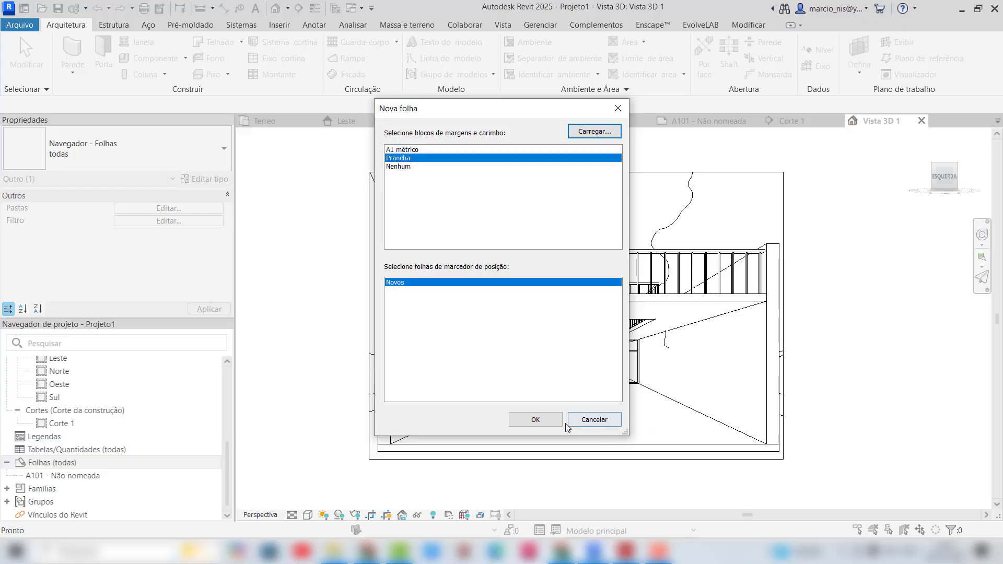
pyautogui.click(545, 422)
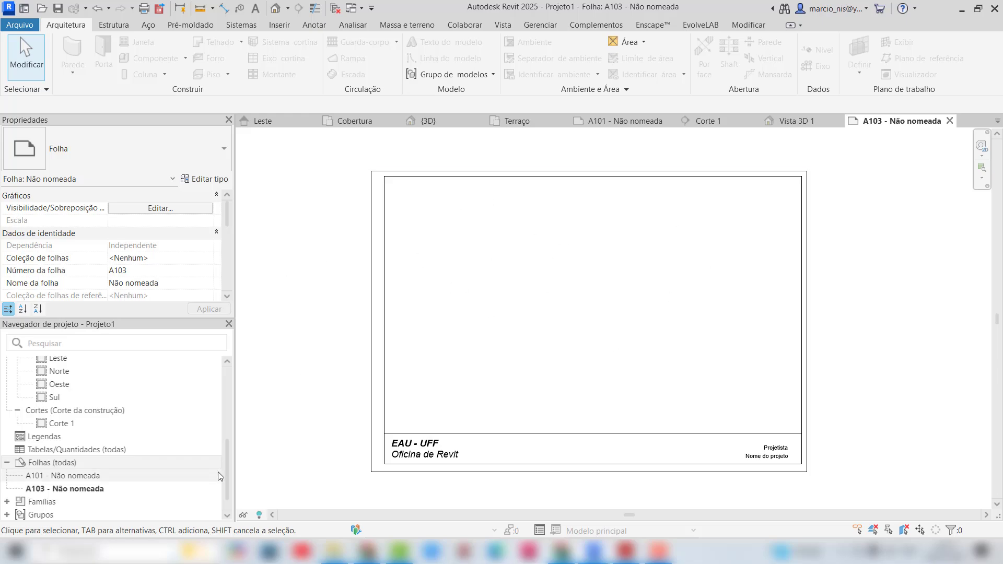
# Rename the Vista 3D 1 view as Perspctiva and place it in the lower-left area of the new sheet
pyautogui.moveTo(227, 464); pyautogui.dragTo(81, 392)
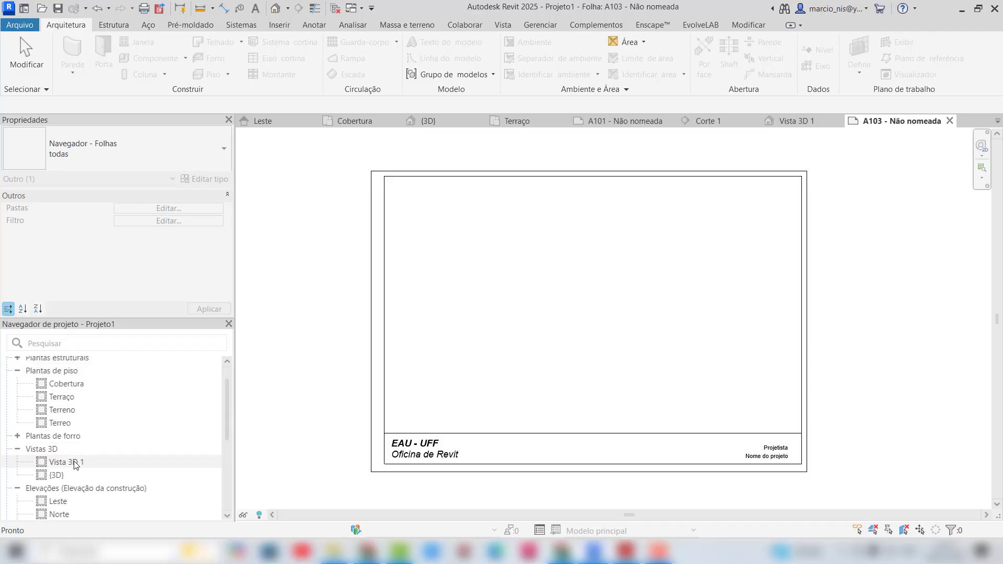
pyautogui.scroll(-2, 76, 459)
pyautogui.scroll(2, 81, 455)
pyautogui.click(77, 463)
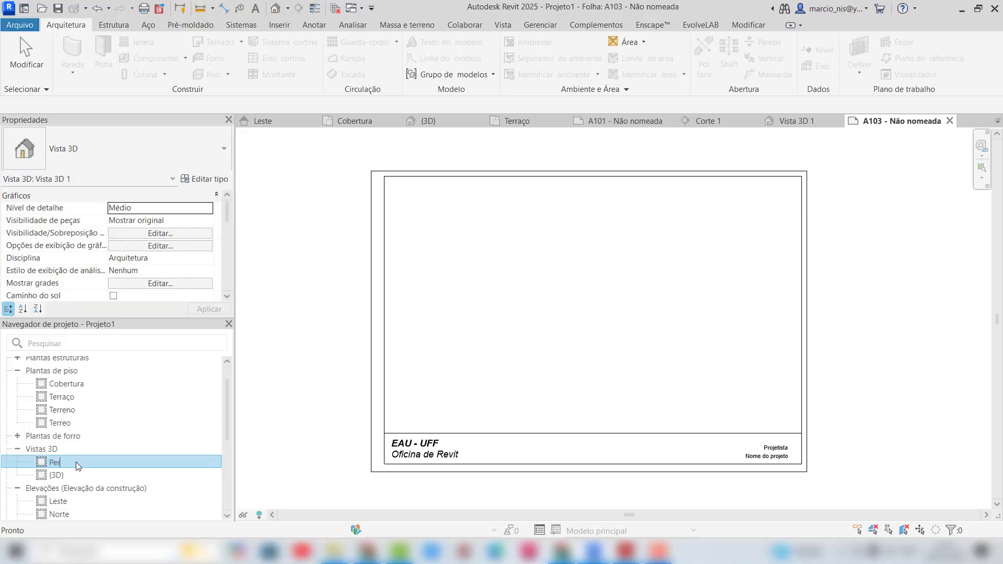
pyautogui.write('Perspctiva')
pyautogui.press('Return')
pyautogui.moveTo(77, 462); pyautogui.dragTo(428, 315)
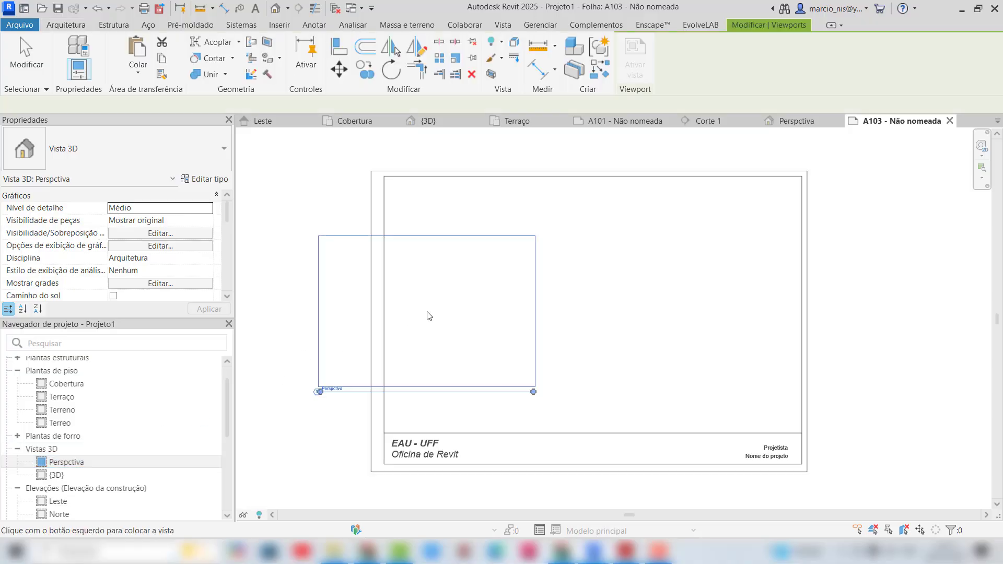
pyautogui.click(505, 344)
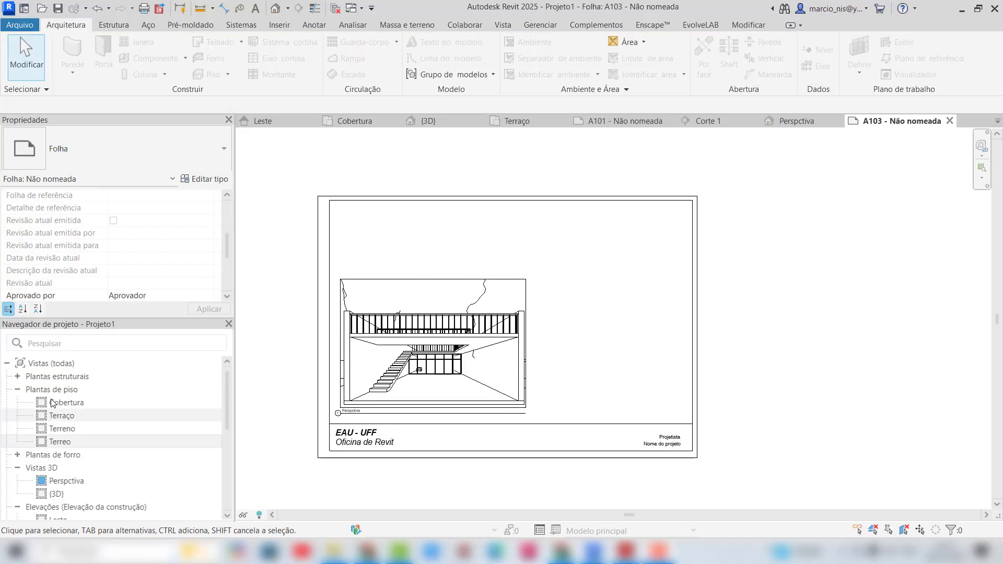
# Place the Terreo floor plan on the sheet, above and to the right of the perspective
pyautogui.scroll(-5, 103, 394)
pyautogui.scroll(5, 76, 395)
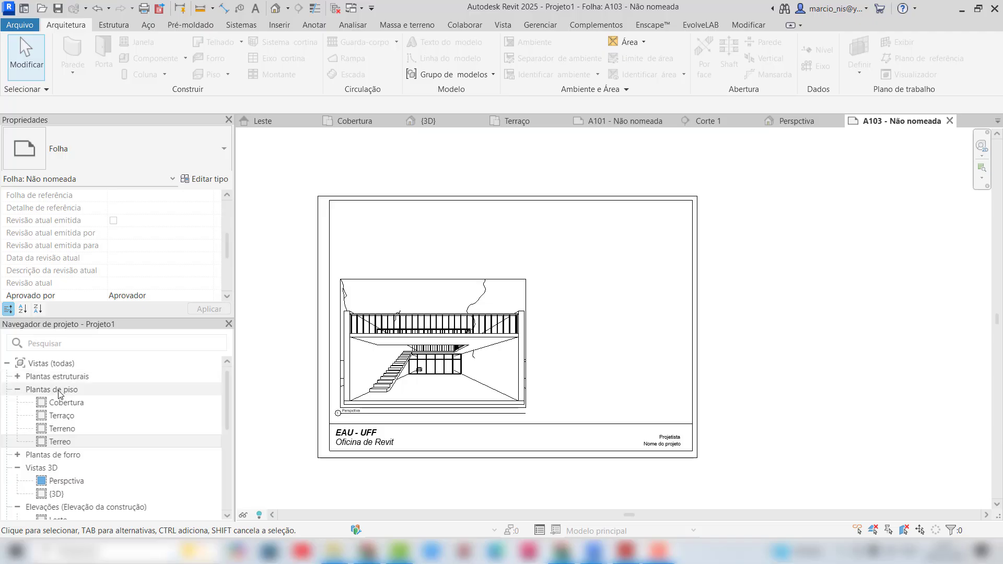
pyautogui.moveTo(60, 441); pyautogui.dragTo(593, 272)
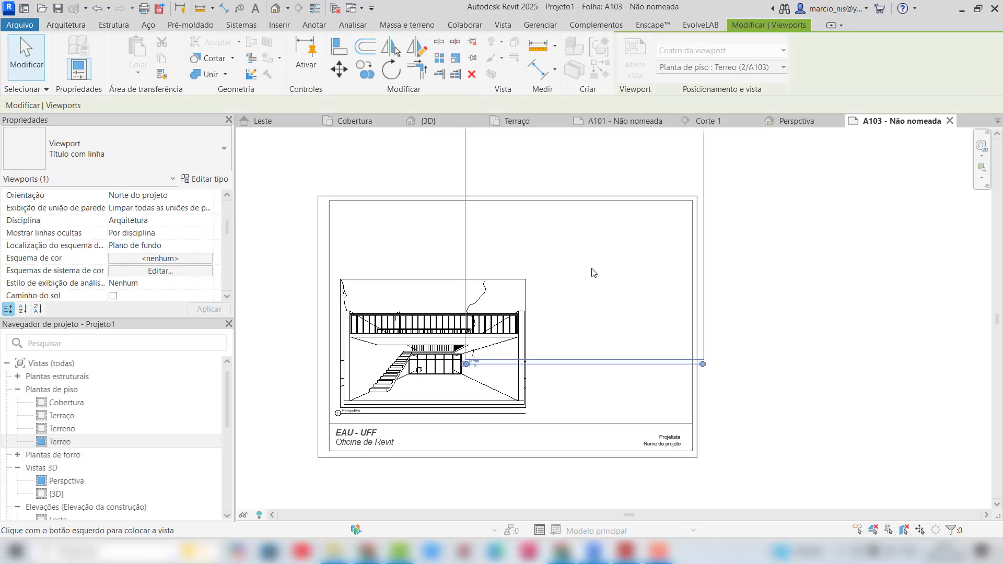
pyautogui.click(619, 273)
# Enable Recortar vista and Região de recorte visível for the Terreo viewport
pyautogui.click(709, 285)
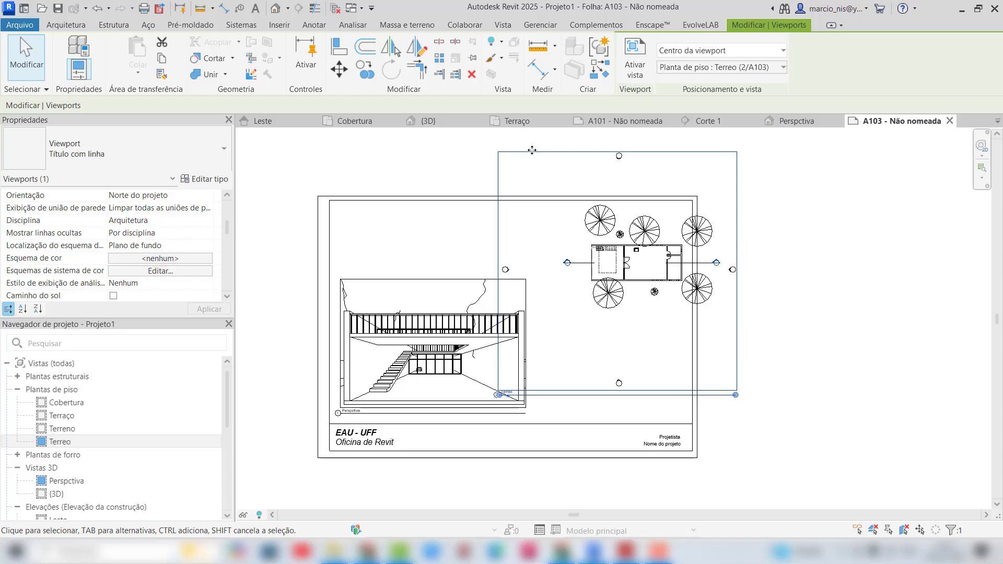
pyautogui.moveTo(227, 230); pyautogui.dragTo(227, 244)
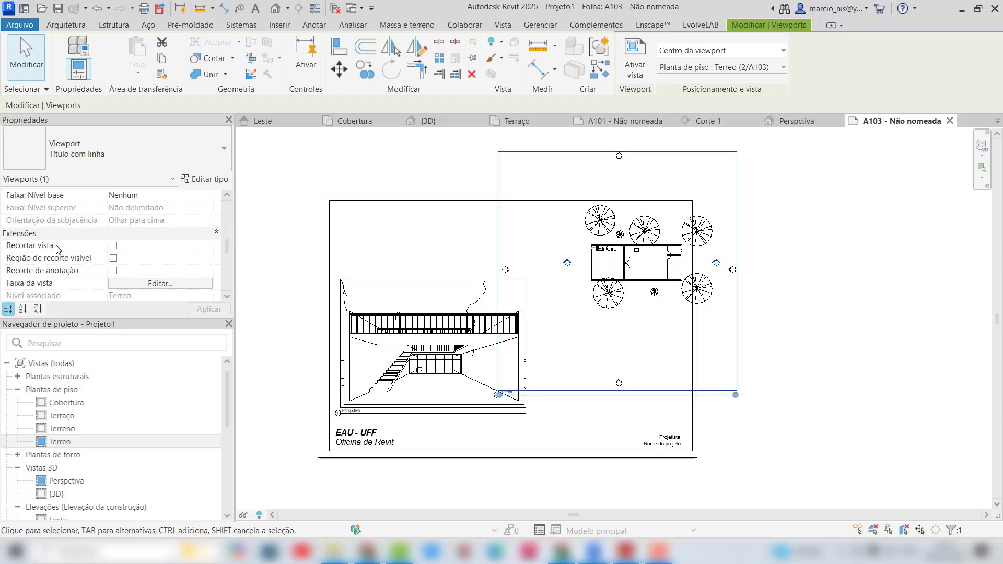
pyautogui.click(116, 248)
pyautogui.click(113, 259)
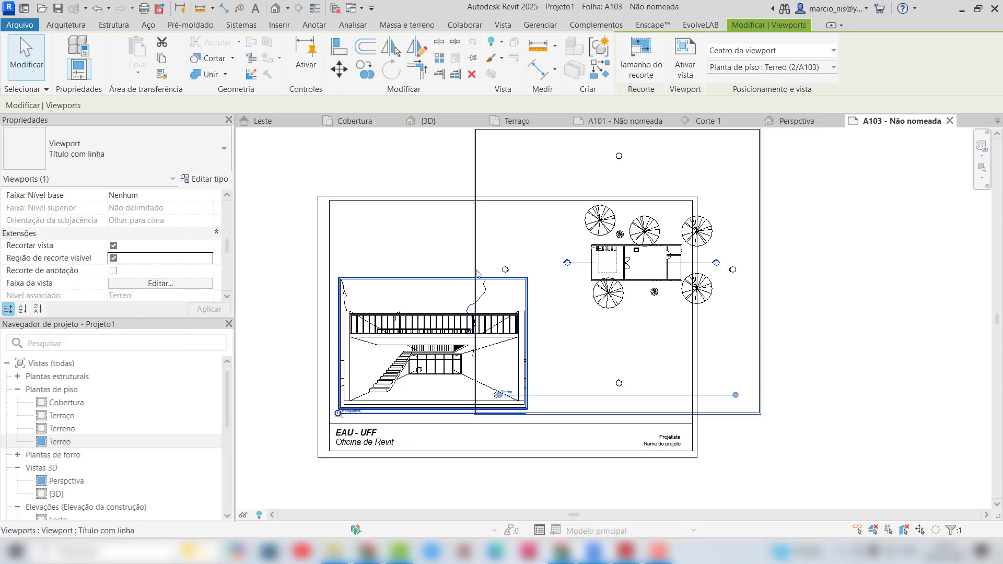
pyautogui.click(826, 262)
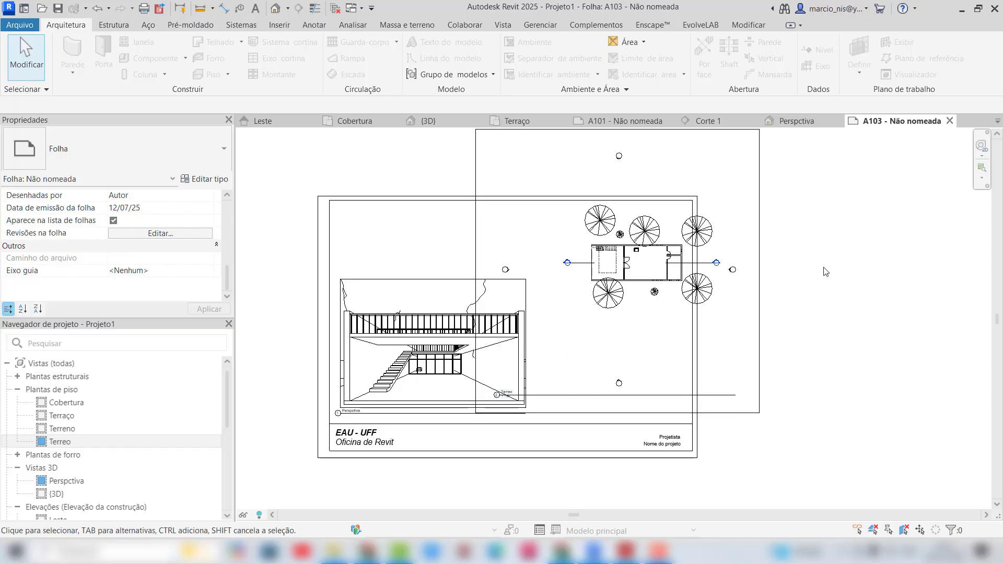
# Activate the Terreo view on the sheet and tighten its crop region on all four sides around the building and section marks
pyautogui.scroll(-2, 783, 188)
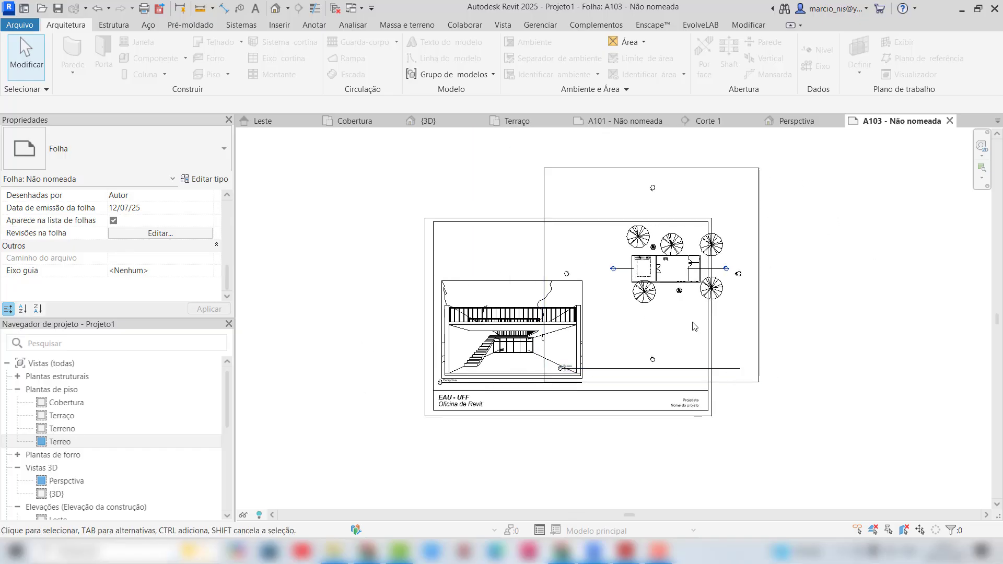
pyautogui.click(743, 236)
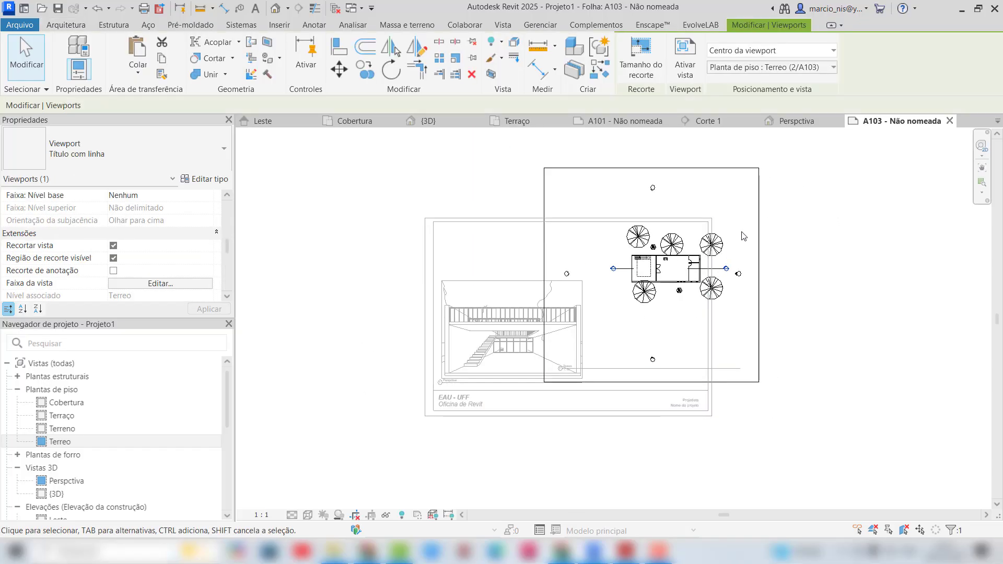
pyautogui.doubleClick(742, 236)
pyautogui.click(638, 158)
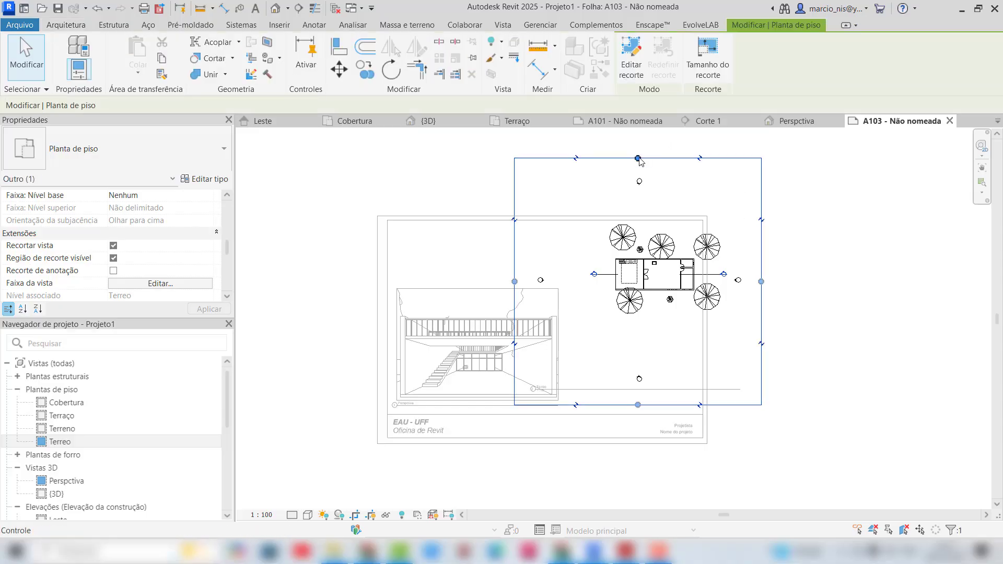
pyautogui.moveTo(638, 157); pyautogui.dragTo(642, 245)
pyautogui.moveTo(638, 404); pyautogui.dragTo(645, 296)
pyautogui.moveTo(516, 275); pyautogui.dragTo(586, 274)
pyautogui.moveTo(761, 274); pyautogui.dragTo(736, 275)
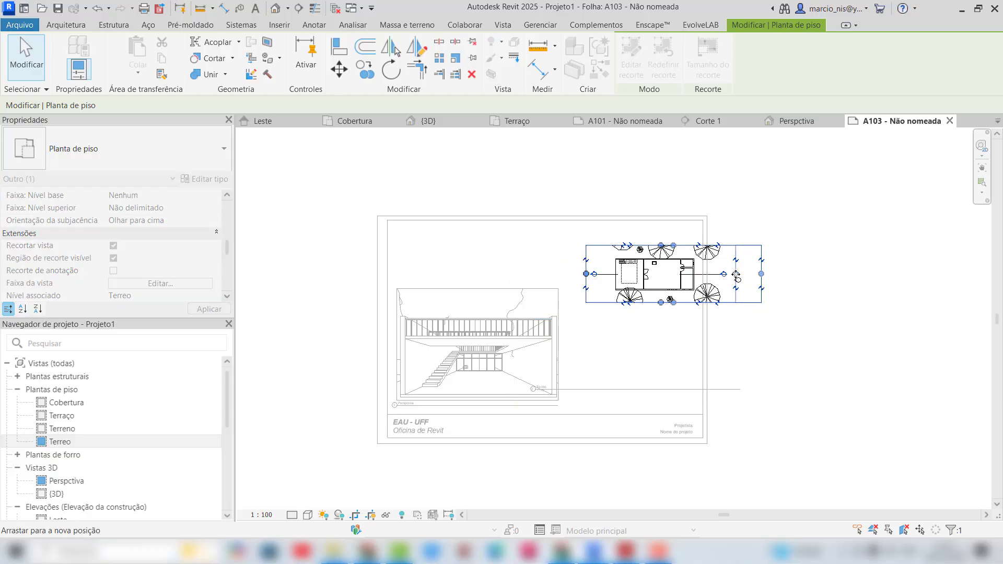
pyautogui.click(772, 258)
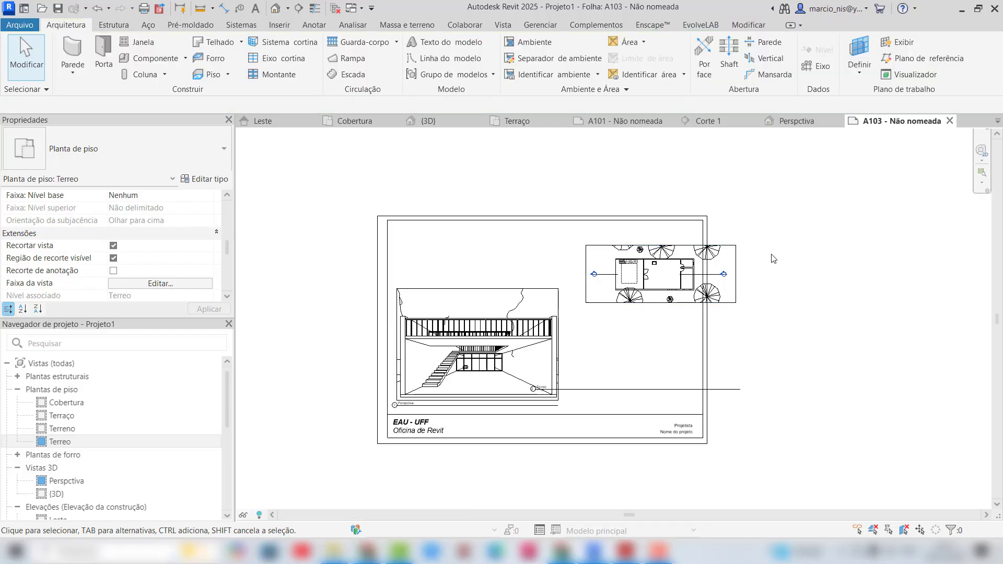
# Shorten the perspective viewport's title line to slightly more than the length of its name
pyautogui.scroll(3, 694, 292)
pyautogui.click(662, 230)
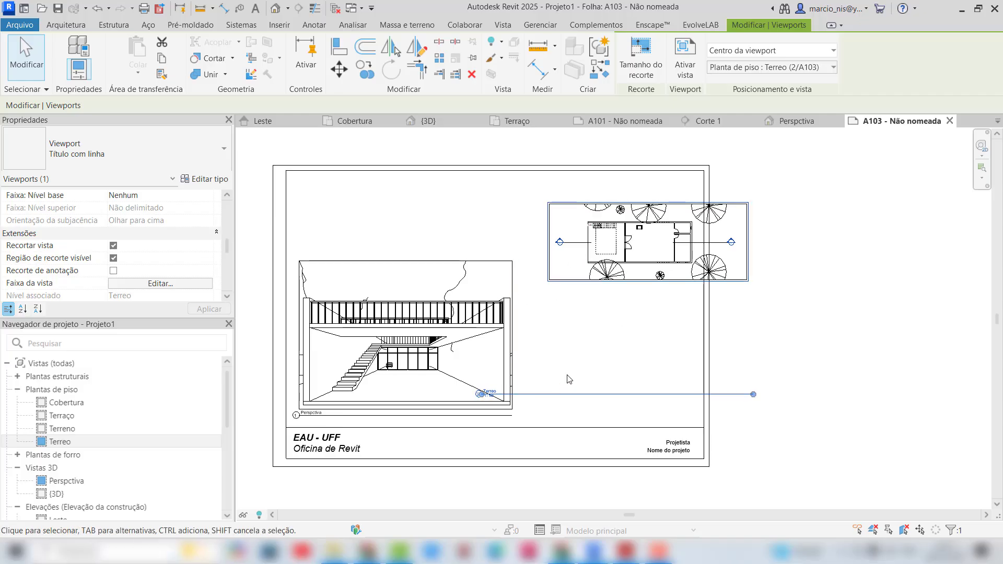
pyautogui.click(366, 372)
pyautogui.scroll(4, 246, 408)
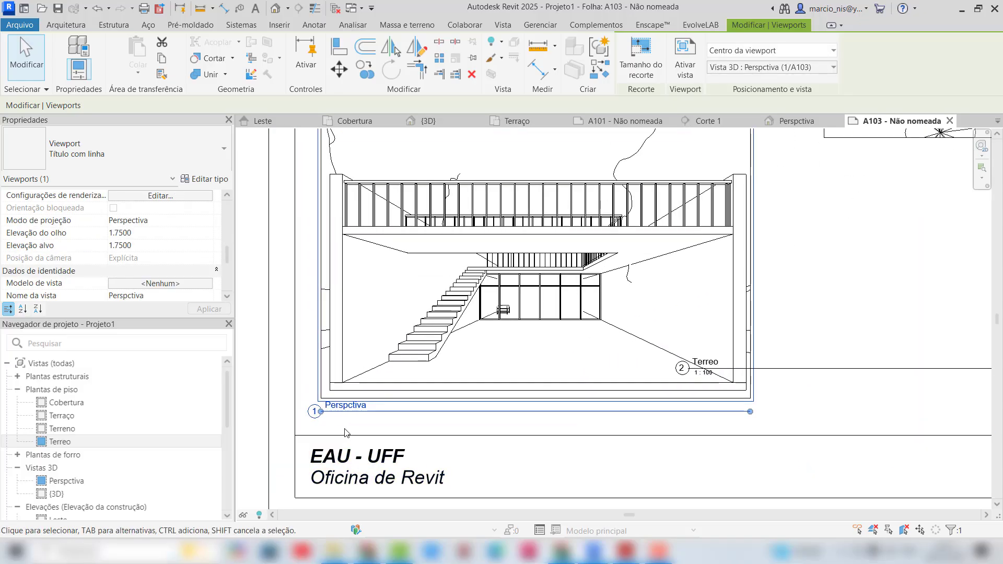
pyautogui.scroll(-2, 354, 412)
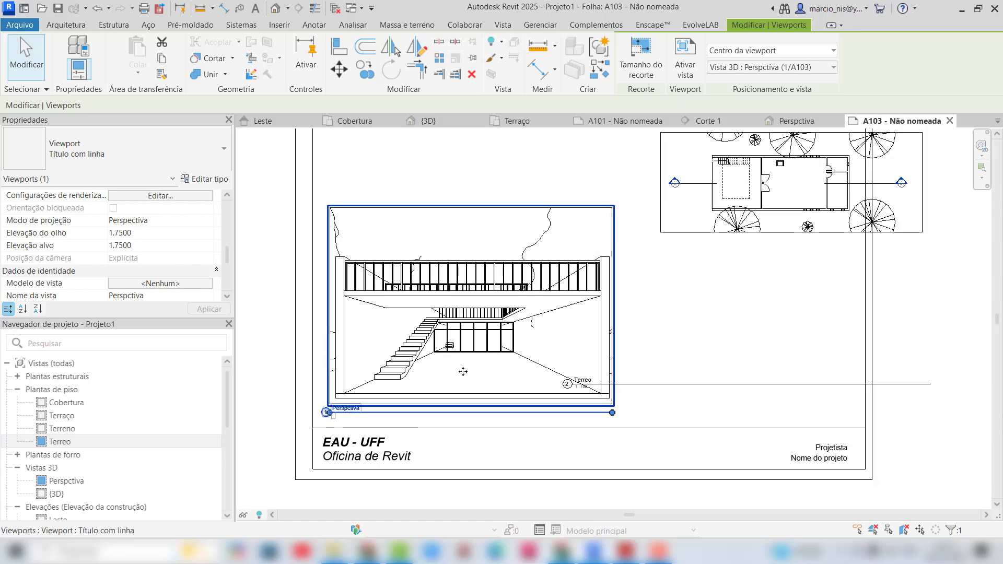
pyautogui.click(642, 356)
pyautogui.click(550, 370)
pyautogui.scroll(1, 409, 398)
pyautogui.scroll(2, 470, 409)
pyautogui.moveTo(698, 416); pyautogui.dragTo(646, 419)
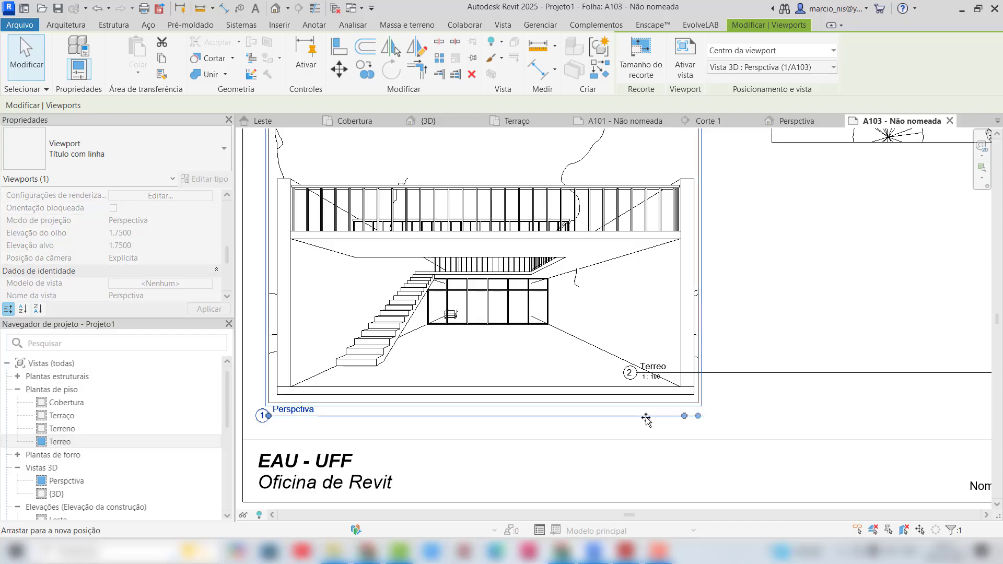
pyautogui.moveTo(467, 421); pyautogui.dragTo(322, 420)
pyautogui.click(449, 423)
# Shift the perspective's title slightly so it sits just below the viewport's lower-left corner
pyautogui.scroll(-1, 449, 418)
pyautogui.scroll(2, 304, 417)
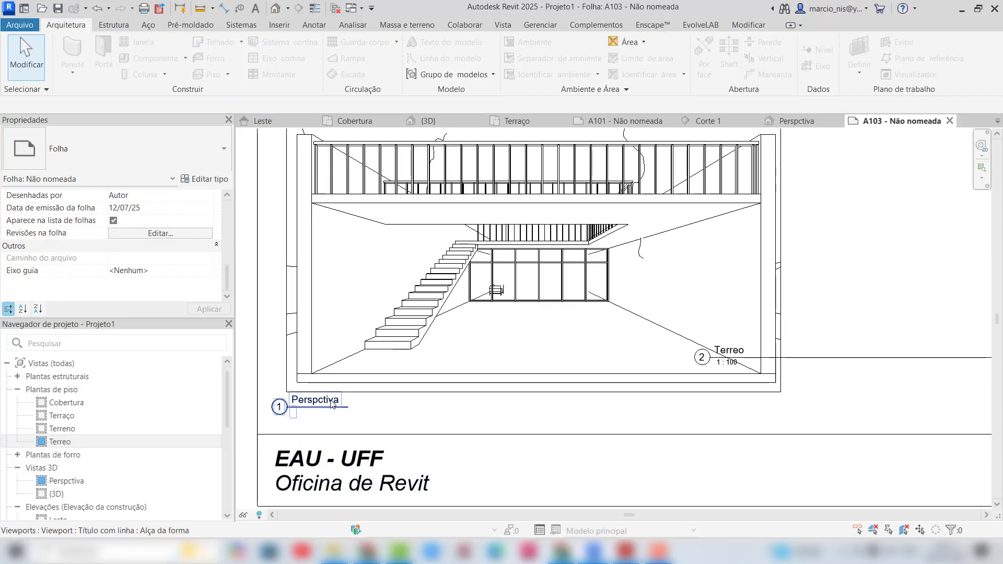
pyautogui.click(309, 410)
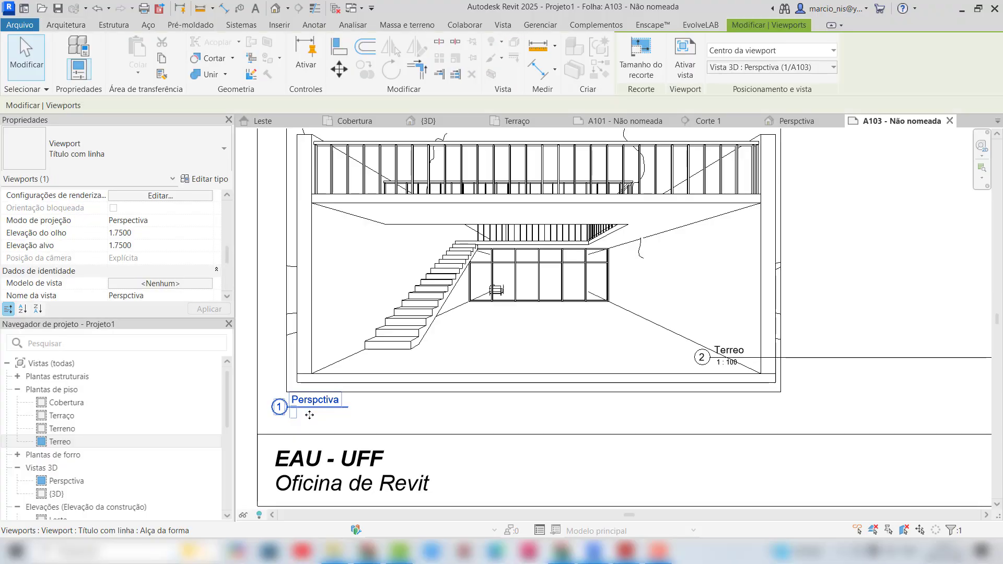
pyautogui.moveTo(321, 418); pyautogui.dragTo(313, 416)
# Move the Terreo viewport to the sheet's upper-right corner and bring its title up to just below the plan
pyautogui.scroll(-4, 316, 413)
pyautogui.click(619, 253)
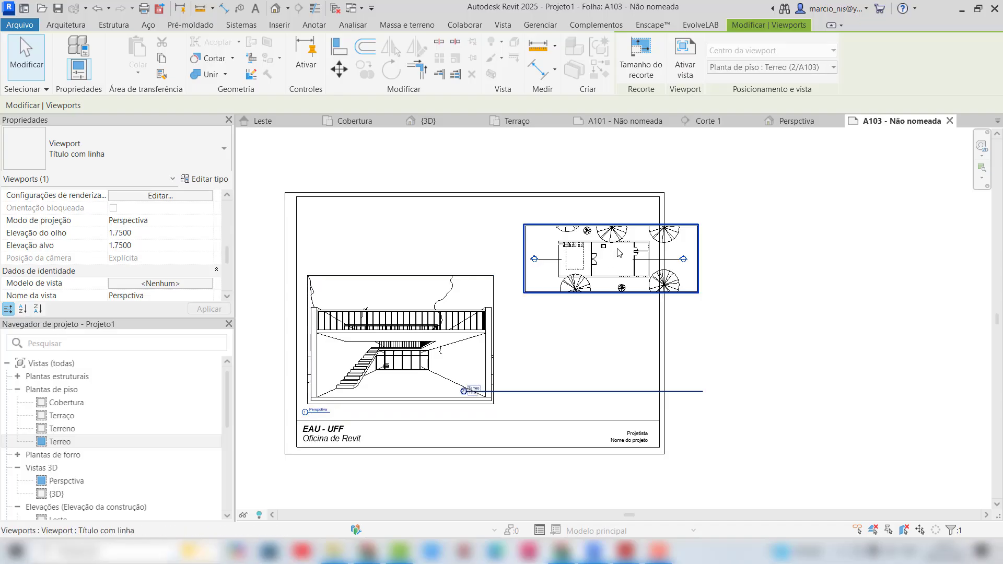
pyautogui.scroll(2, 616, 255)
pyautogui.scroll(-1, 610, 259)
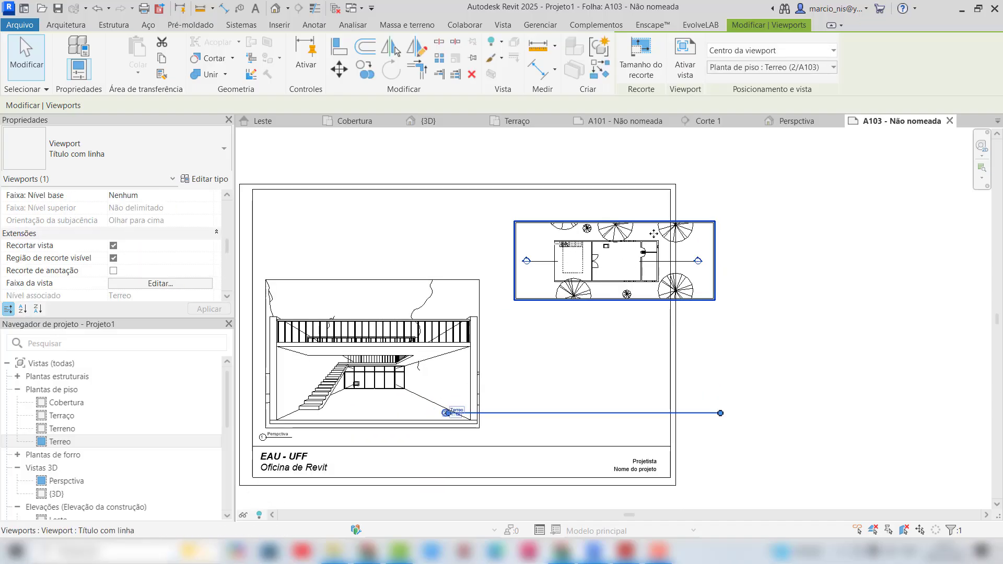
pyautogui.moveTo(700, 225); pyautogui.dragTo(793, 175)
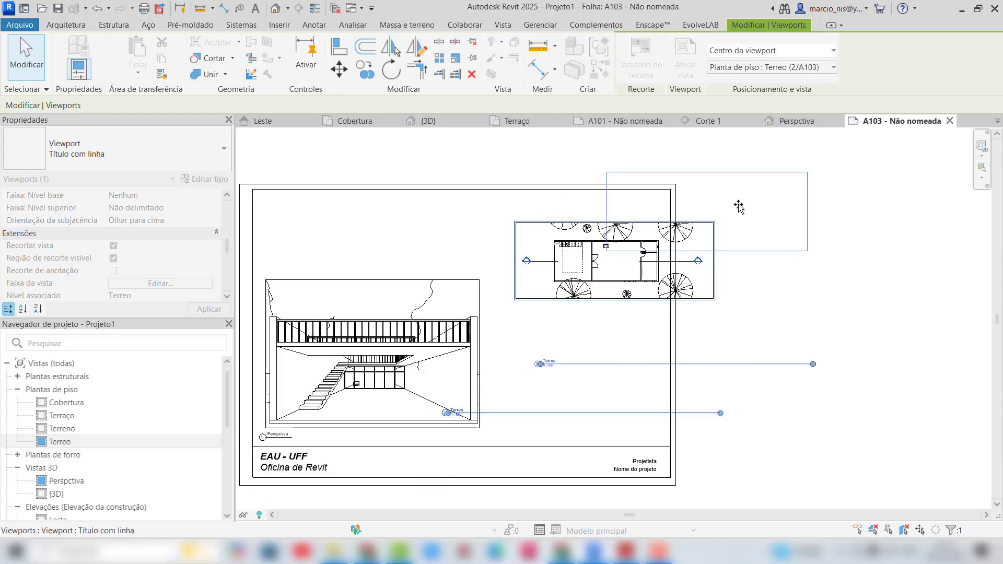
pyautogui.click(745, 295)
pyautogui.click(611, 365)
pyautogui.moveTo(611, 369); pyautogui.dragTo(635, 315)
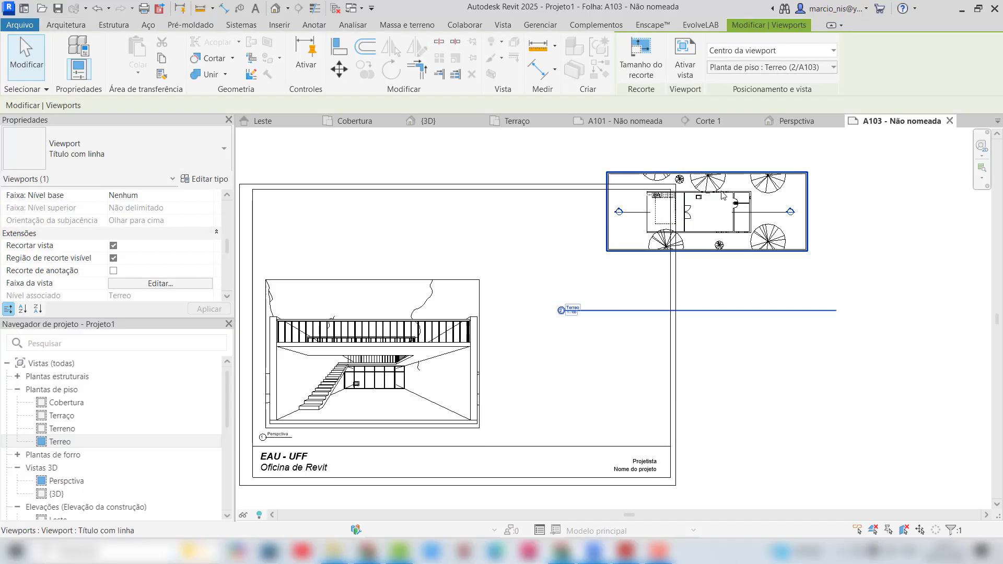
pyautogui.moveTo(726, 195); pyautogui.dragTo(599, 217)
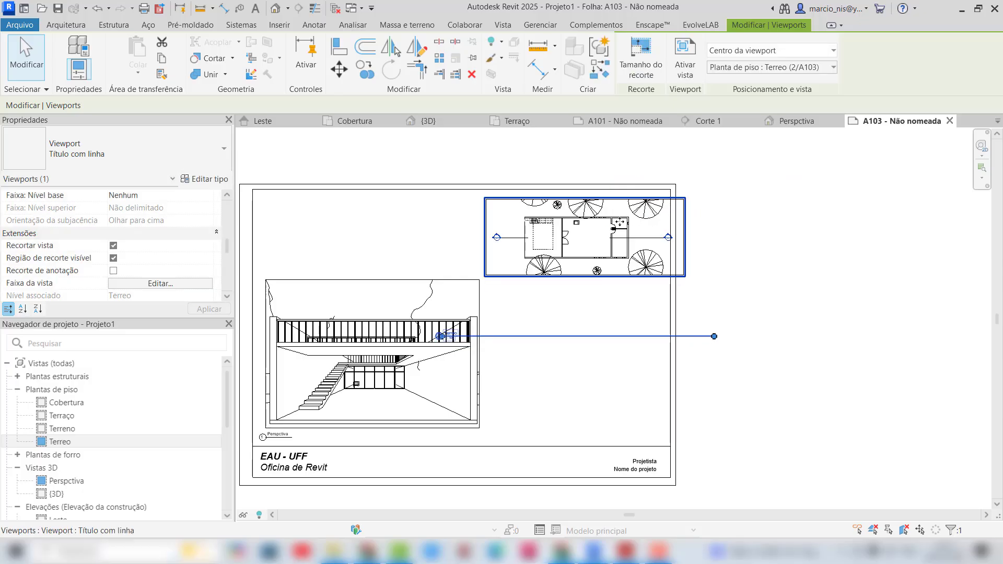
pyautogui.moveTo(525, 330); pyautogui.dragTo(552, 289)
# Shorten the Terreo viewport's title line to slightly more than the length of its name
pyautogui.click(509, 327)
pyautogui.click(501, 340)
pyautogui.scroll(2, 593, 252)
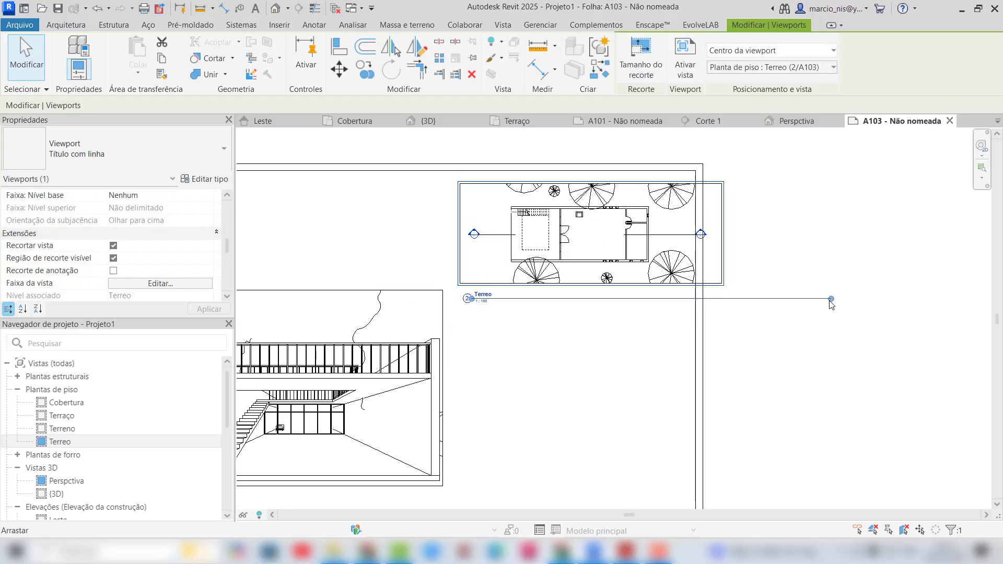
pyautogui.moveTo(832, 300); pyautogui.dragTo(680, 302)
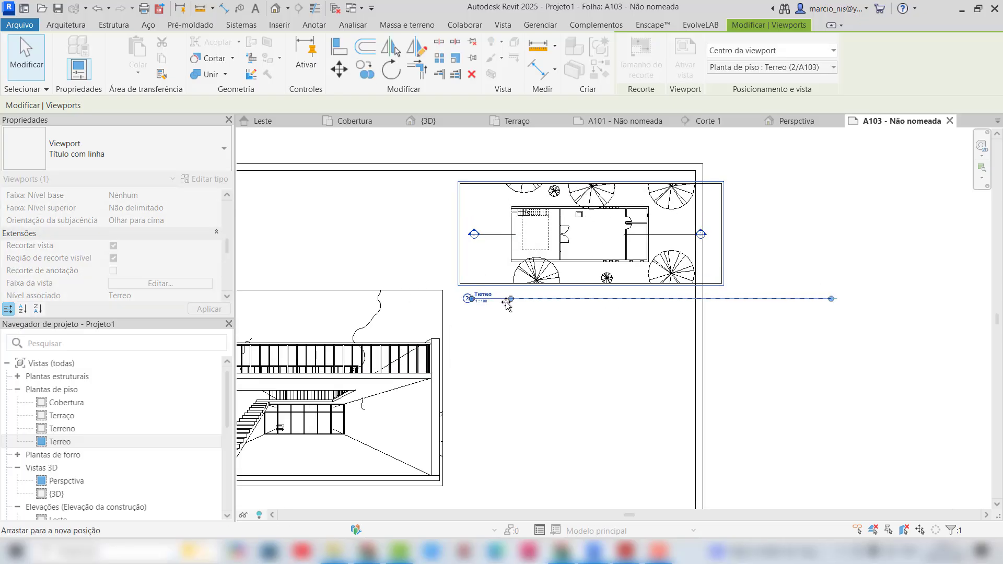
pyautogui.moveTo(509, 305); pyautogui.dragTo(507, 299)
pyautogui.press('Escape')
pyautogui.scroll(-1, 667, 317)
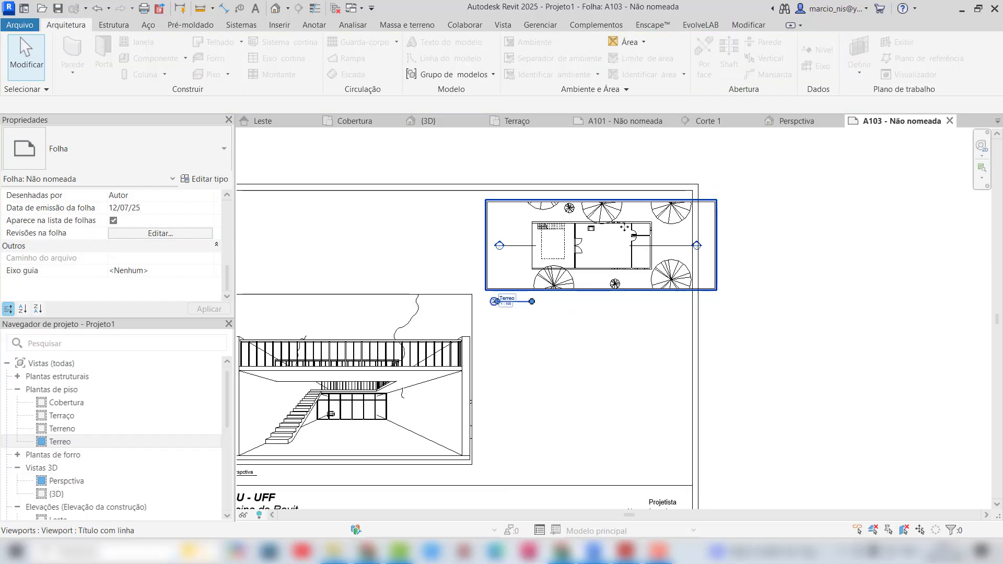
# Move the Terreo viewport left so it sits inside the sheet's right border
pyautogui.click(608, 229)
pyautogui.moveTo(608, 229); pyautogui.dragTo(581, 231)
pyautogui.click(783, 271)
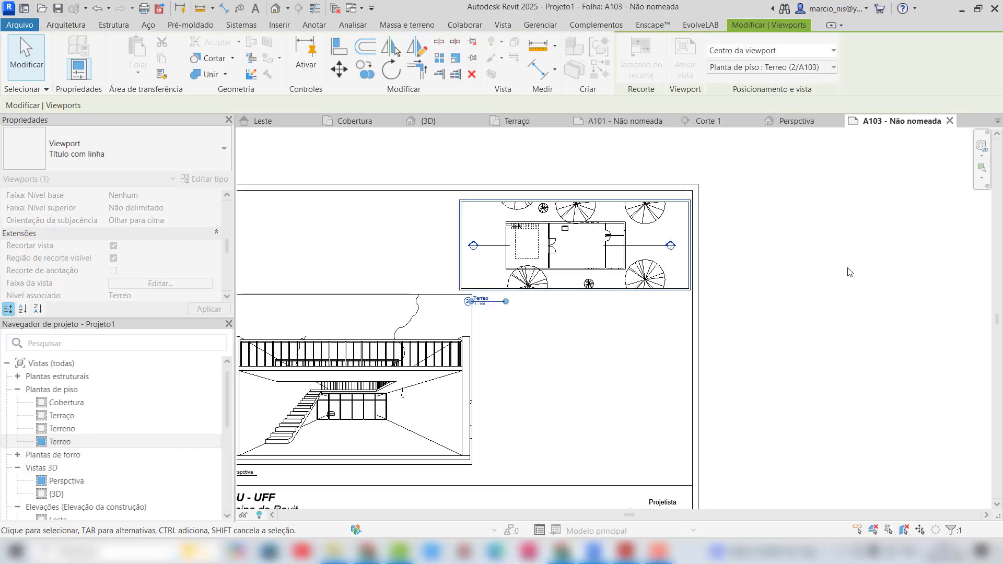
pyautogui.scroll(-1, 783, 270)
pyautogui.scroll(1, 496, 282)
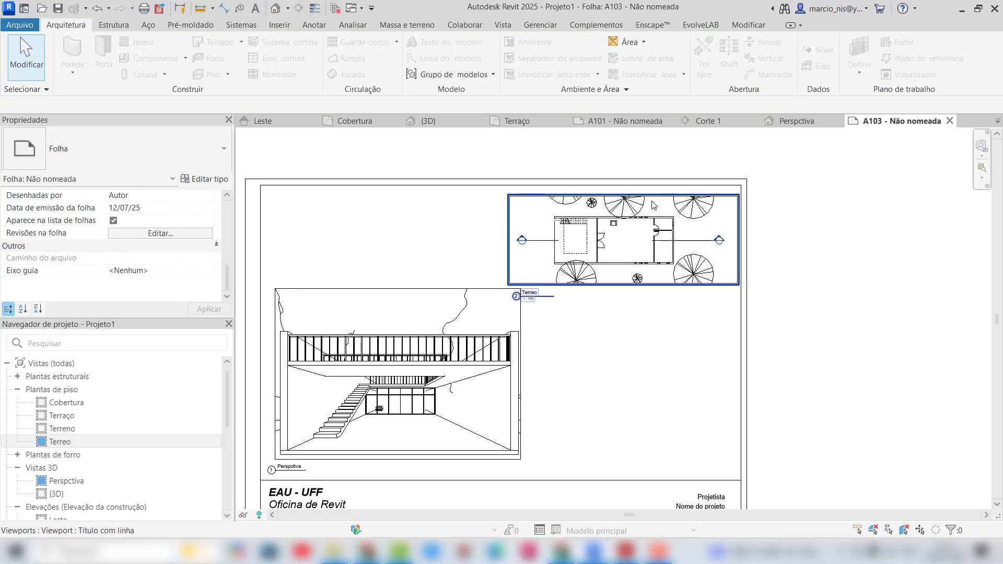
# Hide the crop region boundary of the Terreo viewport while keeping the view cropped
pyautogui.scroll(1, 614, 233)
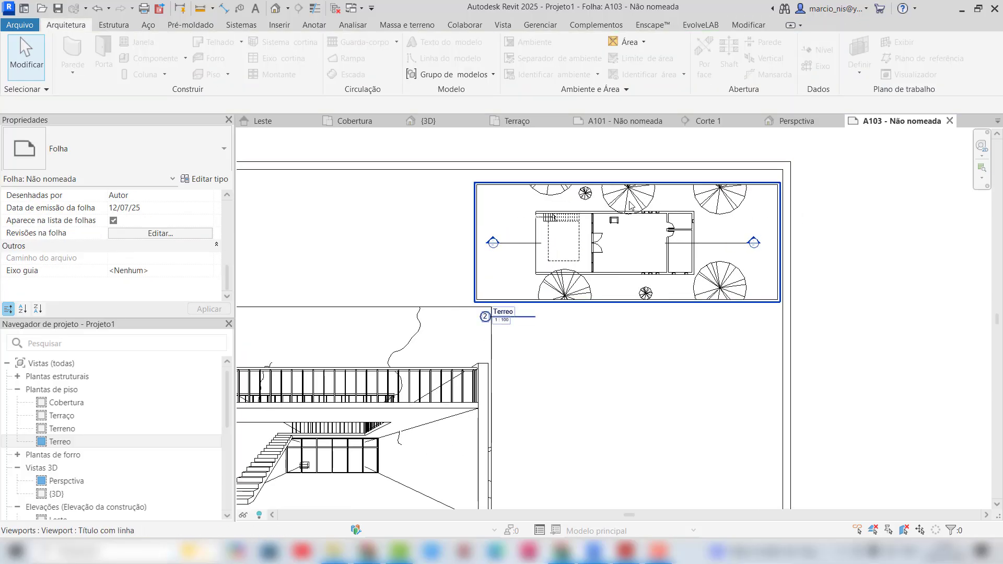
pyautogui.click(491, 211)
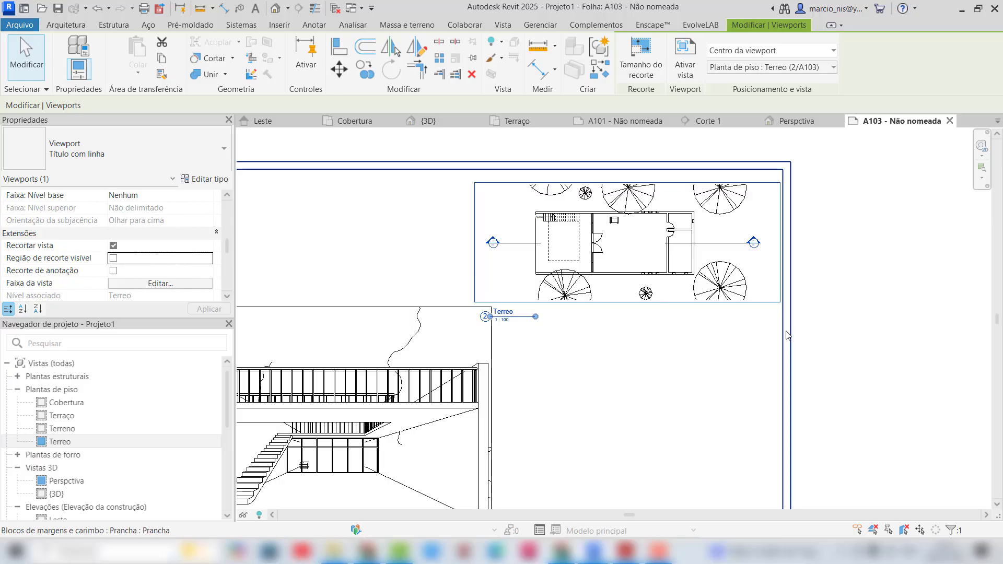
pyautogui.scroll(-1, 797, 337)
pyautogui.press('Escape')
pyautogui.scroll(-2, 810, 238)
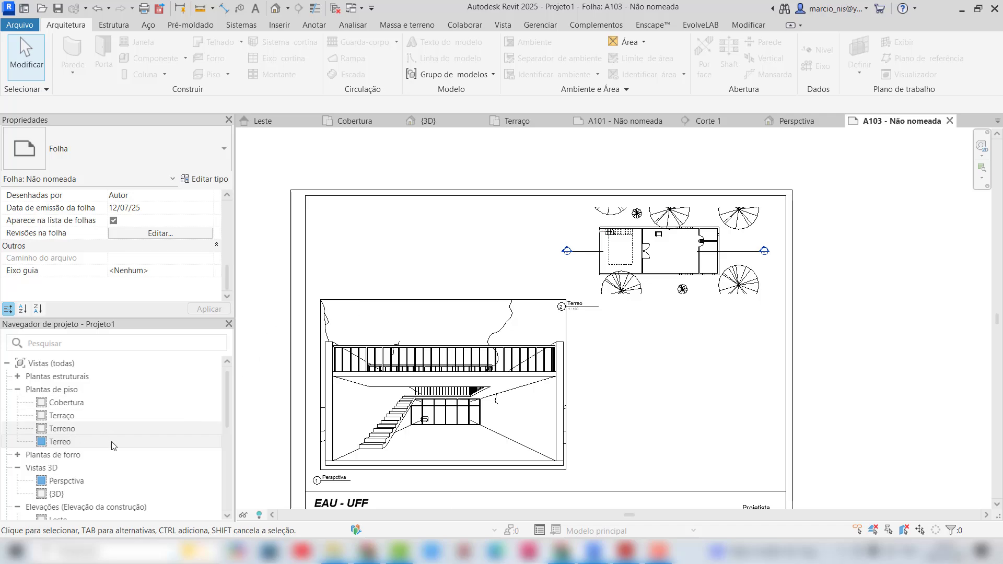
# Place the Corte 1 section view on the sheet below the Terreo plan, beside the perspective
pyautogui.scroll(-5, 115, 433)
pyautogui.scroll(5, 114, 445)
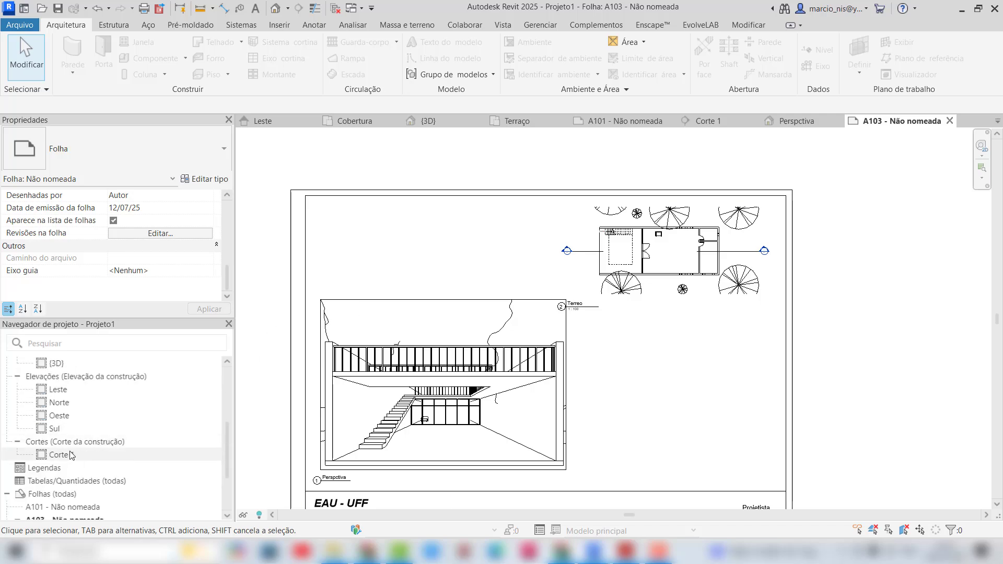
pyautogui.moveTo(68, 455); pyautogui.dragTo(647, 352)
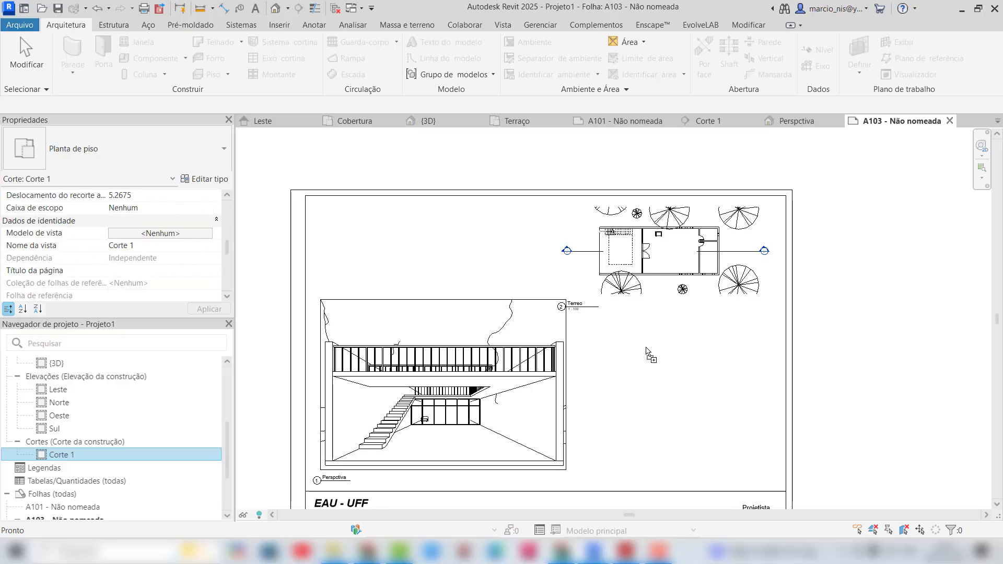
pyautogui.click(679, 360)
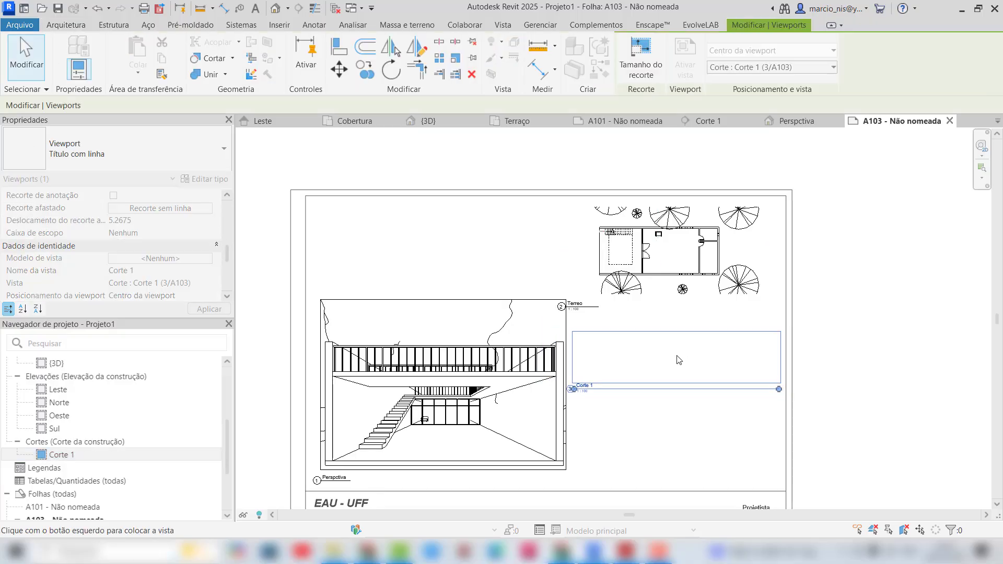
pyautogui.scroll(1, 827, 351)
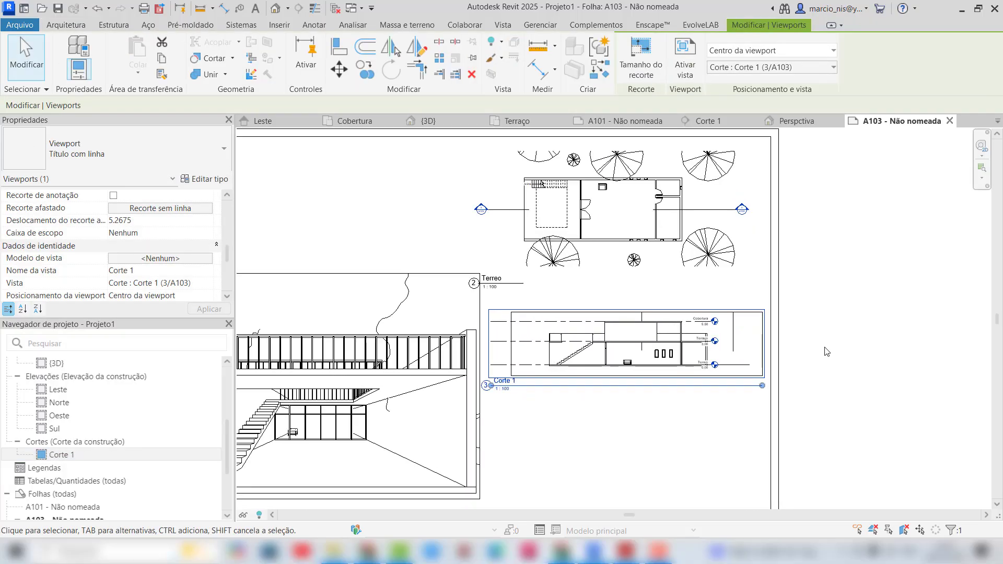
pyautogui.click(635, 287)
# Shorten the Corte 1 viewport's title line to slightly more than the length of its name
pyautogui.scroll(-2, 679, 292)
pyautogui.scroll(2, 758, 297)
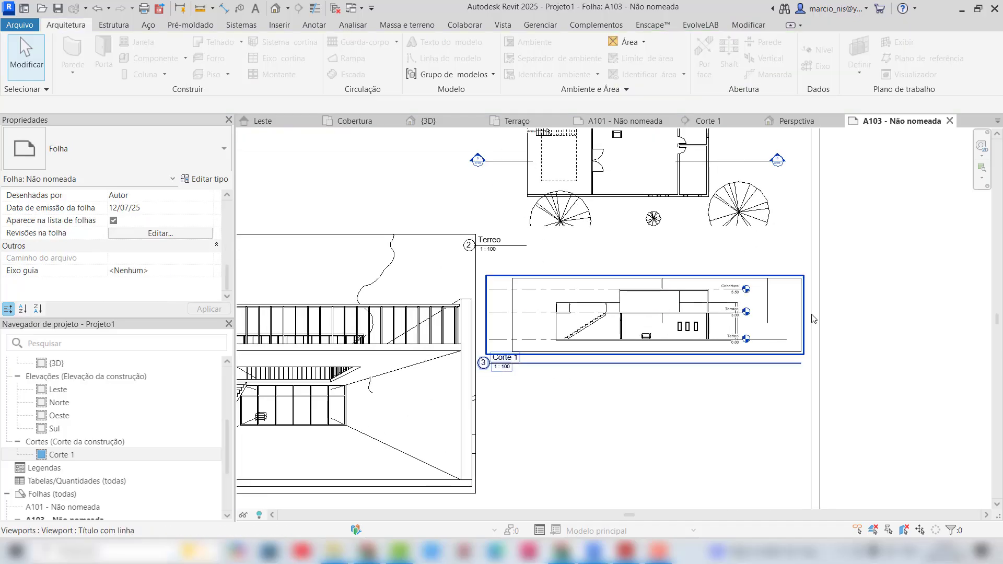
pyautogui.scroll(1, 637, 374)
pyautogui.click(801, 364)
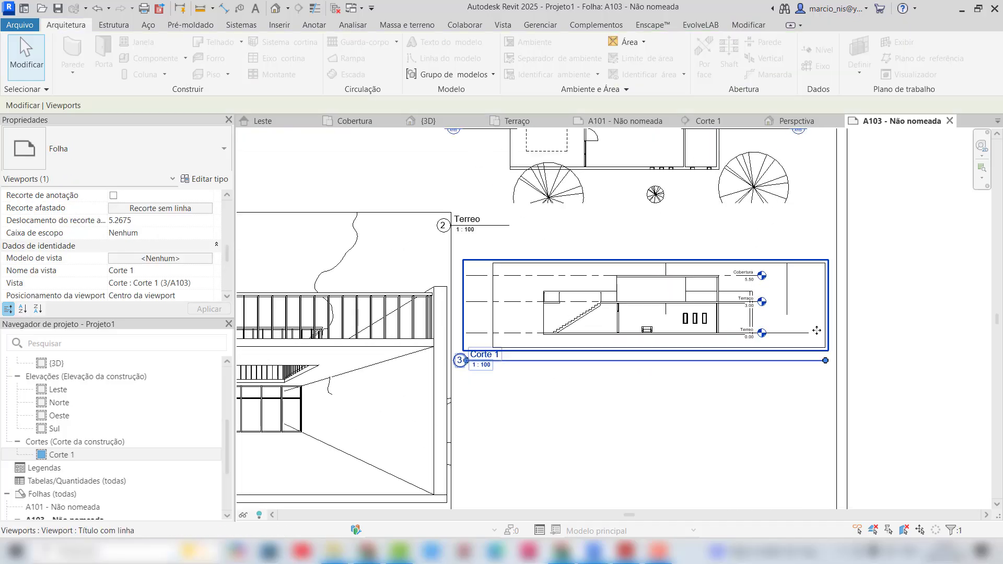
pyautogui.moveTo(825, 365); pyautogui.dragTo(684, 367)
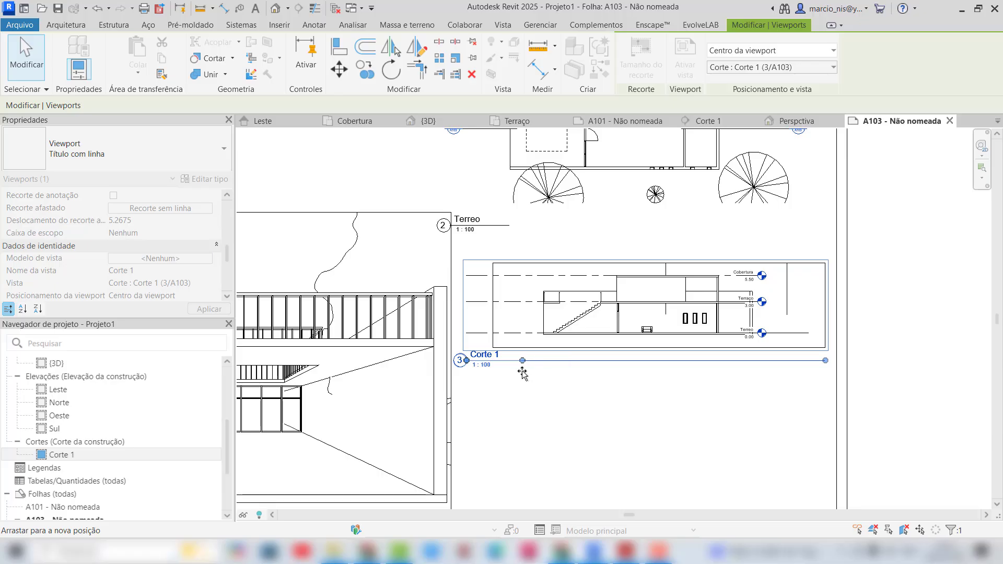
pyautogui.moveTo(522, 373); pyautogui.dragTo(523, 372)
pyautogui.click(573, 399)
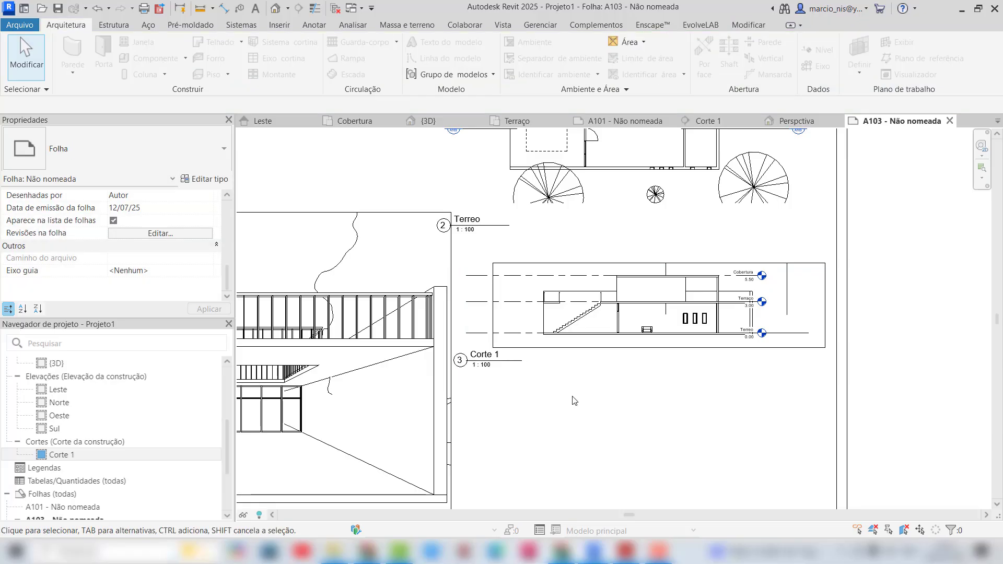
# Hide the crop region boundary of the Corte 1 viewport while keeping the view cropped
pyautogui.click(807, 306)
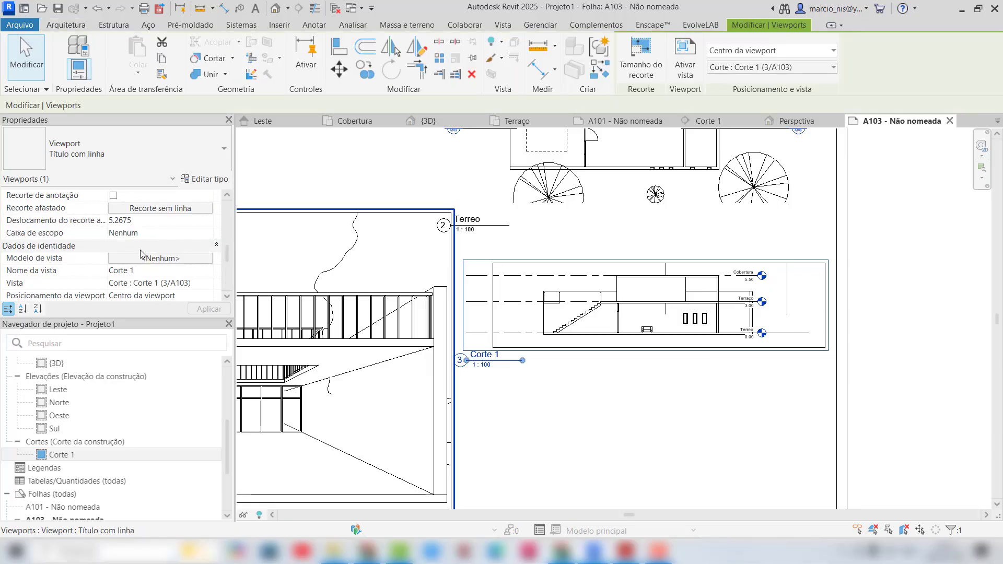
pyautogui.scroll(1, 140, 250)
pyautogui.click(114, 221)
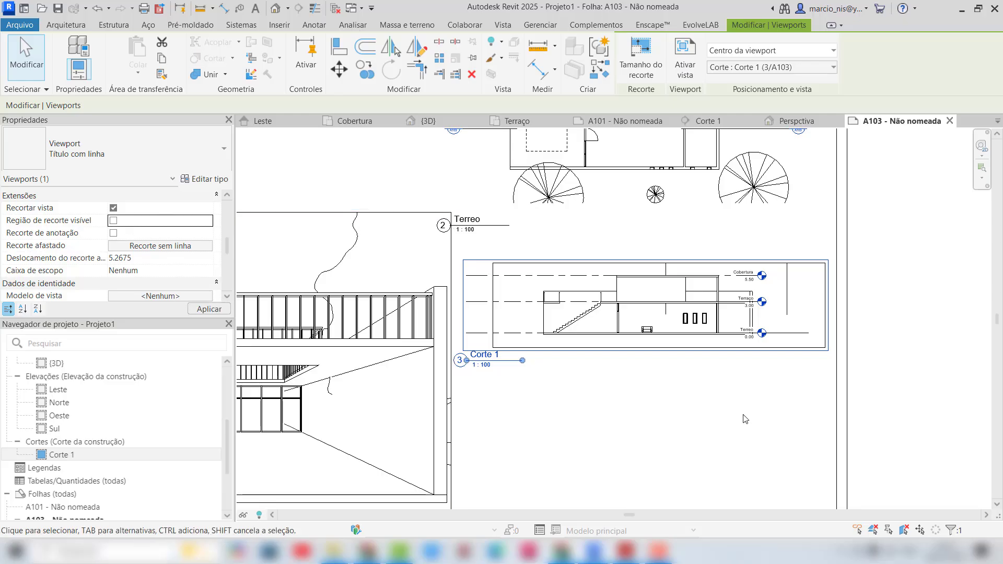
pyautogui.click(712, 386)
pyautogui.scroll(-1, 715, 380)
pyautogui.scroll(-3, 924, 360)
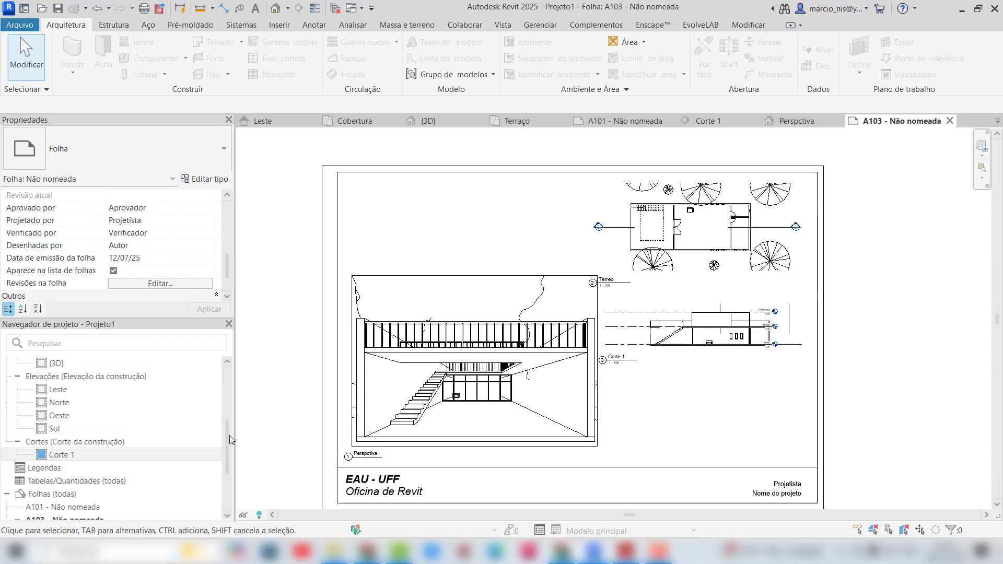
# Duplicate the {3D} view and rename the copy Isometrica
pyautogui.moveTo(229, 436); pyautogui.dragTo(229, 397)
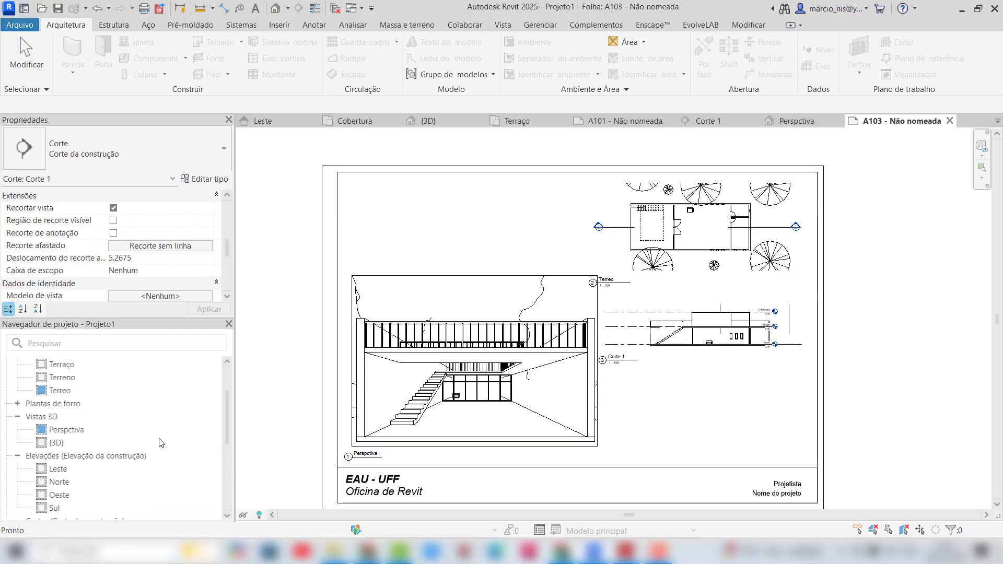
pyautogui.click(62, 444)
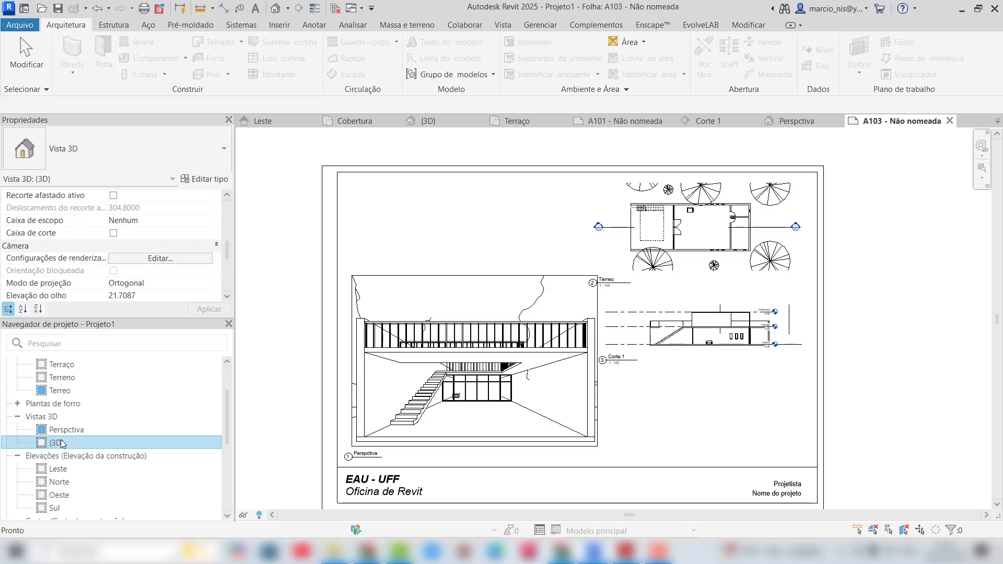
pyautogui.scroll(-2, 62, 443)
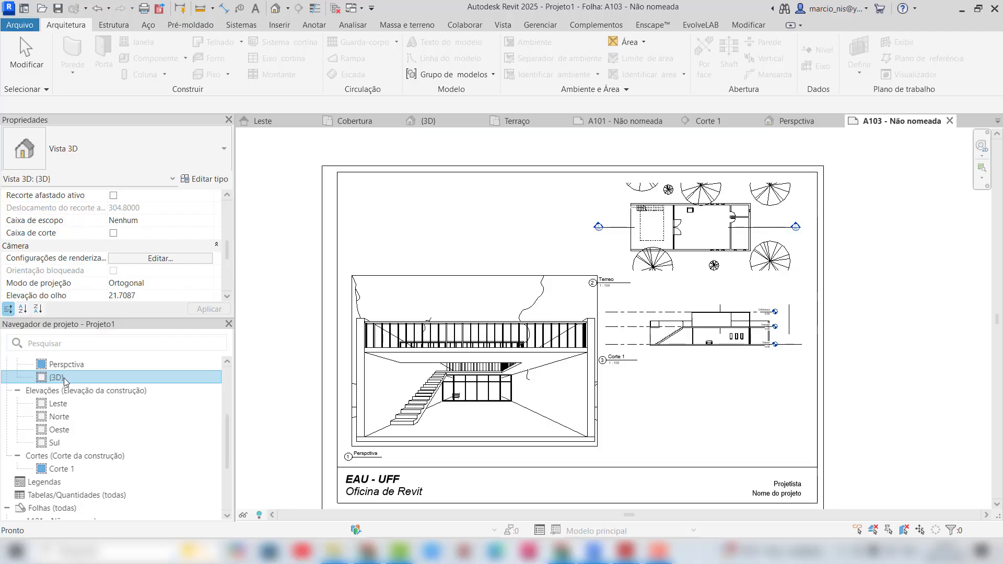
pyautogui.scroll(2, 62, 380)
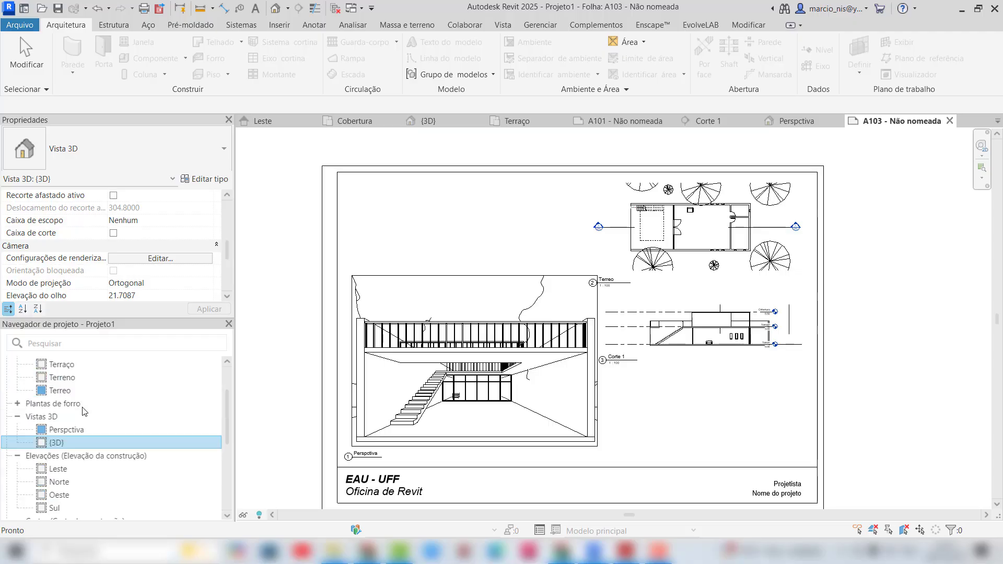
pyautogui.rightClick(63, 443)
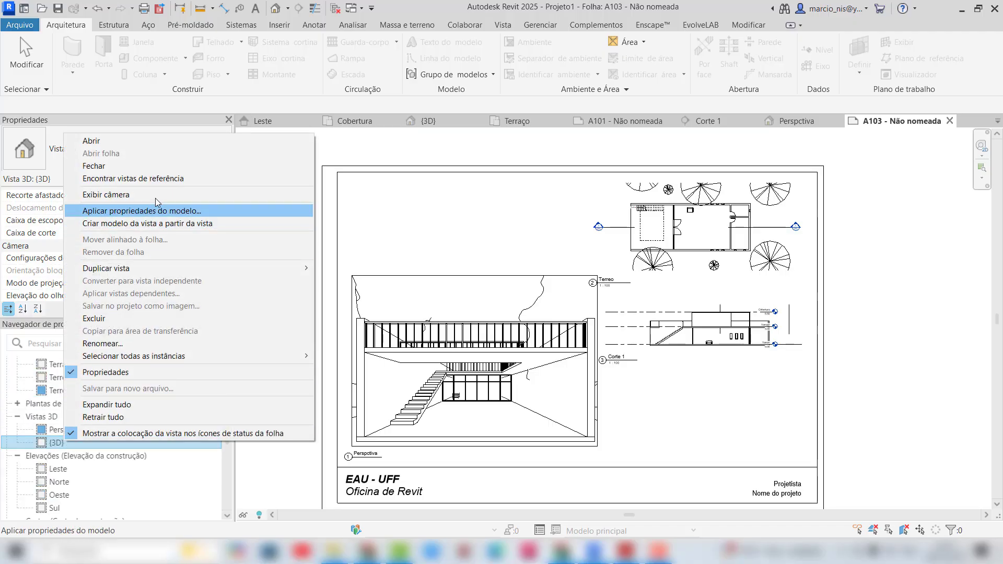
pyautogui.moveTo(293, 268)
pyautogui.click(345, 268)
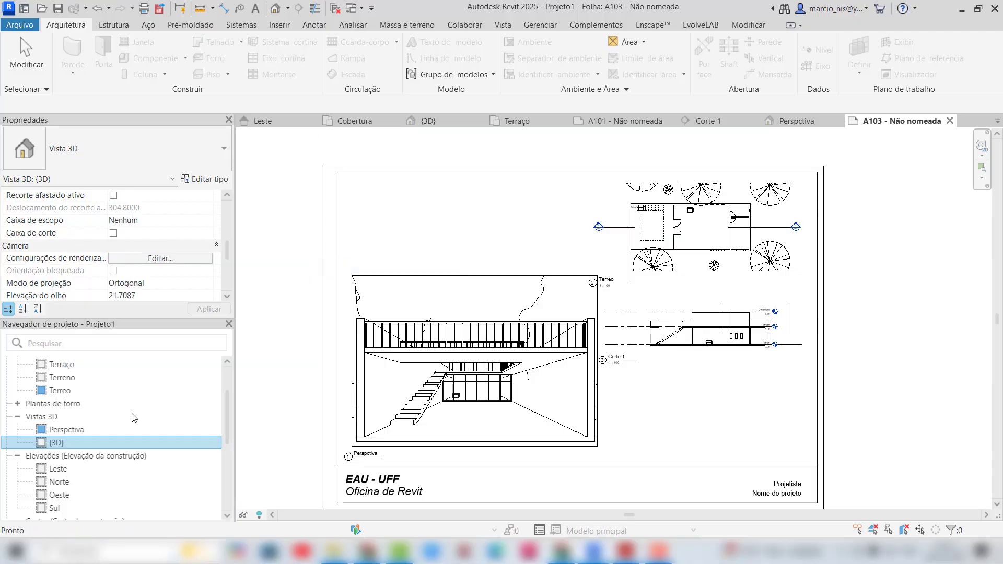
pyautogui.click(75, 456)
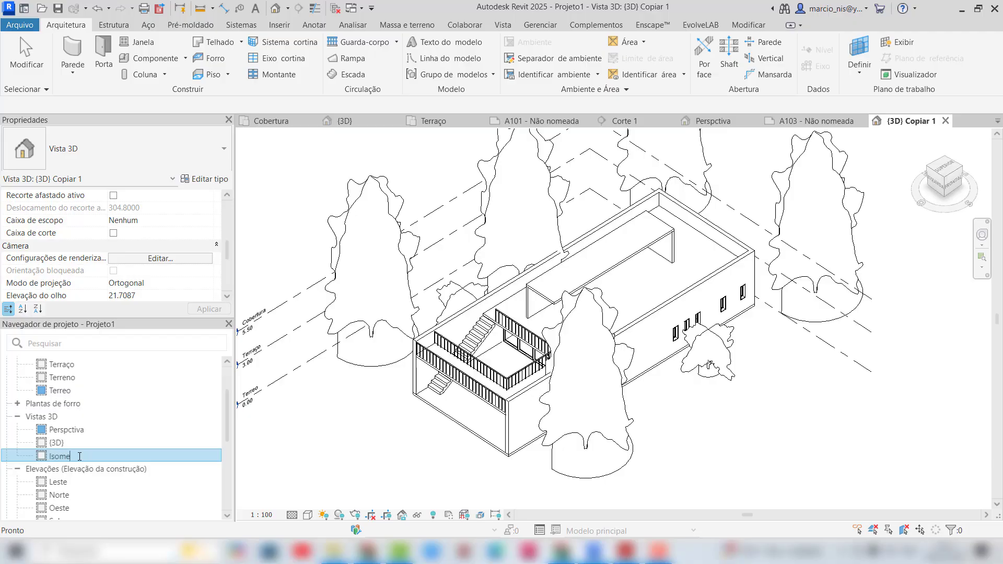
pyautogui.press('Return')
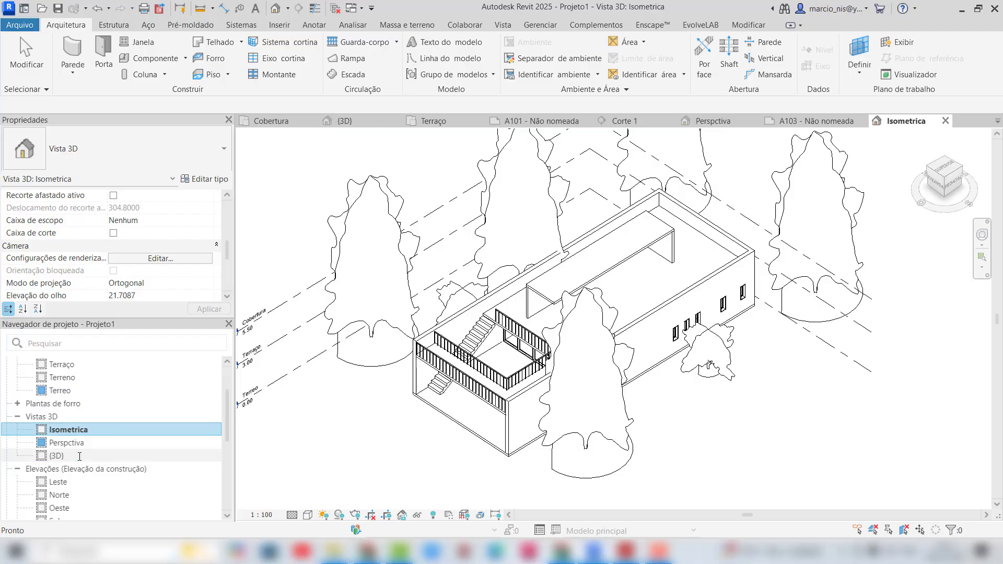
# Return to sheet A103 and place the Isometrica view in its lower-right area, with the building below the Corte 1 section
pyautogui.scroll(-2, 89, 475)
pyautogui.scroll(-2, 102, 497)
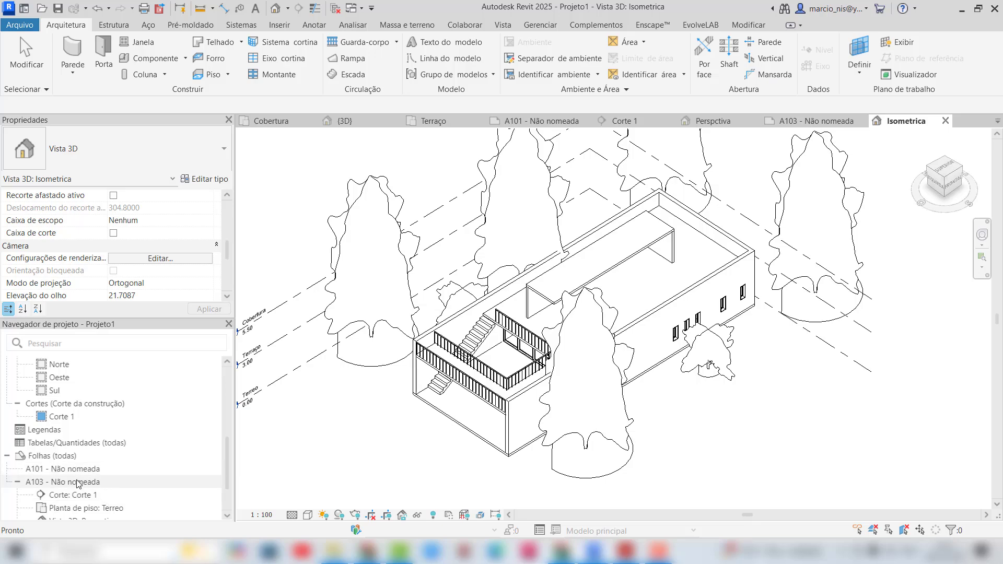
pyautogui.doubleClick(82, 482)
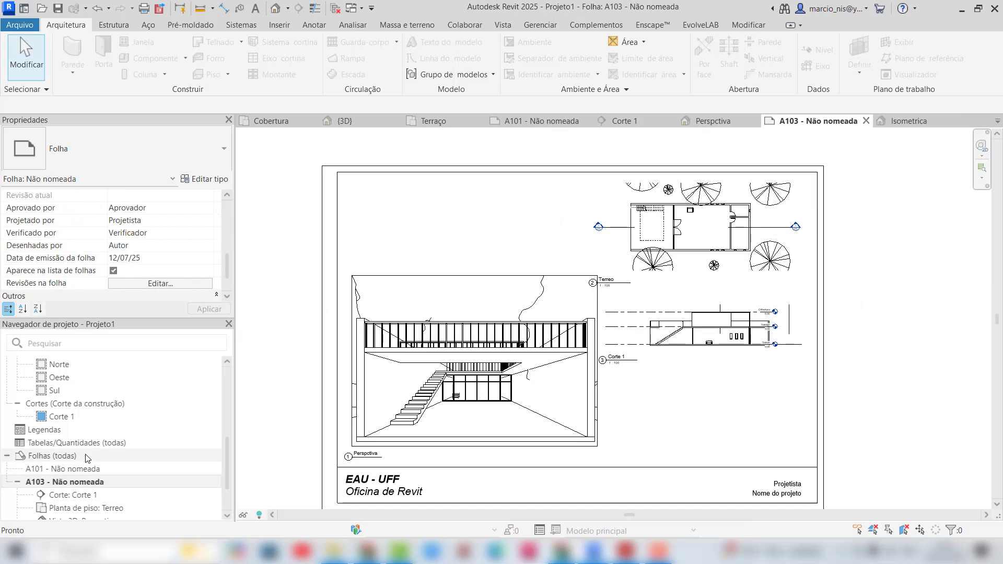
pyautogui.scroll(4, 87, 458)
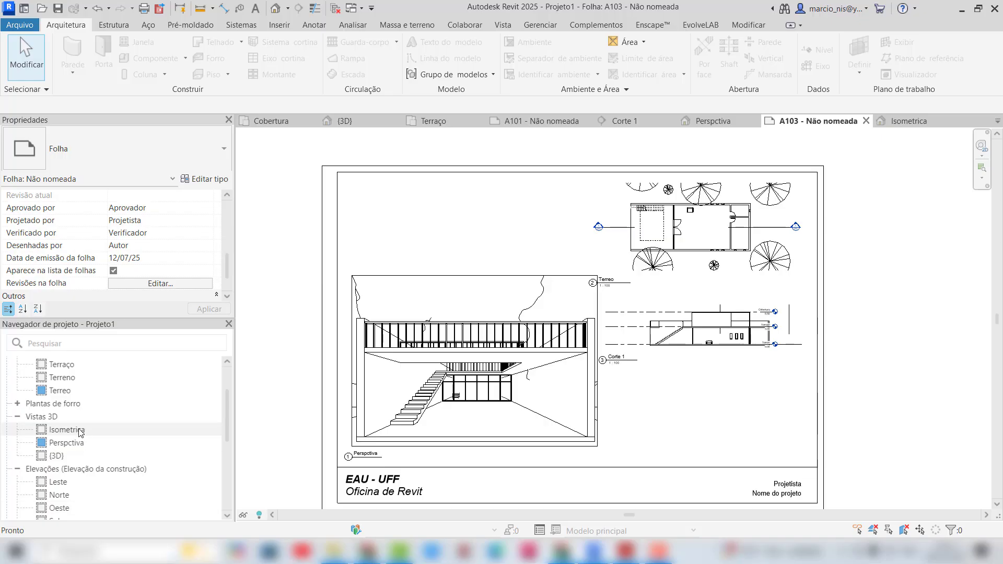
pyautogui.moveTo(81, 432); pyautogui.dragTo(173, 419)
pyautogui.moveTo(638, 407); pyautogui.dragTo(638, 405)
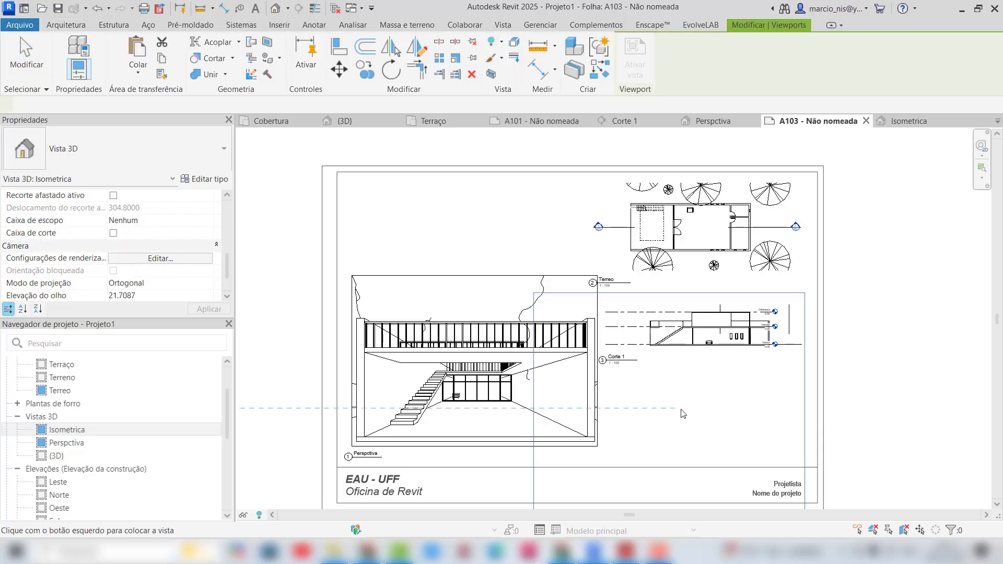
pyautogui.click(639, 313)
pyautogui.scroll(-2, 645, 315)
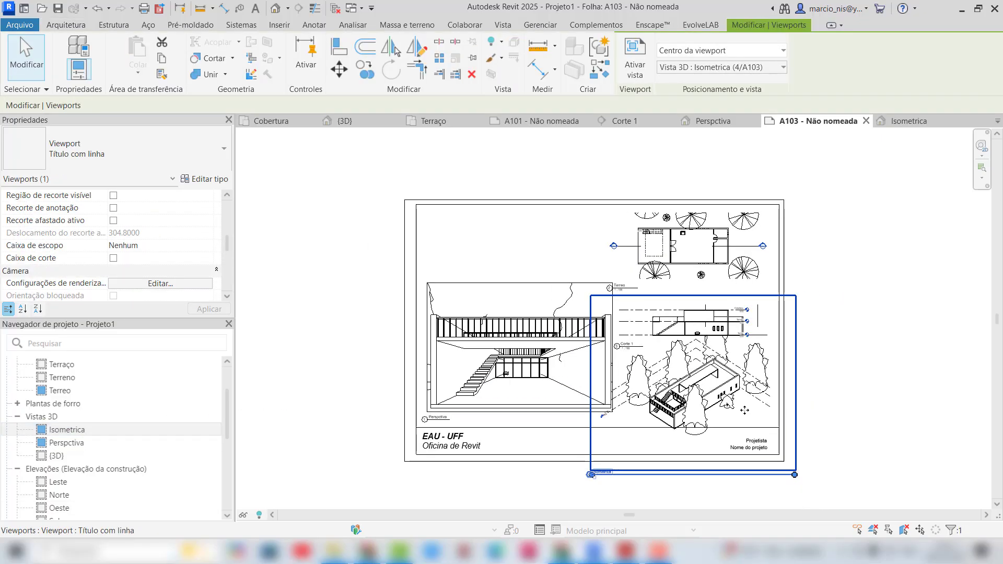
# Crop the Isometrica view on sheet A103 tightly around the building and its surrounding trees
pyautogui.scroll(2, 752, 412)
pyautogui.doubleClick(780, 399)
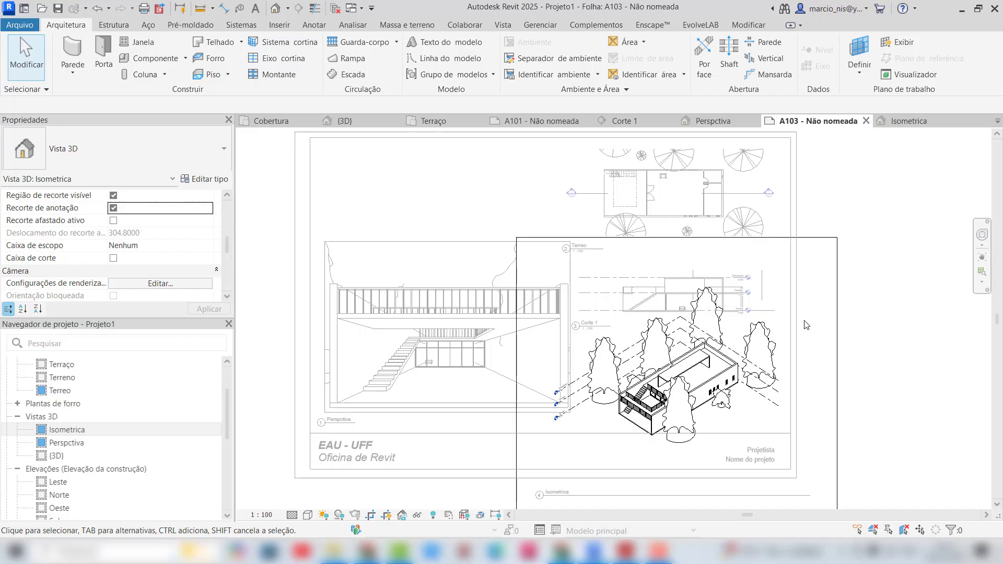
pyautogui.scroll(-2, 830, 334)
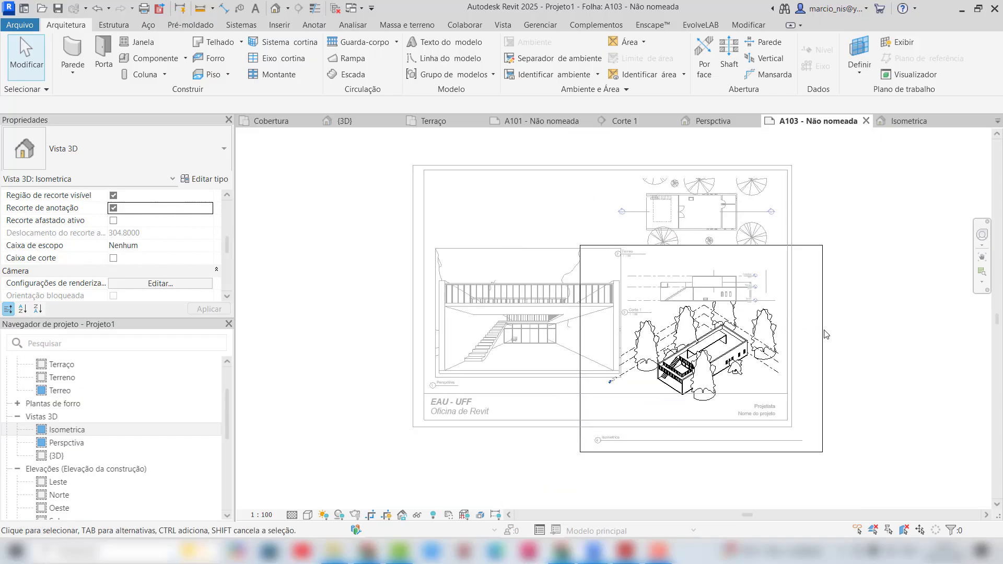
pyautogui.click(823, 332)
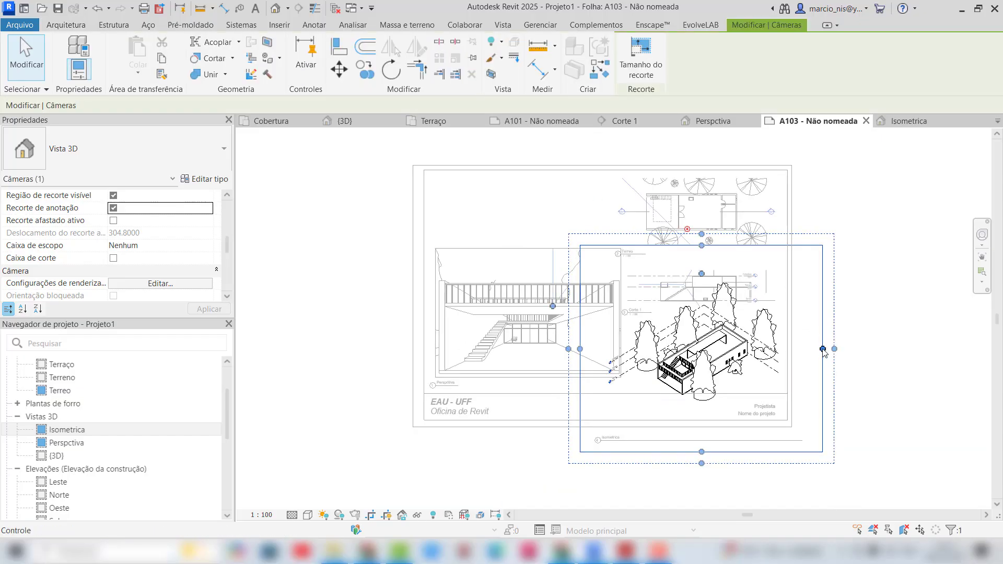
pyautogui.moveTo(834, 349); pyautogui.dragTo(782, 349)
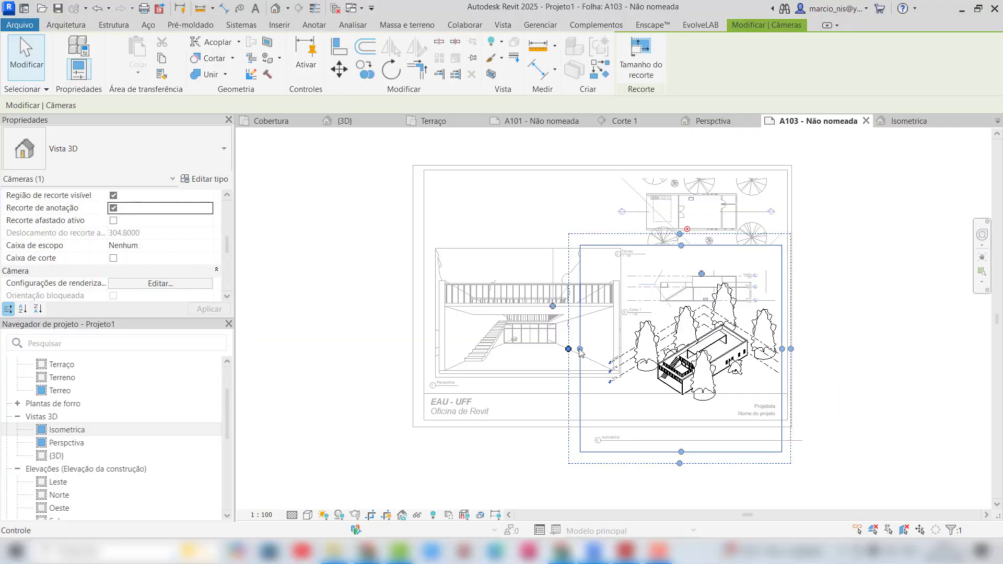
pyautogui.moveTo(580, 349); pyautogui.dragTo(624, 349)
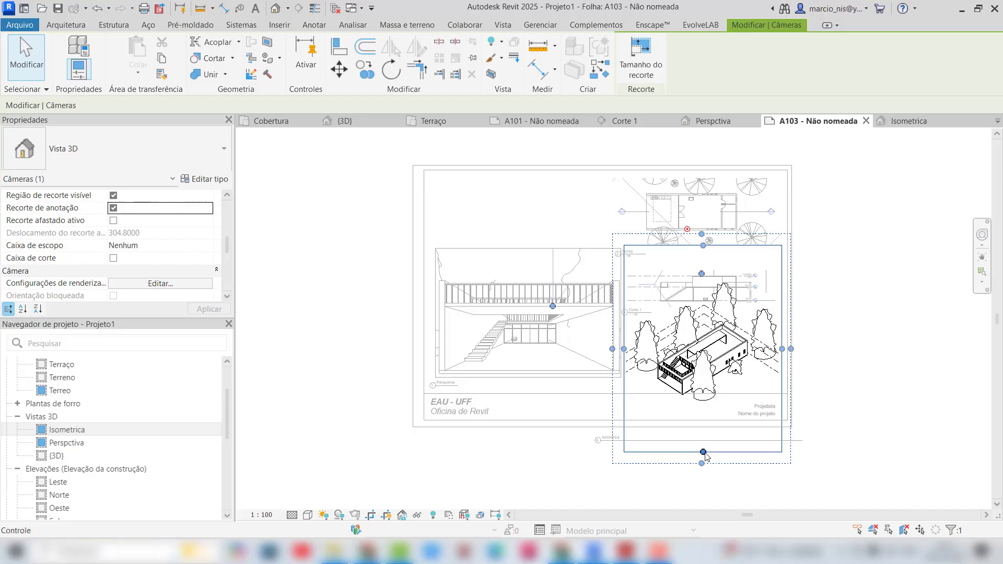
pyautogui.moveTo(703, 452); pyautogui.dragTo(703, 407)
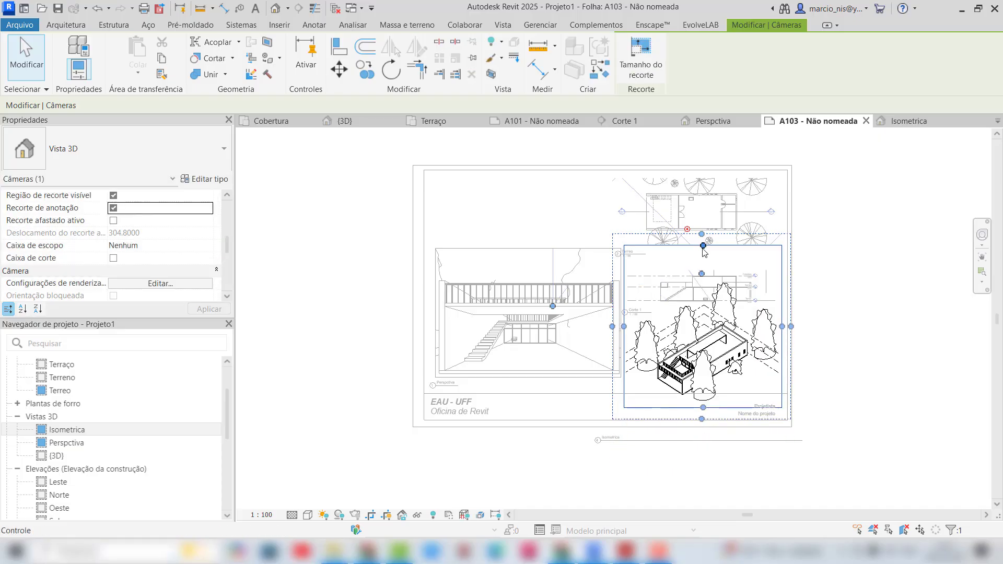
pyautogui.moveTo(703, 246); pyautogui.dragTo(703, 306)
pyautogui.doubleClick(806, 298)
# Move the Corte 1 viewport slightly up, between the Terreo plan and the Isometrica view
pyautogui.scroll(2, 806, 298)
pyautogui.click(688, 266)
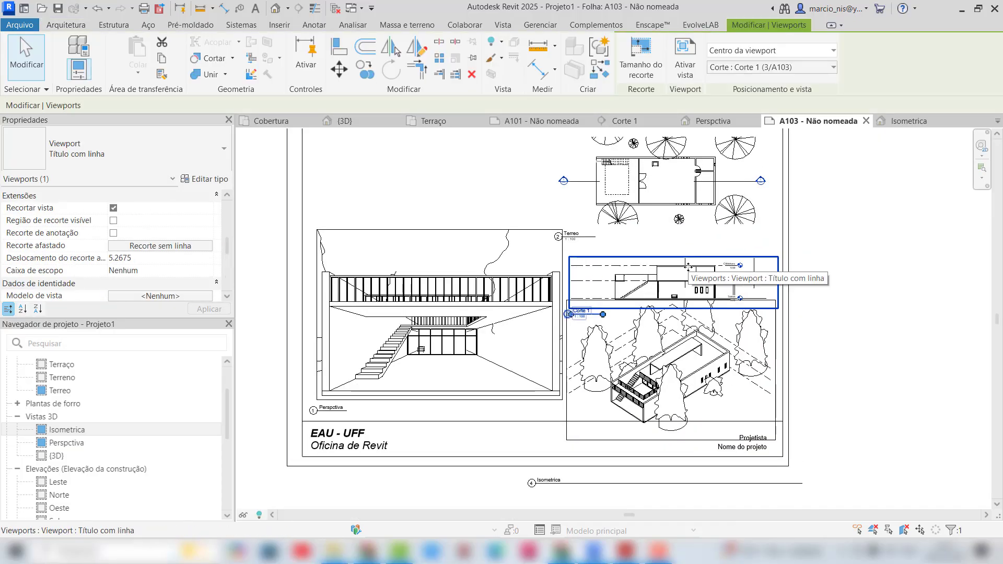
pyautogui.moveTo(688, 266); pyautogui.dragTo(688, 251)
pyautogui.click(669, 392)
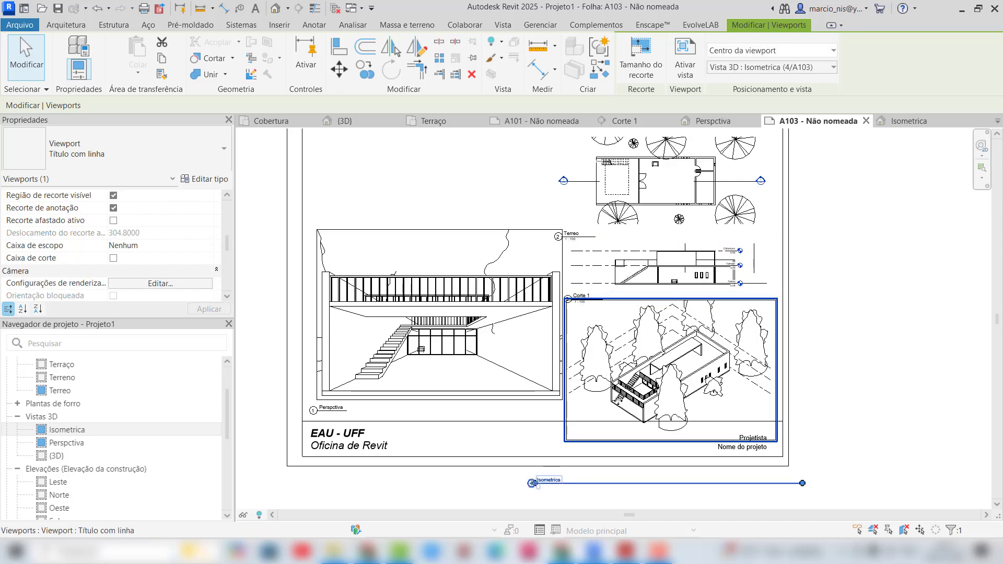
pyautogui.scroll(-1, 619, 393)
pyautogui.click(645, 165)
pyautogui.scroll(2, 642, 164)
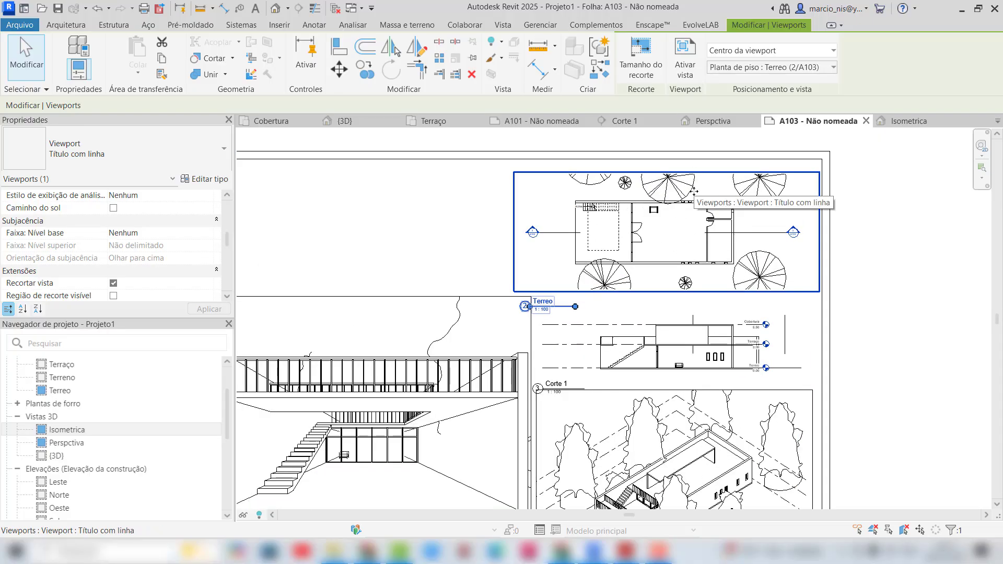
# Nudge the Perspctiva viewport slightly left and the Isometrica viewport slightly up on the sheet
pyautogui.scroll(-1, 683, 195)
pyautogui.click(441, 312)
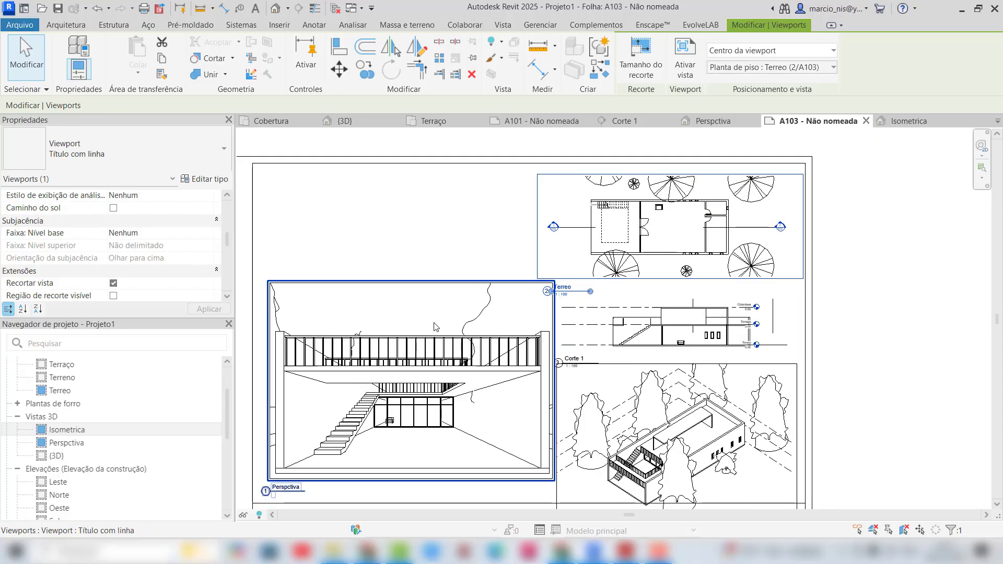
pyautogui.press('Left')
pyautogui.press('Left')
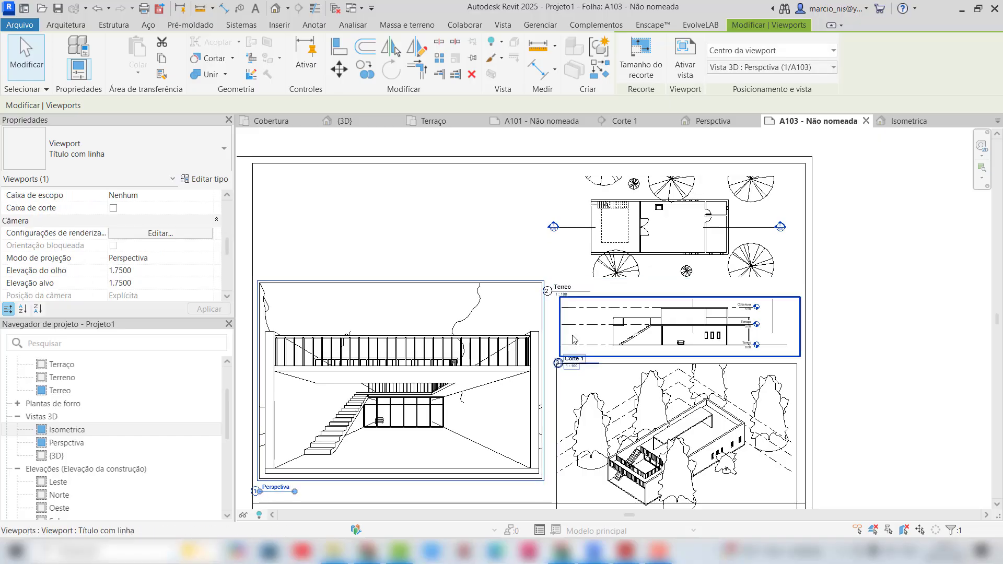
pyautogui.press('Right')
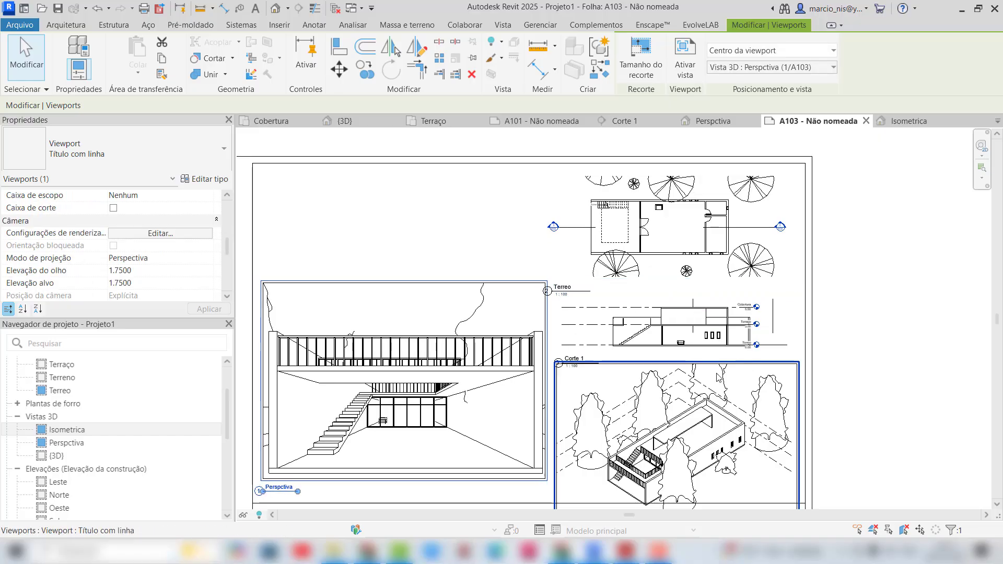
pyautogui.click(727, 395)
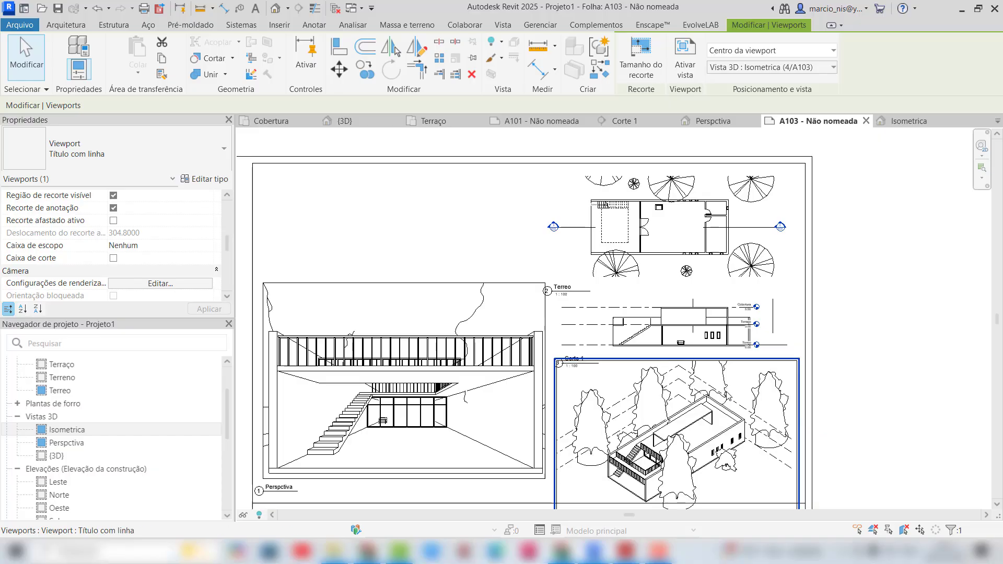
pyautogui.press('Up')
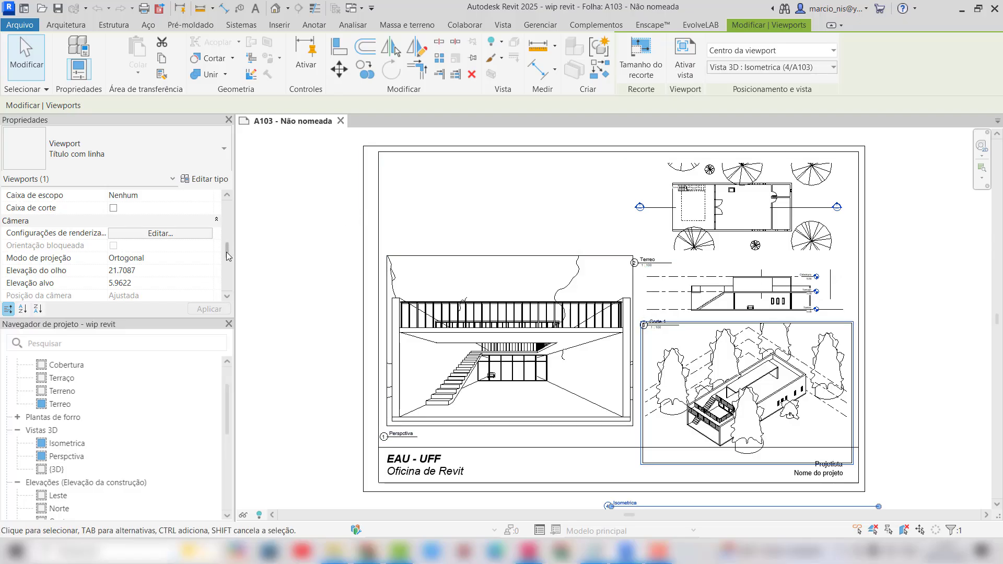
# Hide the crop region boundaries of the Isometrica and Perspctiva viewports
pyautogui.scroll(-3, 229, 256)
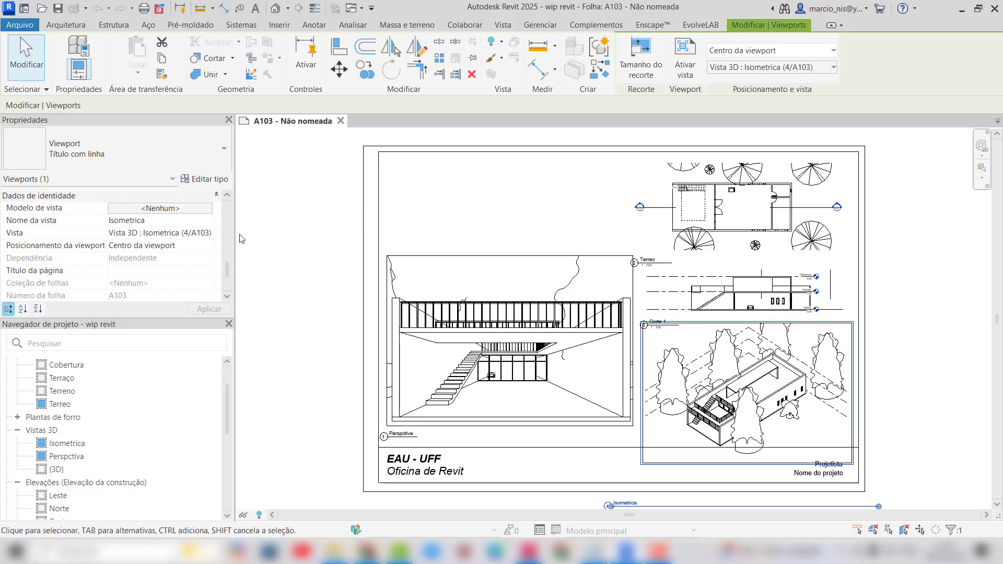
pyautogui.scroll(-1, 228, 271)
pyautogui.scroll(7, 161, 245)
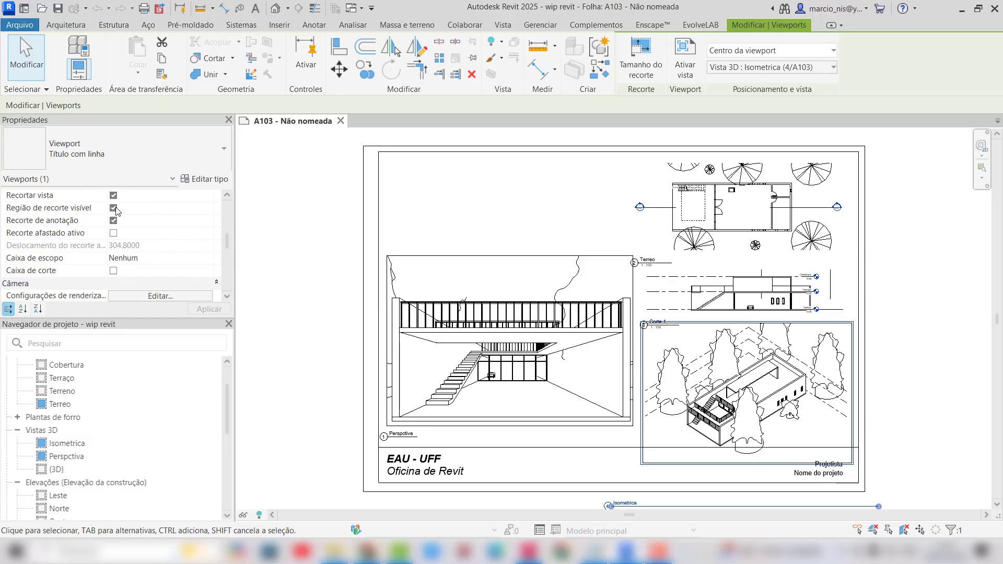
pyautogui.press('Escape')
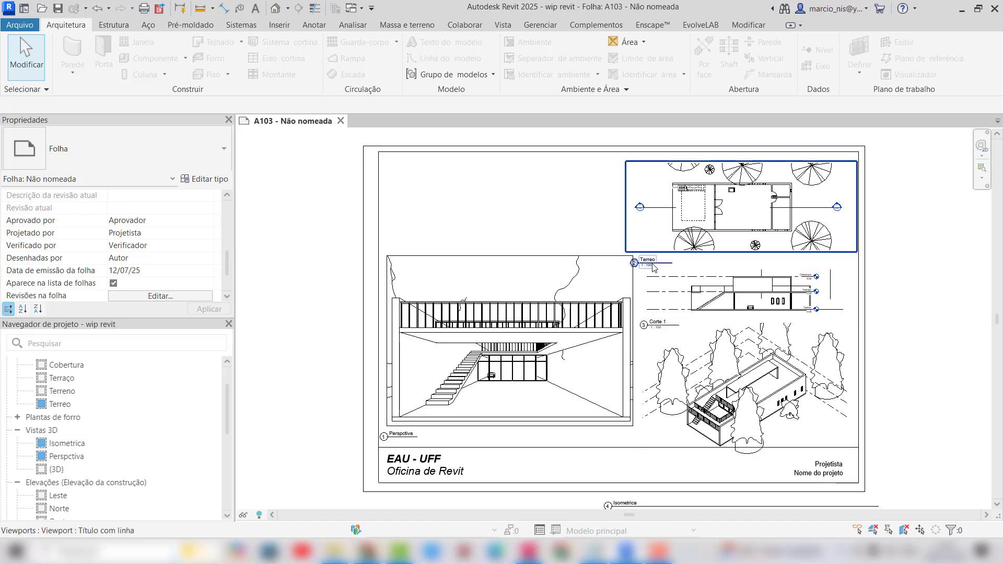
pyautogui.click(616, 281)
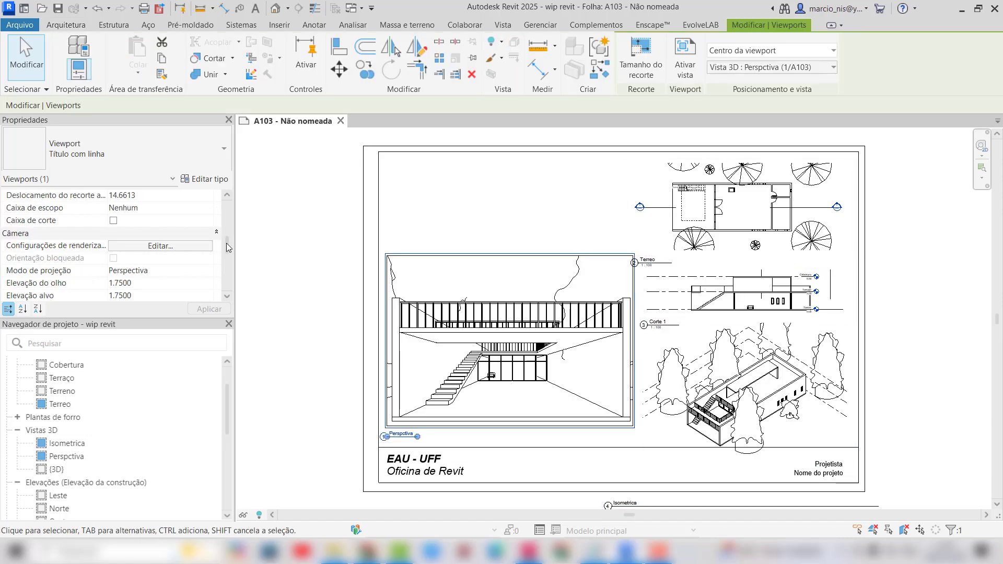
pyautogui.moveTo(229, 247)
pyautogui.mouseDown()
pyautogui.moveTo(228, 283)
pyautogui.moveTo(230, 235)
pyautogui.mouseUp()
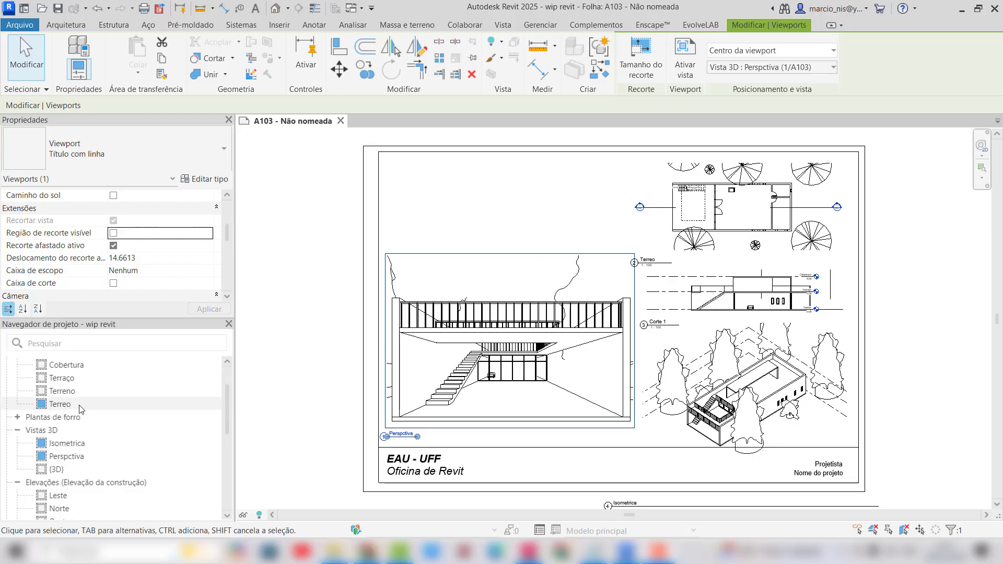
# Open the Terreo floor plan and examine the lines of its walls and windows
pyautogui.doubleClick(60, 404)
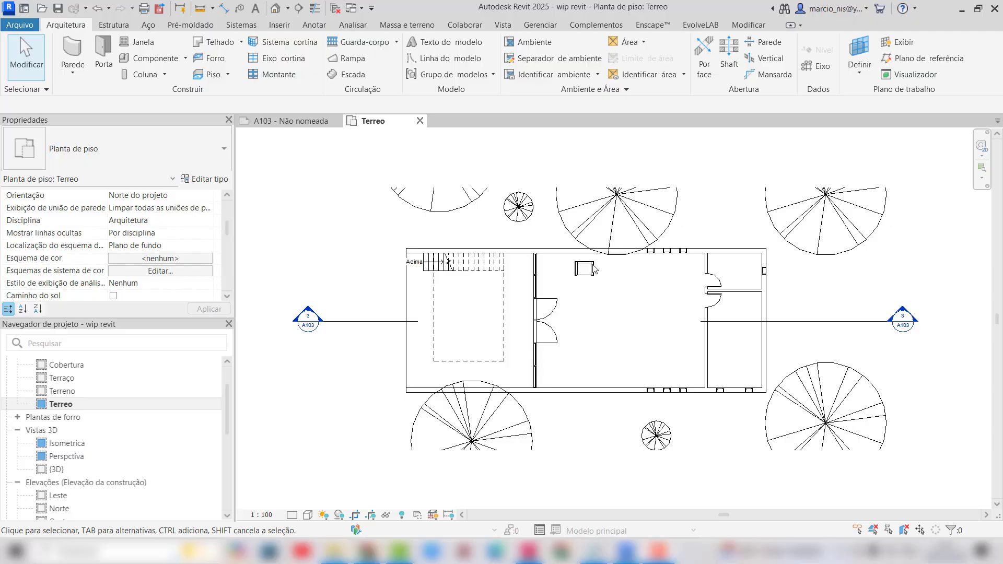
pyautogui.scroll(5, 591, 357)
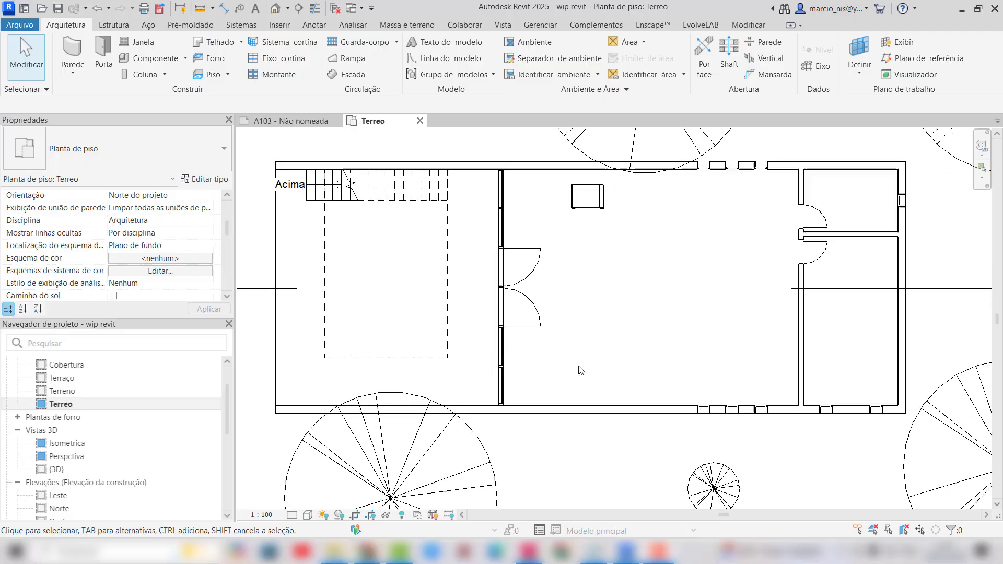
pyautogui.scroll(-6, 575, 395)
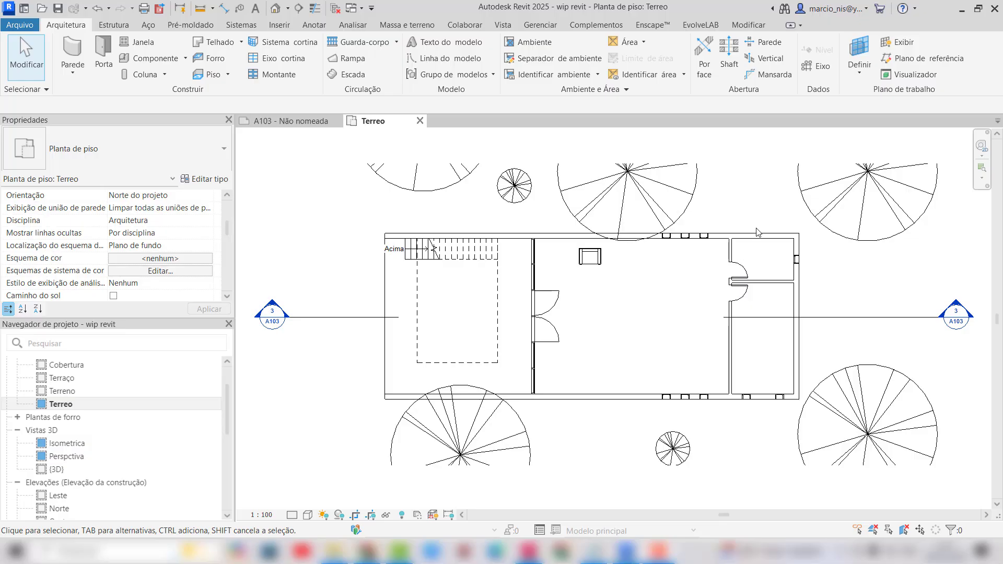
pyautogui.click(795, 259)
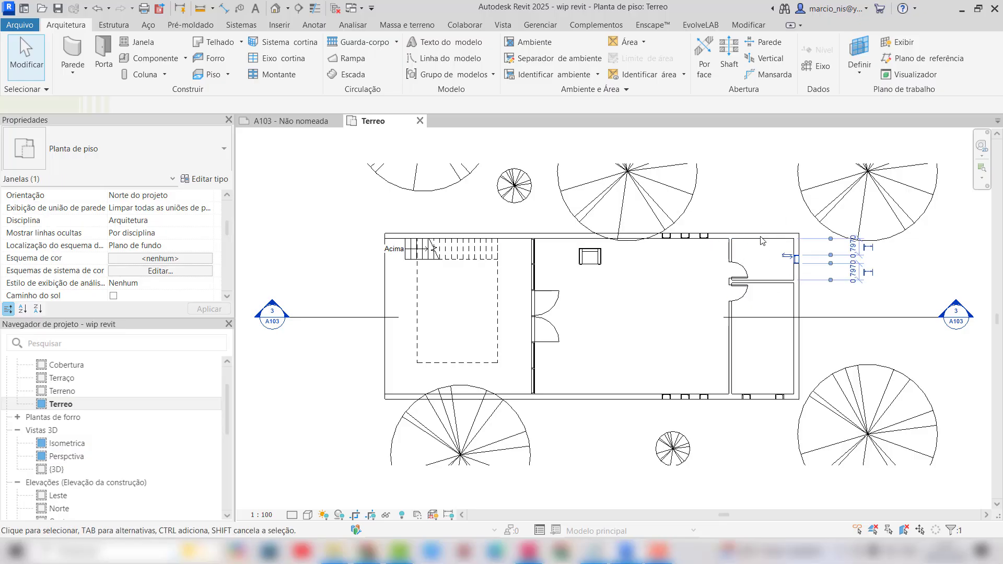
pyautogui.click(765, 235)
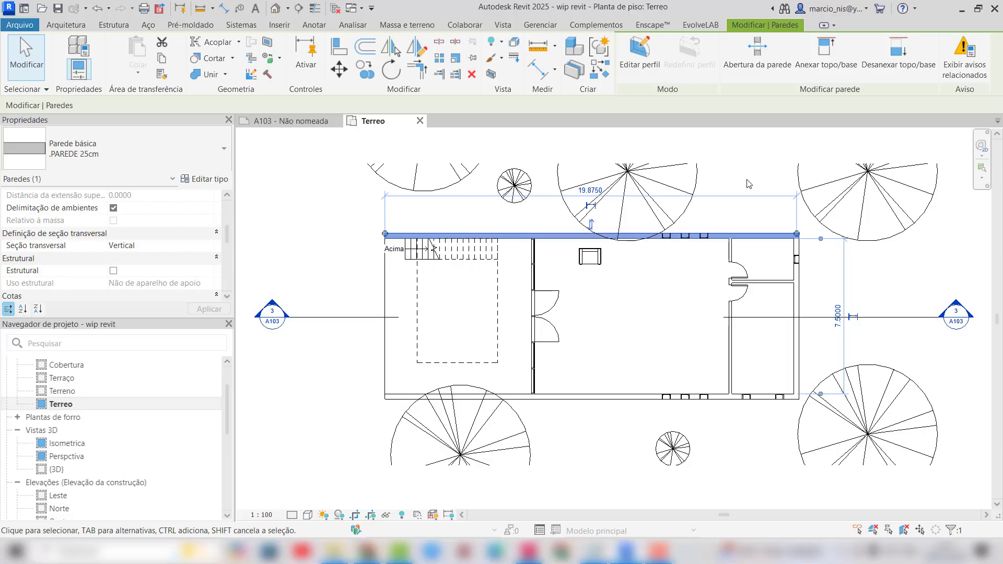
pyautogui.click(747, 183)
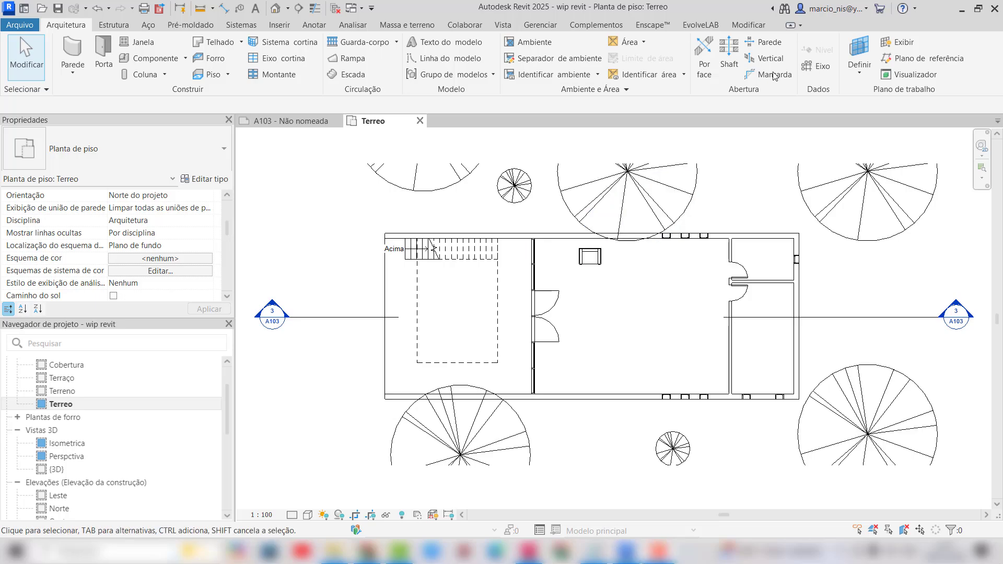
# Open the object styles settings and resize the dialog so part of the floor plan stays visible beside it
pyautogui.click(546, 25)
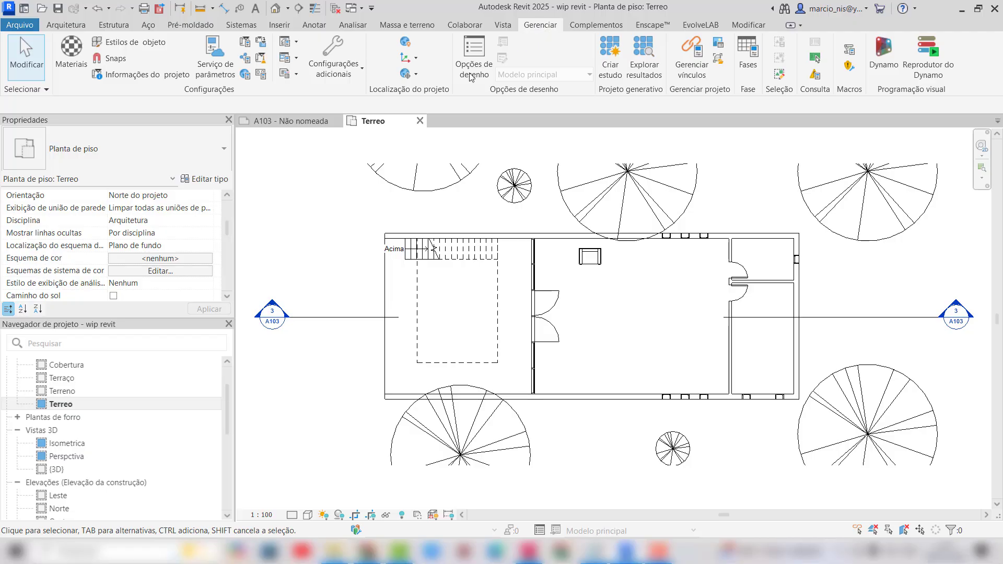
pyautogui.click(132, 41)
pyautogui.moveTo(406, 105); pyautogui.dragTo(380, 27)
pyautogui.moveTo(617, 191); pyautogui.dragTo(659, 192)
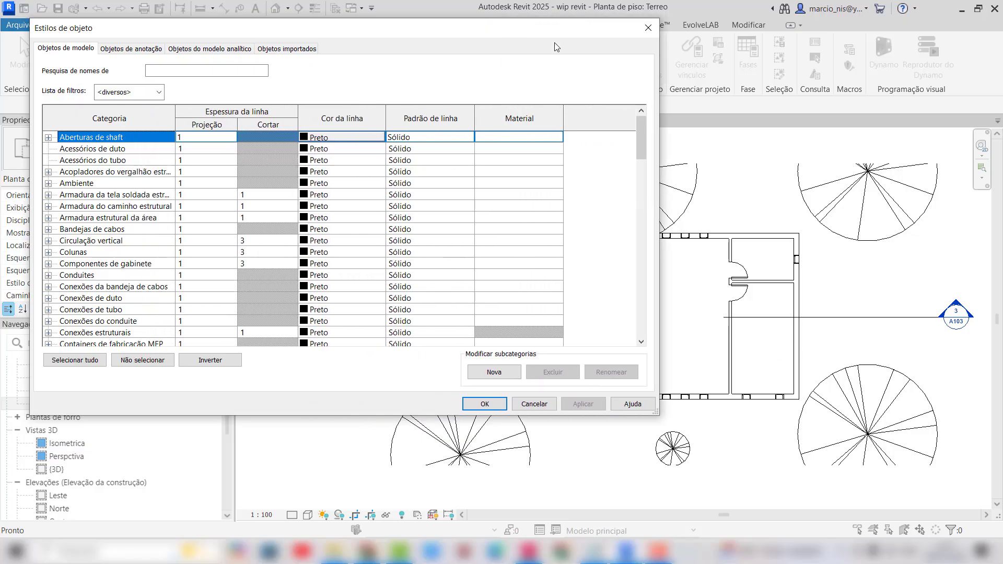
pyautogui.moveTo(491, 34)
pyautogui.mouseDown()
pyautogui.moveTo(483, 11)
pyautogui.moveTo(508, 30)
pyautogui.mouseUp()
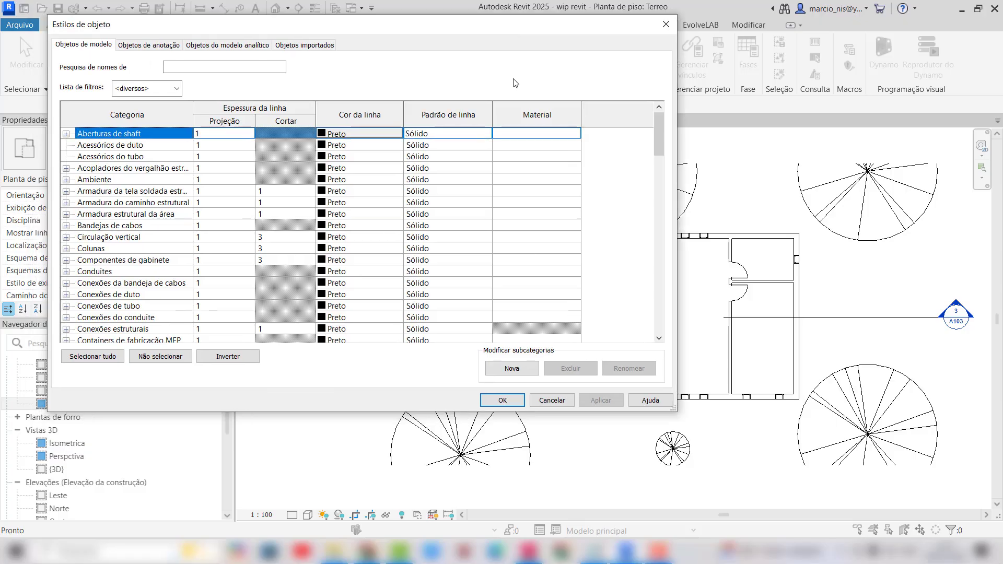
pyautogui.moveTo(678, 416); pyautogui.dragTo(593, 388)
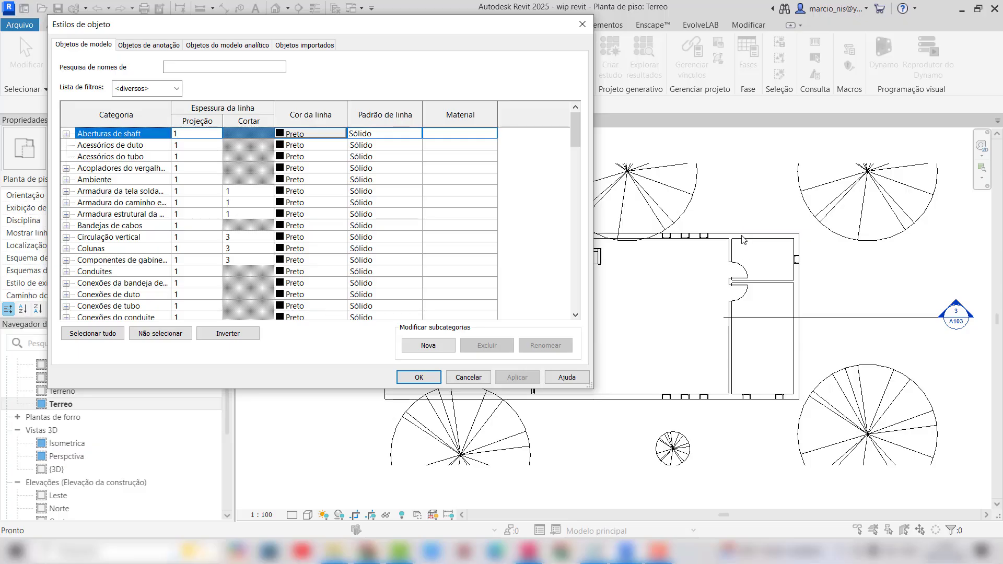
# Find the Paredes category in the model object styles and examine its line weights, colour, line pattern and material
pyautogui.click(107, 179)
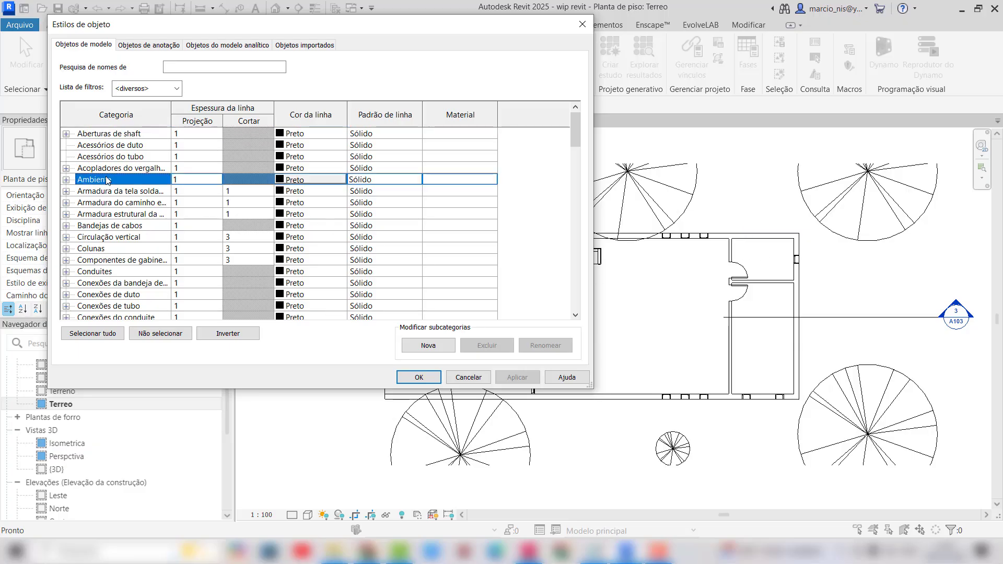
pyautogui.press('p')
pyautogui.scroll(-2, 105, 220)
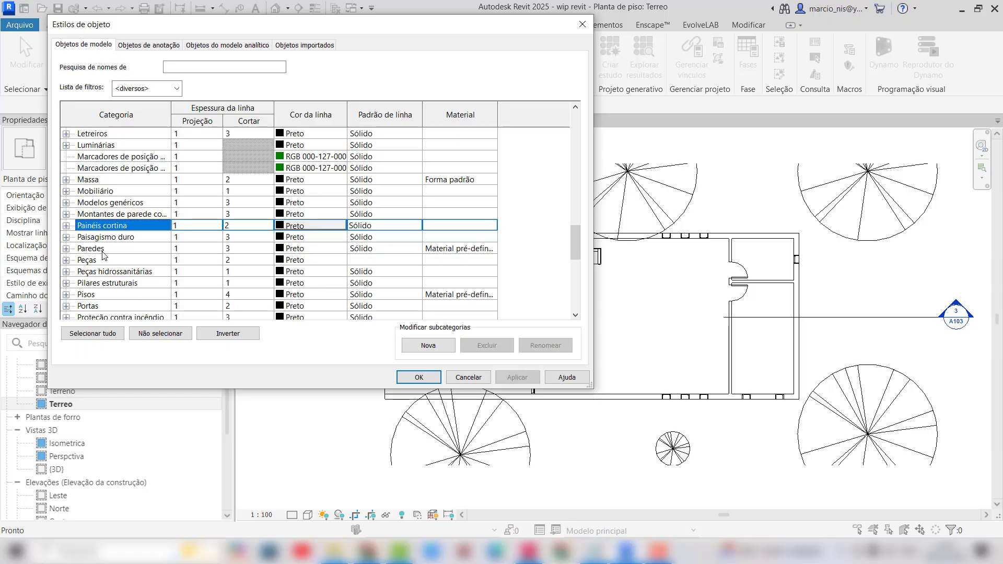
pyautogui.click(102, 250)
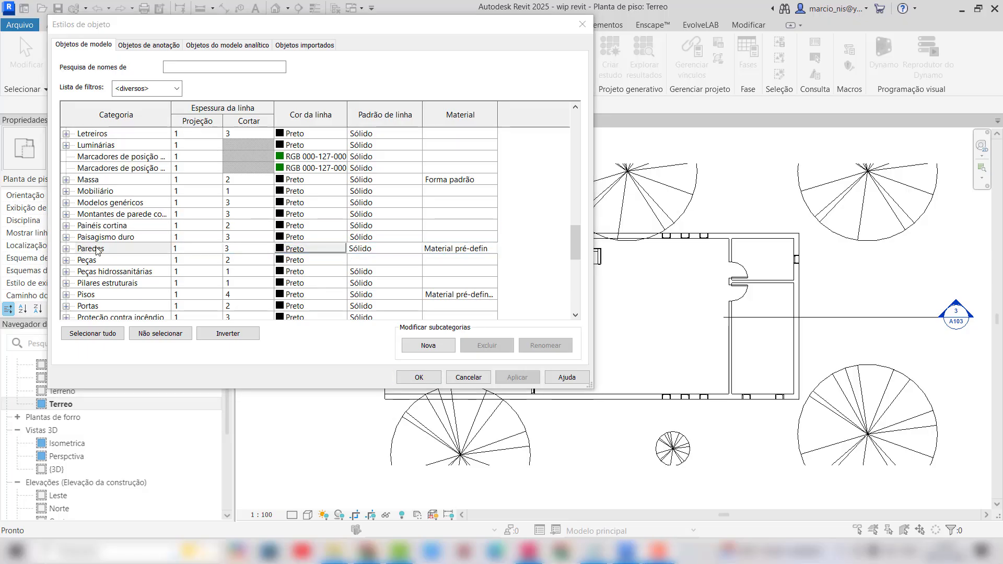
pyautogui.click(97, 250)
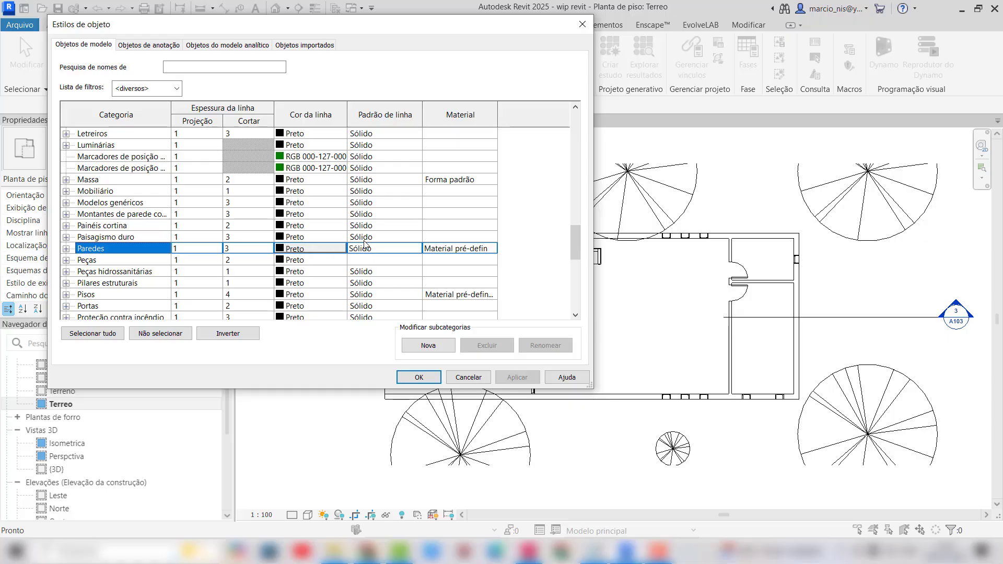
pyautogui.click(416, 249)
pyautogui.click(417, 249)
pyautogui.click(416, 249)
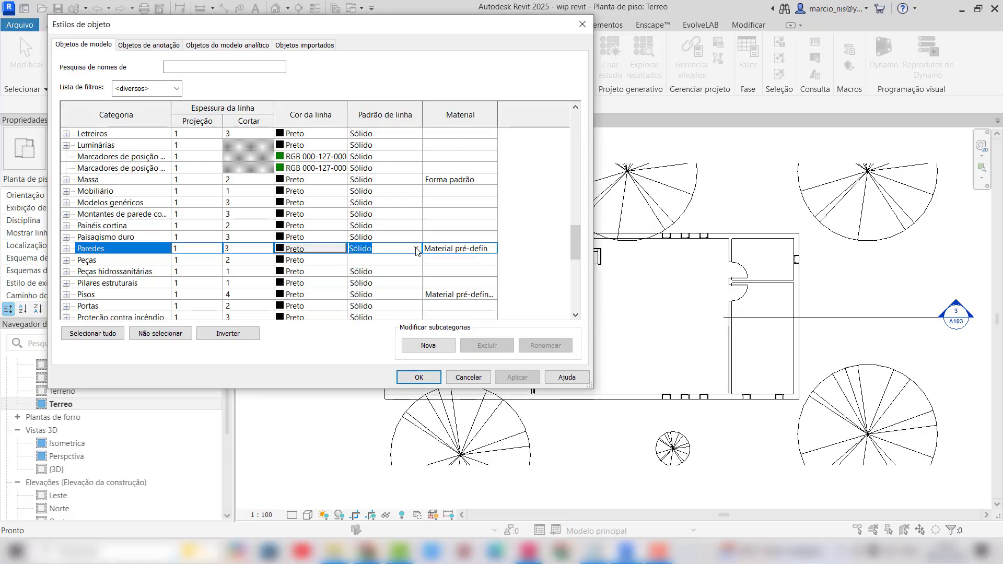
pyautogui.click(459, 250)
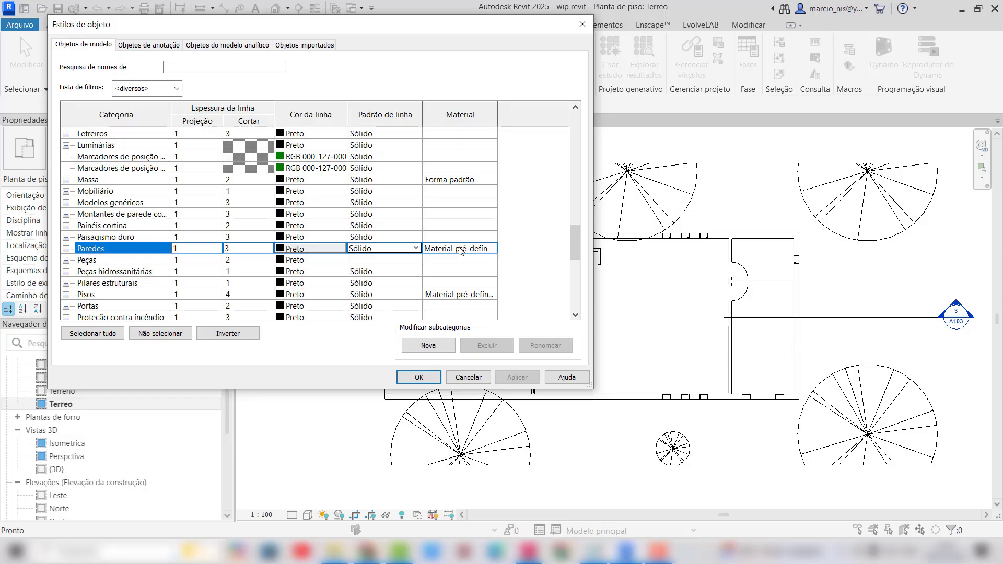
# Set the line colour of the Paredes category to Magenta in the model object styles
pyautogui.moveTo(441, 28); pyautogui.dragTo(409, 33)
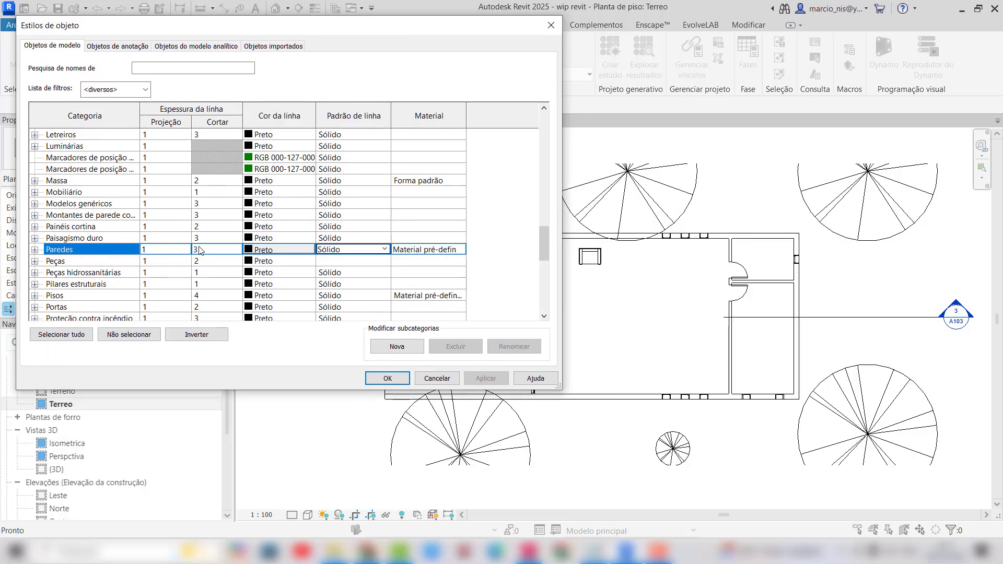
pyautogui.click(311, 253)
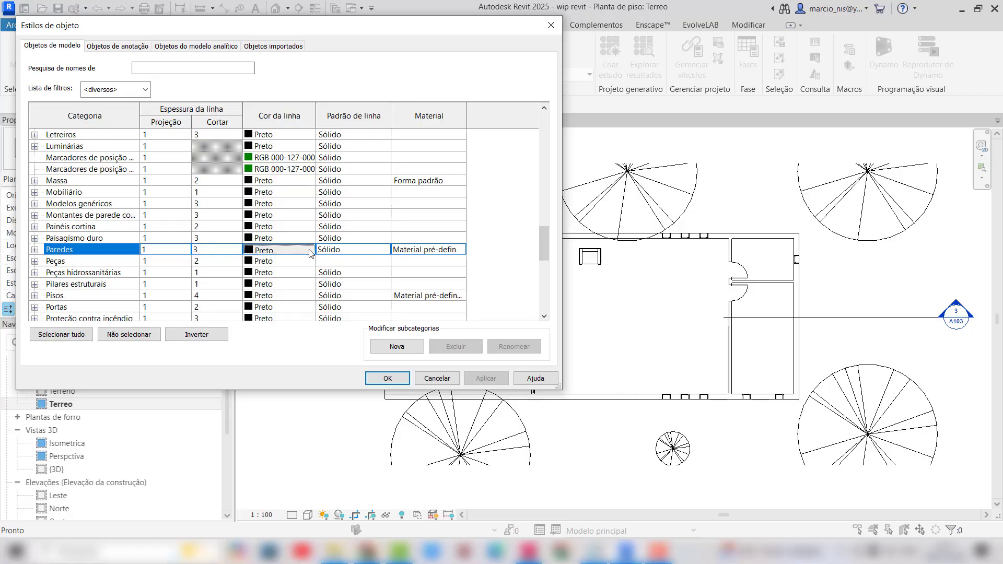
pyautogui.click(273, 250)
pyautogui.click(250, 220)
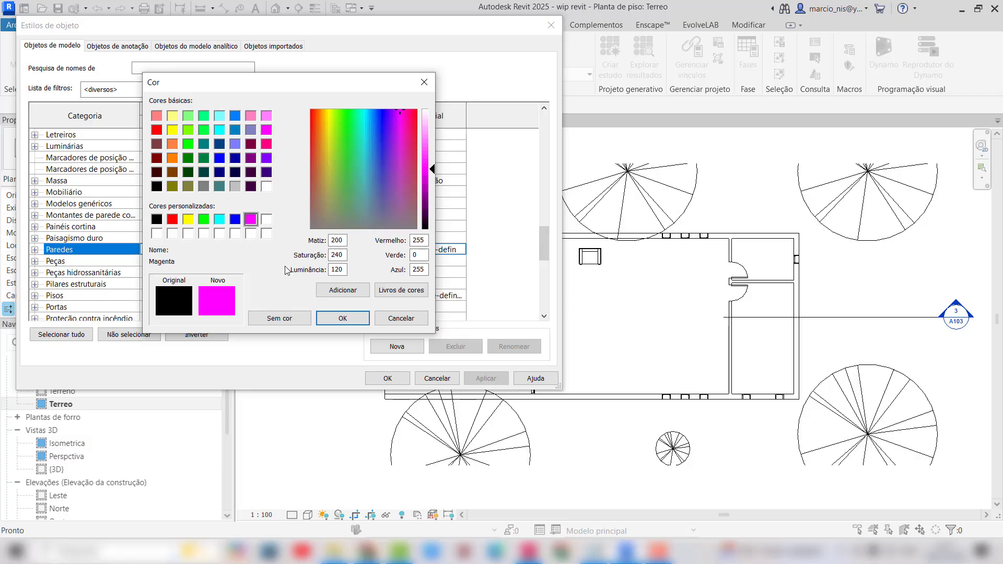
pyautogui.click(341, 320)
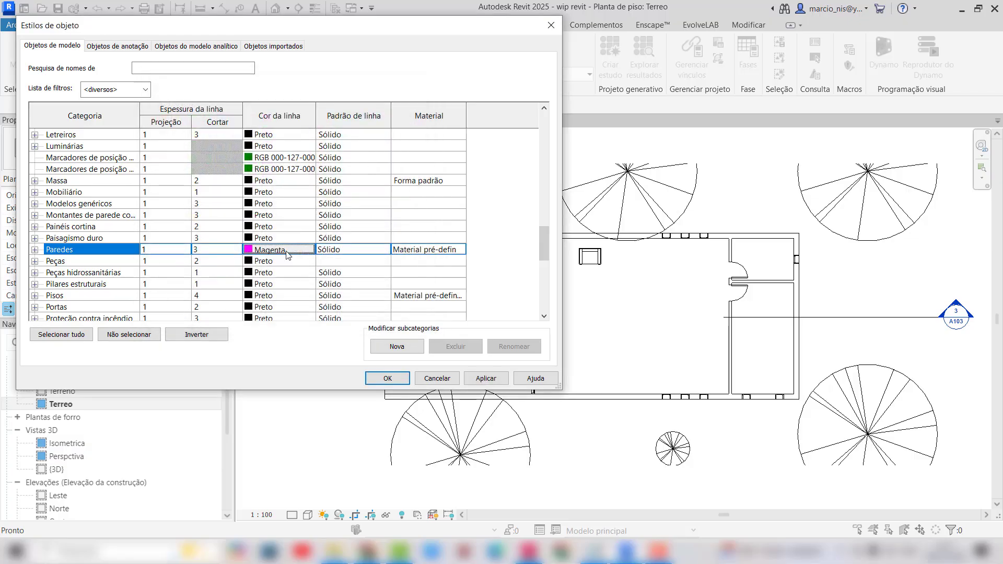
# Set the cut line weight of the Paredes category to 6, apply the object styles and close the dialog
pyautogui.click(209, 250)
pyautogui.write('6')
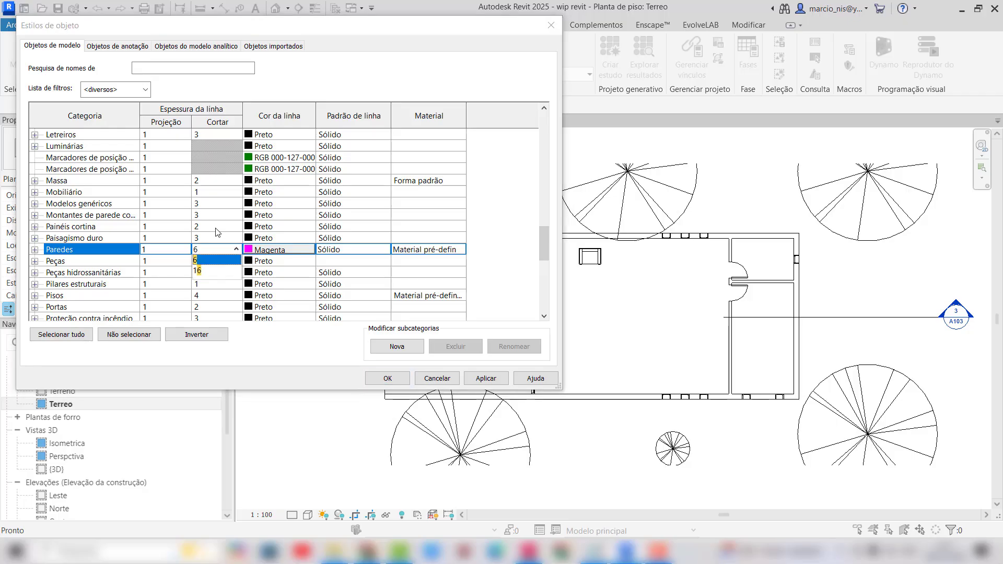
pyautogui.click(218, 260)
pyautogui.click(482, 378)
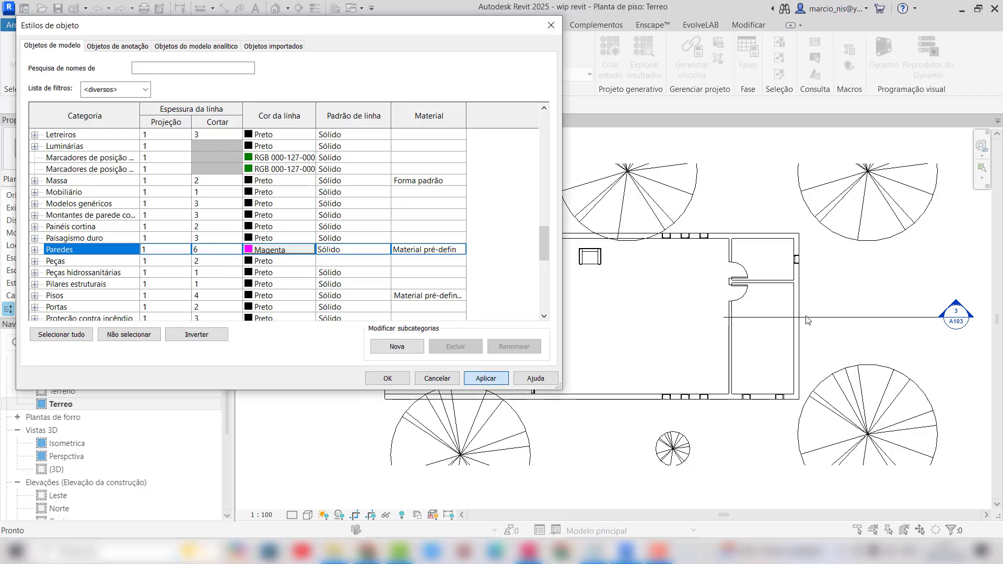
pyautogui.click(505, 379)
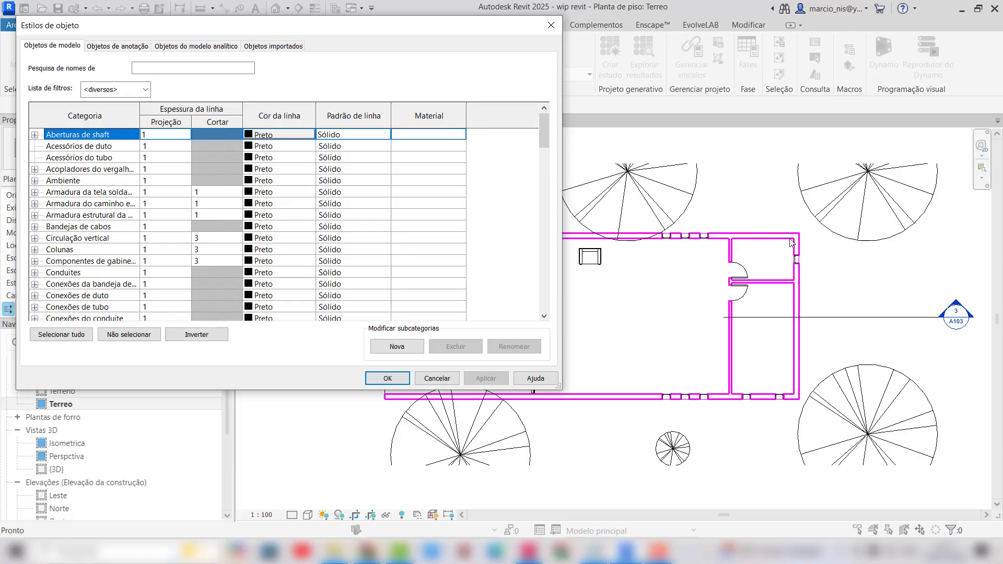
pyautogui.moveTo(452, 25); pyautogui.dragTo(441, 42)
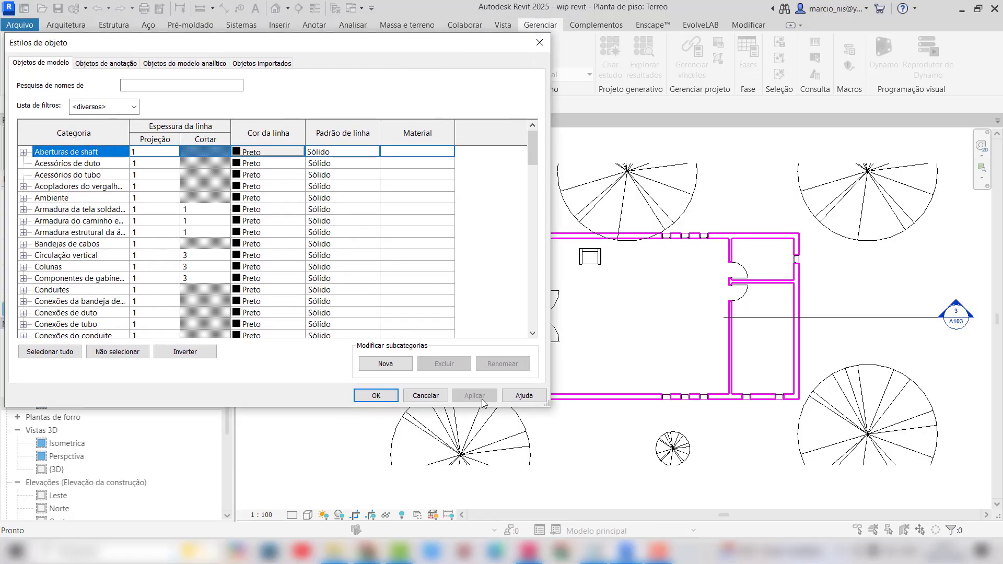
pyautogui.click(376, 396)
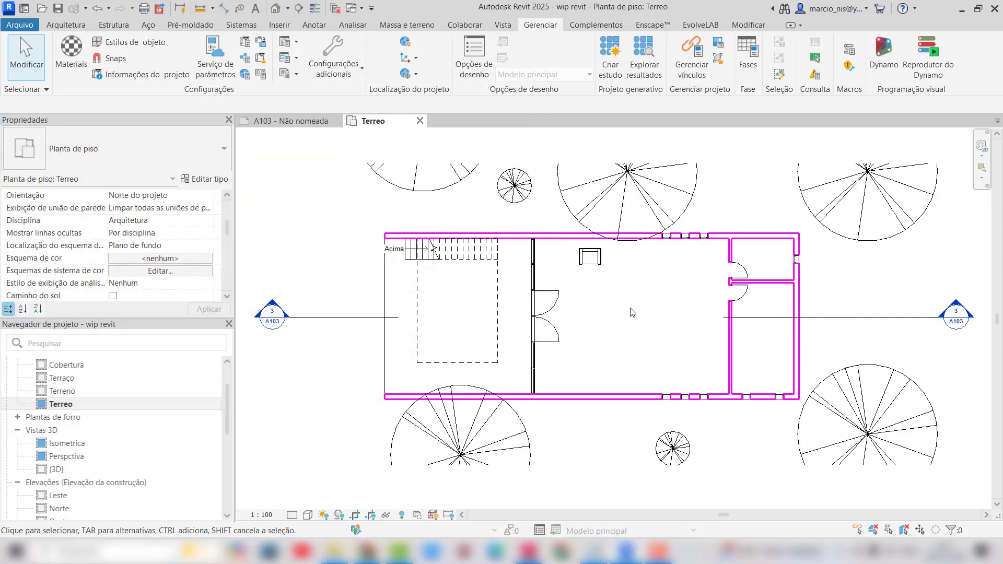
# Examine how the wall lines are drawn in the Terraço floor plan and the {3D} view
pyautogui.click(63, 378)
pyautogui.doubleClick(62, 378)
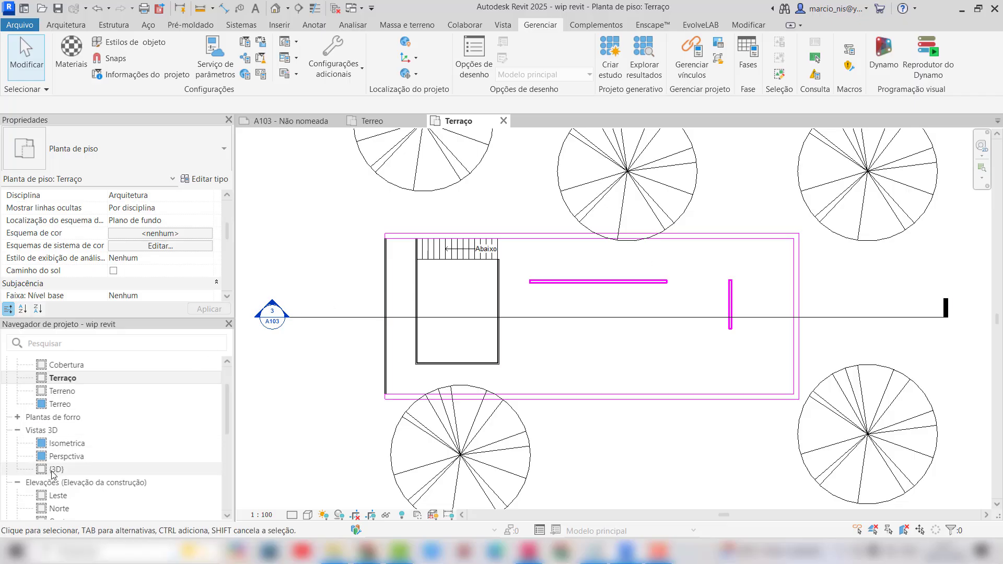
pyautogui.doubleClick(138, 469)
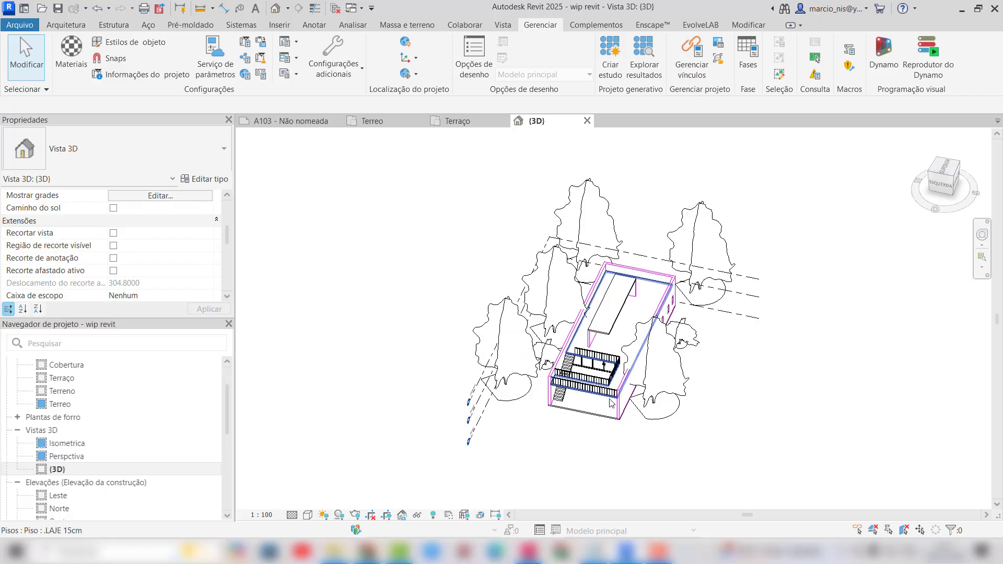
pyautogui.keyDown('shift'); pyautogui.moveTo(570, 402); pyautogui.dragTo(593, 416, button='middle'); pyautogui.keyUp('shift')
pyautogui.scroll(2, 624, 339)
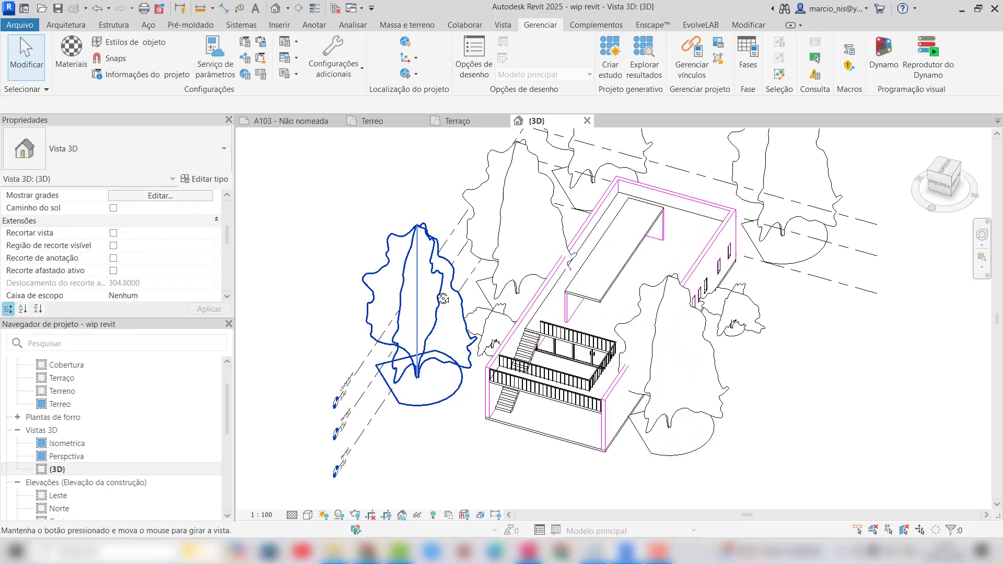
pyautogui.keyDown('shift'); pyautogui.moveTo(381, 293); pyautogui.dragTo(412, 295, button='middle'); pyautogui.keyUp('shift')
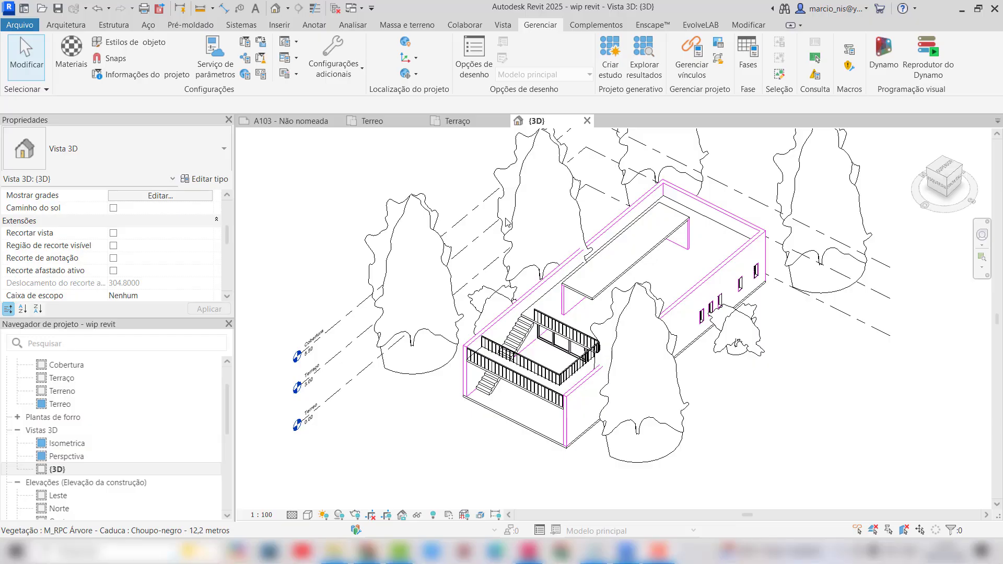
pyautogui.scroll(2, 623, 316)
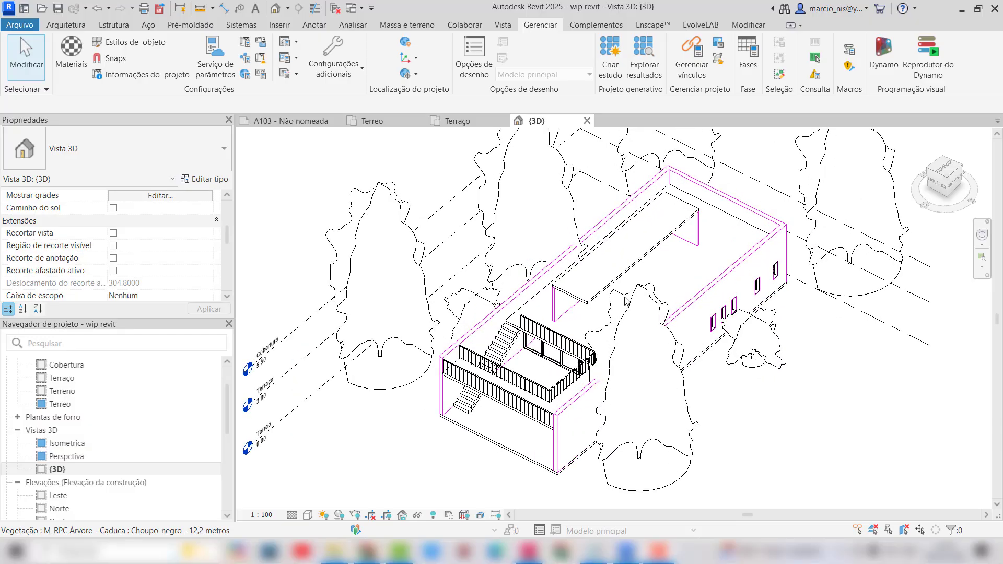
# Undo the Paredes object style change, then reopen the object styles and close them without edits
pyautogui.press('Escape')
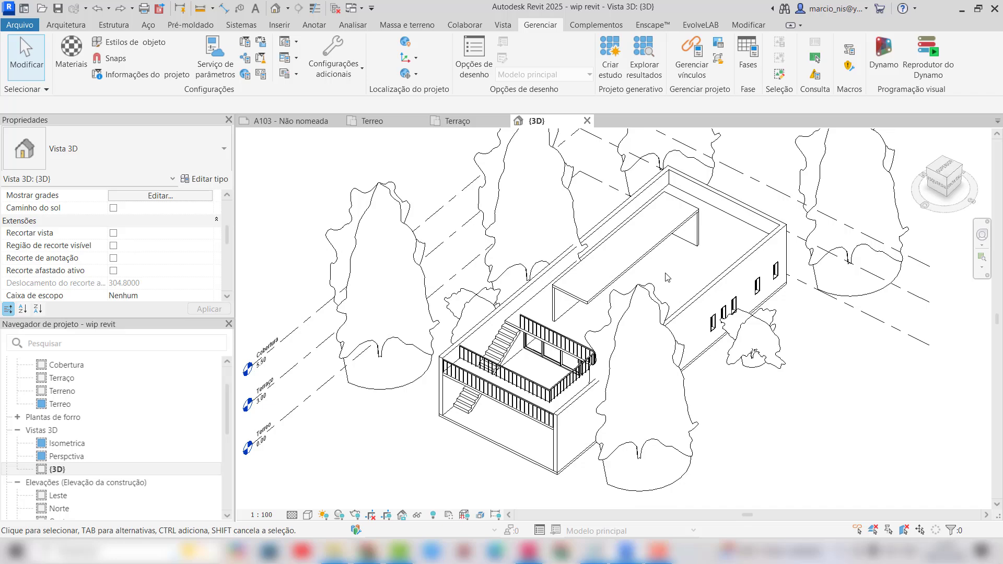
pyautogui.click(140, 45)
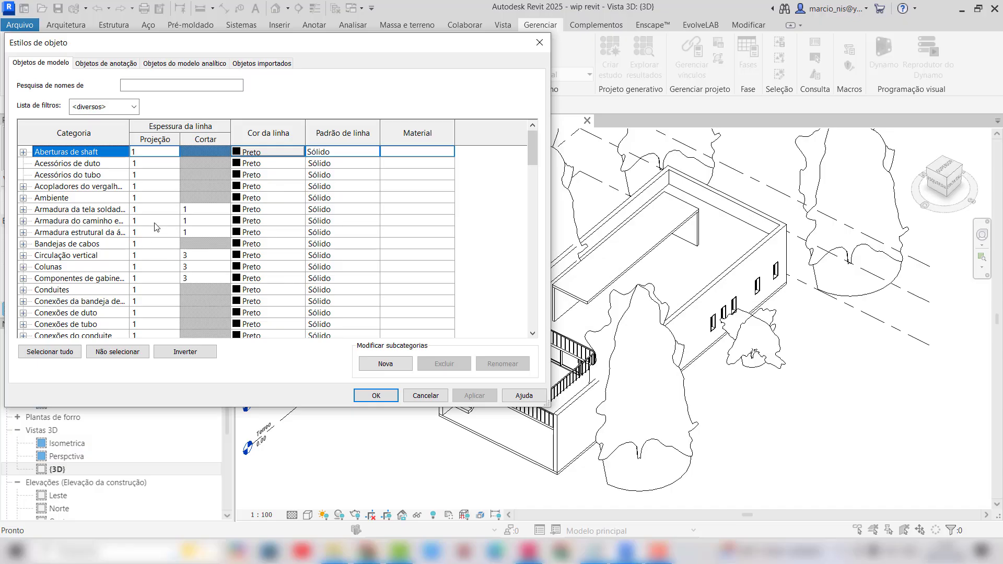
pyautogui.click(540, 42)
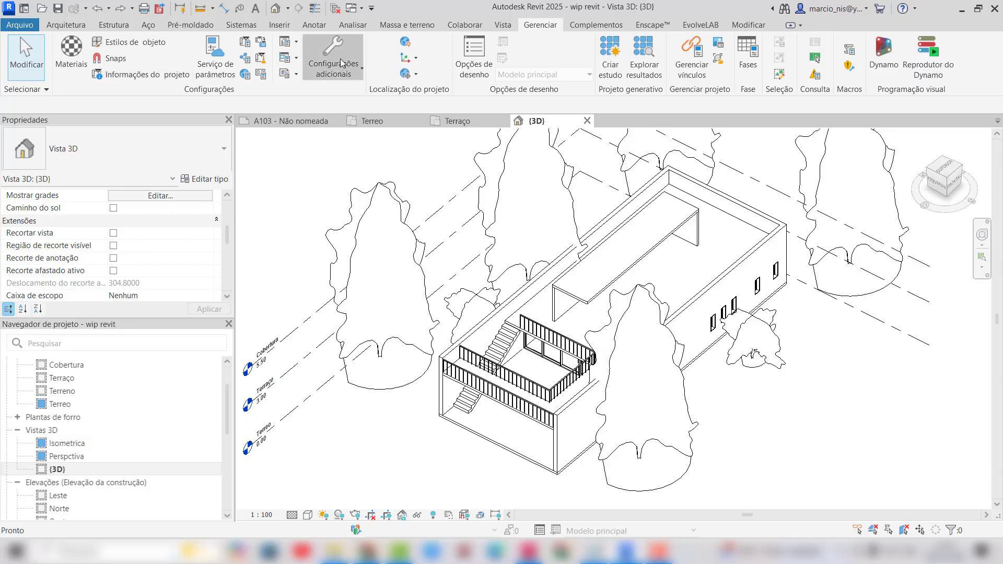
# Open the line weights settings and examine the model line thicknesses for each view scale
pyautogui.click(354, 63)
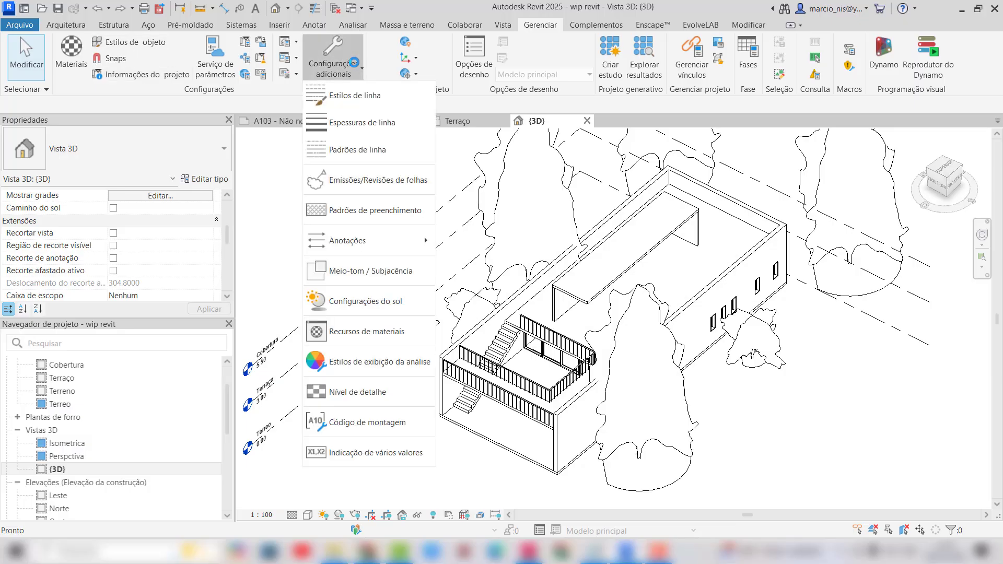
pyautogui.click(359, 123)
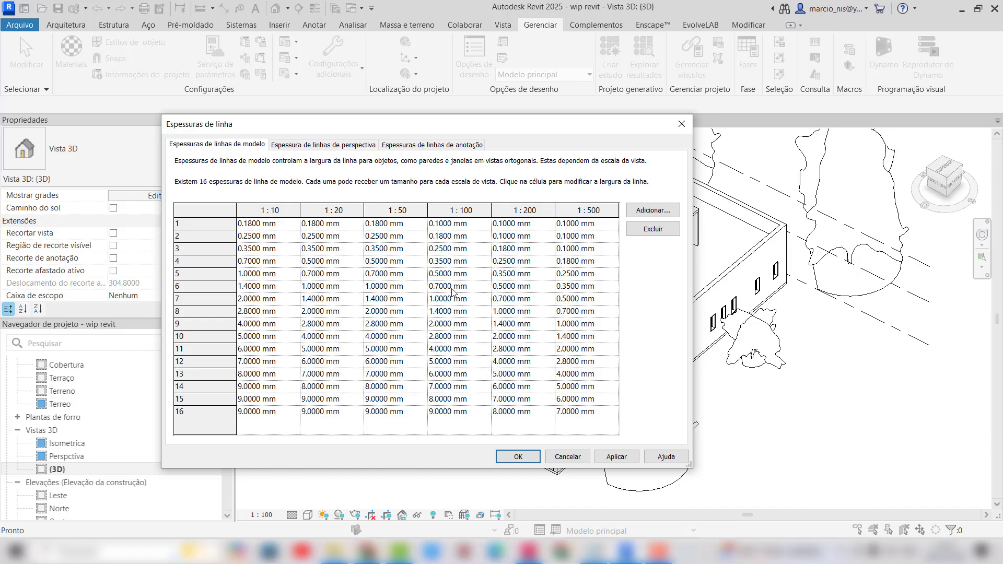
pyautogui.click(517, 456)
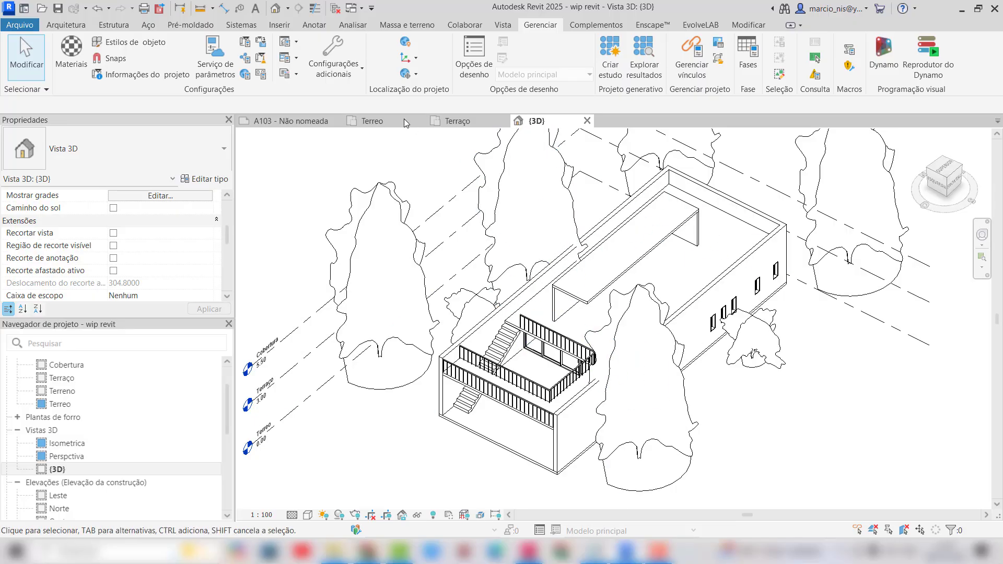
# Return to the Terreo floor plan and open its visibility/graphics overrides
pyautogui.click(380, 120)
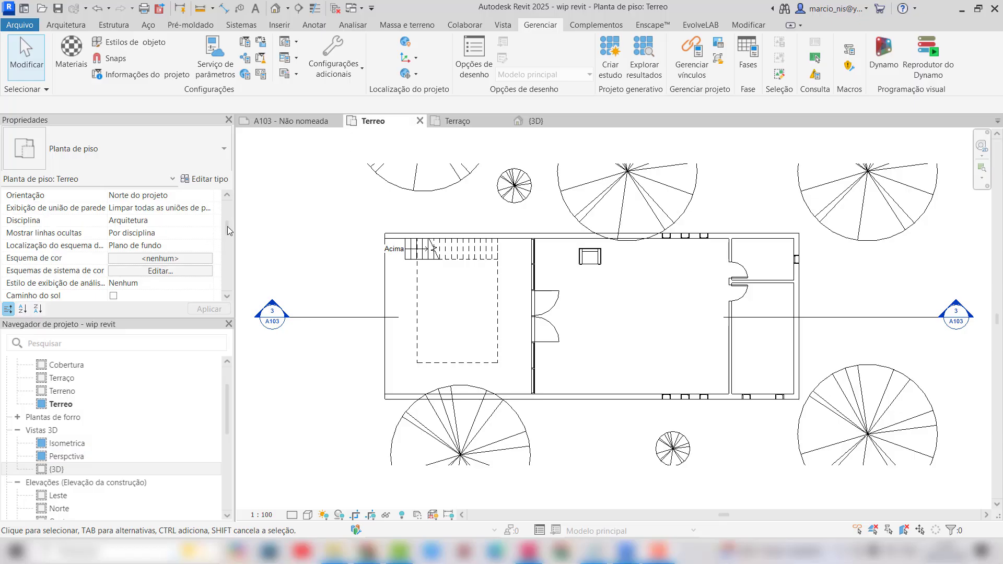
pyautogui.moveTo(227, 227); pyautogui.dragTo(228, 203)
pyautogui.scroll(-1, 154, 260)
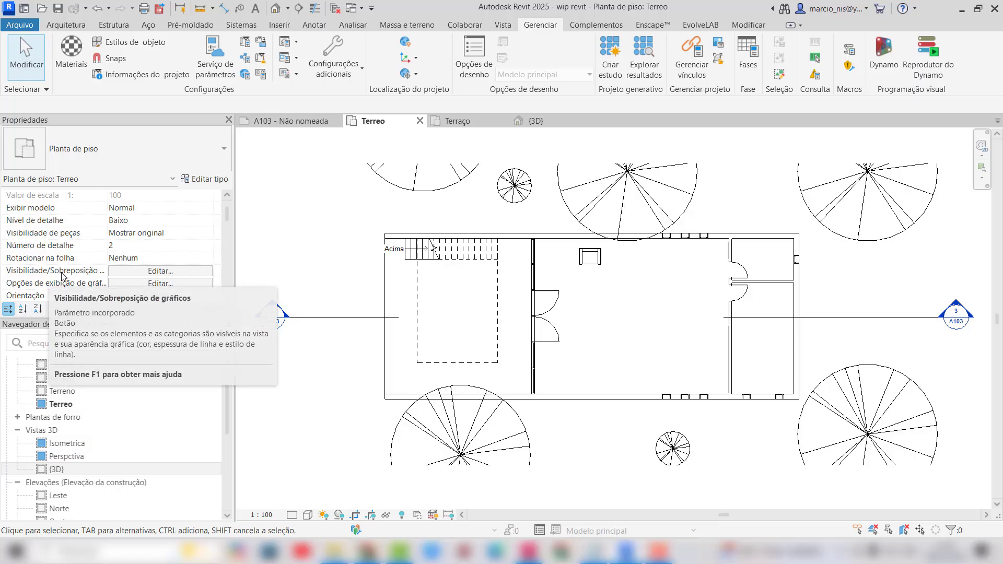
pyautogui.click(162, 270)
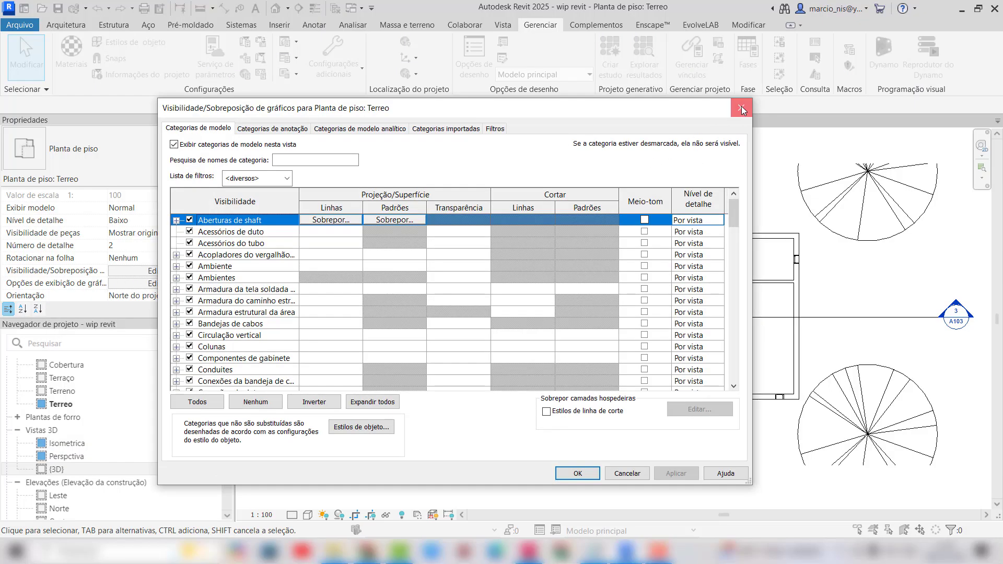
pyautogui.click(742, 108)
pyautogui.press('v')
pyautogui.press('g')
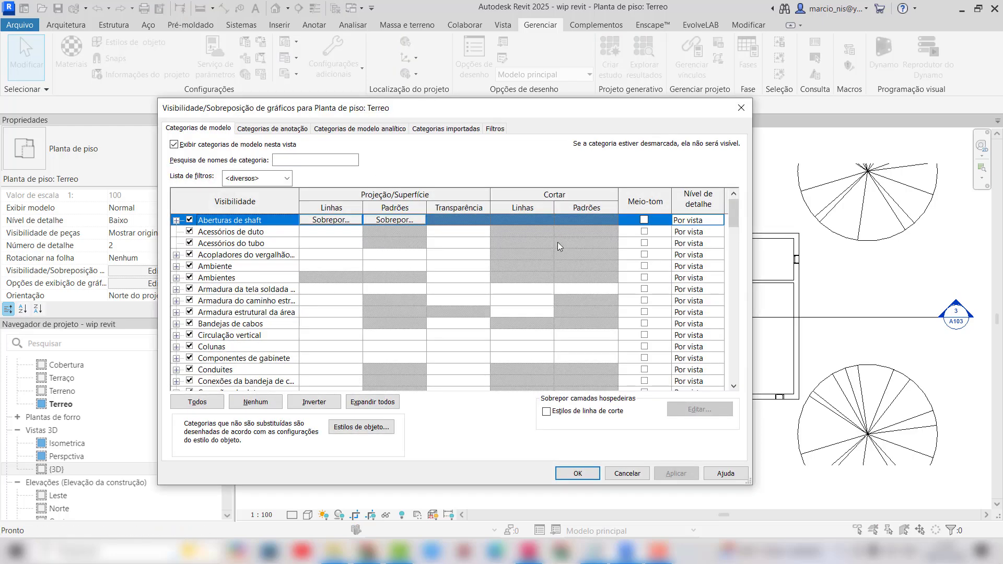
# Find and select the Paredes category among the model categories of the Terreo overrides
pyautogui.click(214, 257)
pyautogui.press('p')
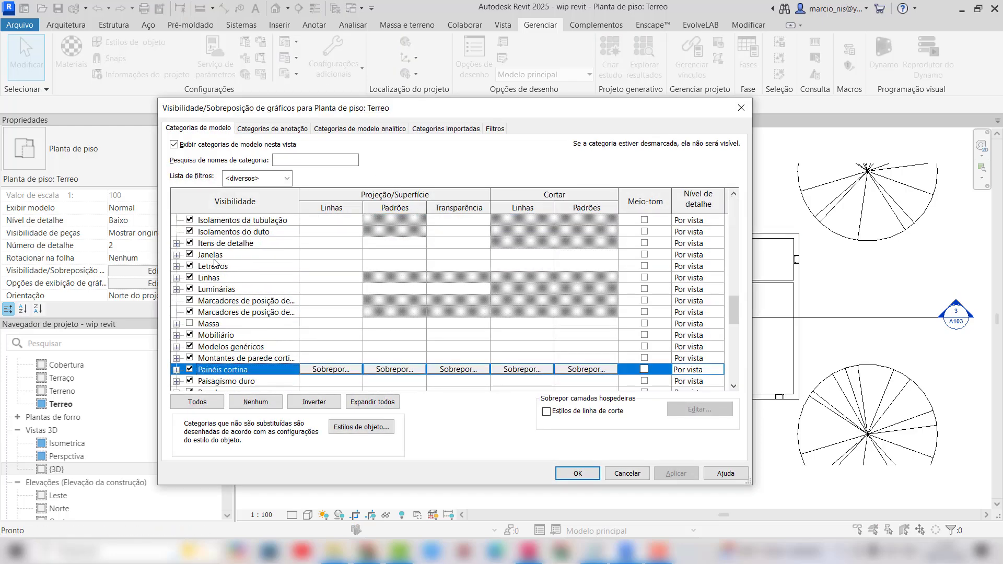
pyautogui.scroll(-3, 221, 315)
pyautogui.click(221, 314)
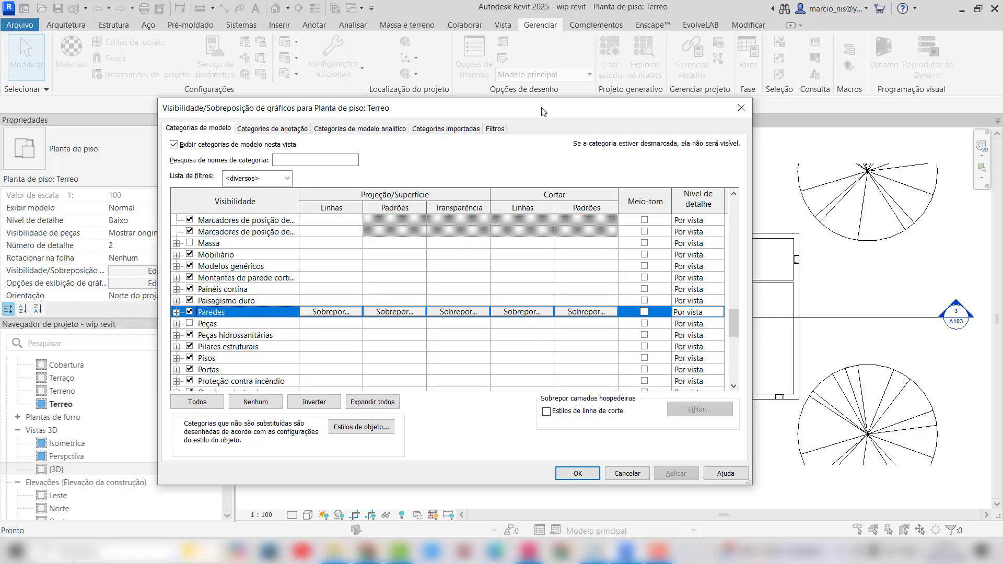
pyautogui.moveTo(544, 111); pyautogui.dragTo(534, 112)
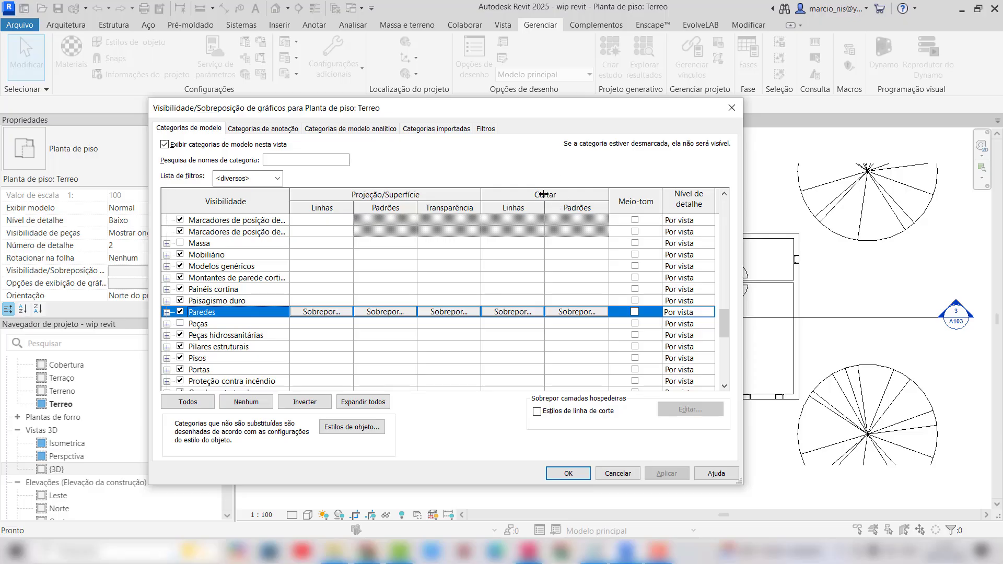
# Open the cut line graphics override for Paredes and examine the available line patterns, keeping <Sem sobreposição>
pyautogui.click(518, 313)
pyautogui.click(518, 313)
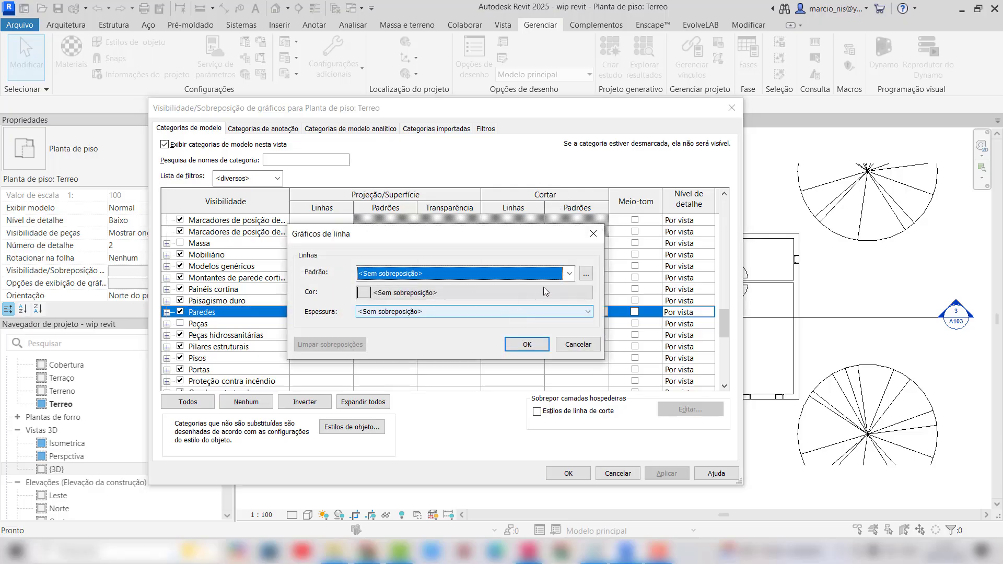
pyautogui.click(567, 273)
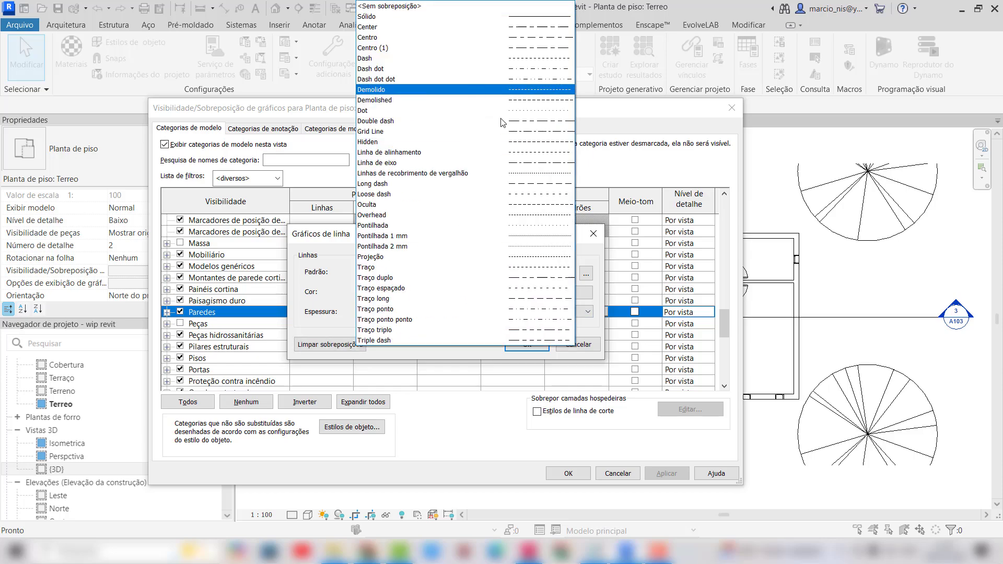
pyautogui.click(574, 277)
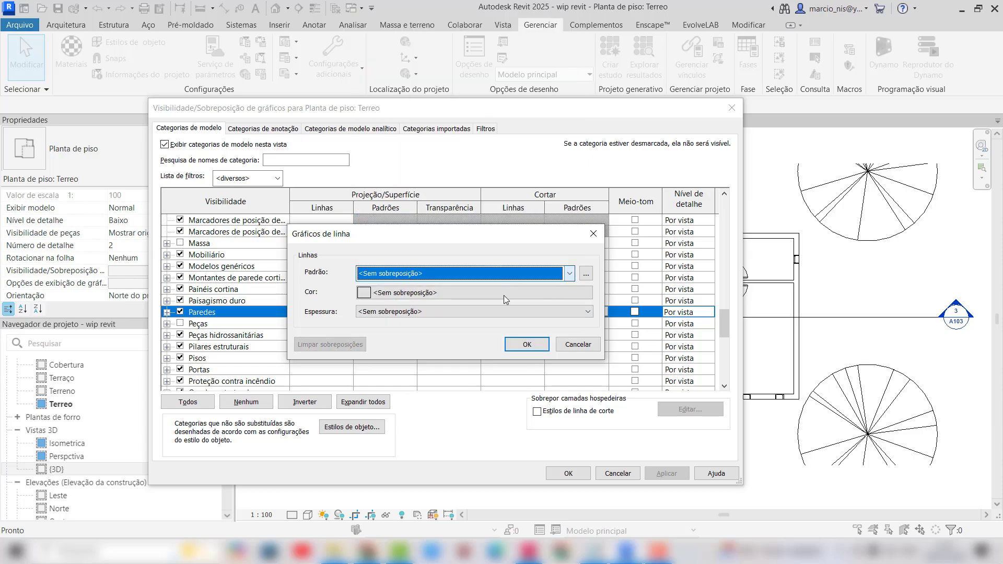
pyautogui.click(573, 277)
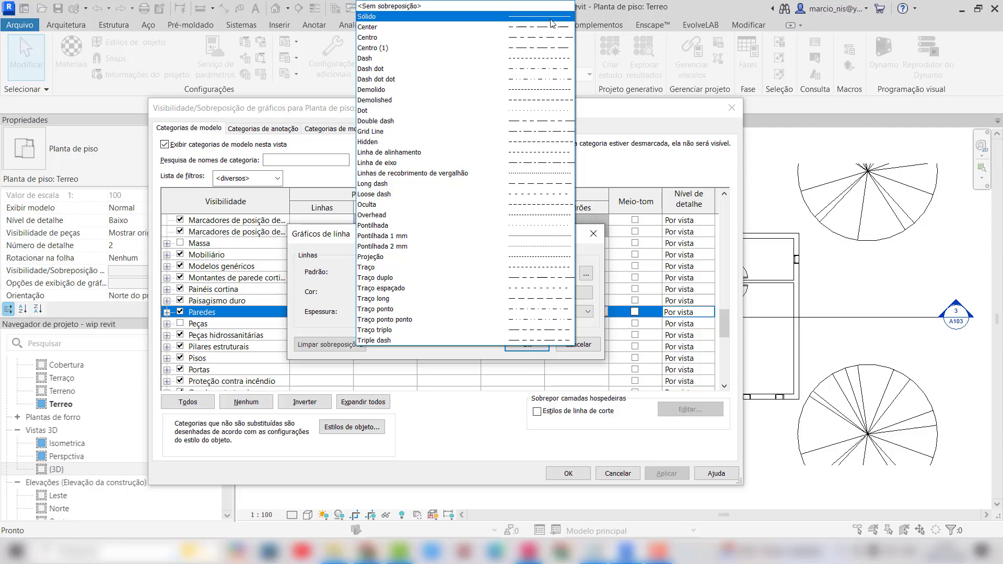
pyautogui.press('Escape')
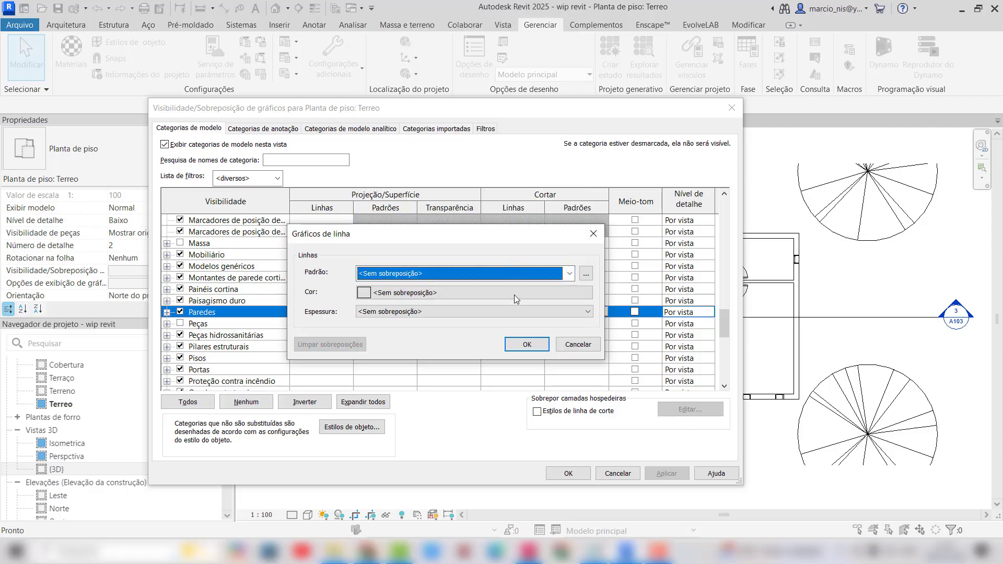
# Override the Paredes cut lines with the colour Magenta and line weight 6, and apply the overrides to the Terreo plan
pyautogui.click(431, 291)
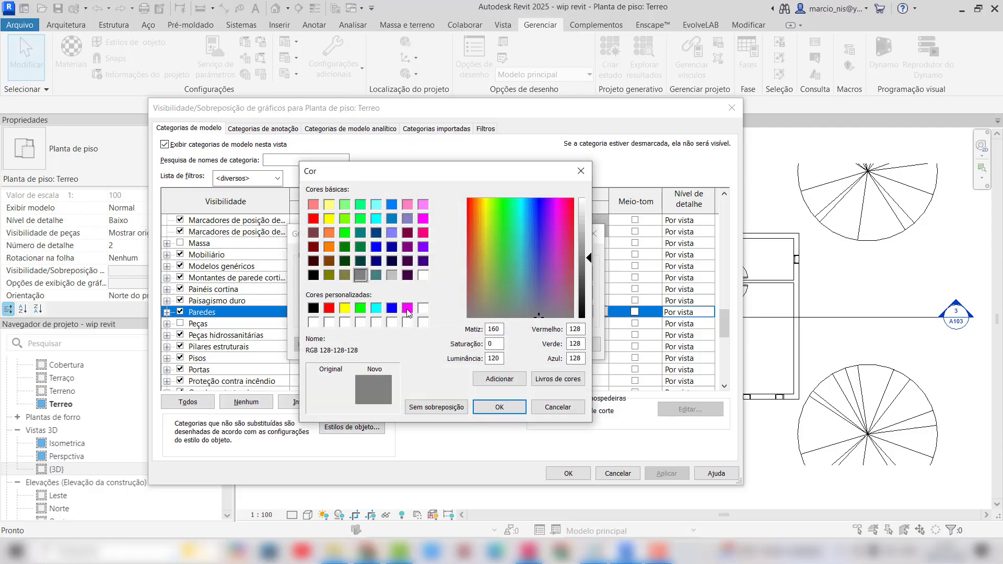
pyautogui.click(406, 307)
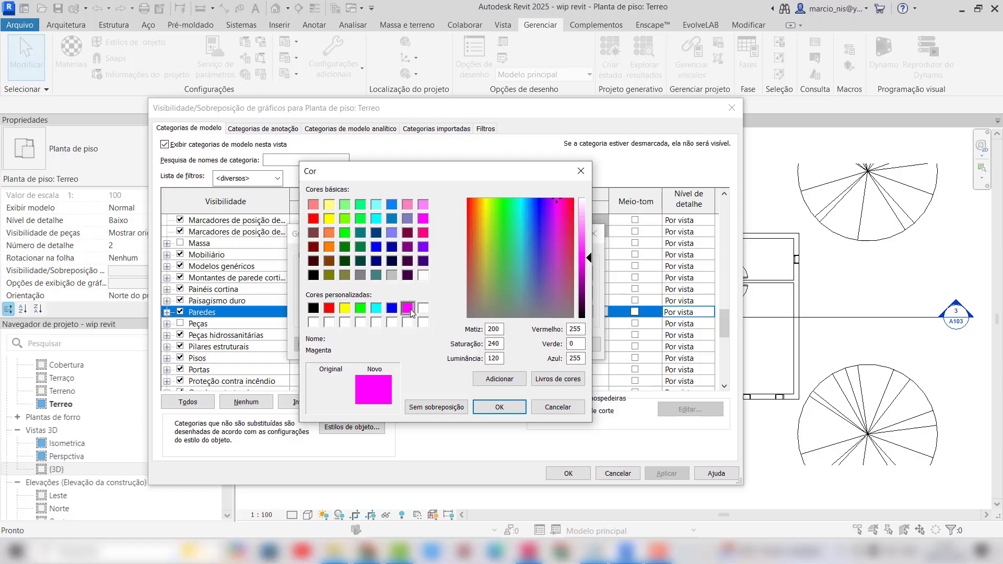
pyautogui.click(498, 407)
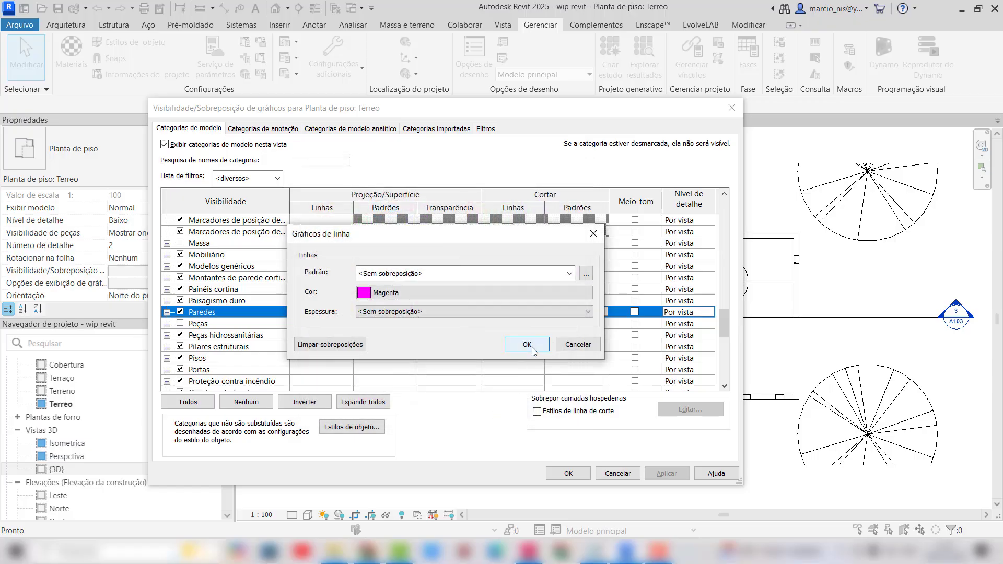
pyautogui.click(582, 310)
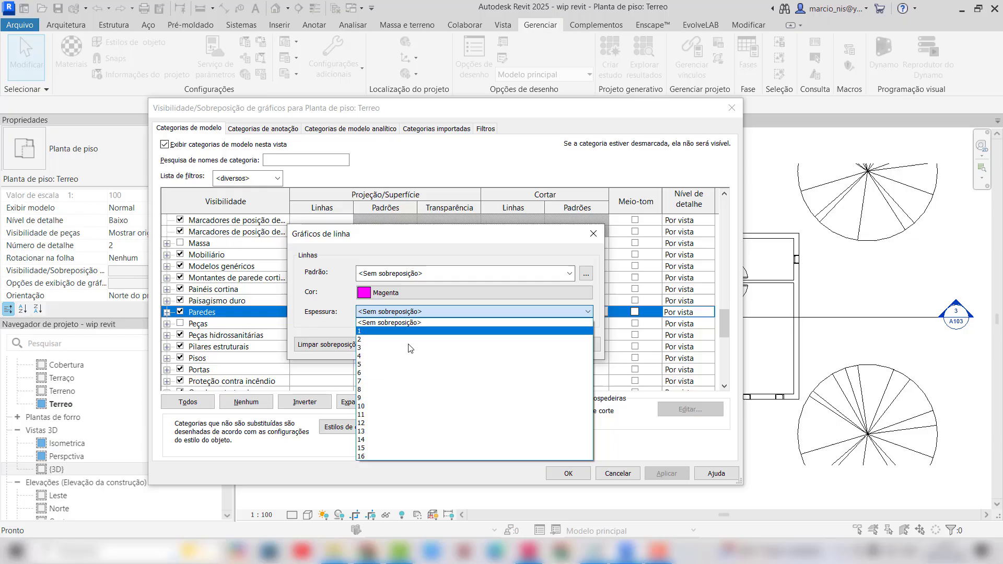
pyautogui.click(387, 373)
pyautogui.click(527, 345)
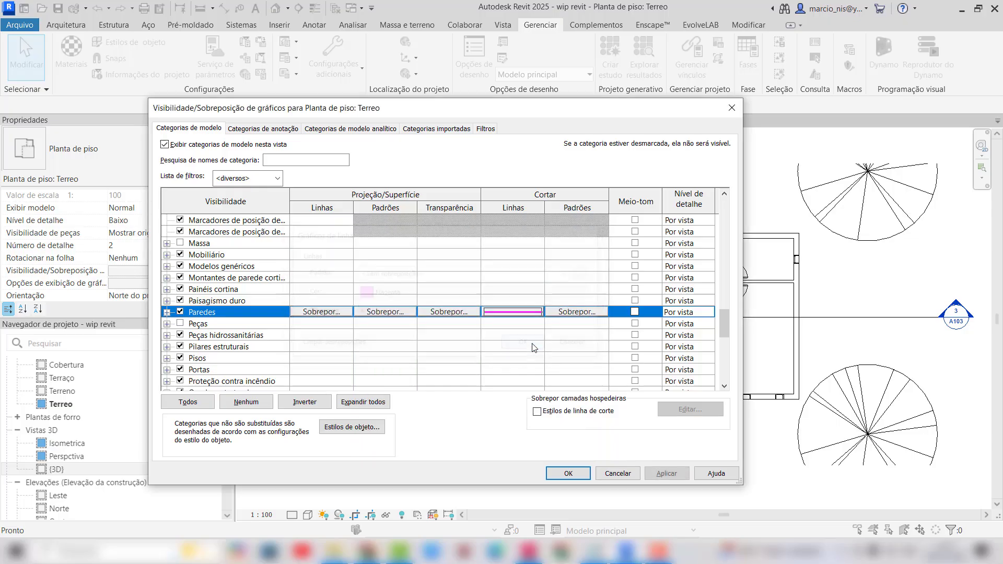
pyautogui.click(666, 473)
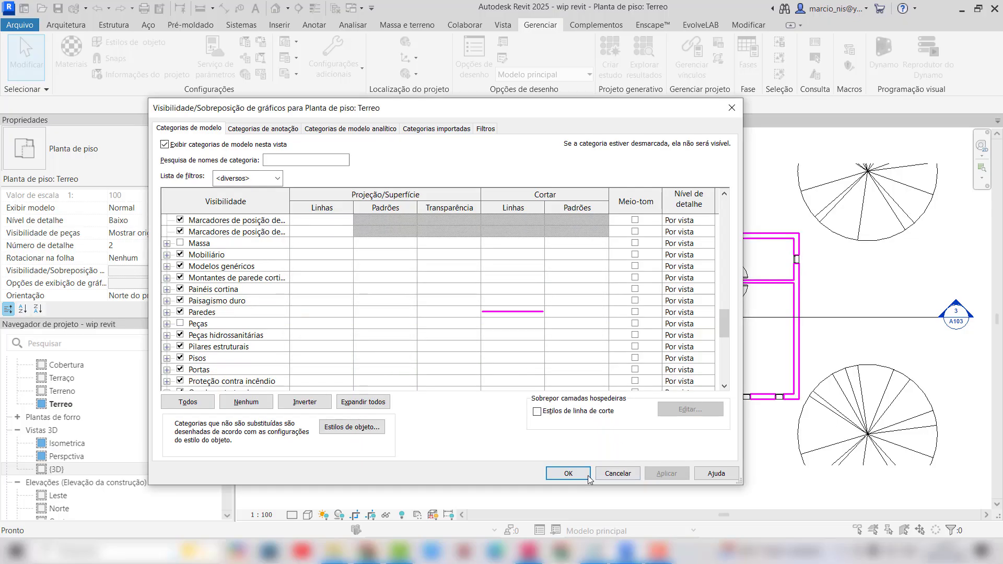
pyautogui.click(569, 473)
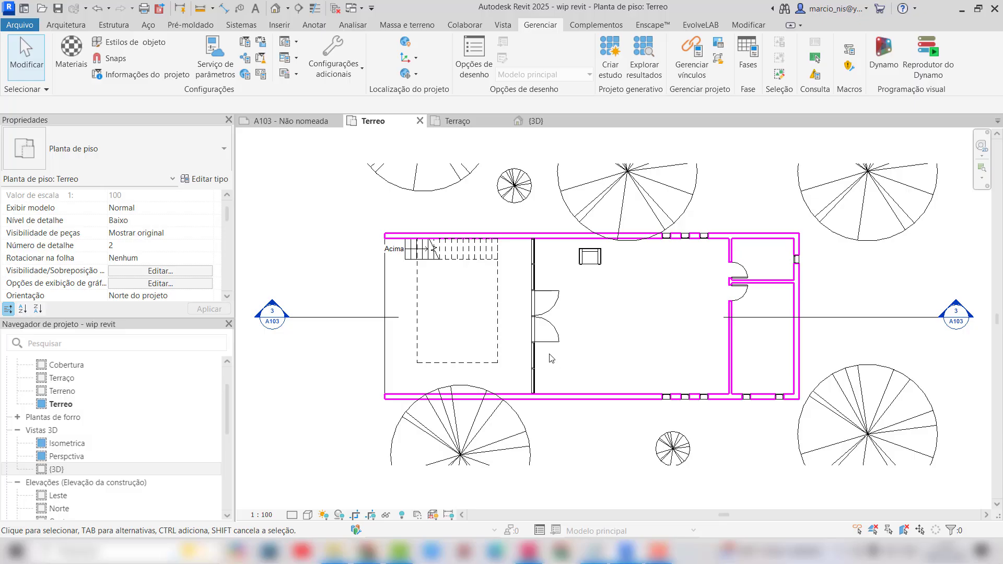
# Open the Corte 1 section view and fit the whole building section in view
pyautogui.click(460, 121)
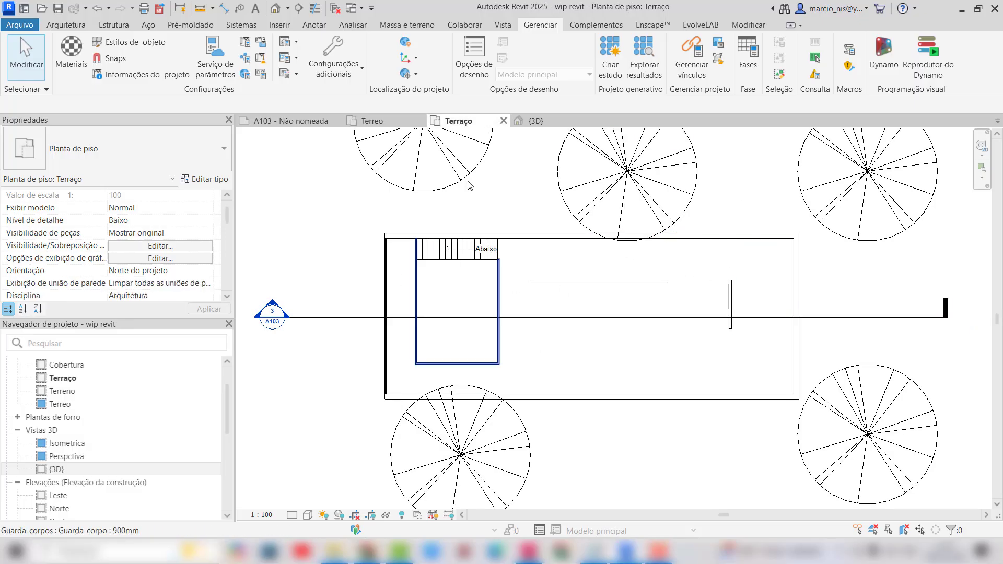
pyautogui.click(384, 122)
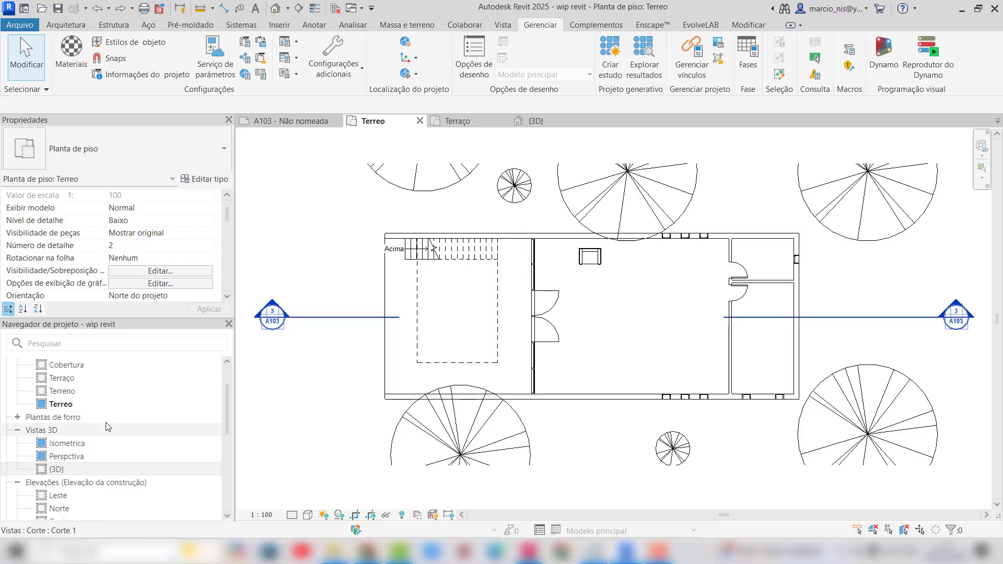
pyautogui.click(229, 400)
pyautogui.scroll(3, 229, 386)
pyautogui.scroll(-5, 95, 428)
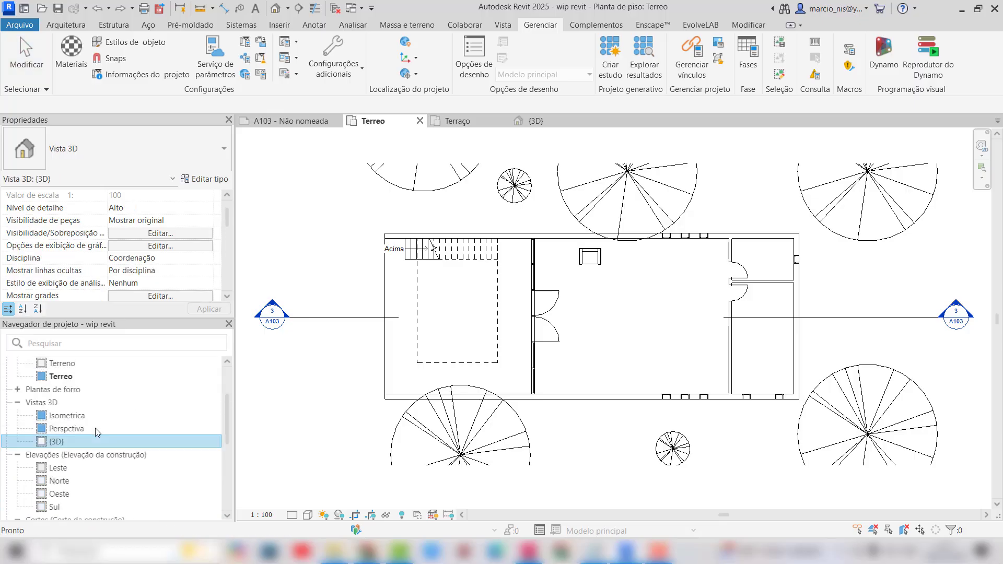
pyautogui.scroll(-3, 95, 427)
pyautogui.doubleClick(62, 467)
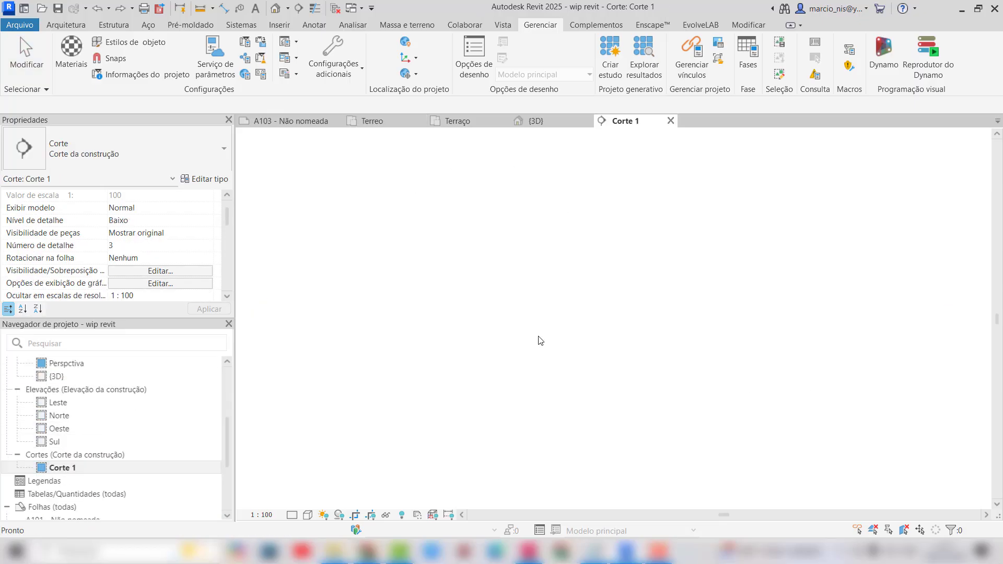
pyautogui.scroll(-1, 496, 282)
pyautogui.scroll(2, 456, 226)
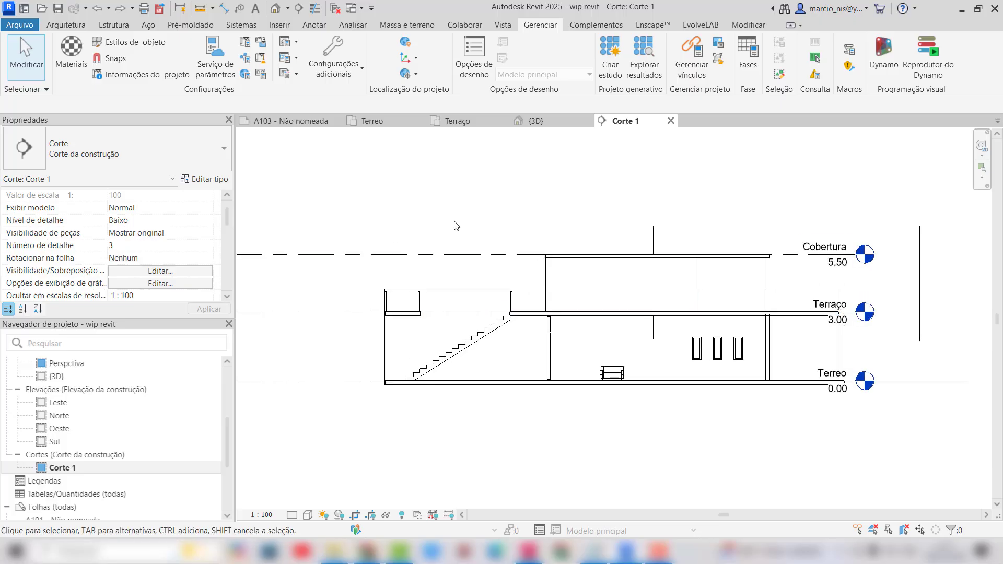
# Open the visibility/graphics overrides for Corte 1 and select the Paredes model category
pyautogui.press('v')
pyautogui.press('g')
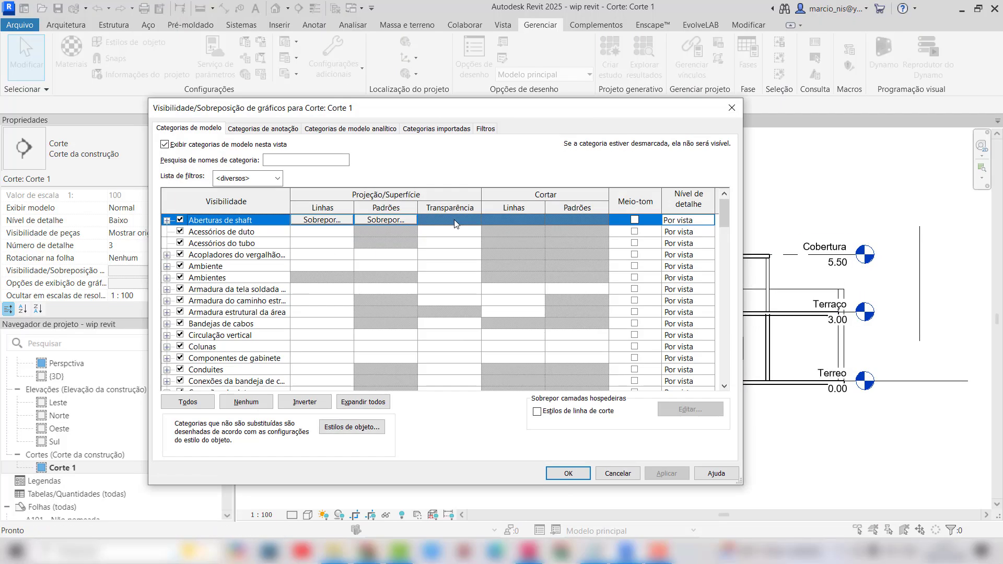
pyautogui.moveTo(523, 110); pyautogui.dragTo(268, 123)
pyautogui.moveTo(337, 131)
pyautogui.mouseDown()
pyautogui.moveTo(470, 90)
pyautogui.moveTo(353, 408)
pyautogui.moveTo(365, 403)
pyautogui.moveTo(446, 133)
pyautogui.moveTo(542, 114)
pyautogui.moveTo(443, 152)
pyautogui.moveTo(532, 130)
pyautogui.mouseUp()
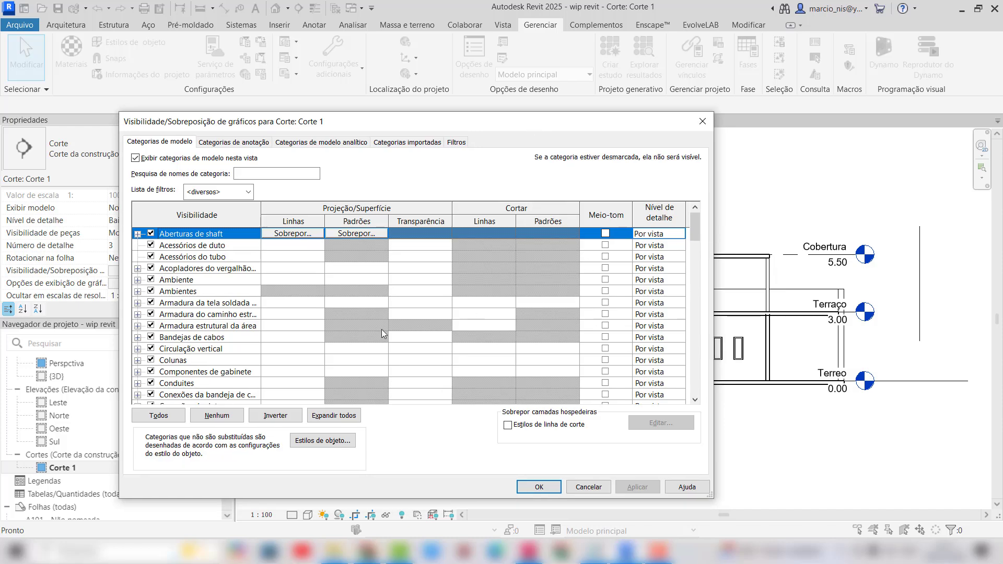
pyautogui.click(203, 260)
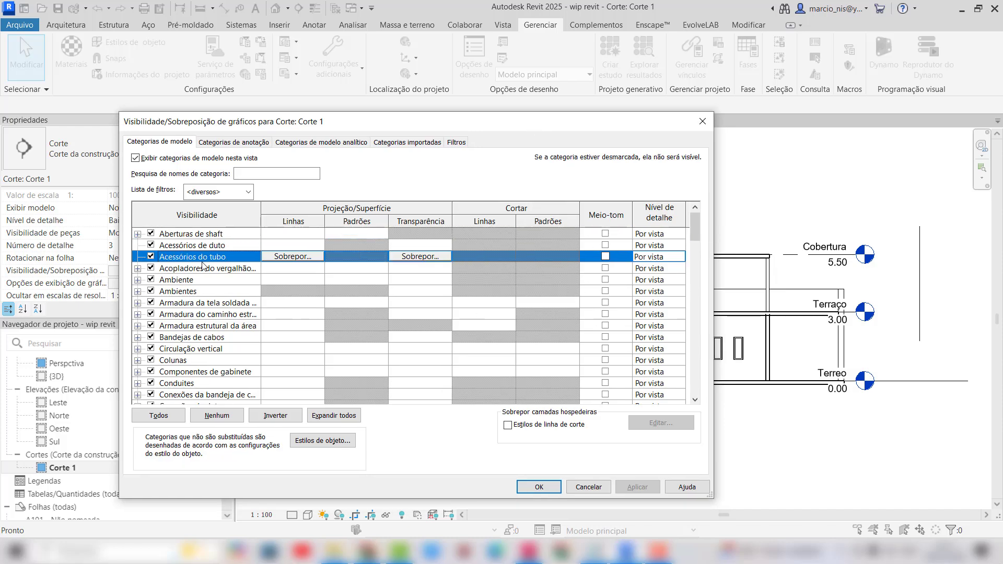
pyautogui.scroll(-10, 203, 266)
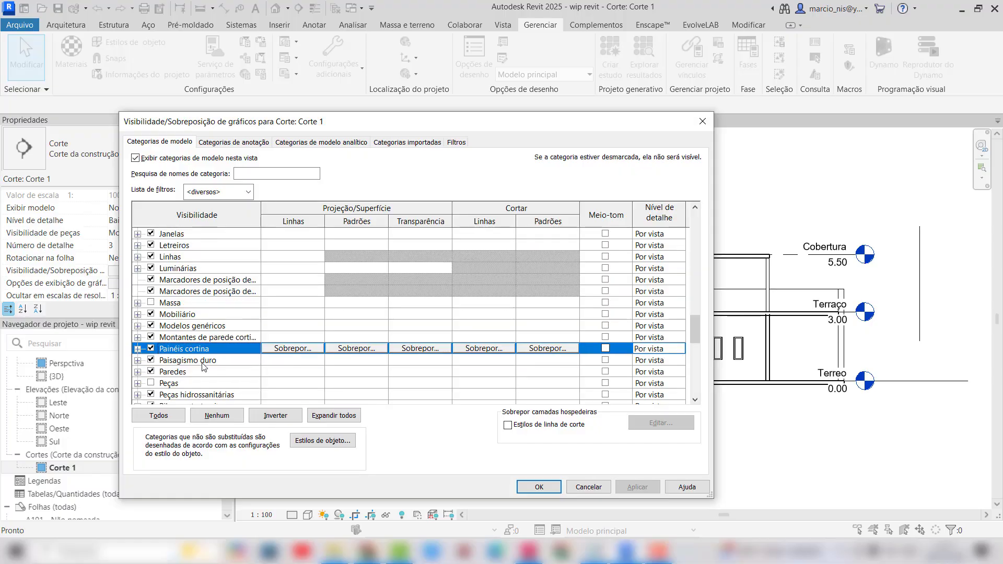
pyautogui.click(202, 371)
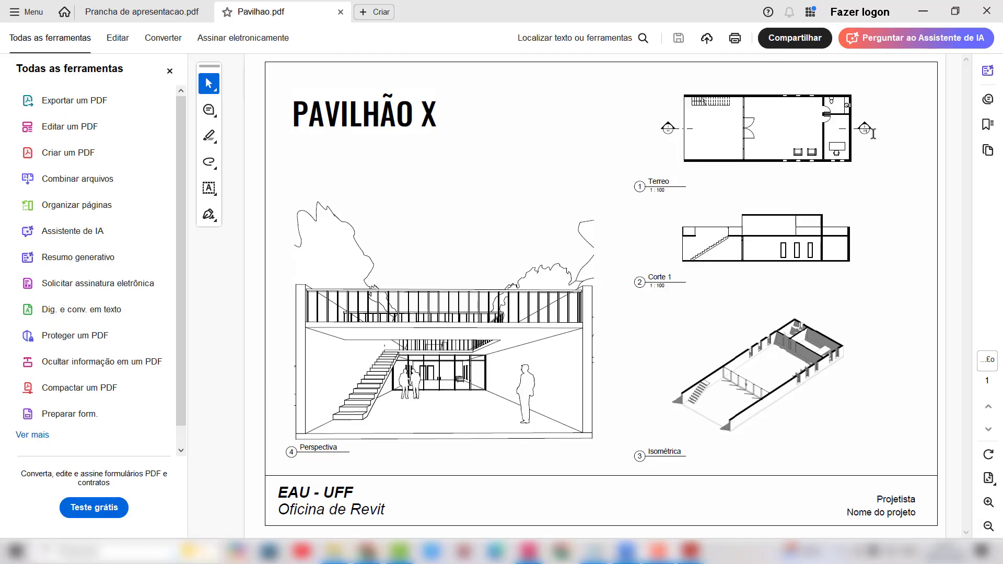
# Switch to the PDF viewer and examine how cut walls and floors are drawn in Pavilhao.pdf's Terreo plan and Corte 1 section
pyautogui.keyDown('ctrl'); pyautogui.scroll(3, 864, 125); pyautogui.keyUp('ctrl')
pyautogui.keyDown('ctrl'); pyautogui.scroll(1, 859, 121); pyautogui.keyUp('ctrl')
pyautogui.keyDown('ctrl'); pyautogui.scroll(-1, 784, 127); pyautogui.keyUp('ctrl')
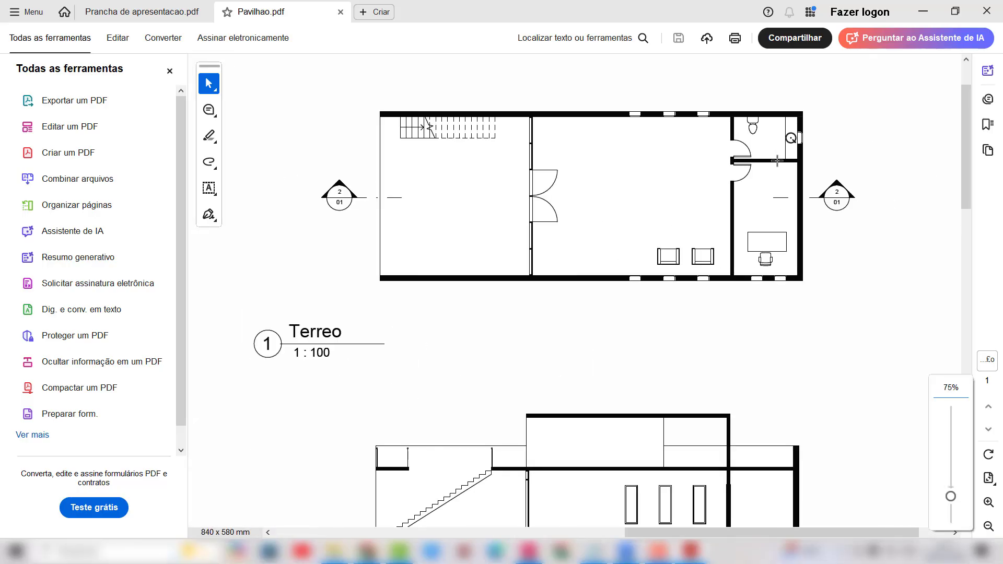
pyautogui.keyDown('ctrl'); pyautogui.scroll(1, 785, 129); pyautogui.keyUp('ctrl')
pyautogui.hscroll(-2, 785, 130)
pyautogui.keyDown('ctrl'); pyautogui.scroll(-1, 722, 157); pyautogui.keyUp('ctrl')
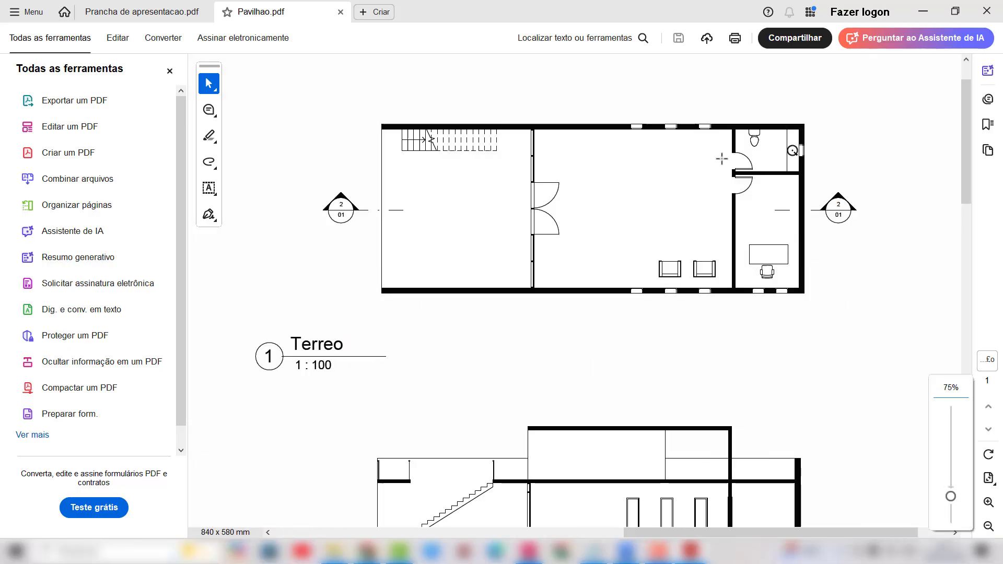
pyautogui.keyDown('ctrl'); pyautogui.scroll(1, 472, 124); pyautogui.keyUp('ctrl')
pyautogui.hscroll(-2, 472, 123)
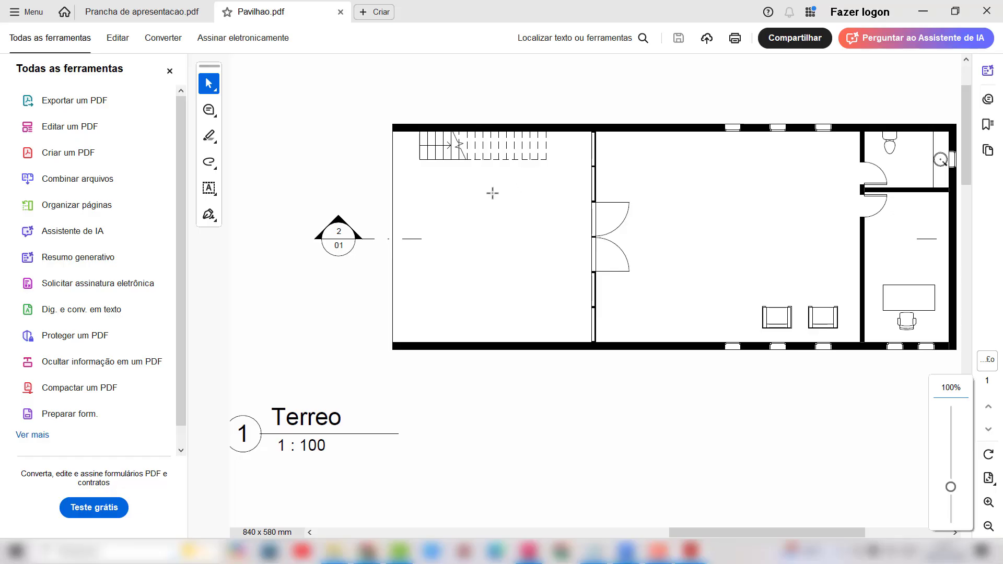
pyautogui.keyDown('ctrl'); pyautogui.scroll(-1, 459, 179); pyautogui.keyUp('ctrl')
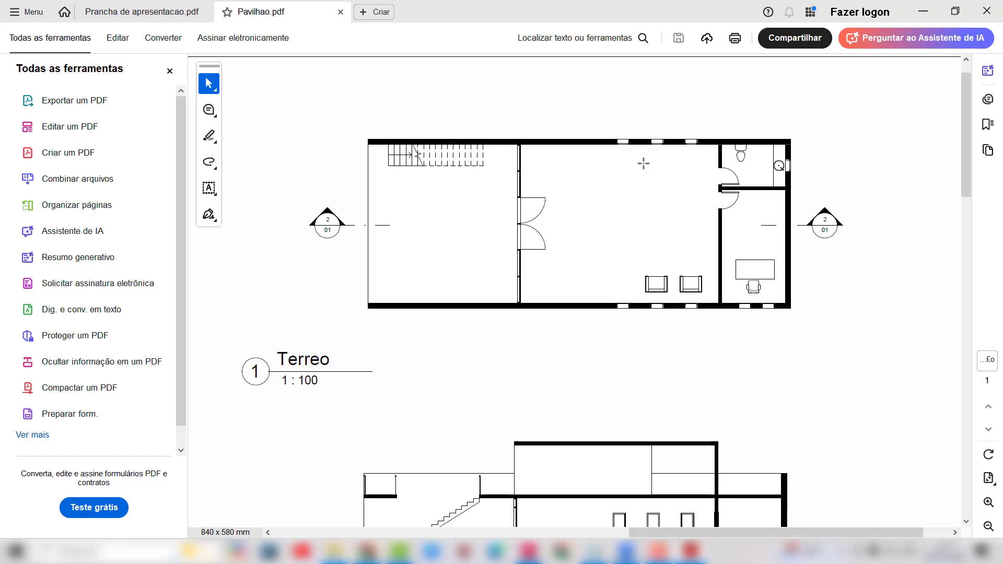
pyautogui.scroll(-2, 590, 167)
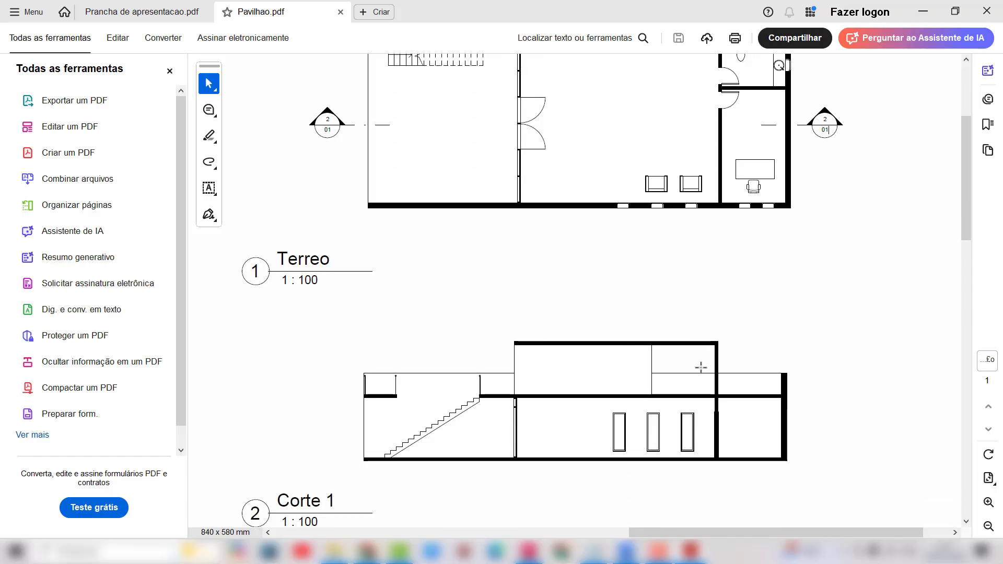
pyautogui.scroll(2, 593, 142)
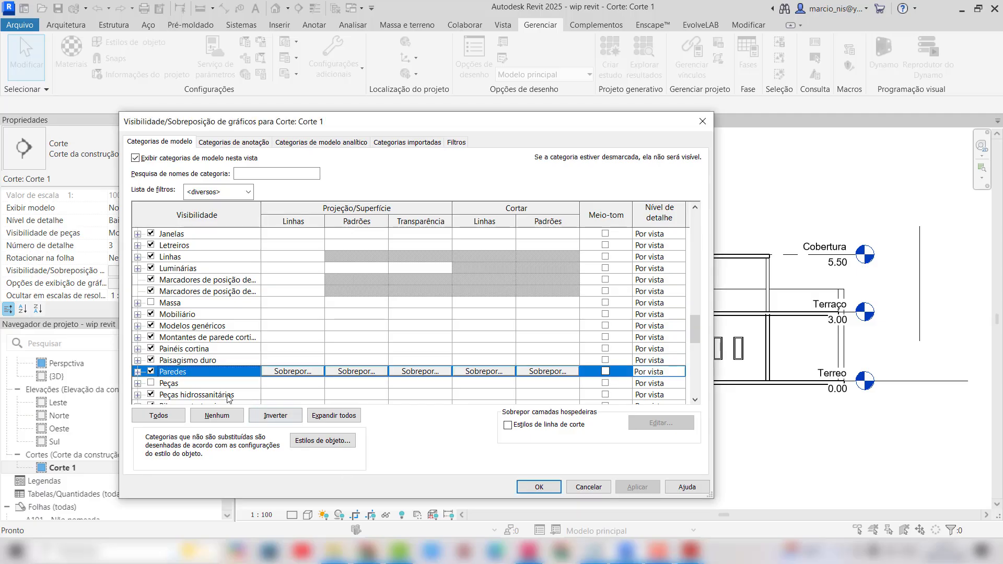
# Back in Revit, override the foreground cut pattern of Paredes with <Preenchimento sólido>
pyautogui.moveTo(284, 122)
pyautogui.mouseDown()
pyautogui.moveTo(534, 140)
pyautogui.moveTo(271, 106)
pyautogui.mouseUp()
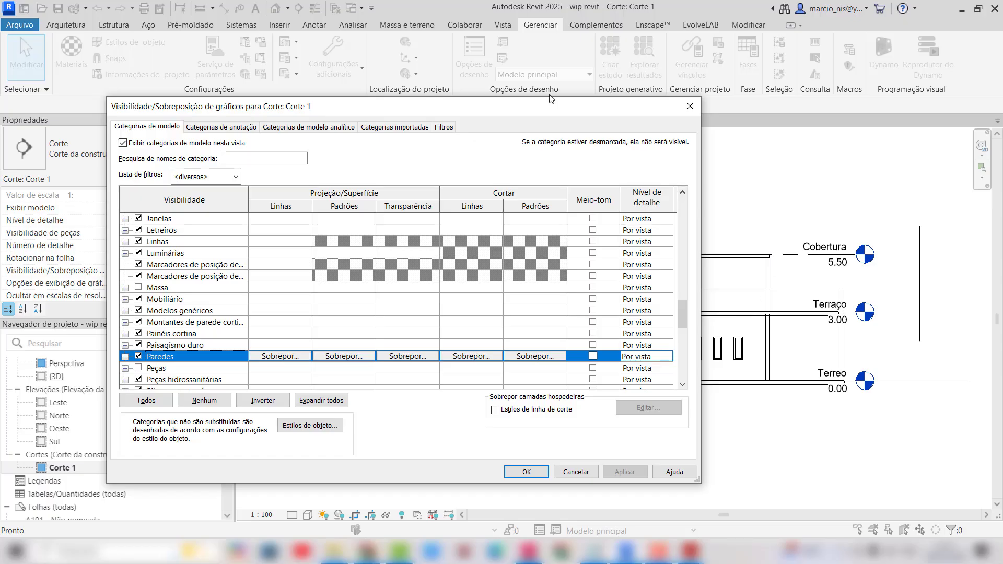
pyautogui.moveTo(550, 99); pyautogui.dragTo(573, 101)
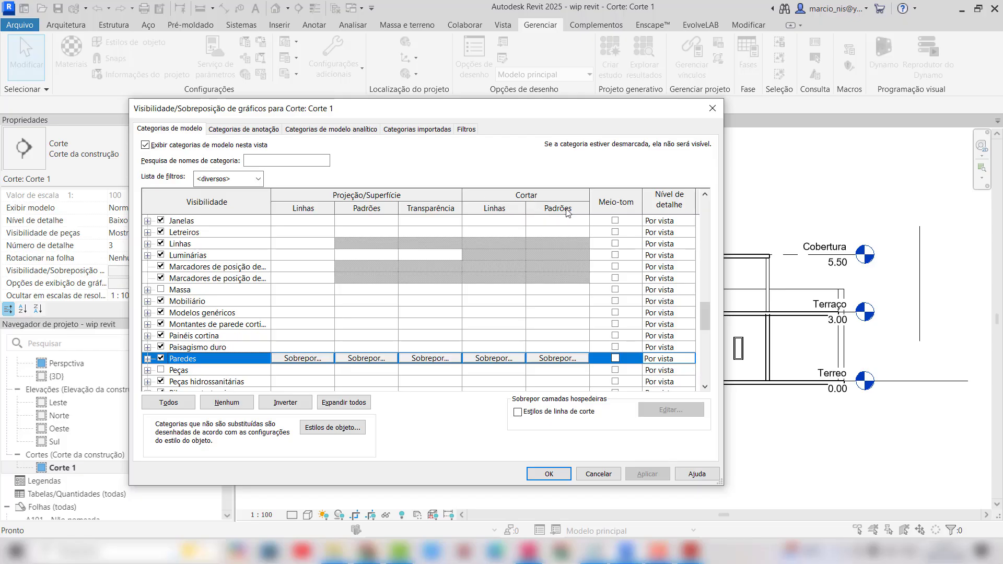
pyautogui.click(557, 358)
pyautogui.click(557, 359)
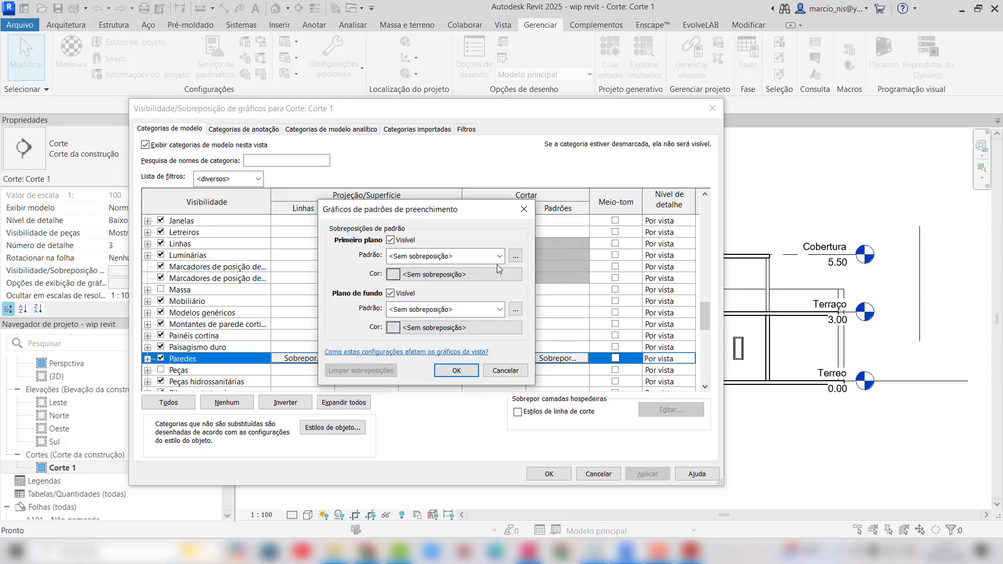
pyautogui.click(502, 254)
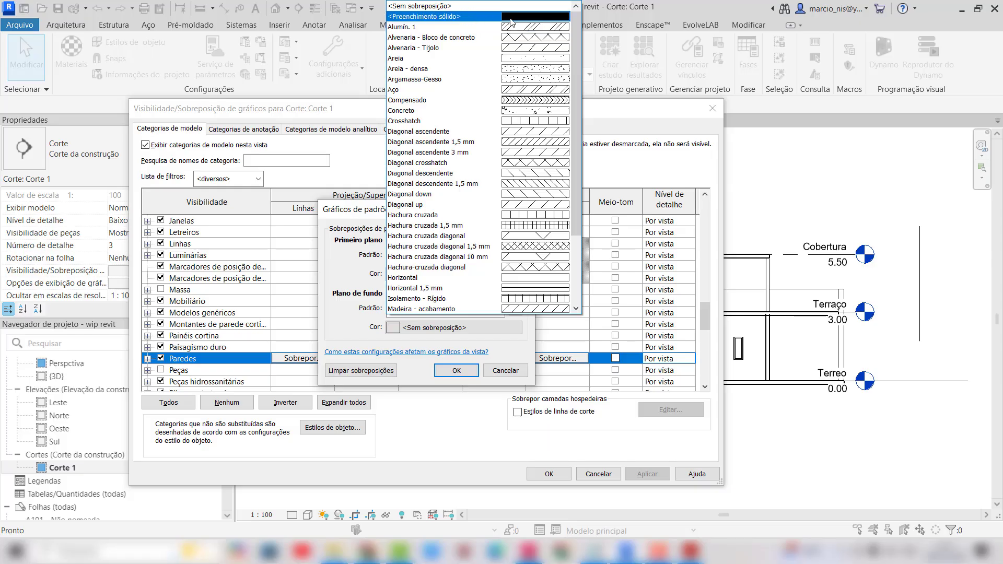
pyautogui.click(538, 17)
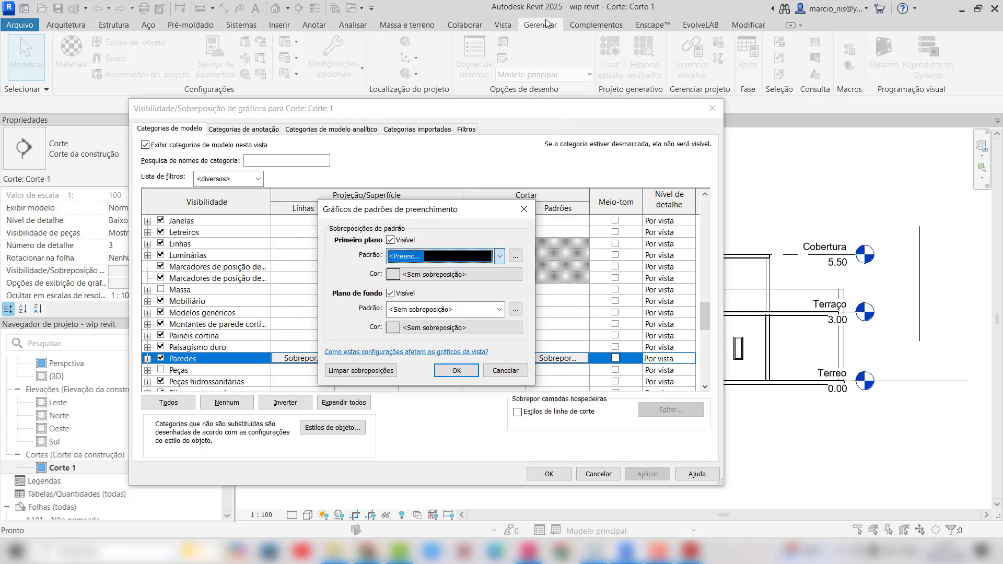
# Set the Paredes foreground cut pattern colour to black, apply the override to Corte 1 and check the cut walls
pyautogui.click(464, 276)
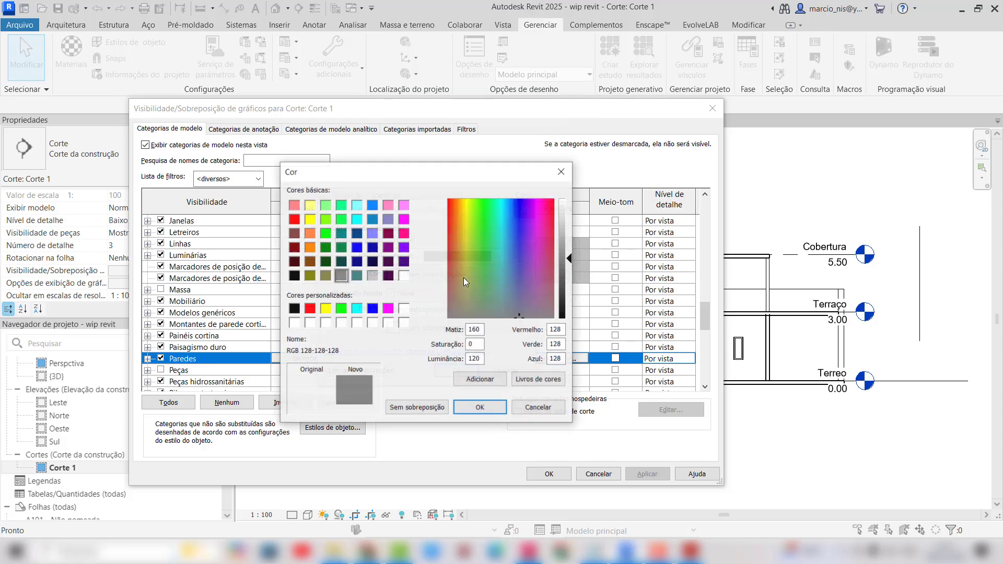
pyautogui.click(295, 309)
pyautogui.click(478, 407)
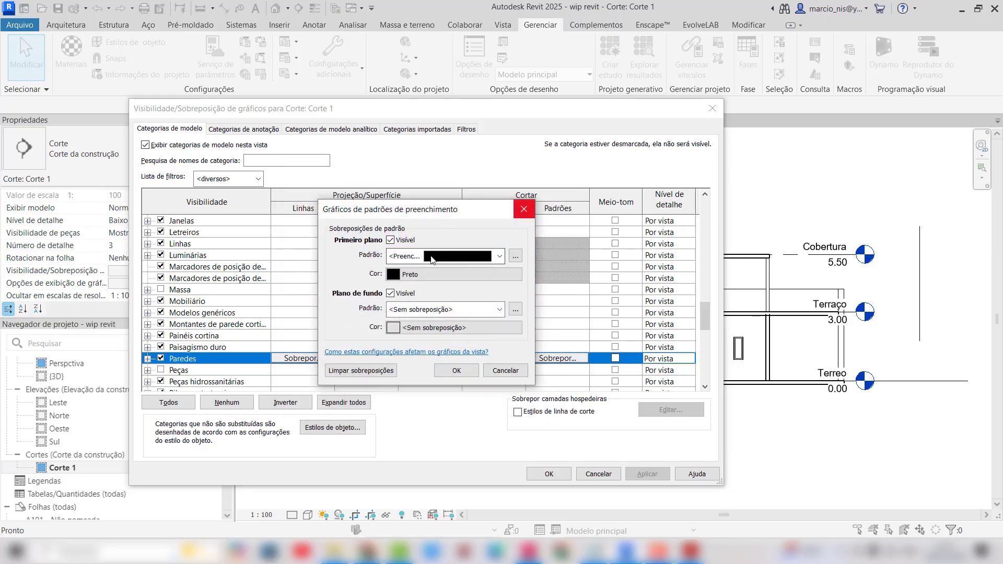
pyautogui.click(456, 371)
pyautogui.click(643, 473)
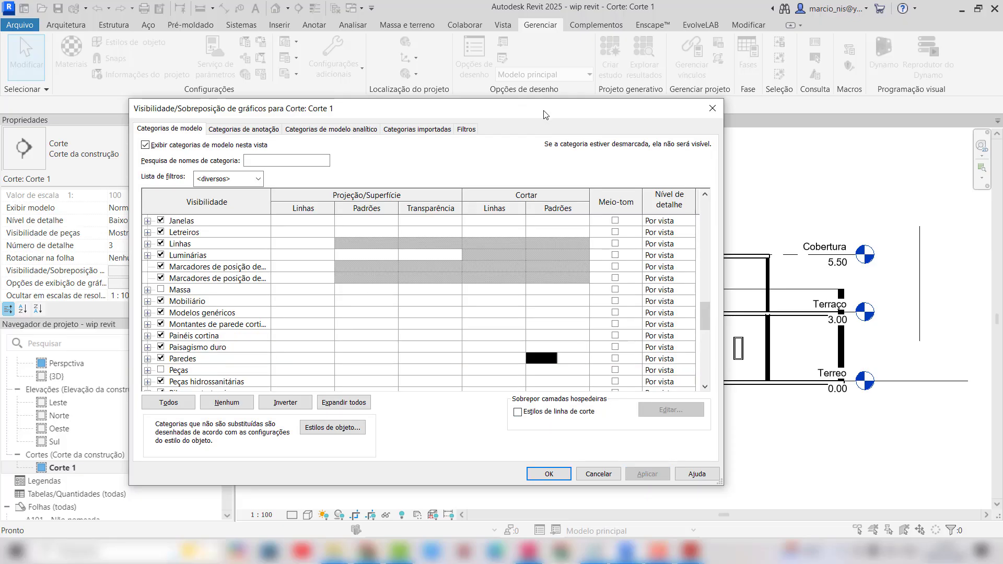
pyautogui.moveTo(543, 114); pyautogui.dragTo(321, 135)
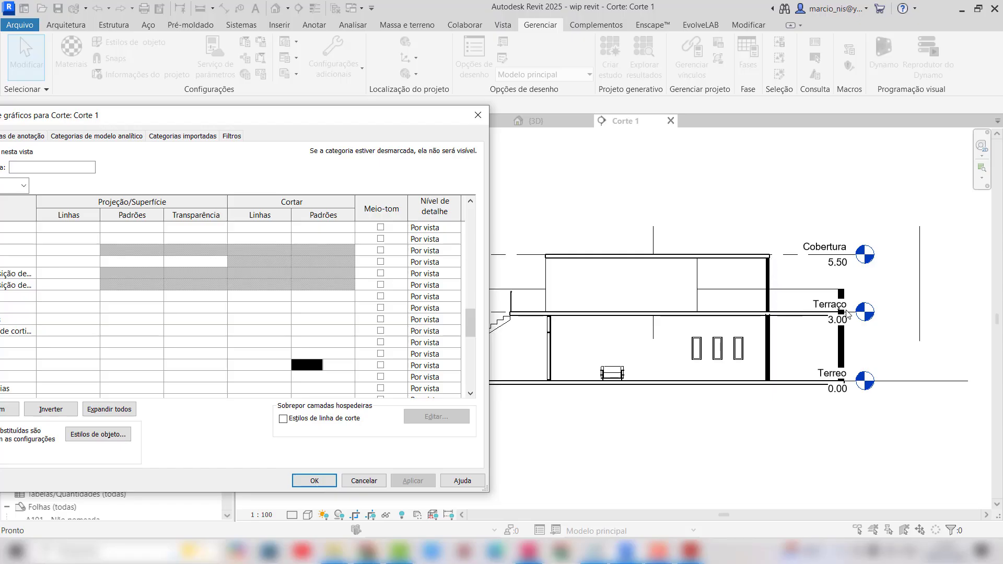
pyautogui.moveTo(369, 120); pyautogui.dragTo(607, 109)
# Override the foreground cut pattern of the Pisos category with <Preenchimento sólido>
pyautogui.scroll(-2, 267, 343)
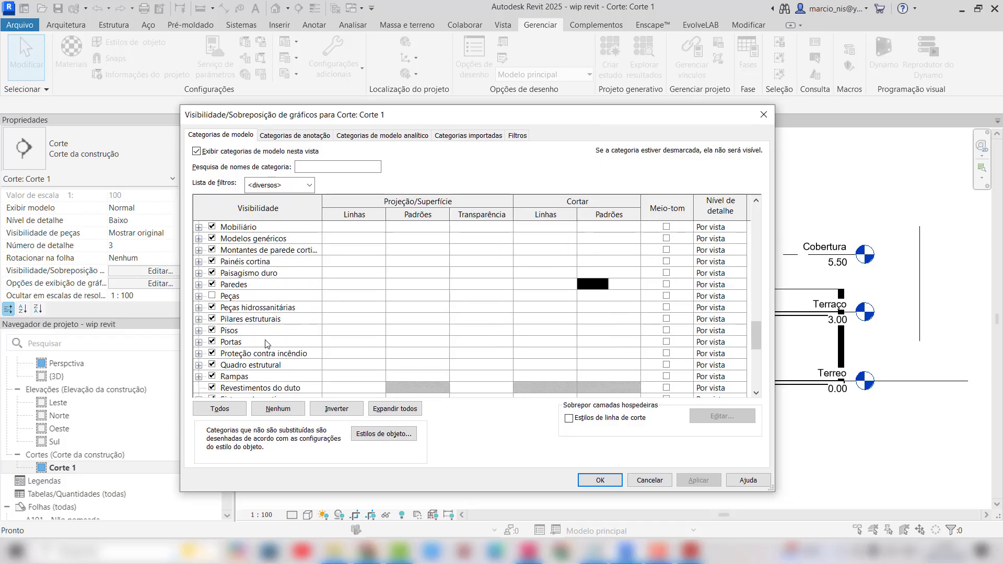
pyautogui.click(243, 333)
pyautogui.click(589, 330)
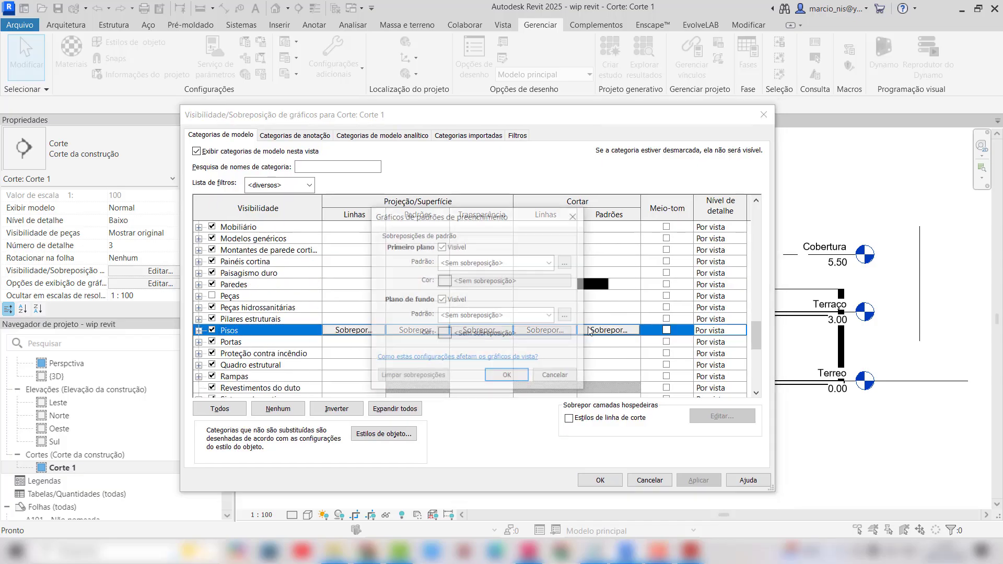
pyautogui.click(546, 260)
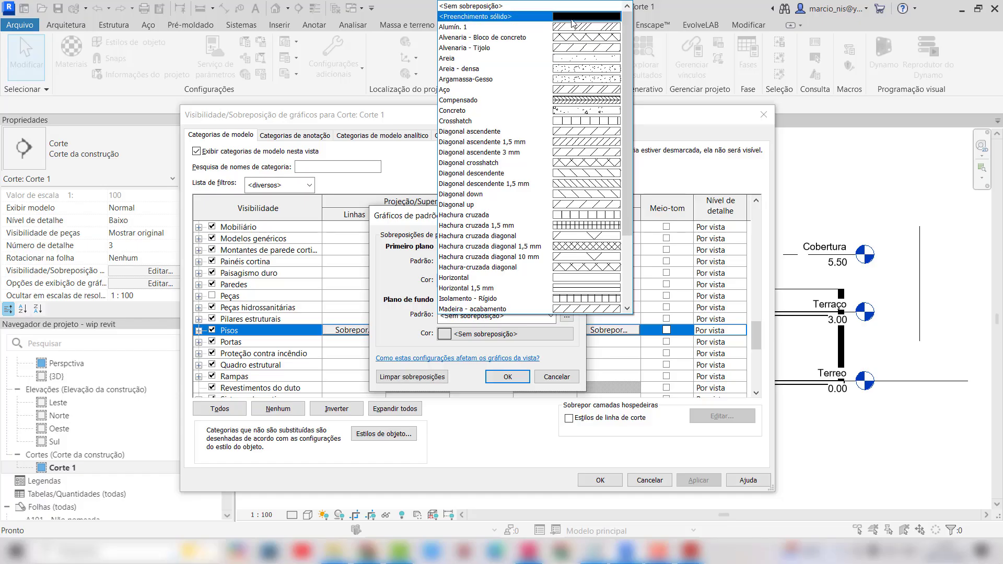
pyautogui.click(501, 16)
pyautogui.click(551, 317)
pyautogui.press('Escape')
# Set the Pisos foreground cut pattern colour to black and apply the override to Corte 1
pyautogui.click(484, 282)
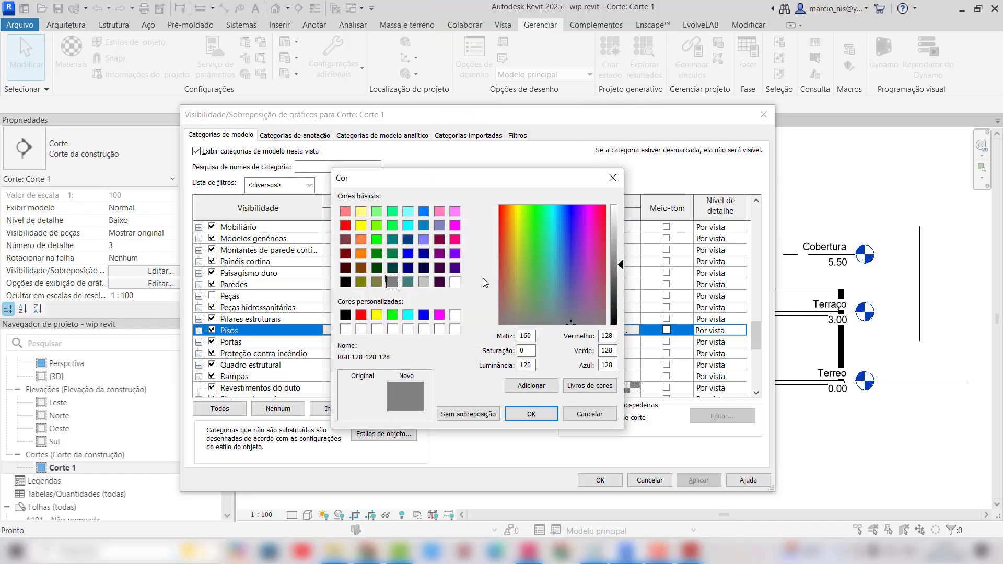
pyautogui.click(346, 315)
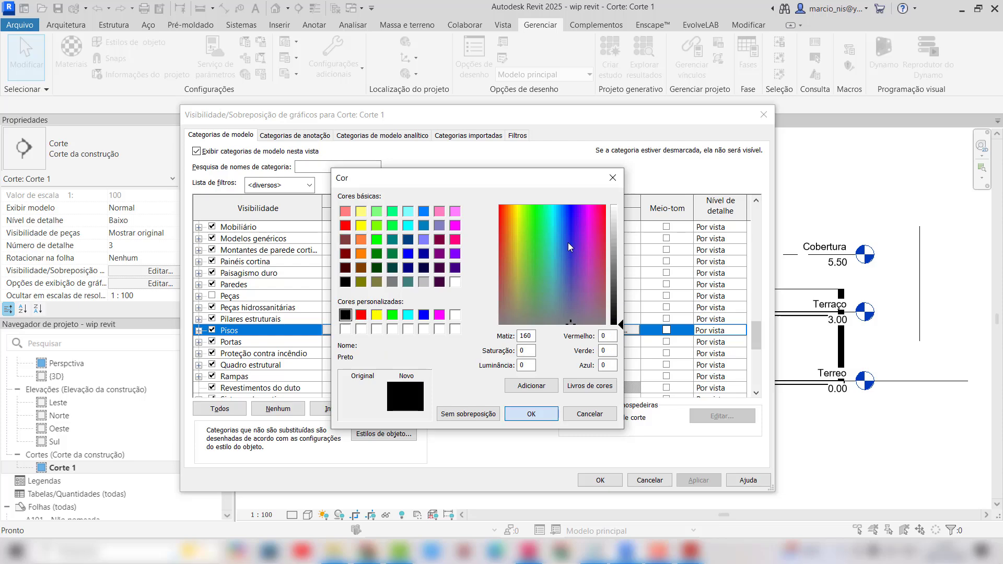
pyautogui.click(552, 415)
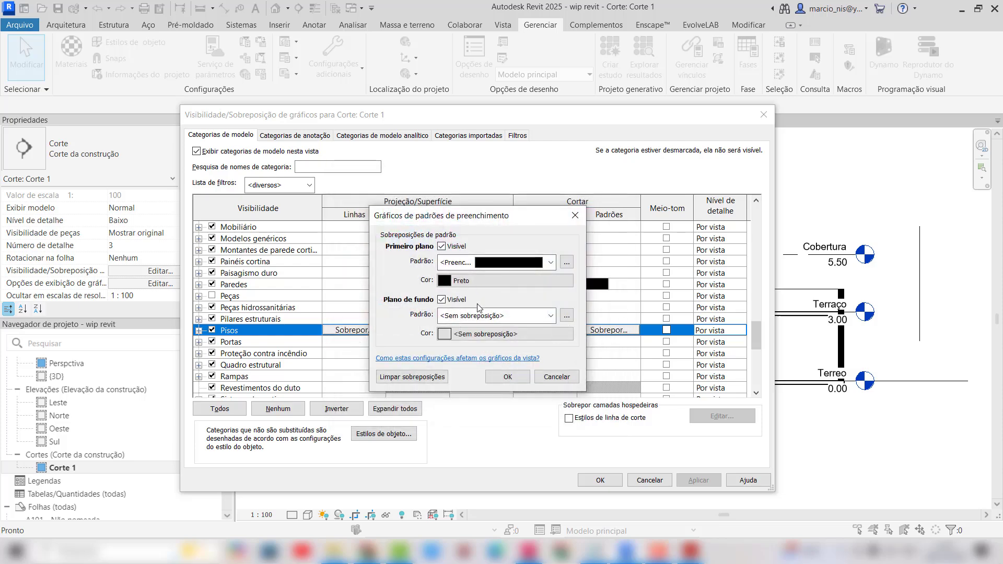
pyautogui.click(507, 377)
pyautogui.click(691, 481)
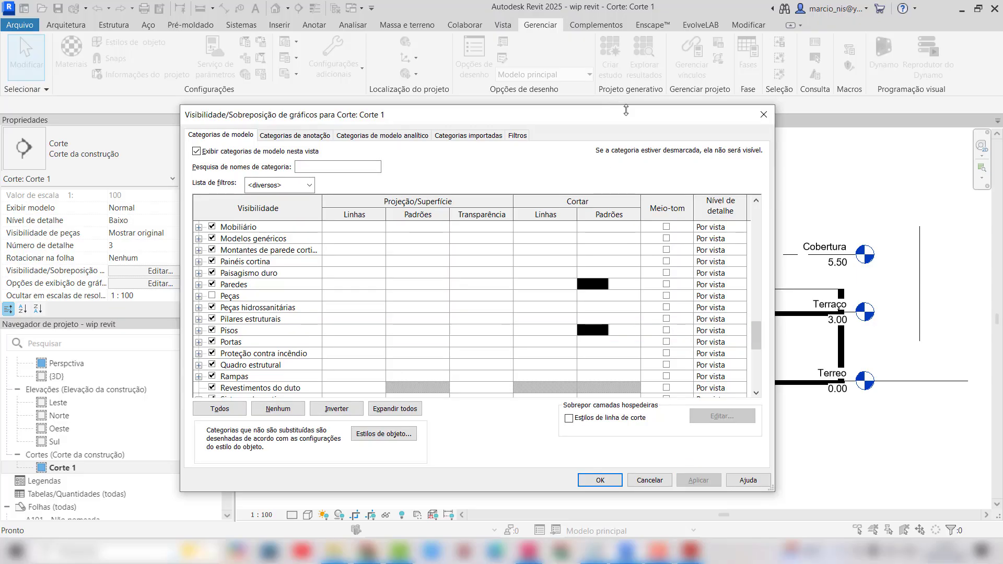
# Turn off the visibility of the Níveis annotation category in Corte 1, apply it and check the section
pyautogui.moveTo(629, 121)
pyautogui.mouseDown()
pyautogui.moveTo(465, 184)
pyautogui.moveTo(206, 135)
pyautogui.moveTo(160, 148)
pyautogui.moveTo(428, 139)
pyautogui.moveTo(272, 146)
pyautogui.moveTo(173, 134)
pyautogui.moveTo(610, 131)
pyautogui.moveTo(595, 137)
pyautogui.mouseUp()
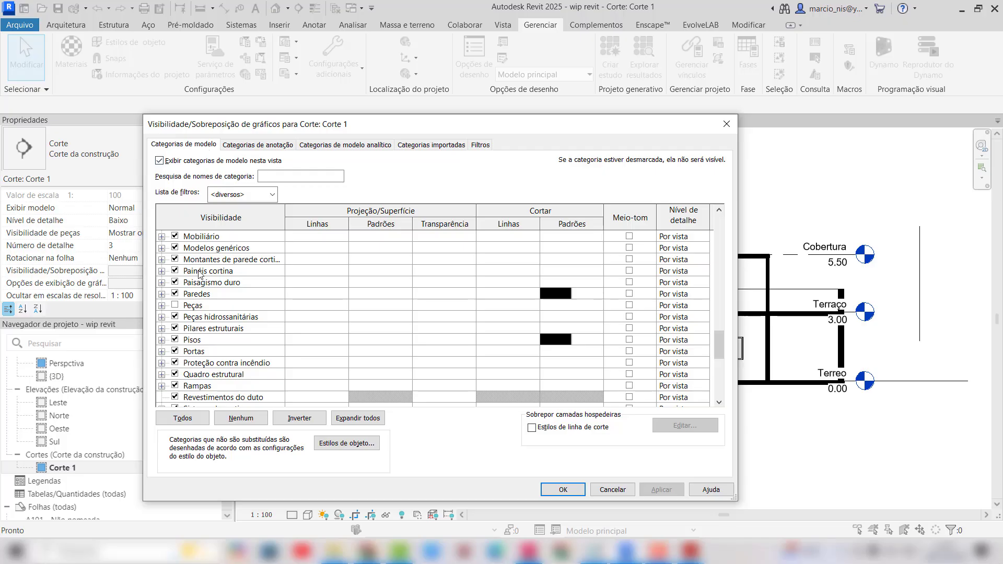
pyautogui.scroll(-2, 201, 291)
pyautogui.scroll(5, 201, 291)
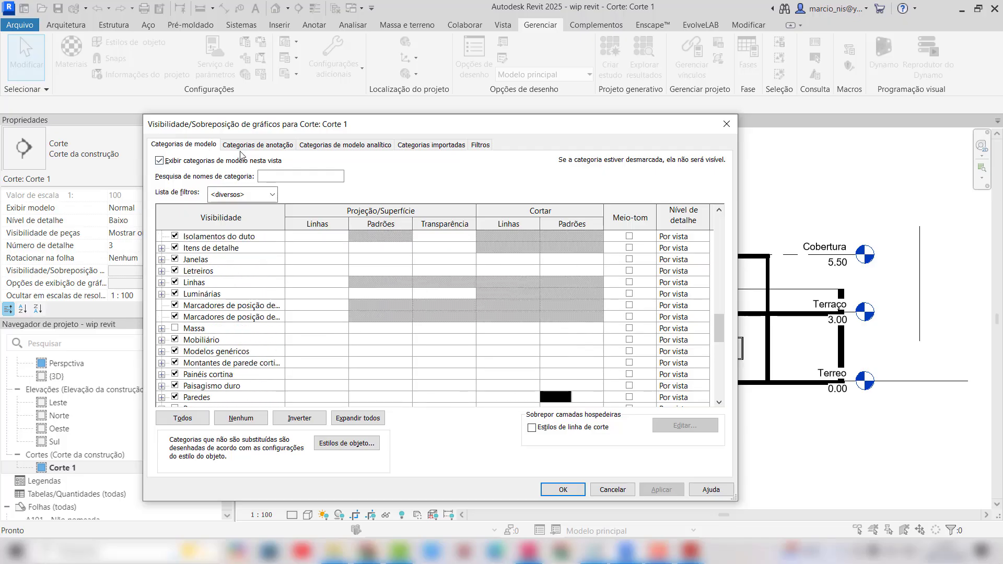
pyautogui.click(251, 145)
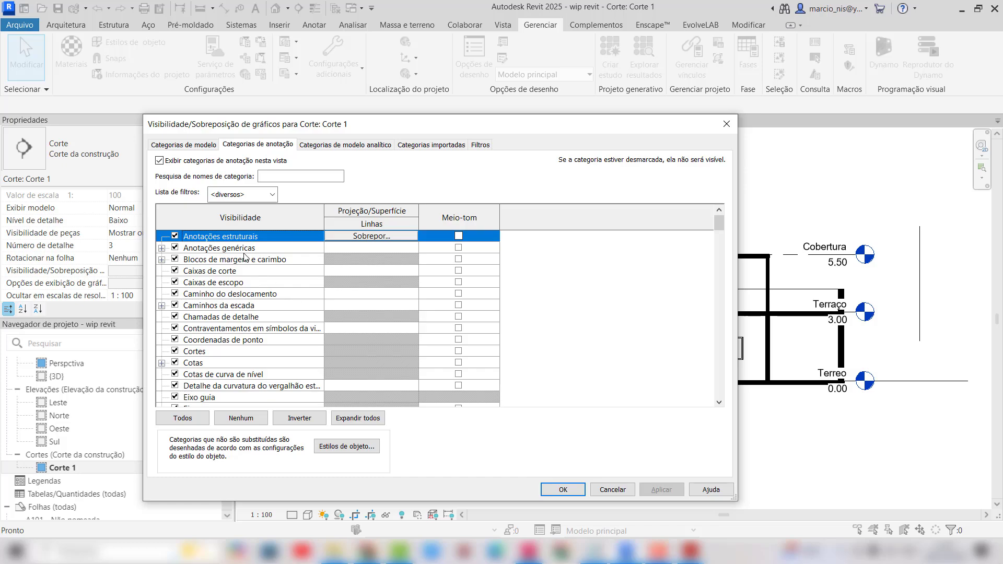
pyautogui.press('n')
pyautogui.scroll(-2, 205, 331)
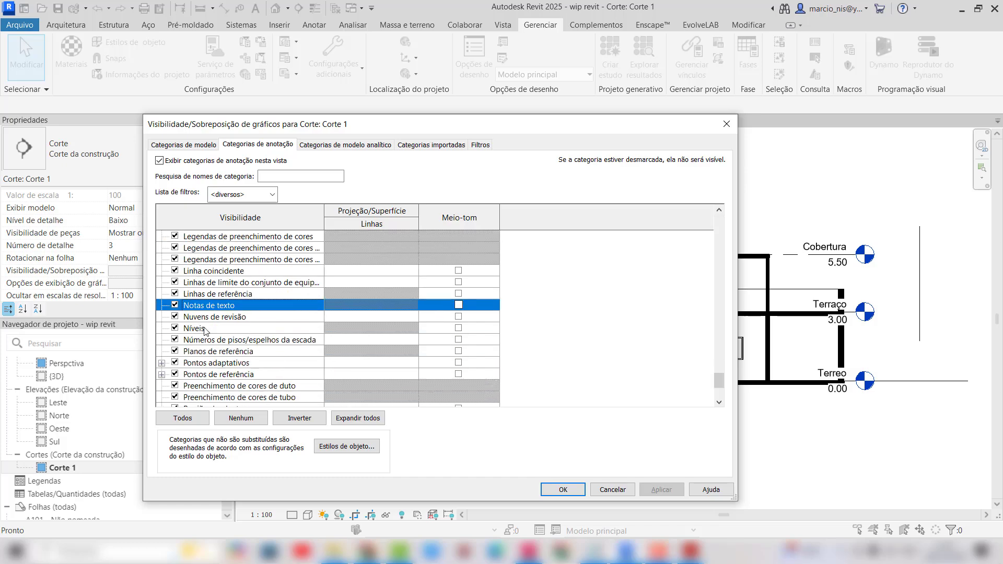
pyautogui.click(205, 329)
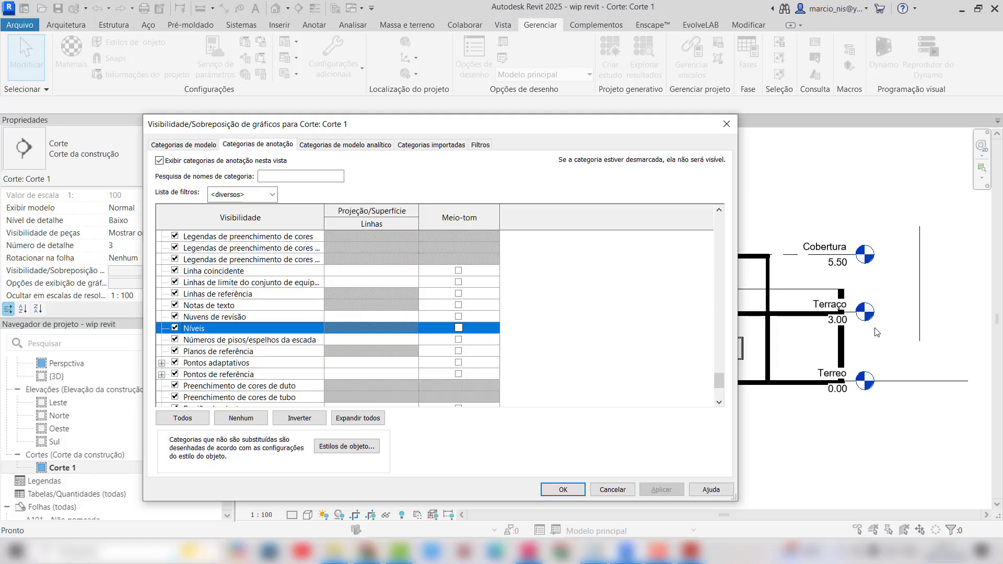
pyautogui.click(175, 328)
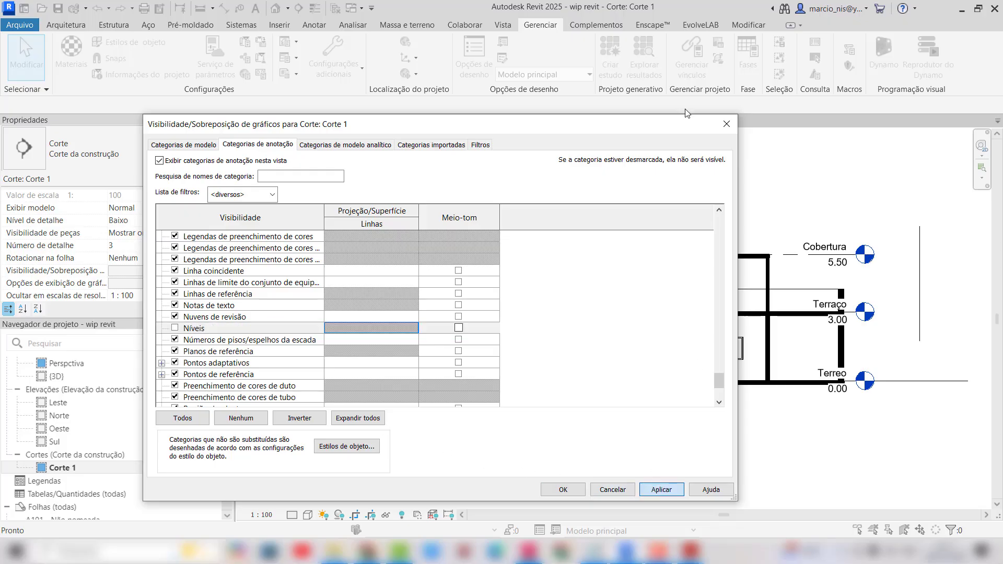
pyautogui.moveTo(659, 128)
pyautogui.mouseDown()
pyautogui.moveTo(438, 132)
pyautogui.moveTo(474, 126)
pyautogui.moveTo(461, 126)
pyautogui.mouseUp()
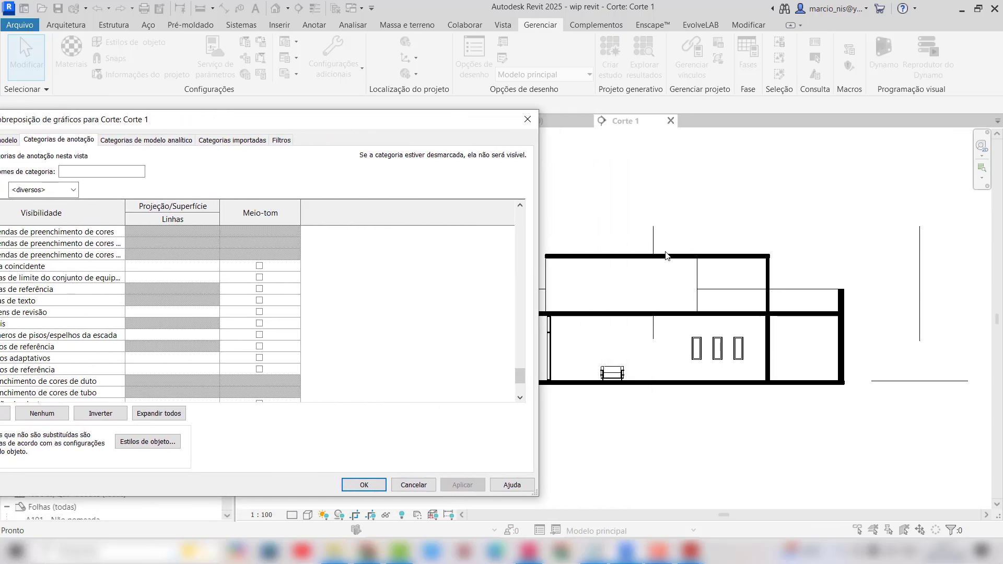
# Turn off the visibility of the Vegetação model category in Corte 1, apply it and accept the graphics overrides
pyautogui.moveTo(455, 124); pyautogui.dragTo(776, 124)
pyautogui.click(303, 140)
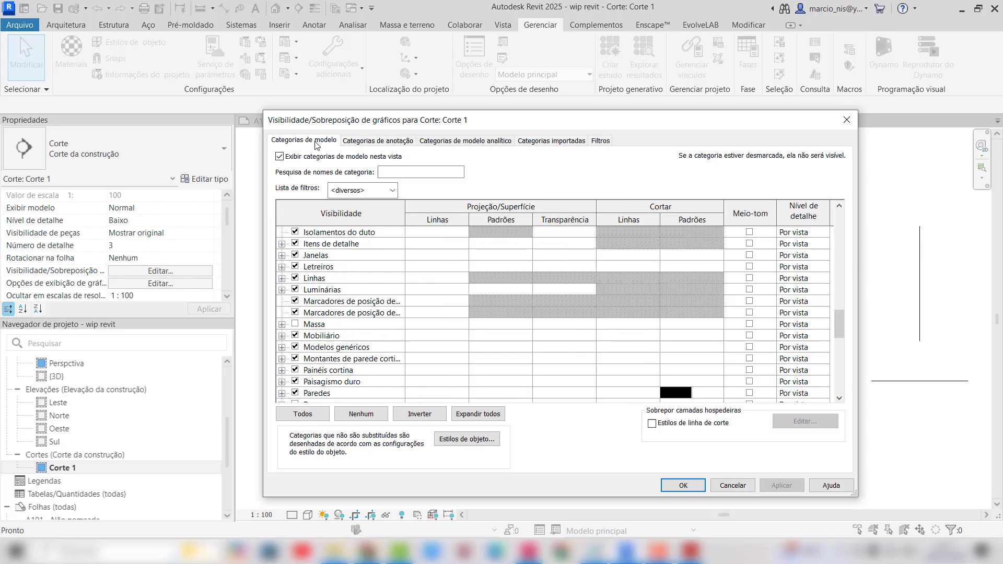
pyautogui.click(328, 246)
pyautogui.press('Home')
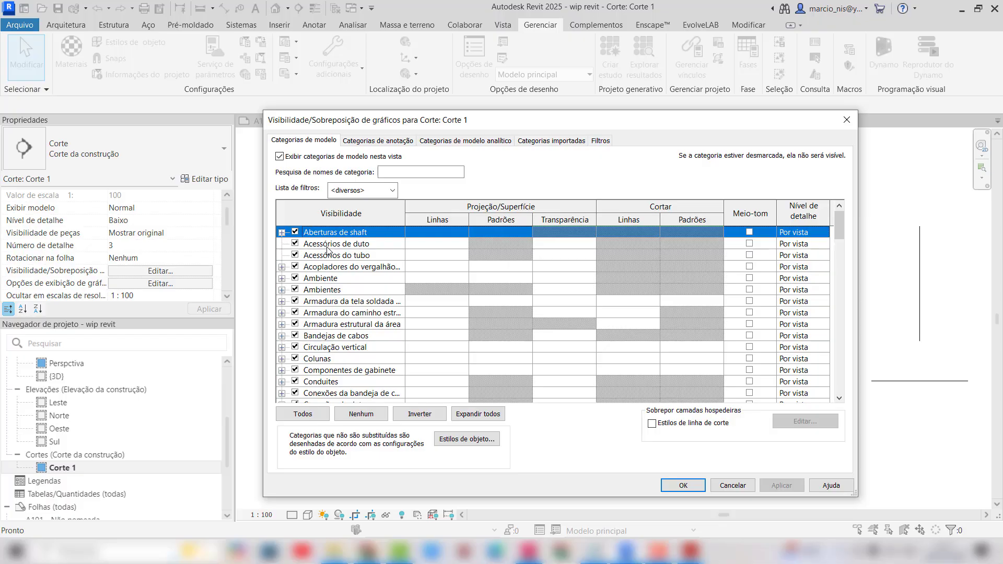
pyautogui.press('v')
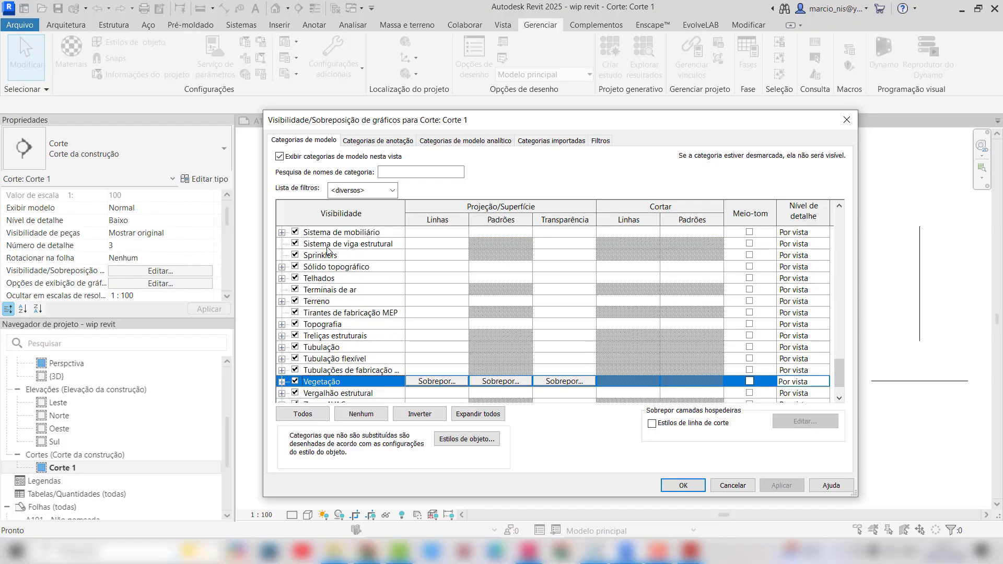
pyautogui.click(295, 382)
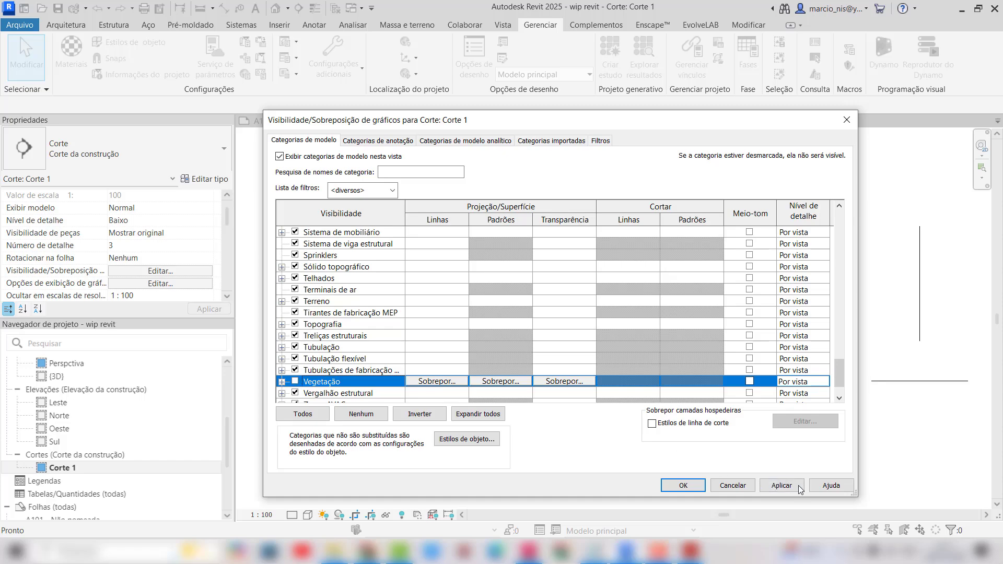
pyautogui.click(782, 486)
pyautogui.moveTo(701, 125); pyautogui.dragTo(530, 122)
pyautogui.click(481, 482)
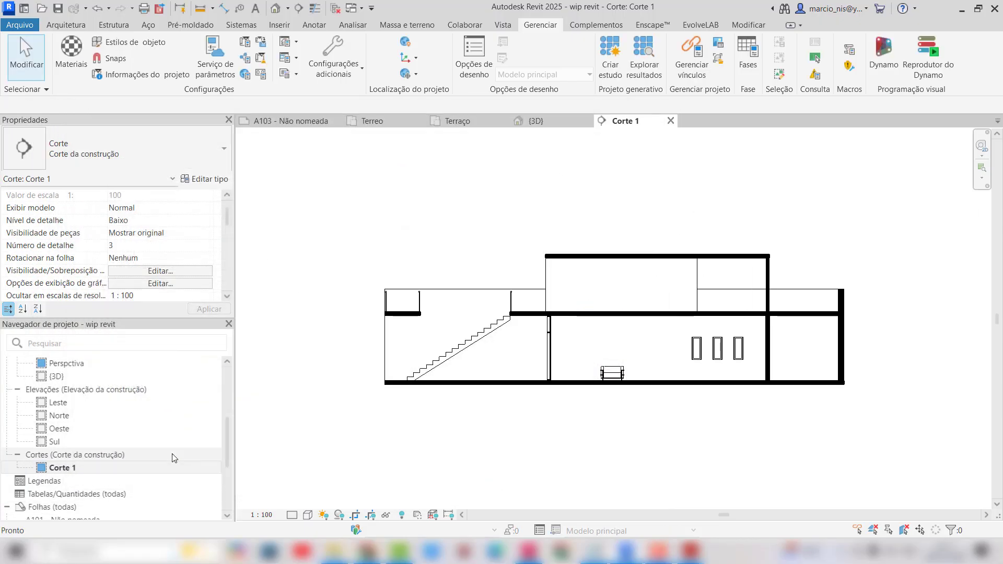
# Open sheet A103 and examine the Corte 1 section alongside the Terreo plan
pyautogui.scroll(-3, 131, 428)
pyautogui.doubleClick(75, 399)
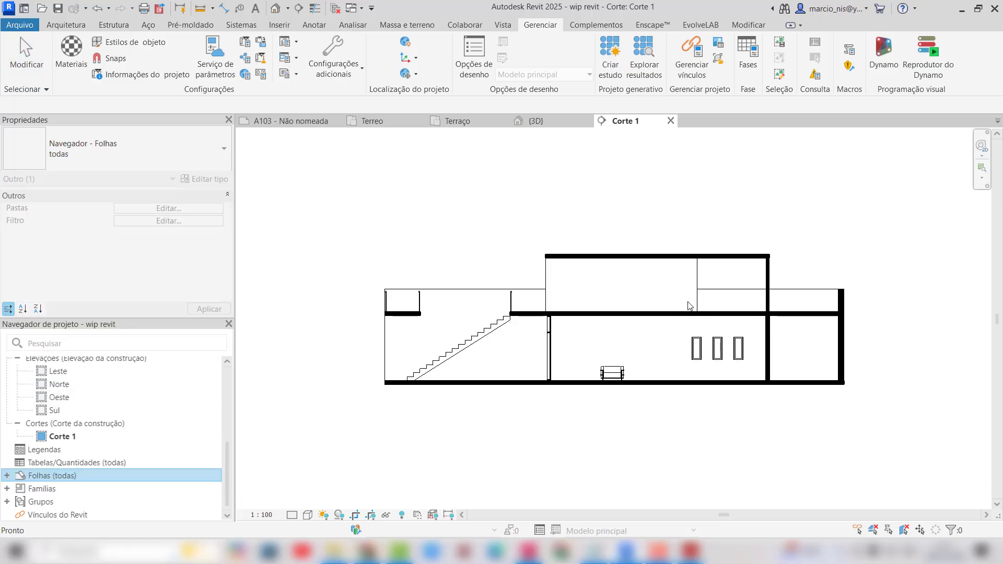
pyautogui.hotkey('ctrl', 'Tab')
pyautogui.scroll(5, 788, 276)
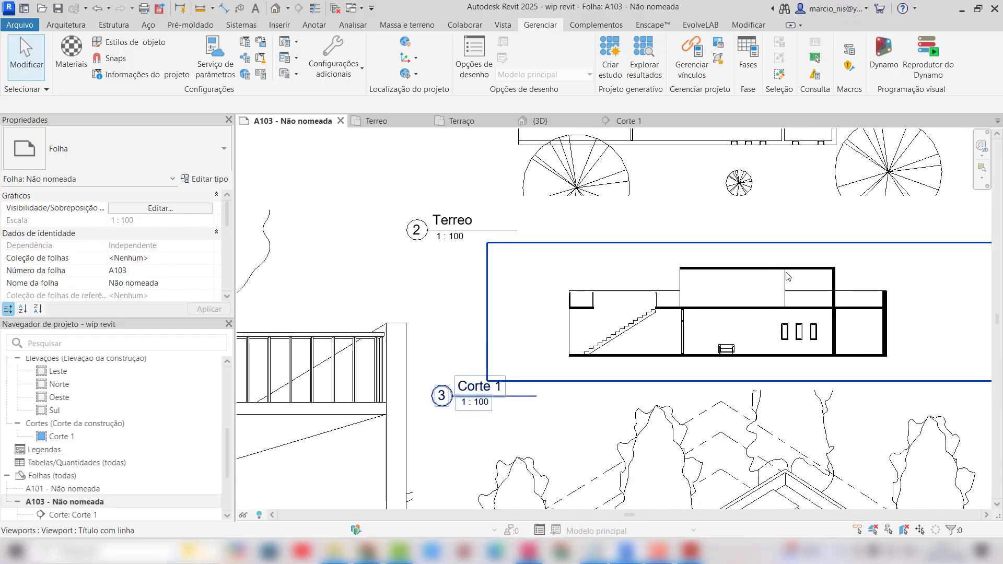
pyautogui.scroll(-3, 747, 319)
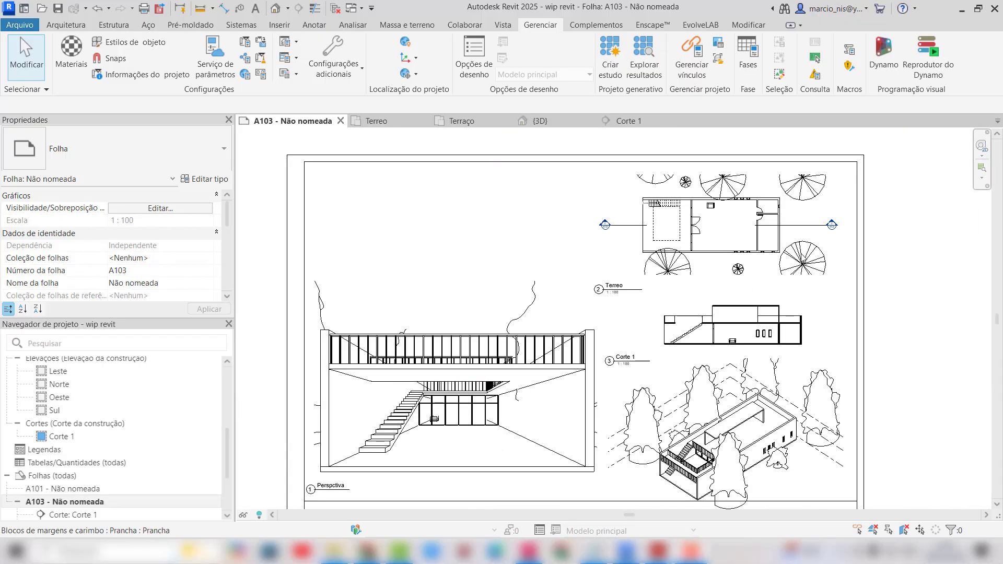
pyautogui.scroll(4, 774, 226)
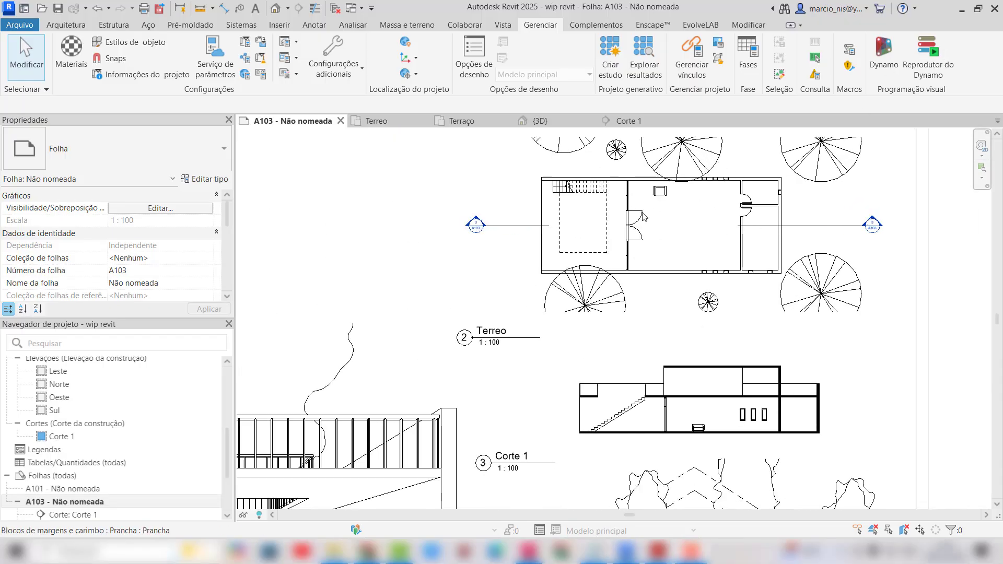
pyautogui.scroll(-4, 680, 184)
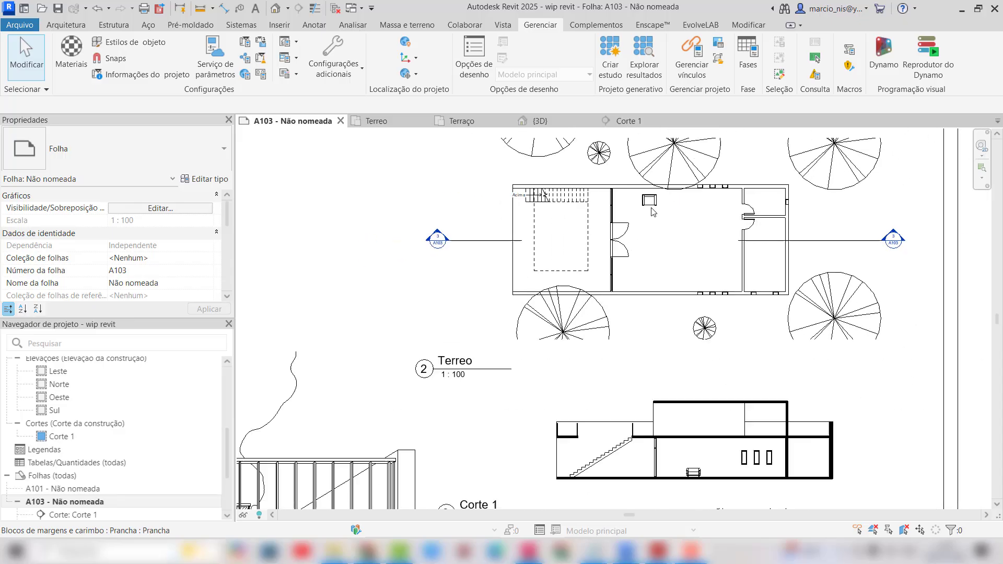
pyautogui.scroll(2, 710, 384)
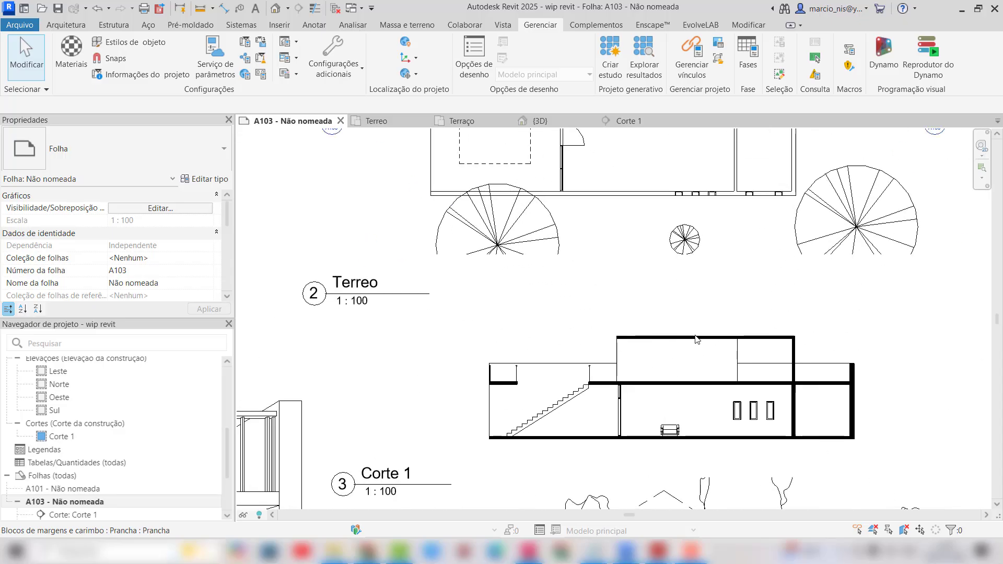
pyautogui.scroll(-3, 685, 365)
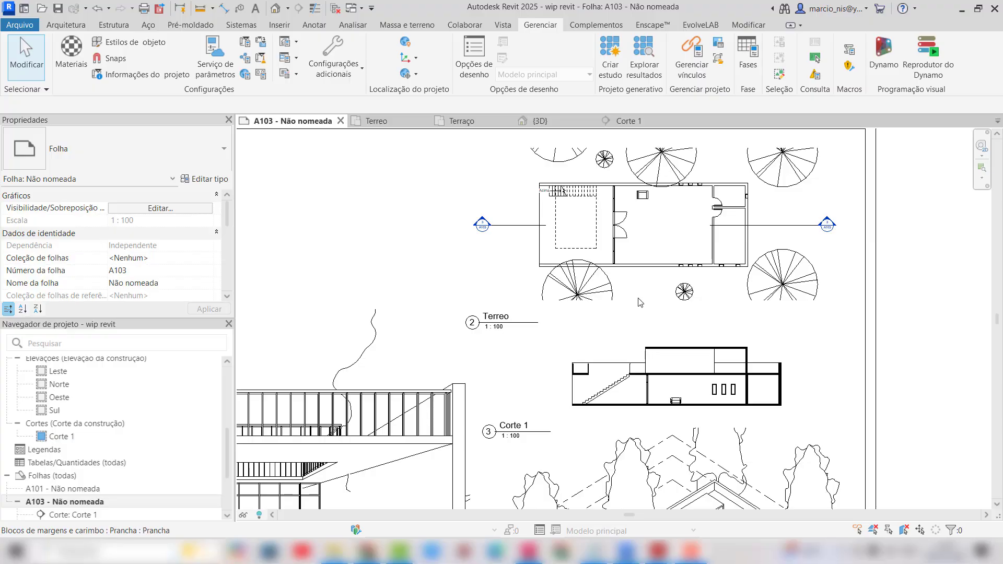
pyautogui.scroll(4, 78, 413)
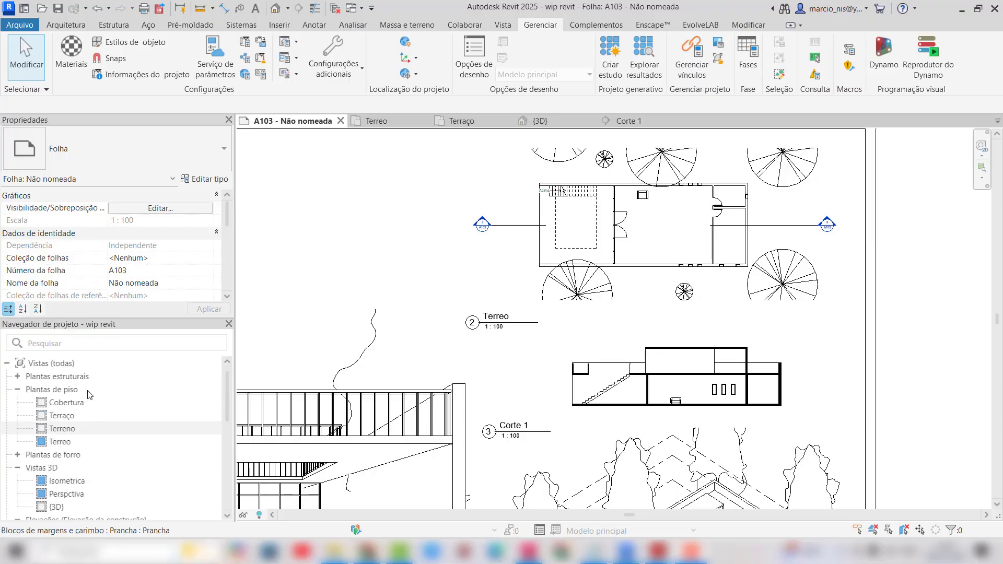
pyautogui.click(68, 442)
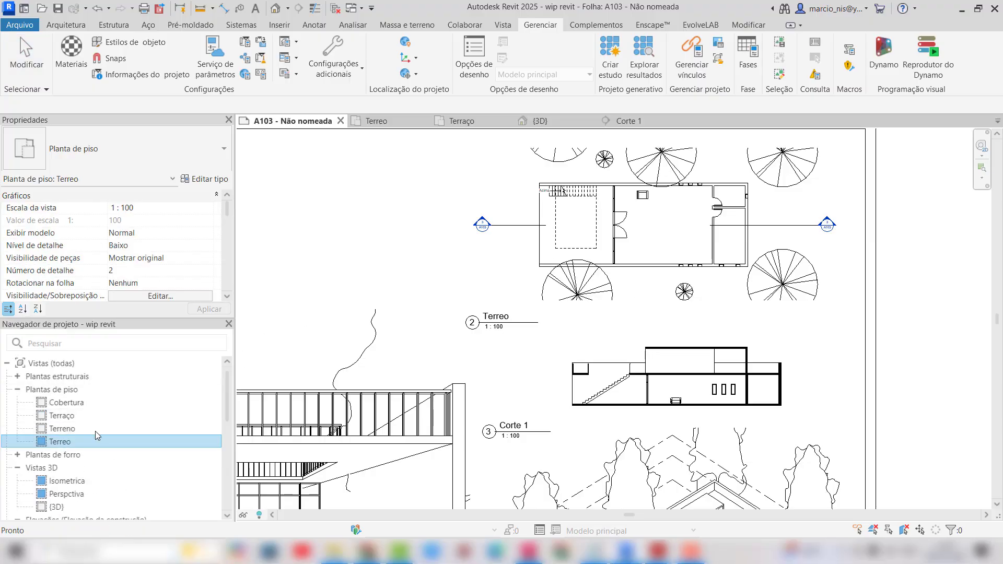
pyautogui.doubleClick(67, 442)
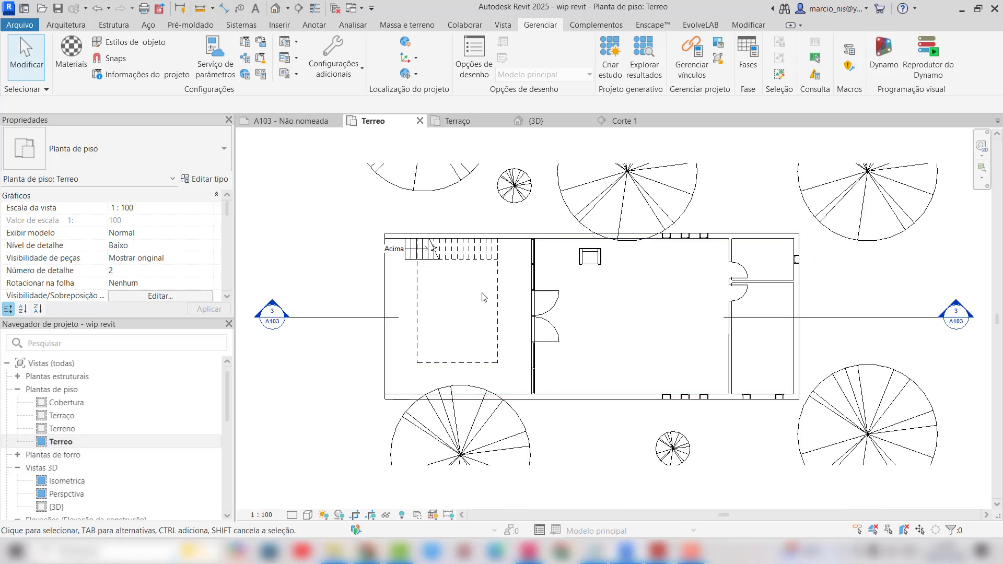
pyautogui.press('v')
pyautogui.press('g')
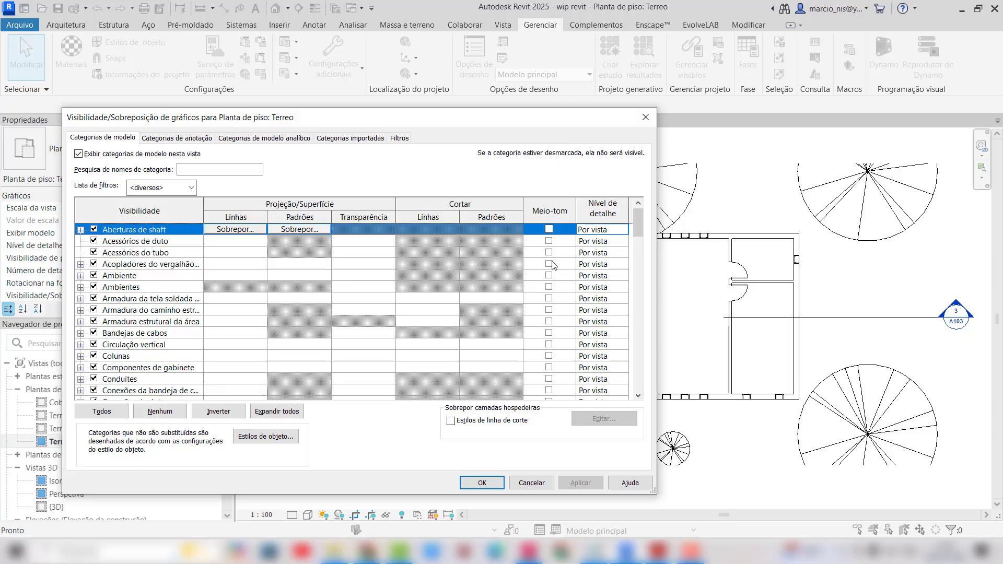
pyautogui.moveTo(637, 213); pyautogui.dragTo(618, 296)
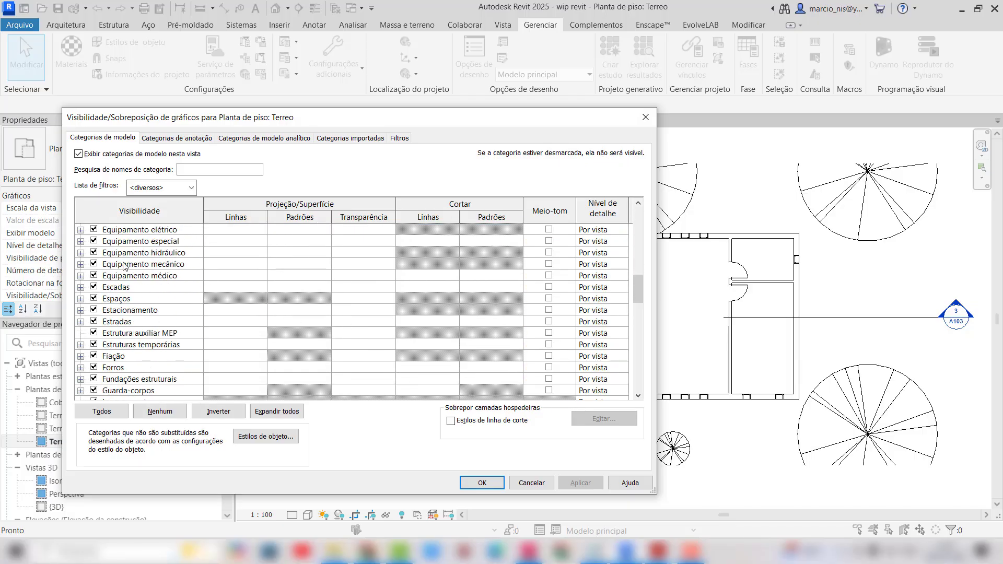
pyautogui.click(166, 255)
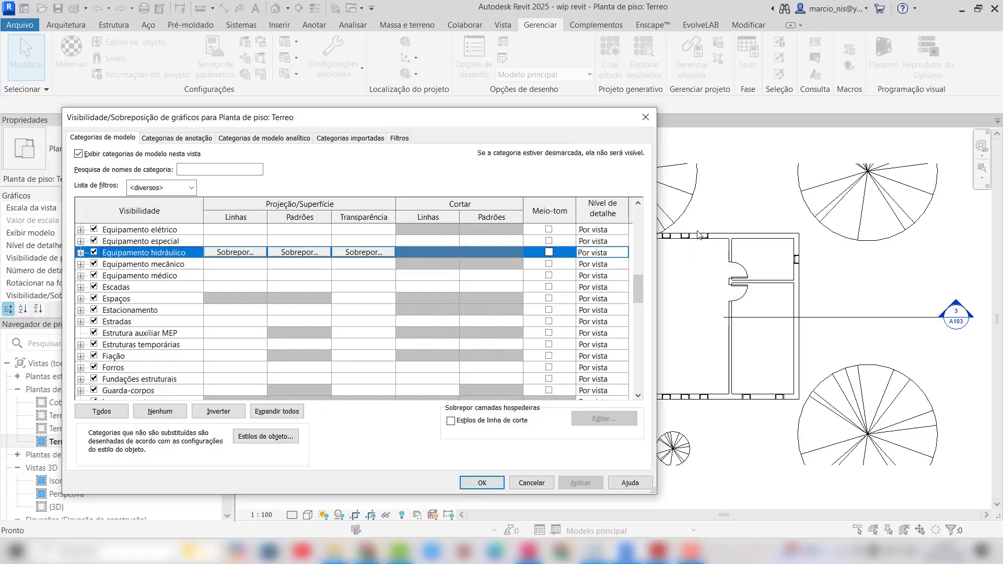
pyautogui.click(646, 118)
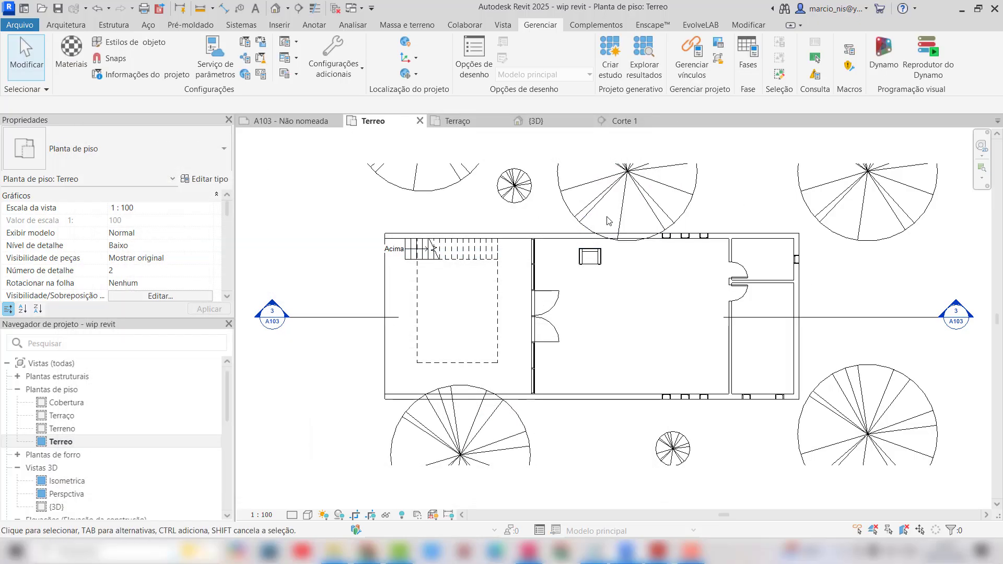
# Return to Corte 1 and start a new view template from it, entering the name "apresentacao com hachura"
pyautogui.click(636, 124)
pyautogui.scroll(2, 606, 269)
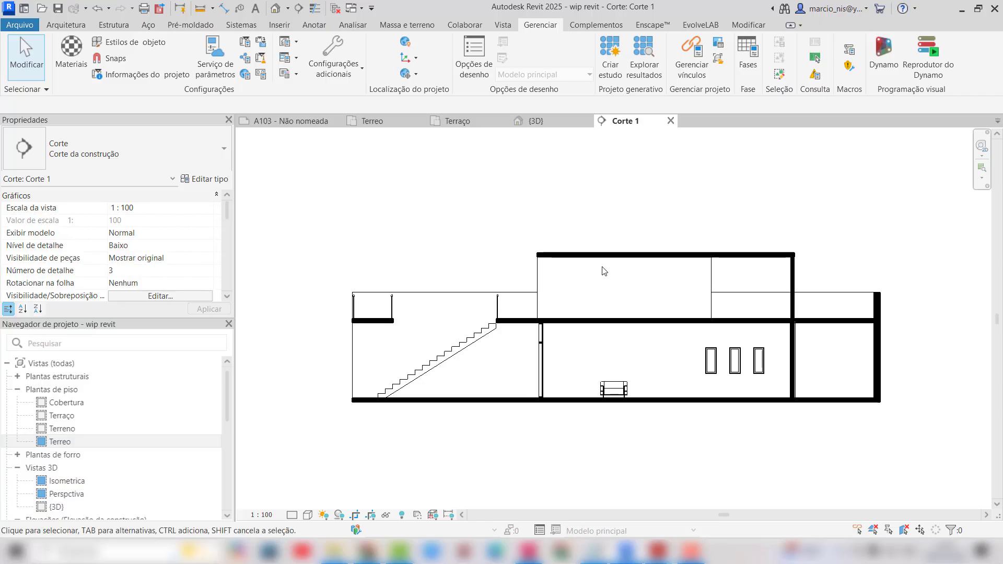
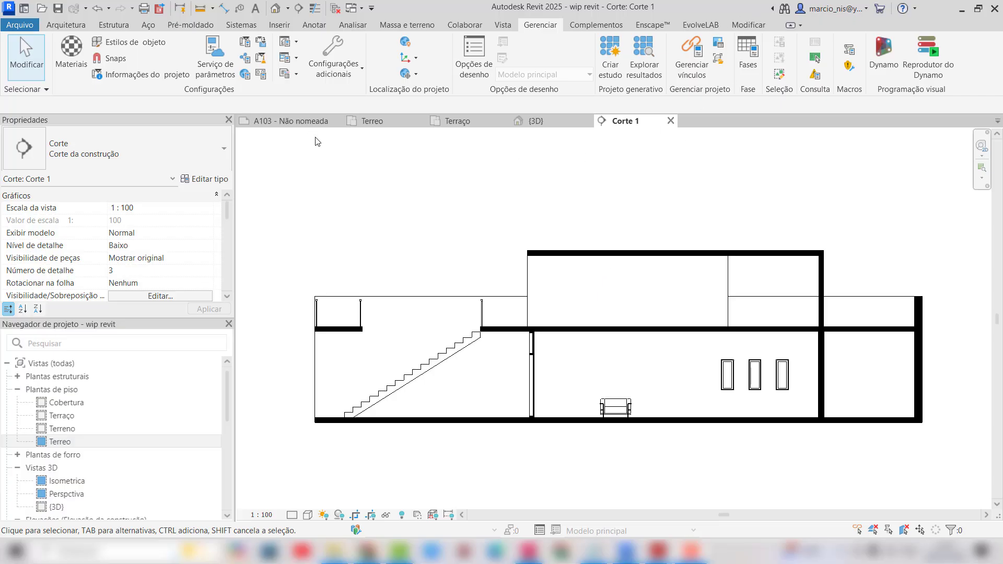
pyautogui.click(504, 27)
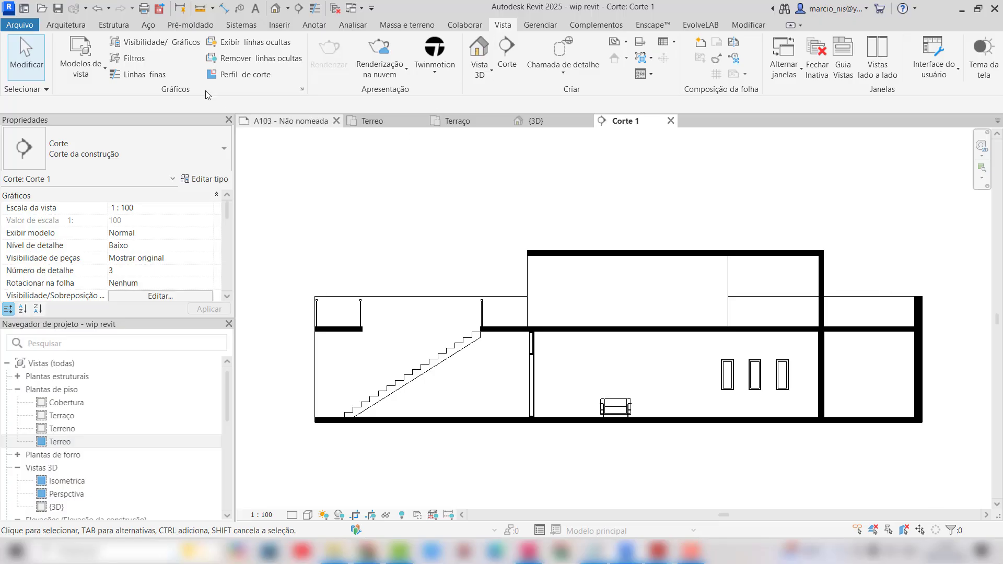
pyautogui.click(100, 67)
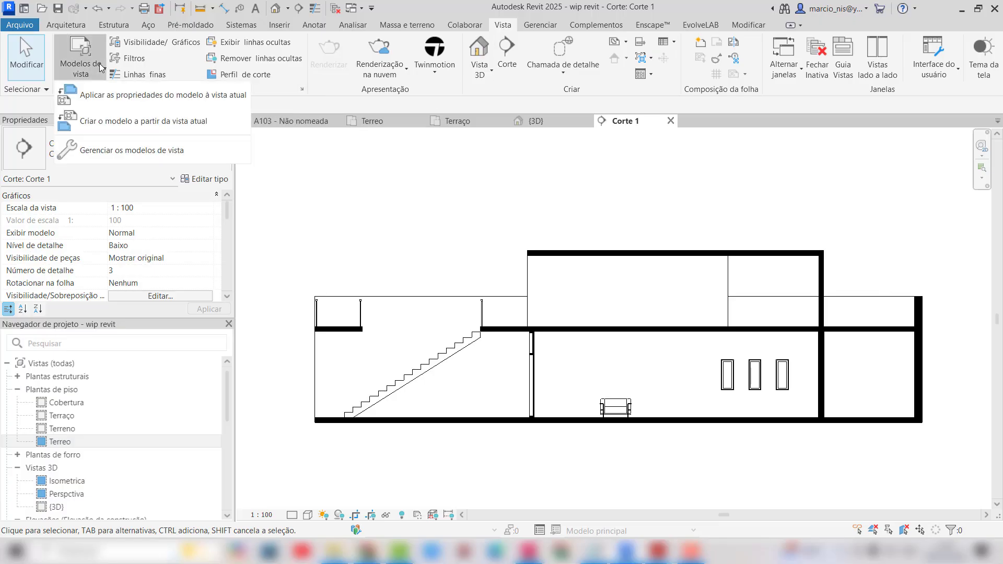
pyautogui.click(100, 125)
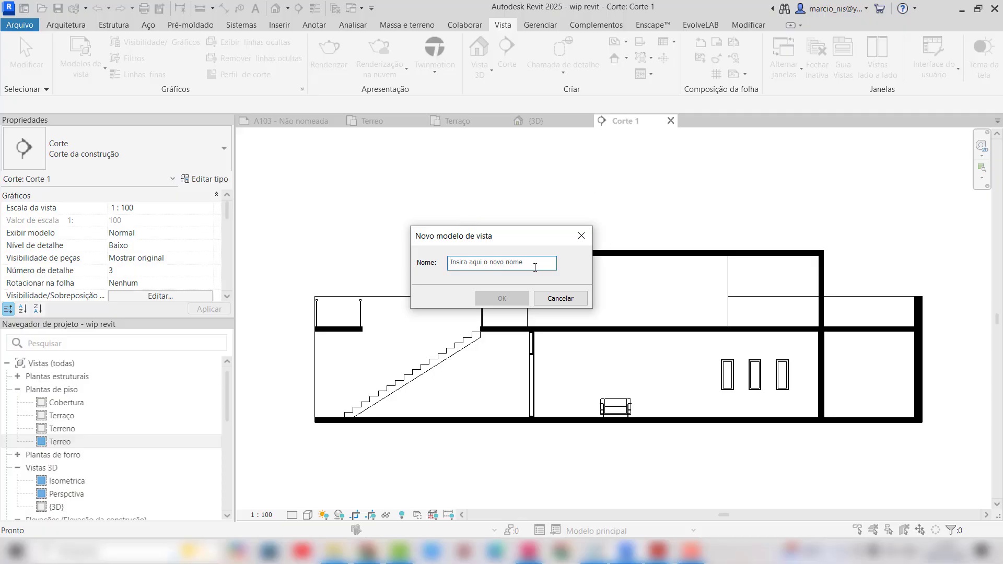
pyautogui.write('apresentacao com hachura')
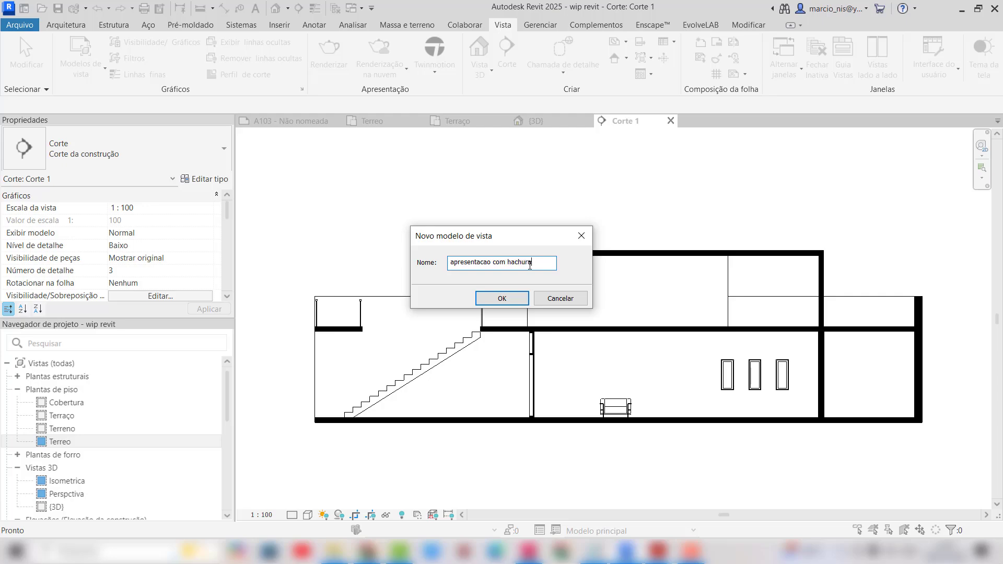
# Shorten the new view template's name by deleting its ending and save the template
pyautogui.press('BackSpace')
pyautogui.press('BackSpace')
pyautogui.press('BackSpace')
pyautogui.press('BackSpace')
pyautogui.press('BackSpace')
pyautogui.press('BackSpace')
pyautogui.press('BackSpace')
pyautogui.press('BackSpace')
pyautogui.press('BackSpace')
pyautogui.press('BackSpace')
pyautogui.click(521, 299)
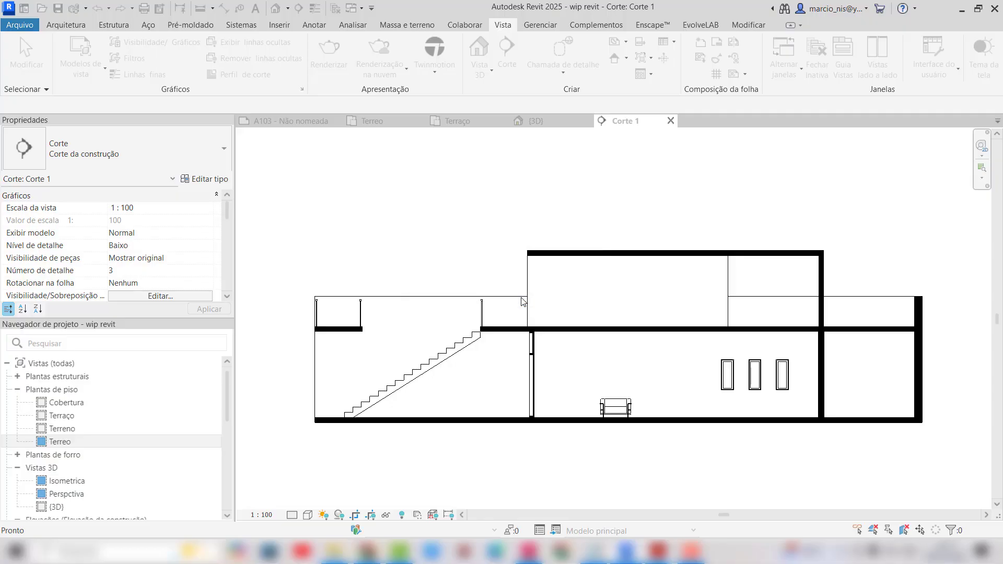
pyautogui.click(649, 393)
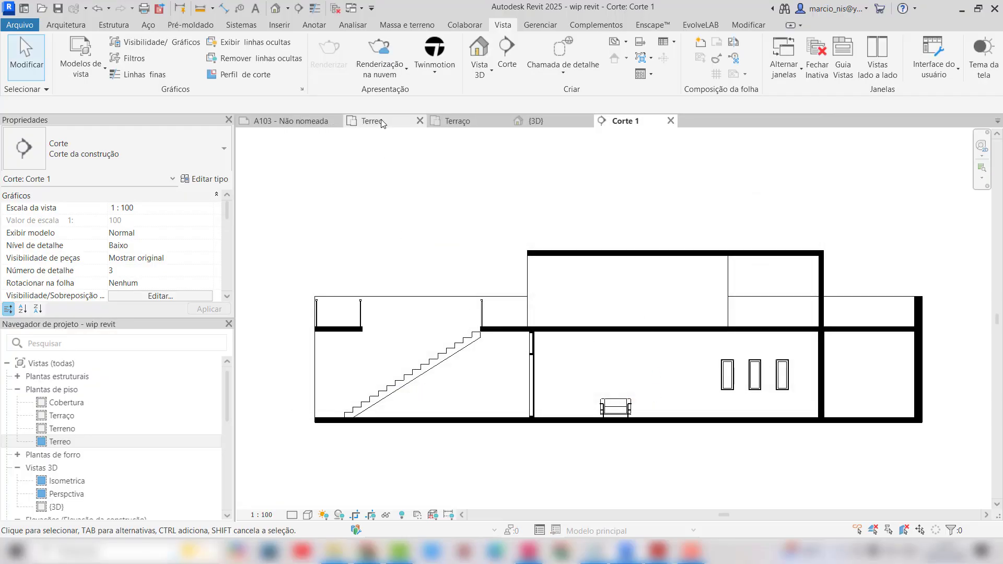
# Assign the view template "apresentacao padrao archdaily" to the Terreo floor plan, showing templates of all view types to find it
pyautogui.click(382, 122)
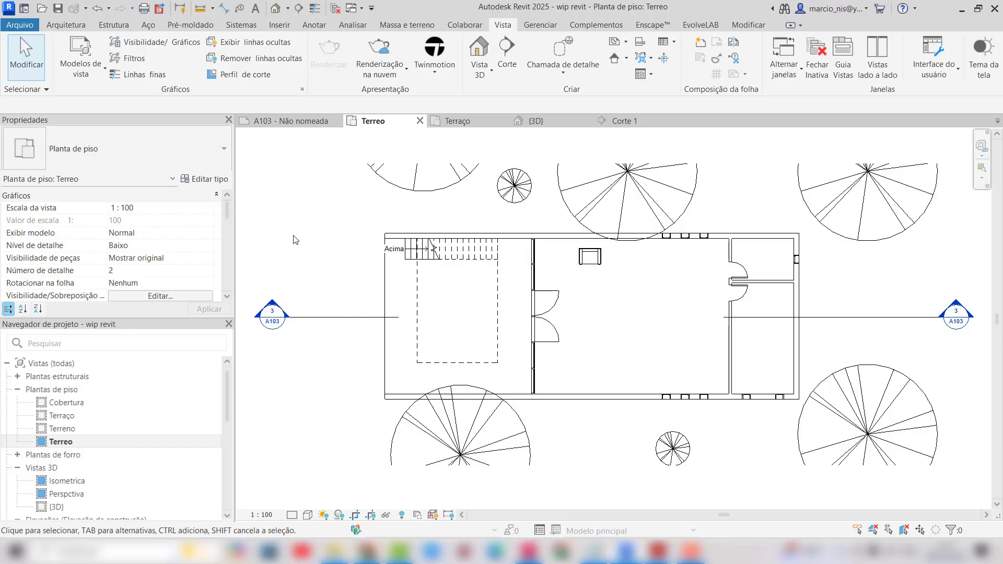
pyautogui.moveTo(226, 208); pyautogui.dragTo(224, 270)
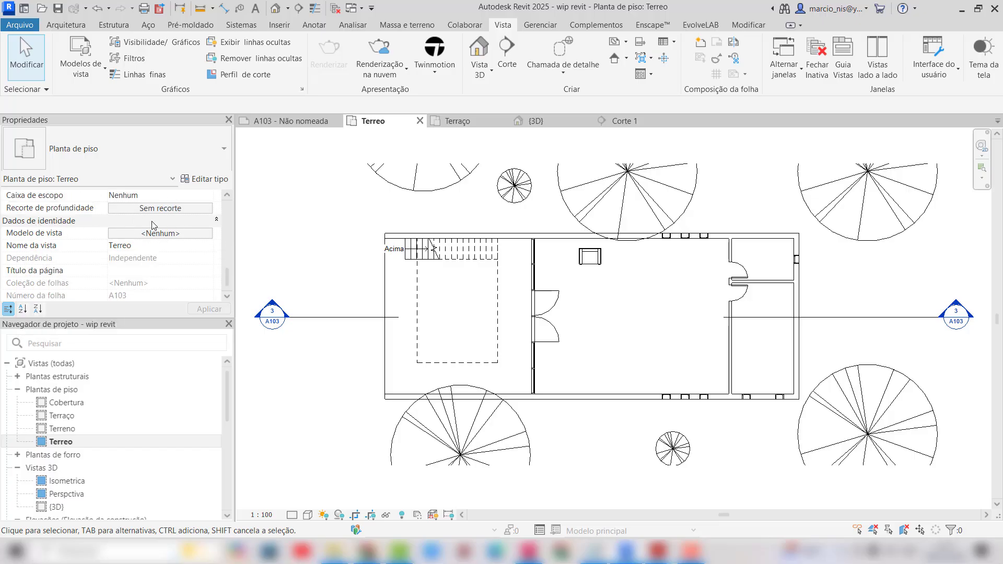
pyautogui.click(165, 234)
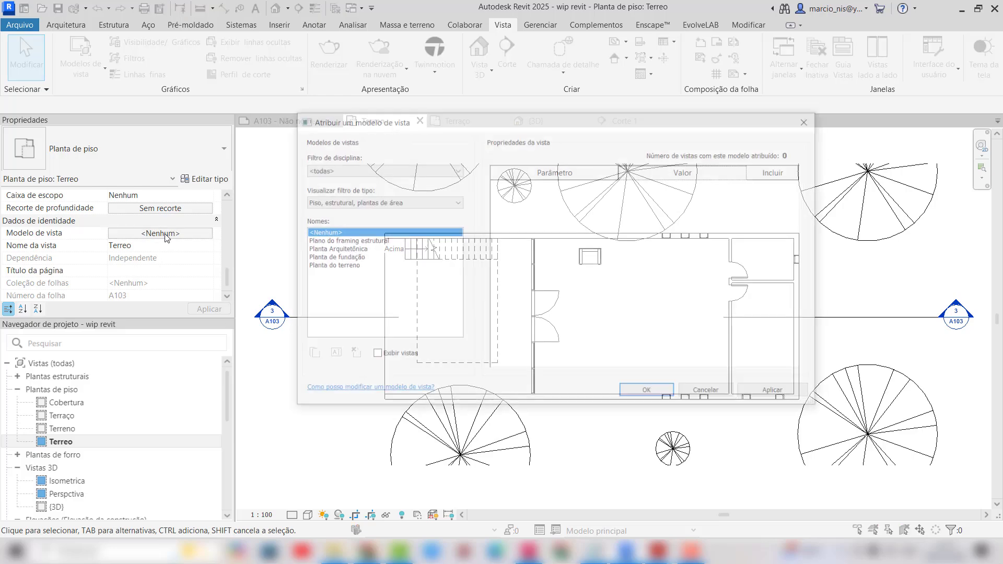
pyautogui.click(342, 202)
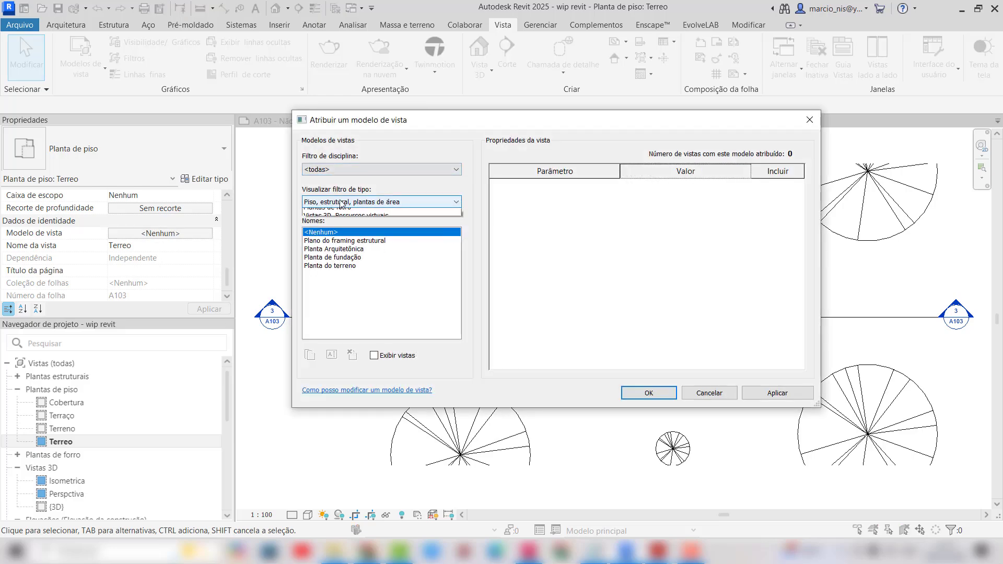
pyautogui.click(341, 214)
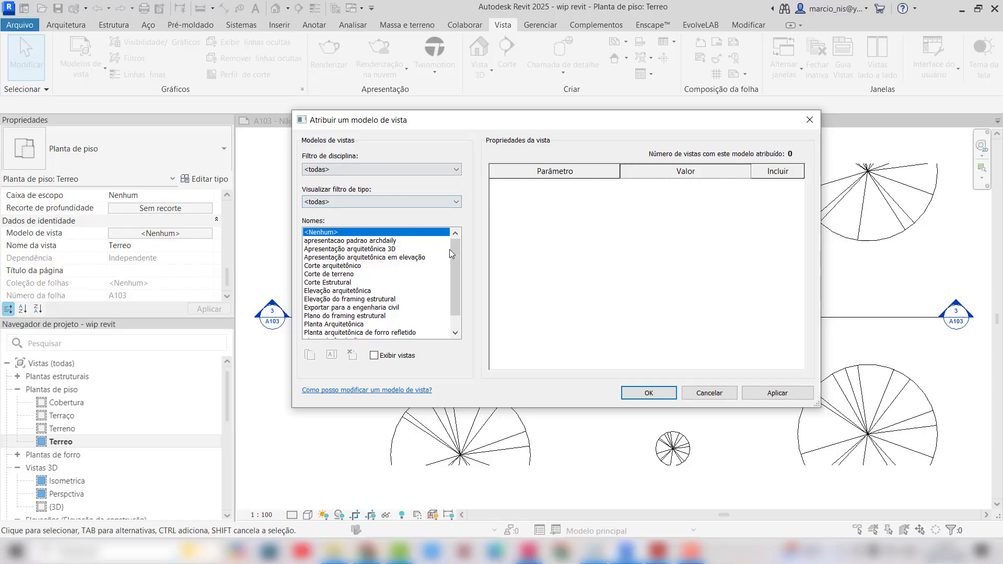
pyautogui.moveTo(458, 246); pyautogui.dragTo(464, 226)
pyautogui.click(340, 241)
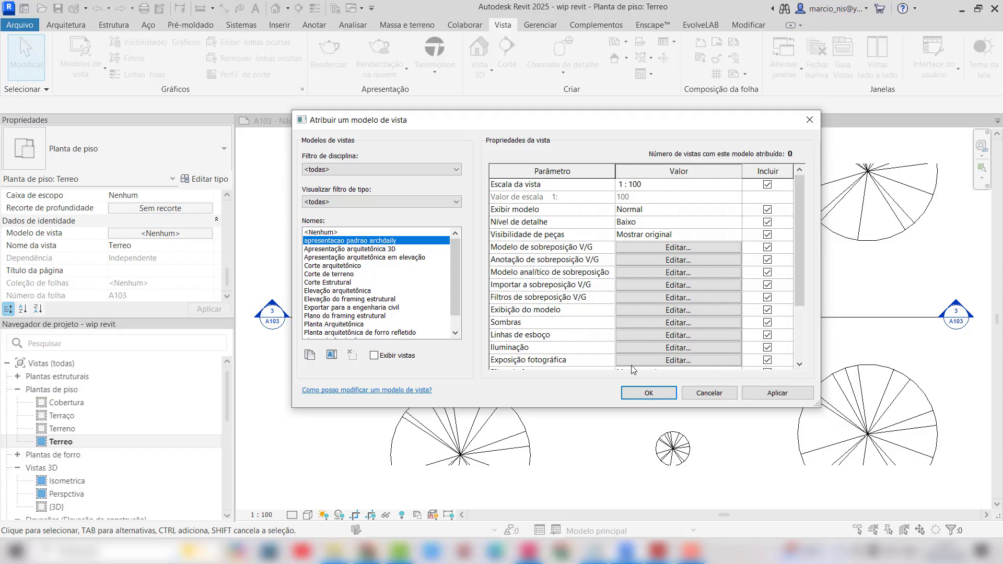
pyautogui.click(649, 393)
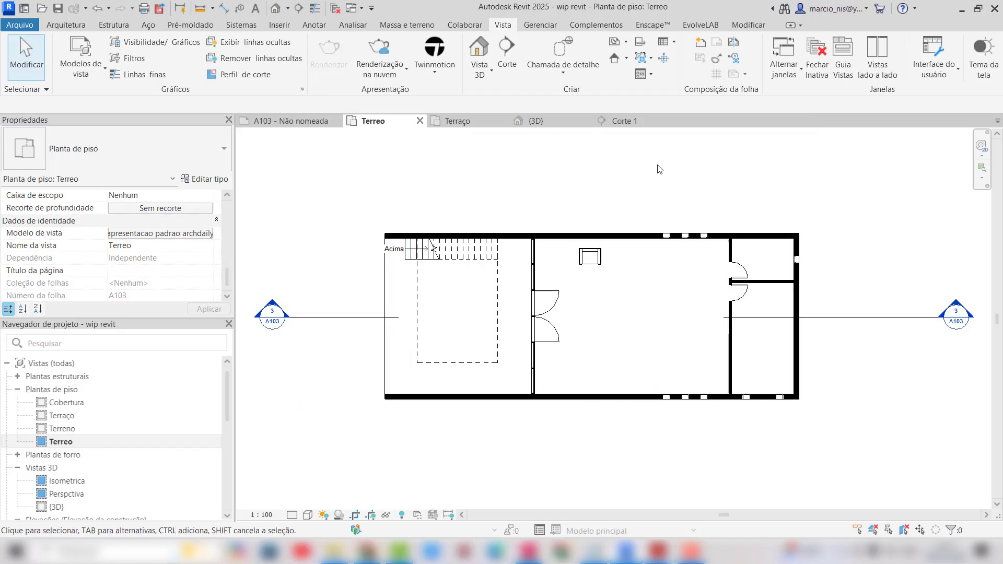
# Inspect the Terreo plan's walls and openings, and open sheet A103 to examine the plan, section and isometric viewports
pyautogui.scroll(-1, 571, 319)
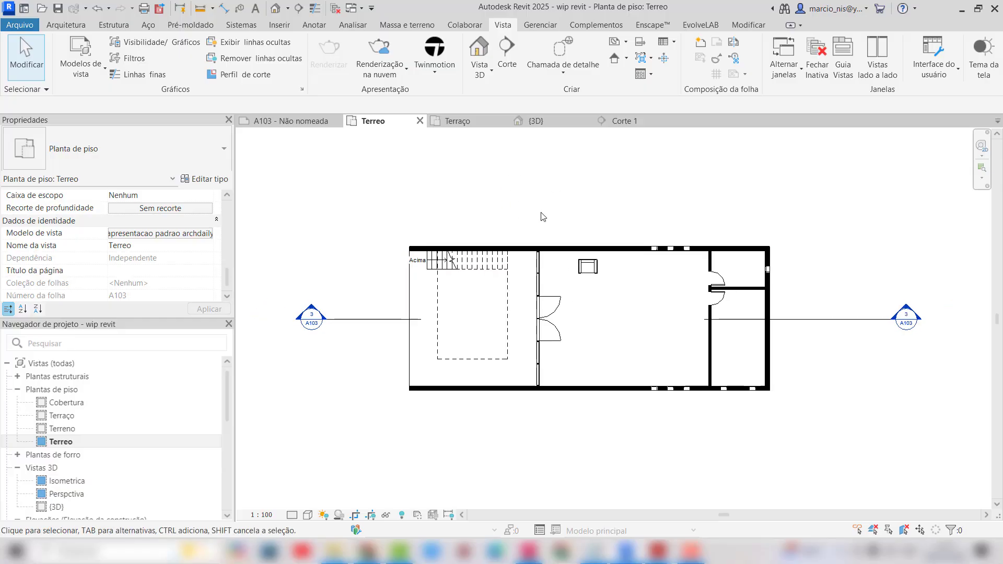
pyautogui.scroll(1, 572, 206)
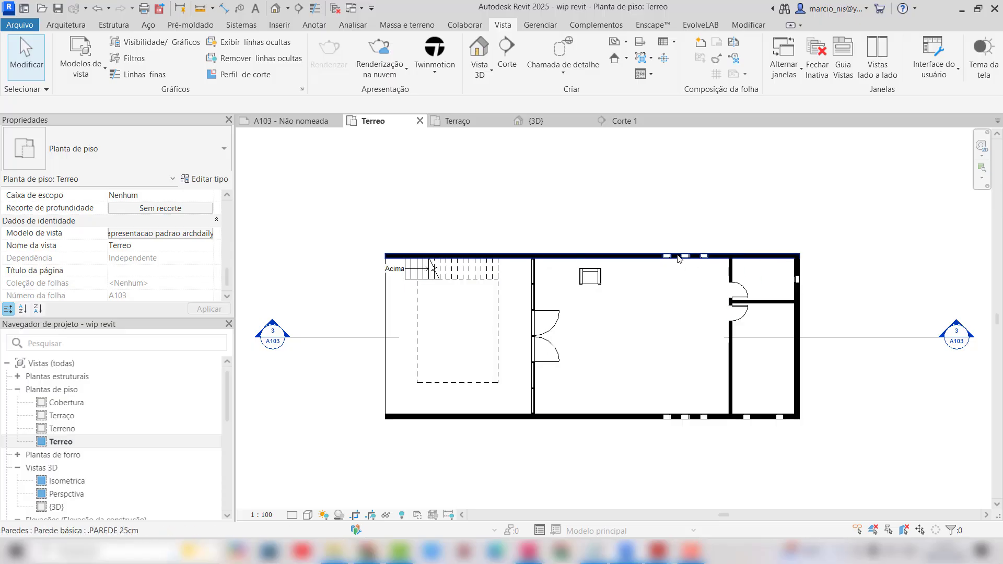
pyautogui.scroll(1, 640, 374)
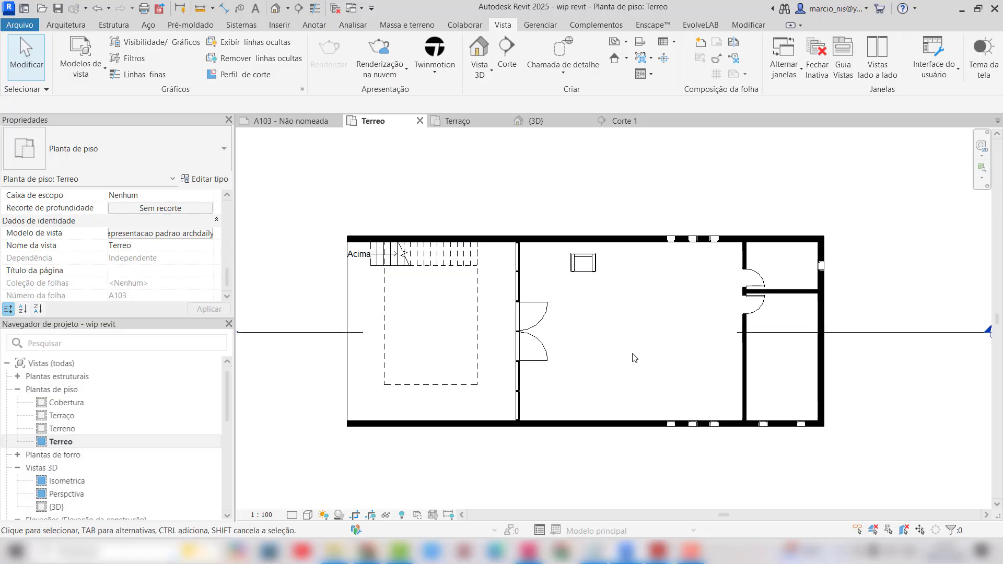
pyautogui.scroll(-2, 666, 283)
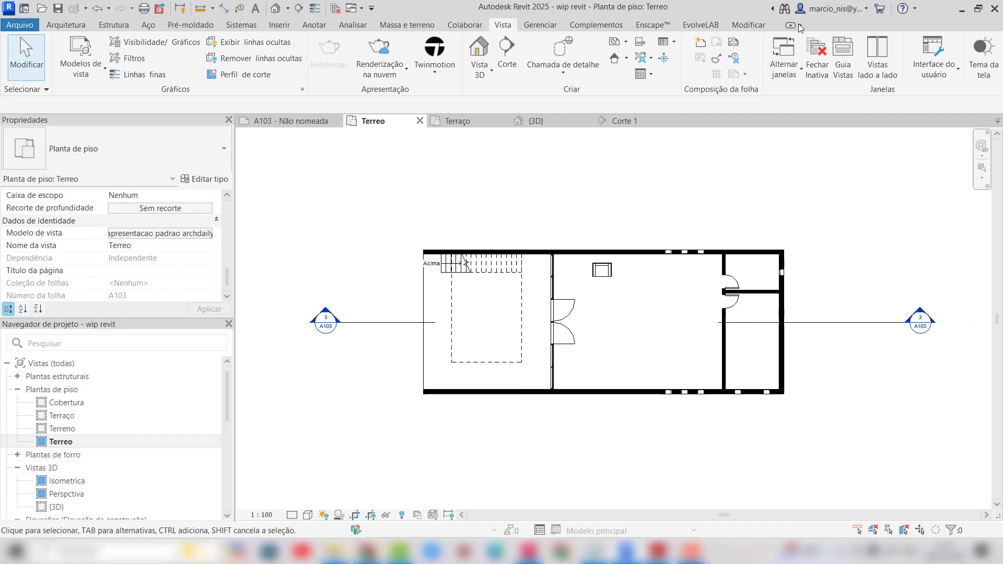
pyautogui.scroll(-1, 554, 266)
pyautogui.scroll(1, 512, 310)
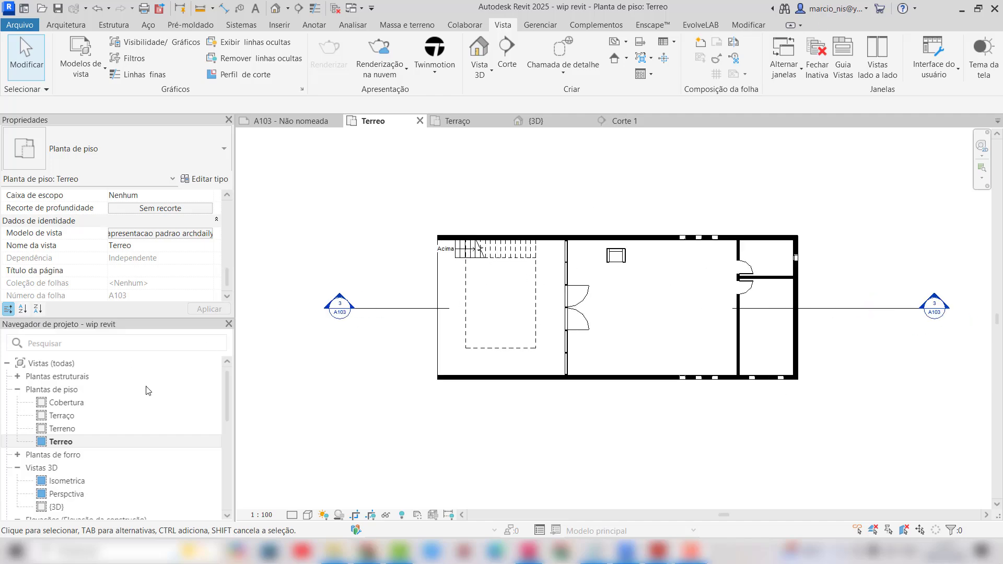
pyautogui.scroll(-6, 162, 445)
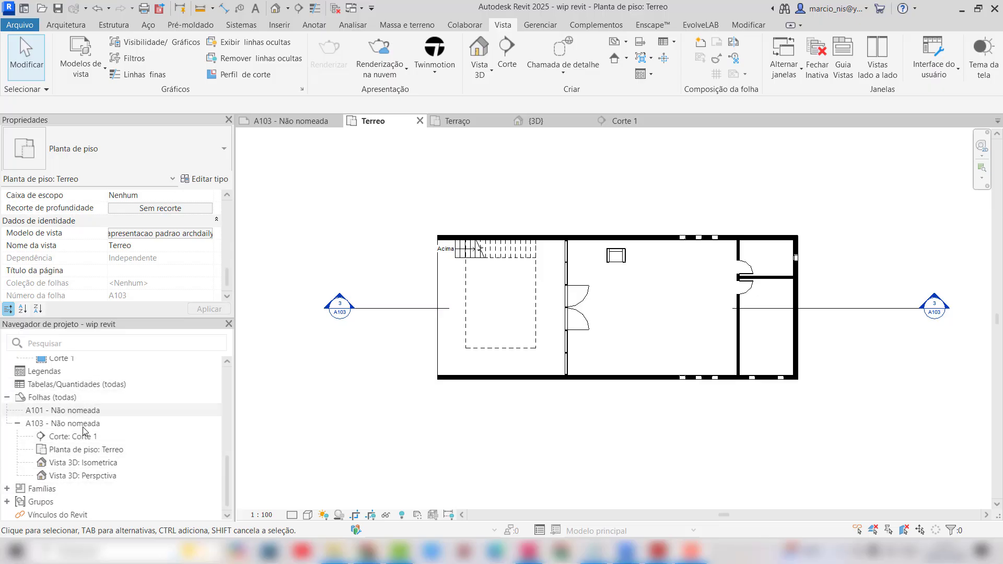
pyautogui.doubleClick(48, 424)
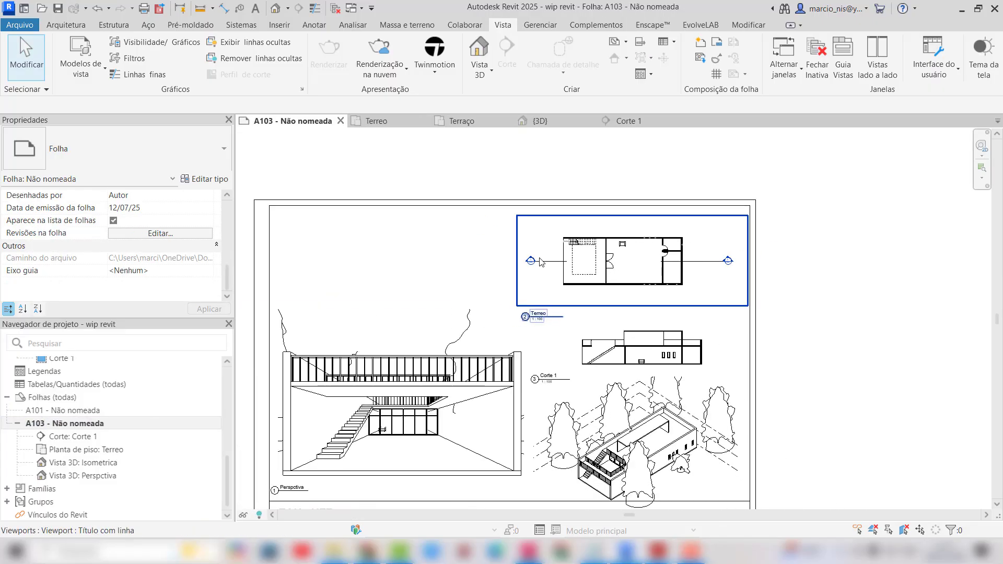
pyautogui.press('z')
pyautogui.press('f')
pyautogui.scroll(2, 649, 461)
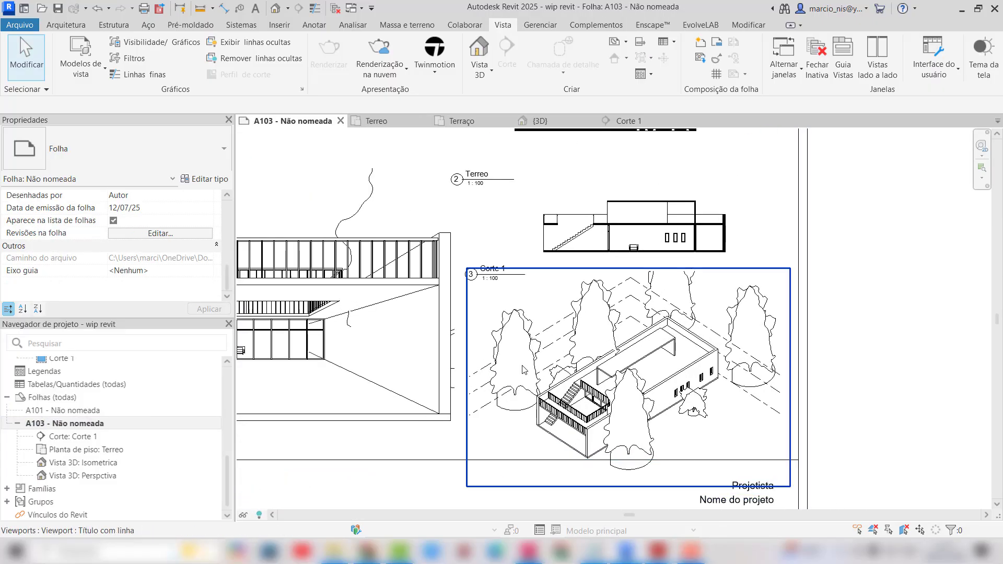
pyautogui.scroll(-1, 602, 279)
pyautogui.scroll(1, 637, 334)
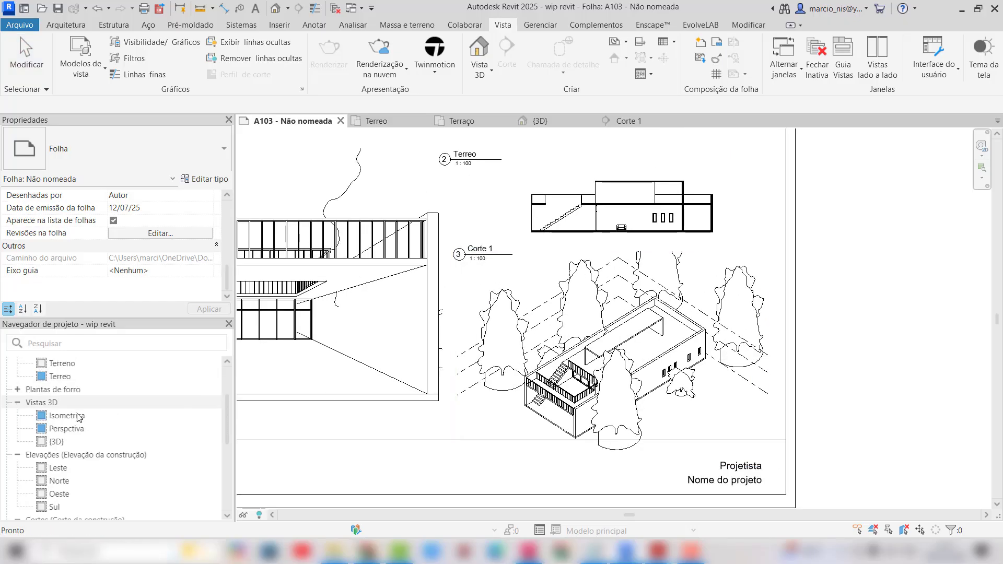
# Open the Isometrica 3D view and bring up its visibility/graphics overrides
pyautogui.click(68, 417)
pyautogui.doubleClick(68, 417)
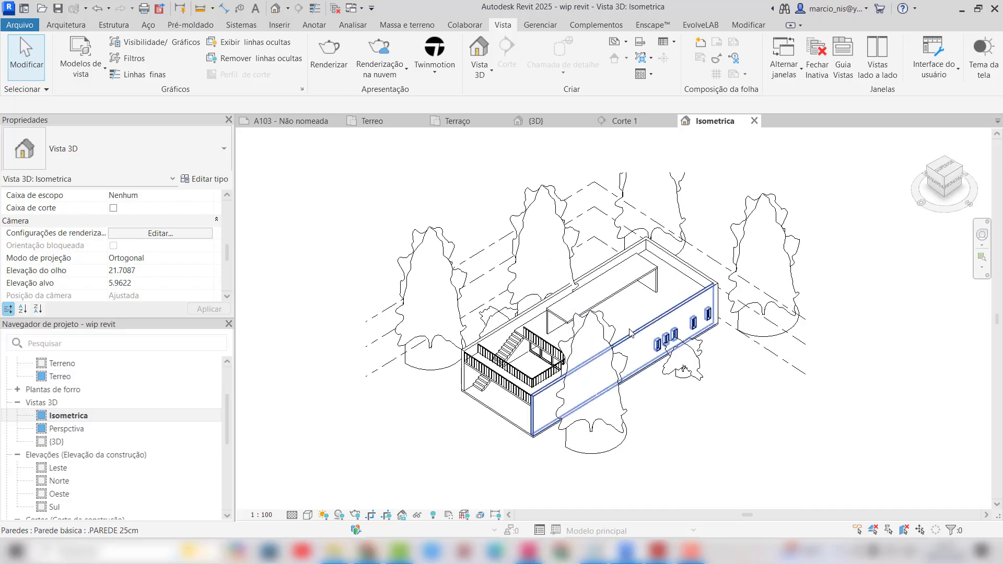
pyautogui.scroll(2, 585, 225)
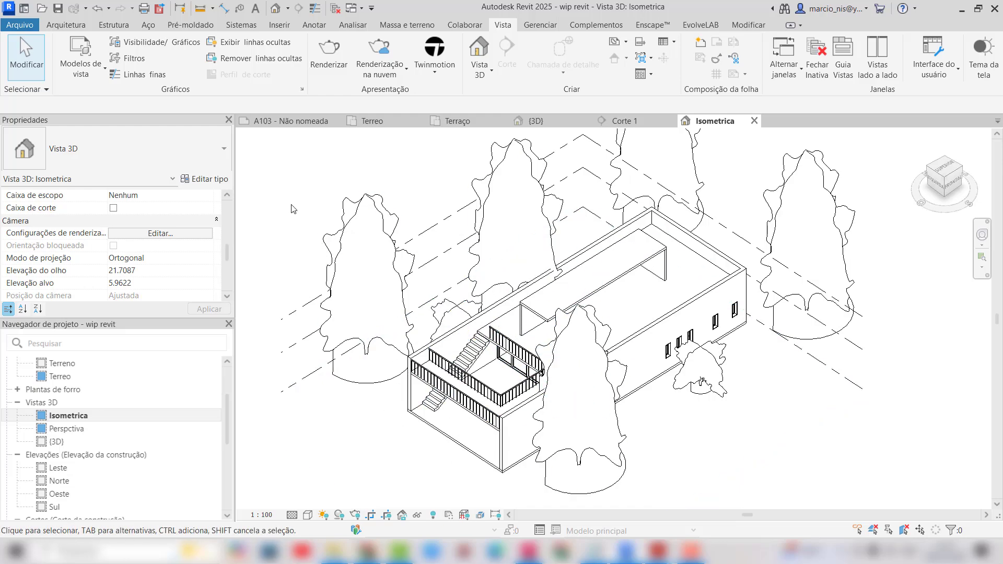
pyautogui.press('v')
pyautogui.press('v')
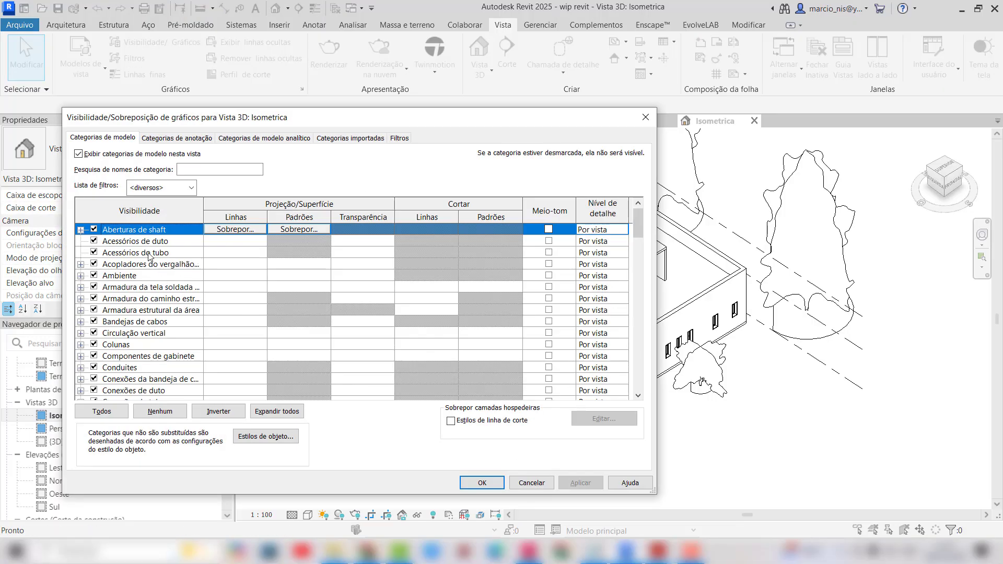
# Turn off the visibility of the Vegetação model category in the Isometrica view
pyautogui.click(177, 138)
pyautogui.click(137, 264)
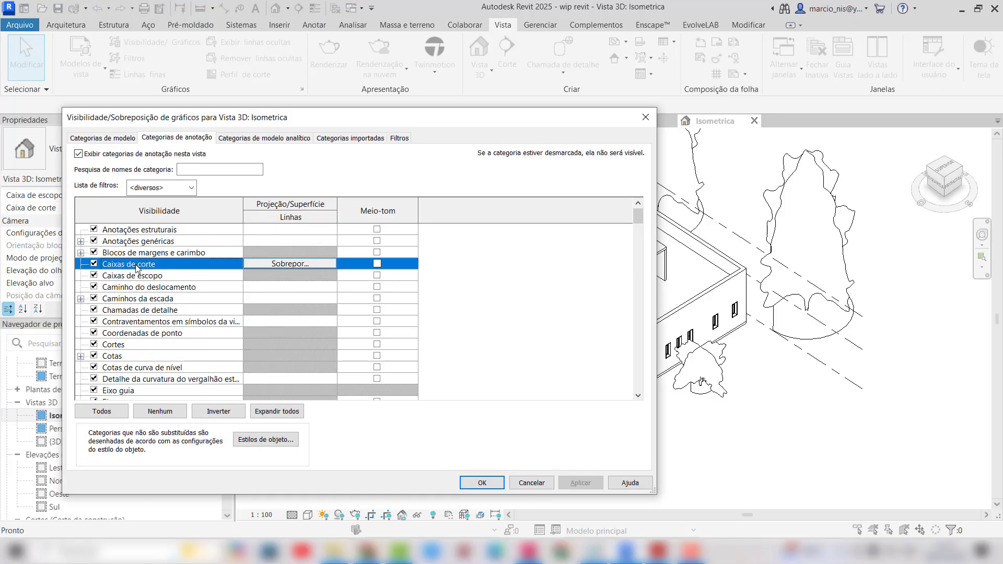
pyautogui.press('End')
pyautogui.scroll(2, 160, 324)
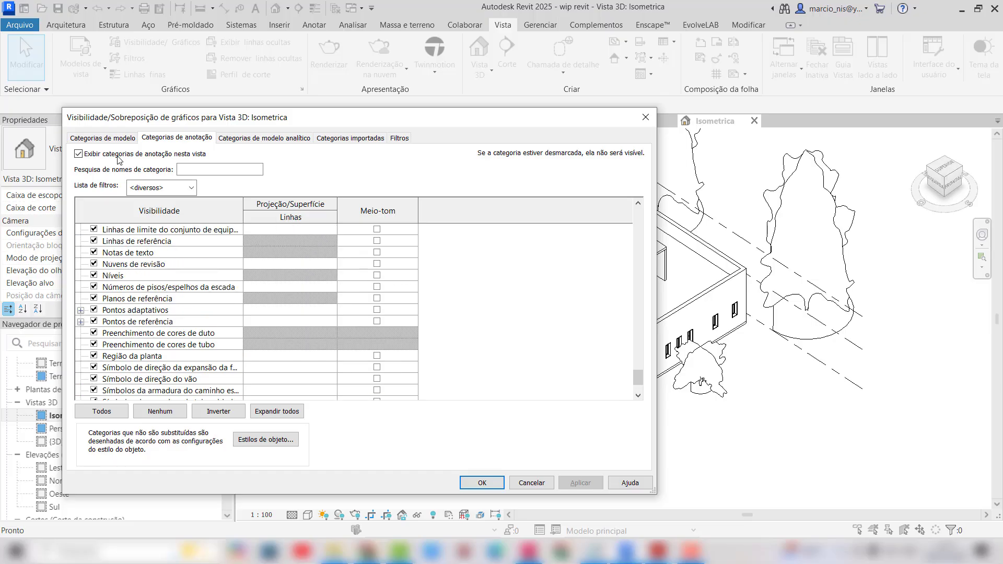
pyautogui.click(117, 138)
pyautogui.click(138, 298)
pyautogui.press('v')
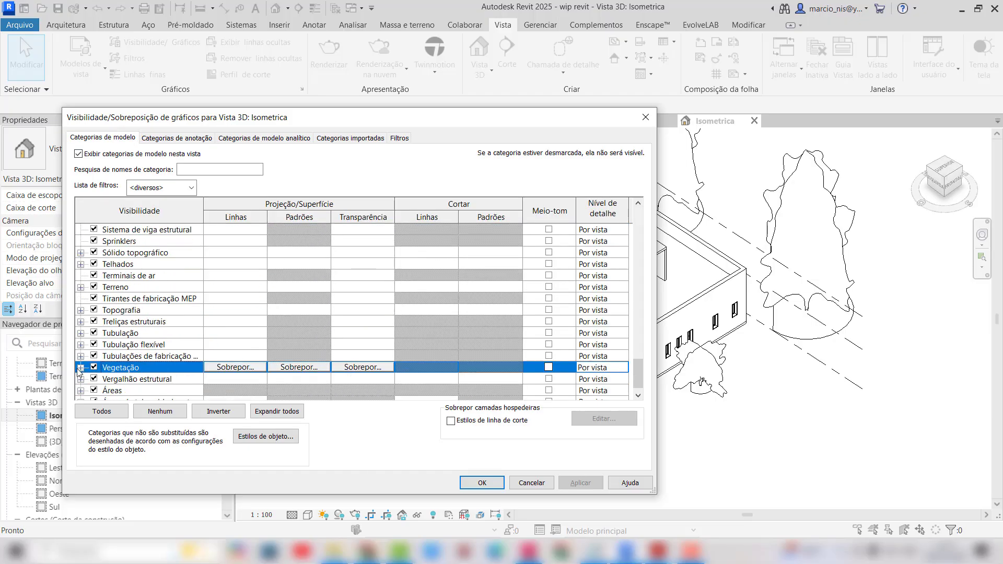
pyautogui.click(80, 368)
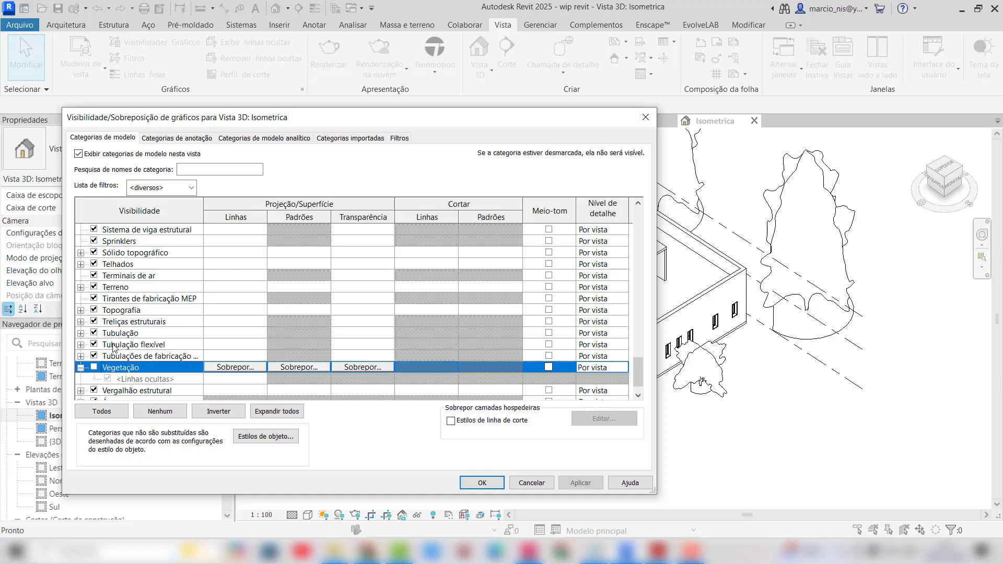
# Turn off the Níveis annotation category in the Isometrica view and accept the graphics overrides
pyautogui.click(183, 138)
pyautogui.click(129, 268)
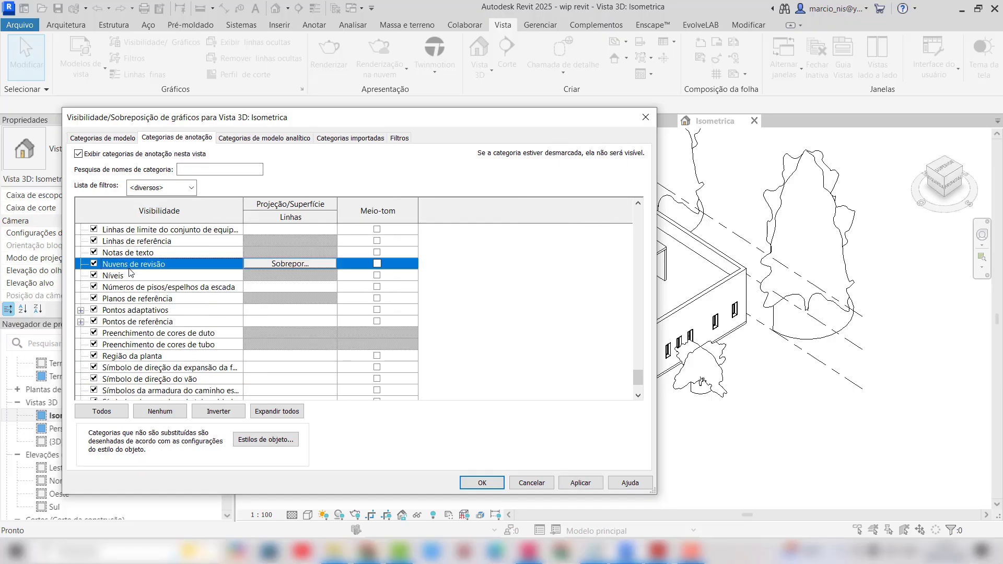
pyautogui.click(94, 275)
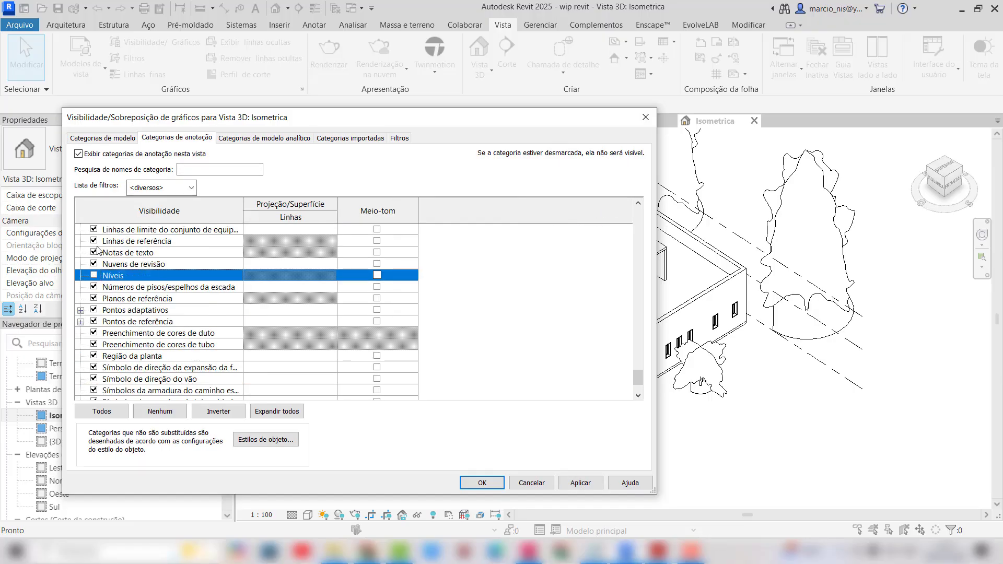
pyautogui.click(483, 482)
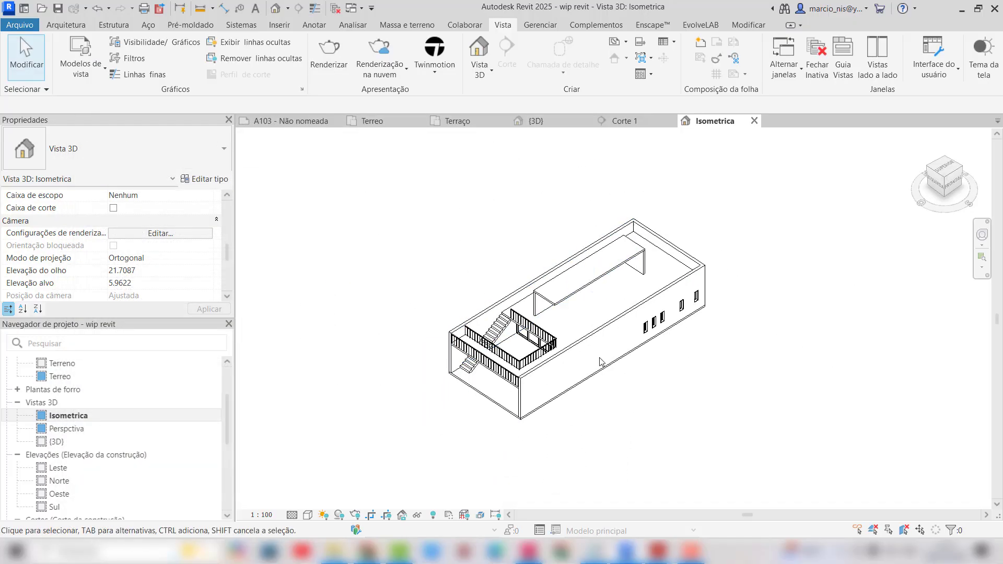
# Enable the section box (Caixa de corte) in the properties of the Isometrica view
pyautogui.scroll(2, 600, 362)
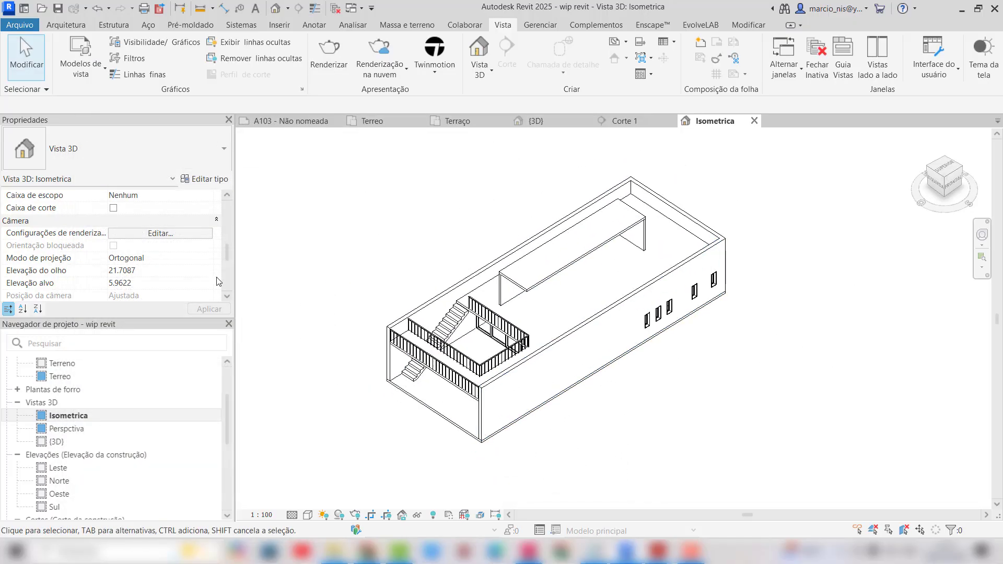
pyautogui.moveTo(227, 253); pyautogui.dragTo(241, 231)
pyautogui.scroll(3, 126, 276)
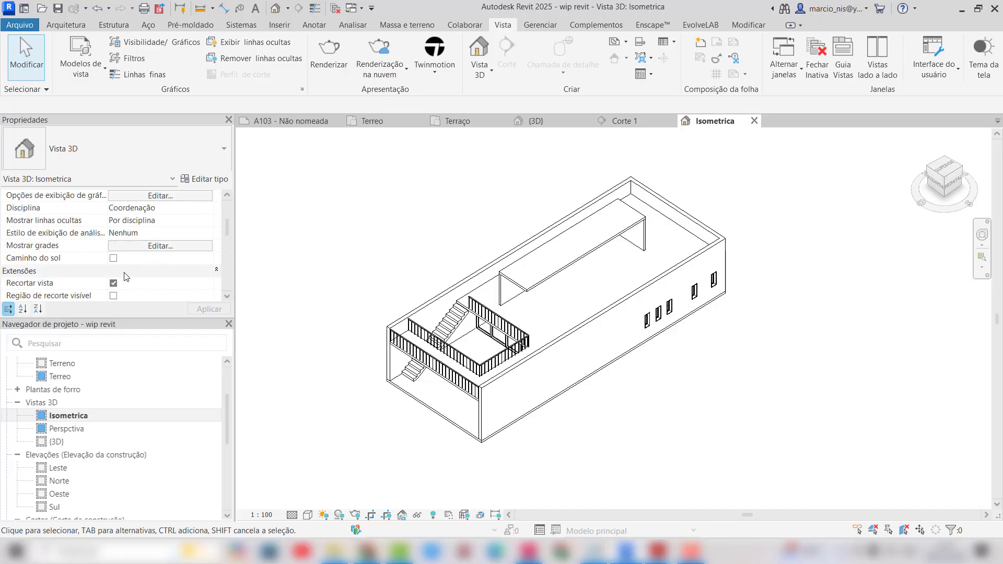
pyautogui.scroll(3, 126, 277)
pyautogui.scroll(-3, 194, 256)
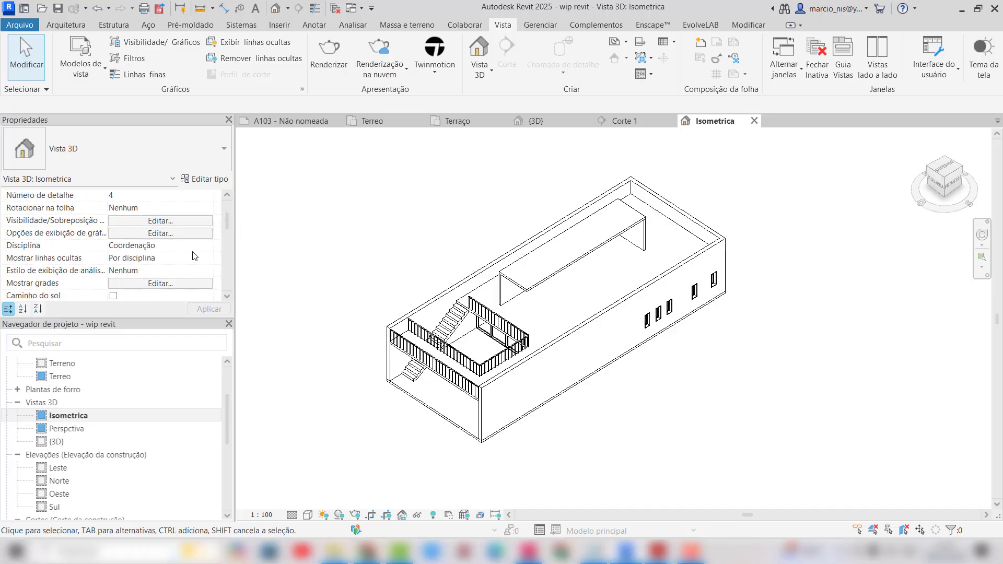
pyautogui.scroll(-3, 194, 255)
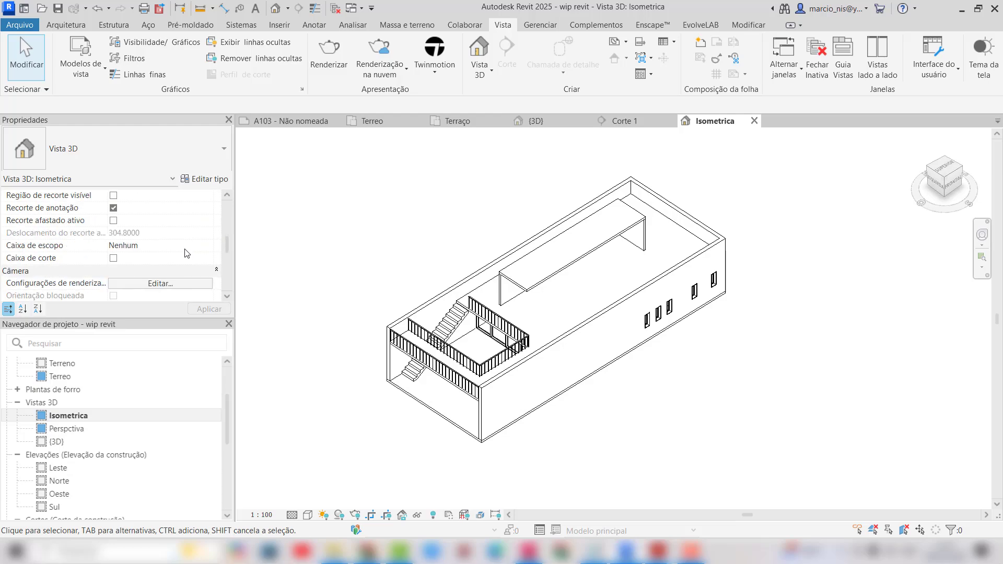
pyautogui.click(114, 258)
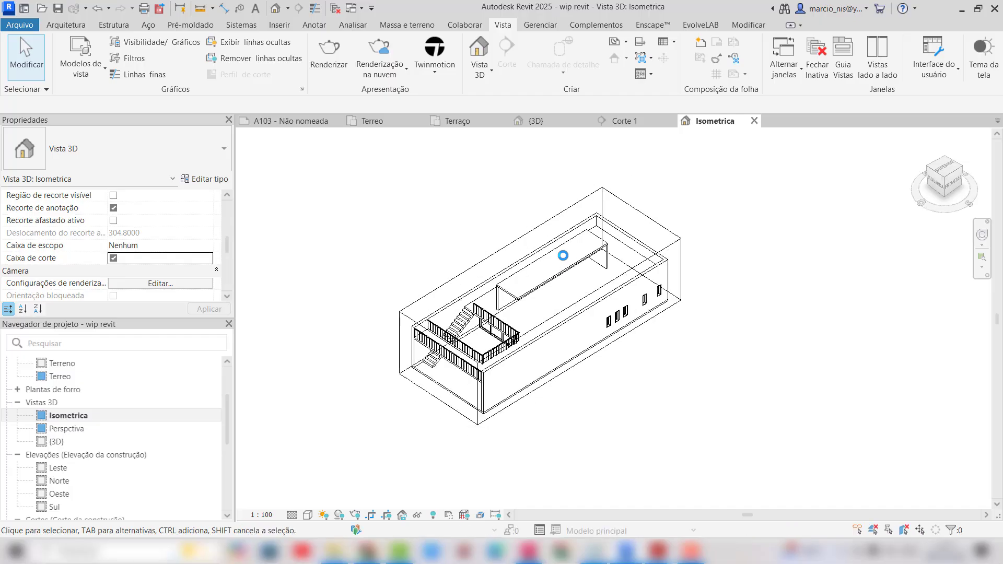
# Lower the upper face of the section box to below the upper slab, cutting through the ground-floor walls and exposing the interior
pyautogui.click(616, 211)
pyautogui.scroll(2, 527, 319)
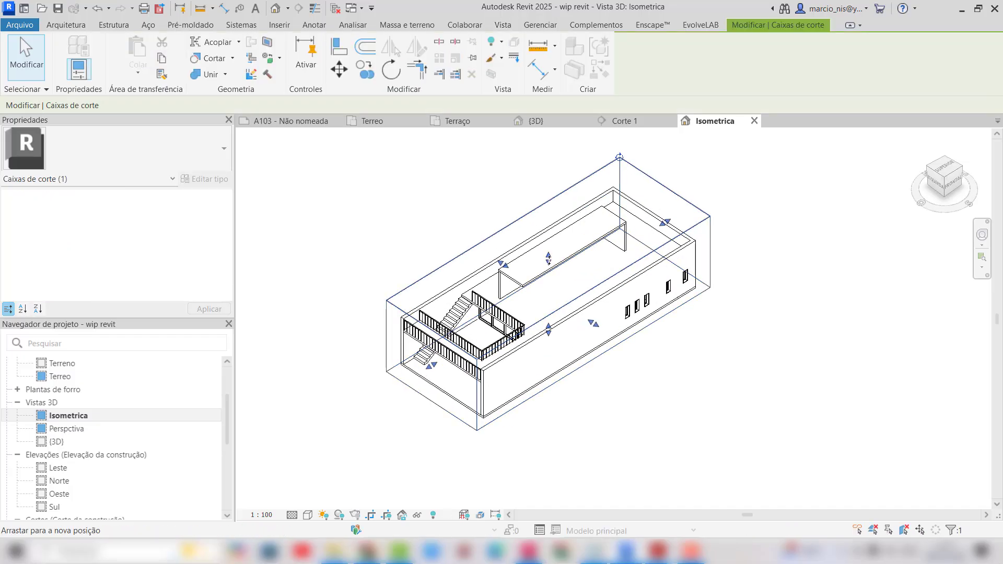
pyautogui.moveTo(547, 274); pyautogui.dragTo(555, 311)
pyautogui.scroll(3, 551, 309)
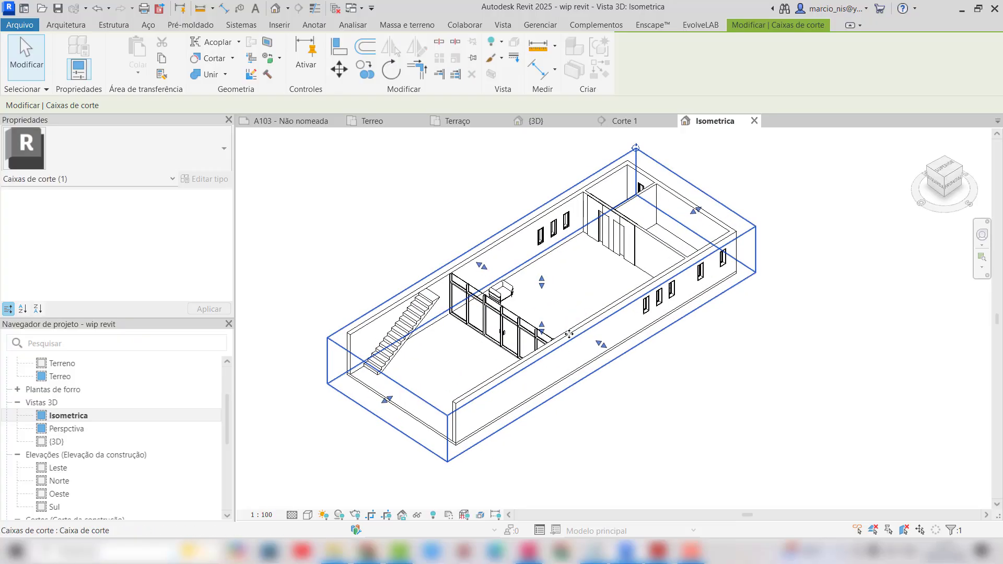
pyautogui.click(805, 348)
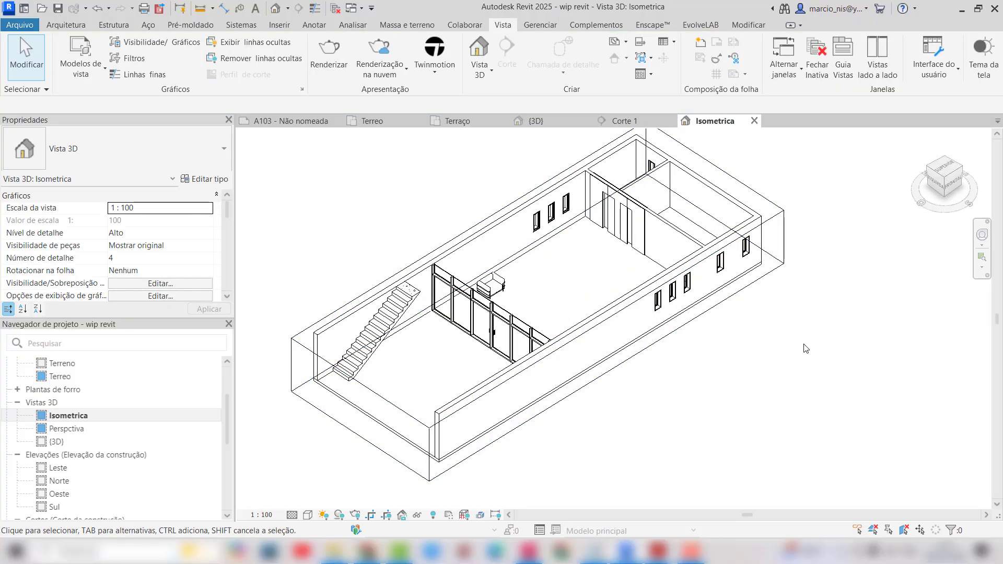
pyautogui.click(550, 184)
pyautogui.moveTo(537, 277)
pyautogui.mouseDown()
pyautogui.moveTo(537, 291)
pyautogui.moveTo(537, 281)
pyautogui.mouseUp()
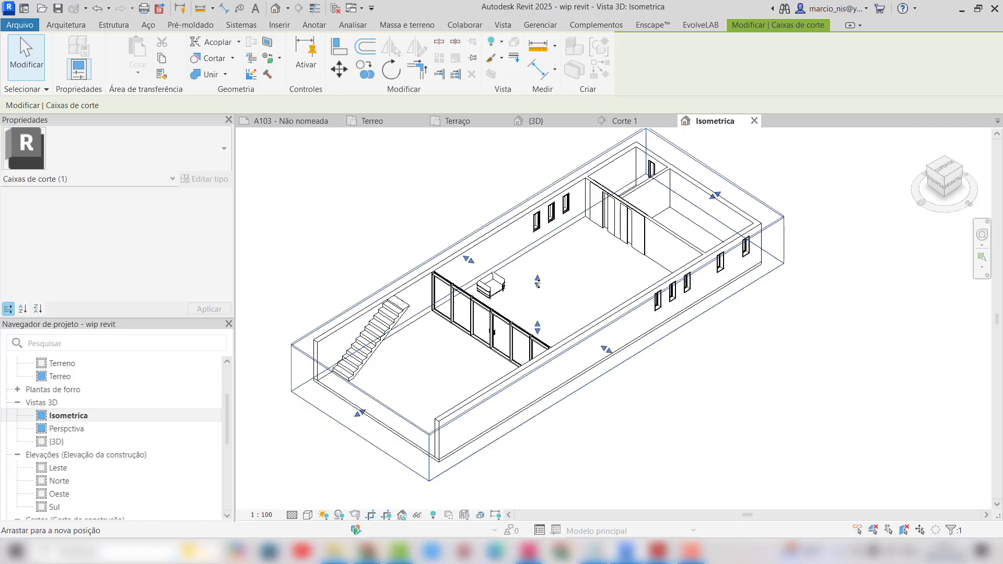
pyautogui.click(769, 355)
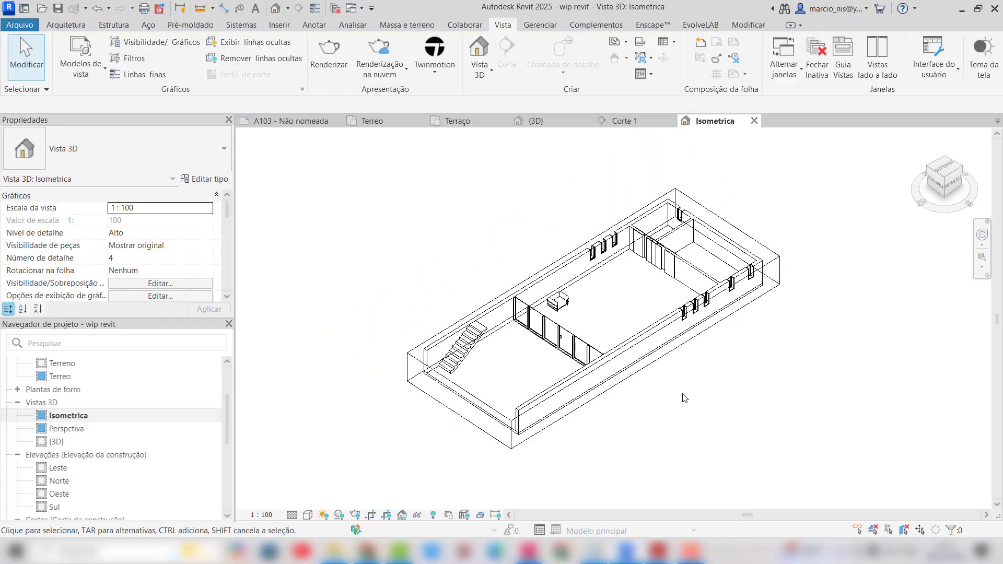
pyautogui.scroll(-1, 630, 390)
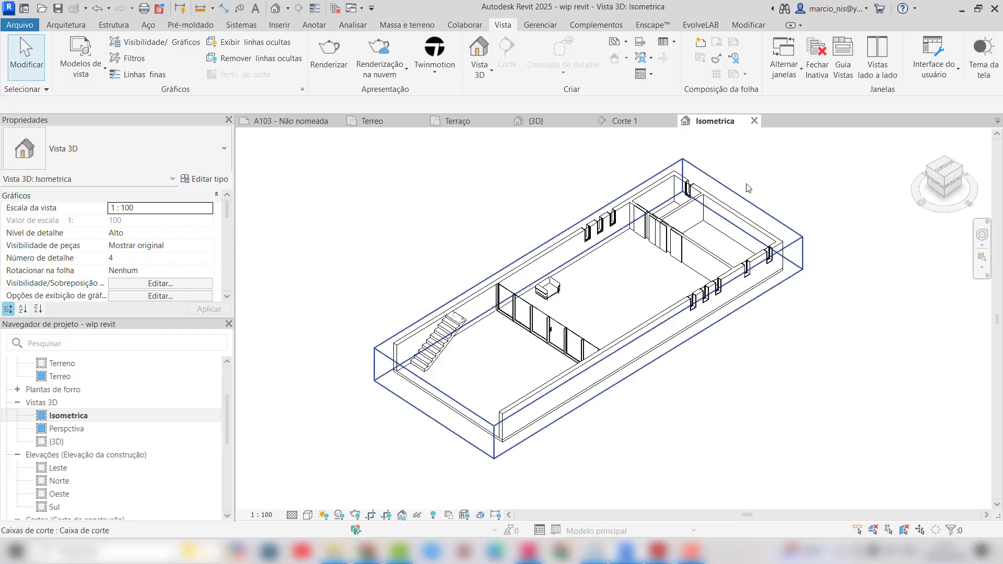
pyautogui.click(697, 174)
pyautogui.rightClick(700, 174)
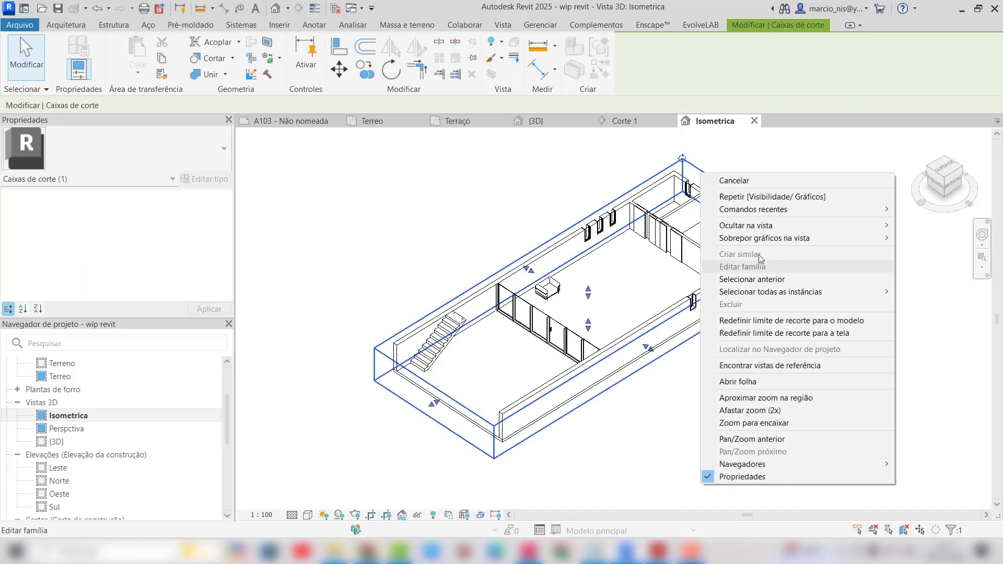
pyautogui.click(573, 182)
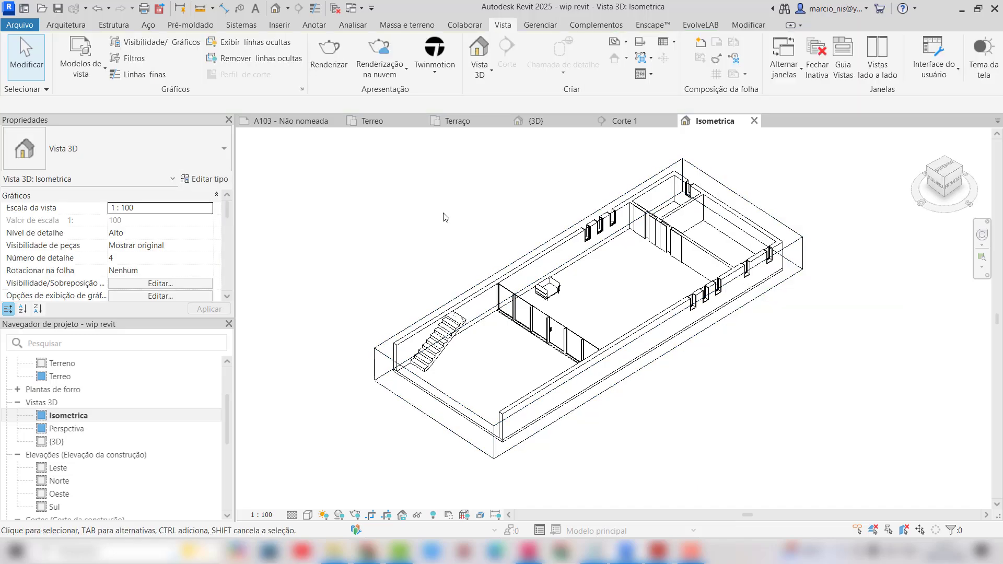
# Turn off the Caixas de corte annotation category in the Isometrica view and dismiss the save reminder
pyautogui.press('v')
pyautogui.press('v')
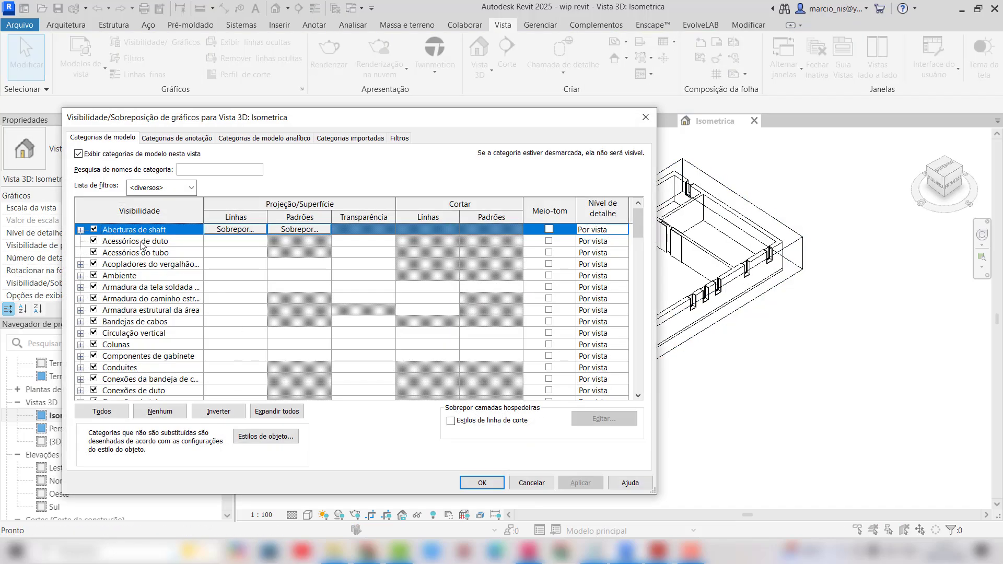
pyautogui.click(186, 140)
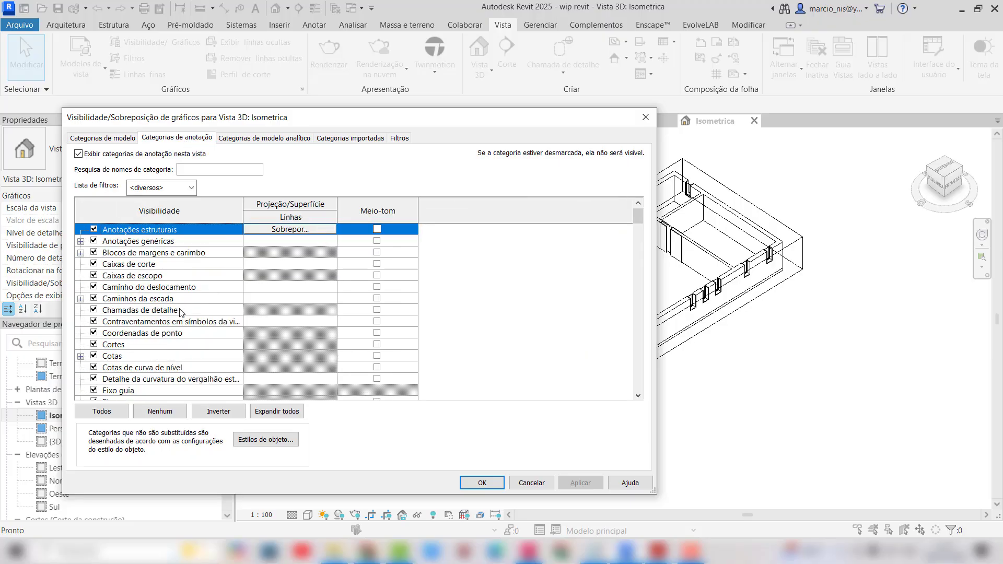
pyautogui.click(94, 263)
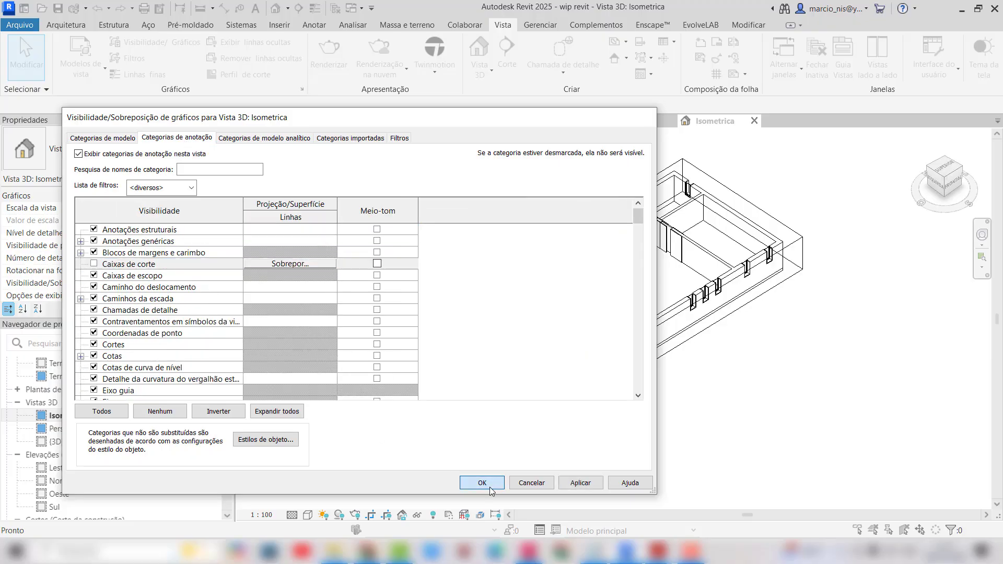
pyautogui.click(482, 482)
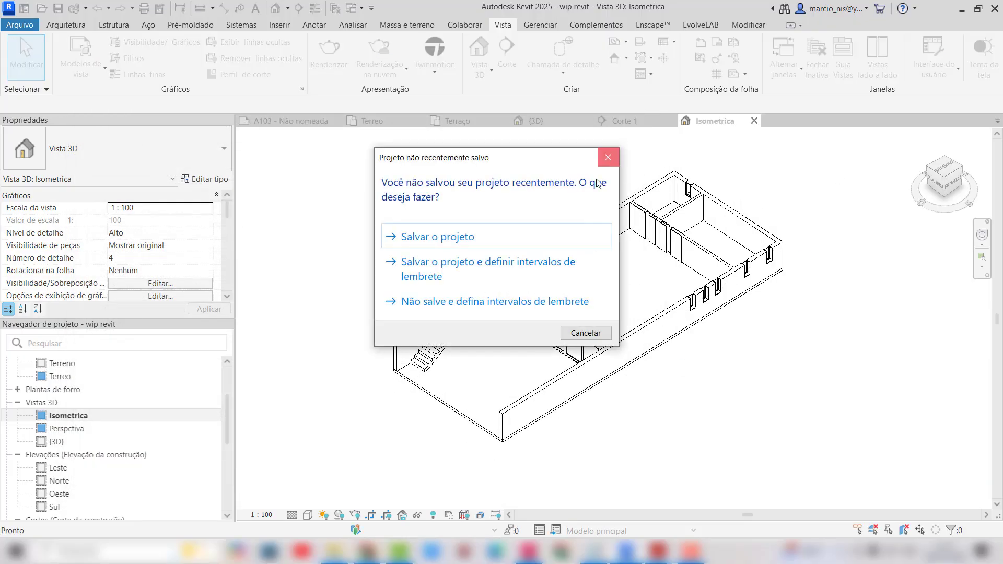
pyautogui.click(608, 157)
# Turn on shadows in the Isometrica view
pyautogui.click(338, 515)
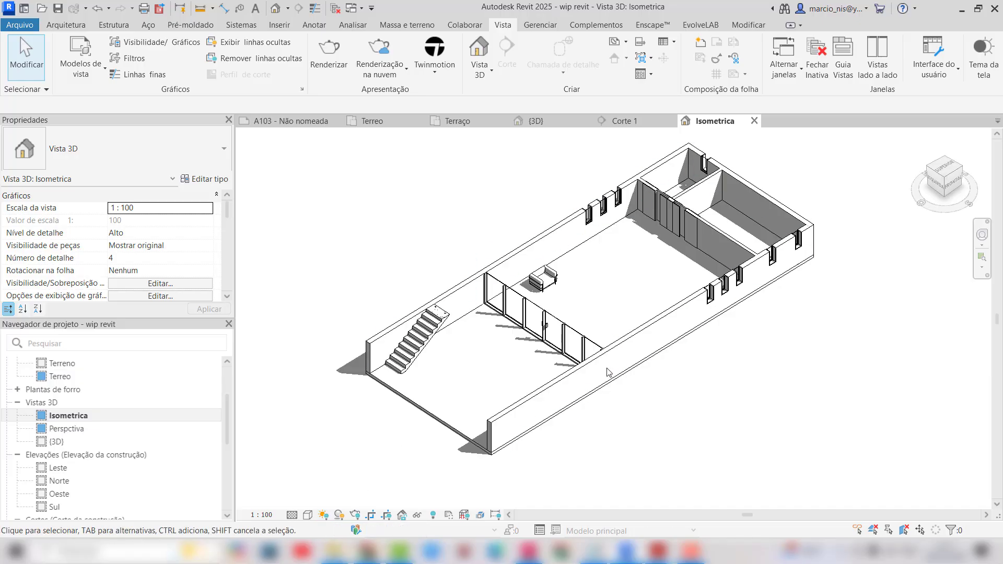
pyautogui.moveTo(641, 414); pyautogui.dragTo(635, 419, button='middle')
pyautogui.moveTo(695, 381); pyautogui.dragTo(689, 386, button='middle')
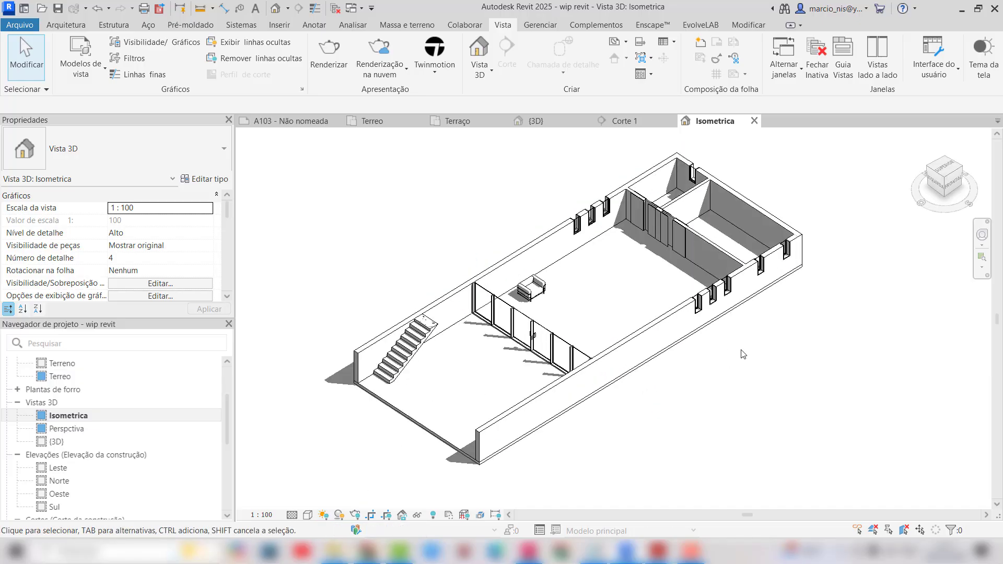
# Open sheet A103 and nudge the Isometrica viewport up until its drawing sits just below the Corte 1 section
pyautogui.scroll(-5, 174, 385)
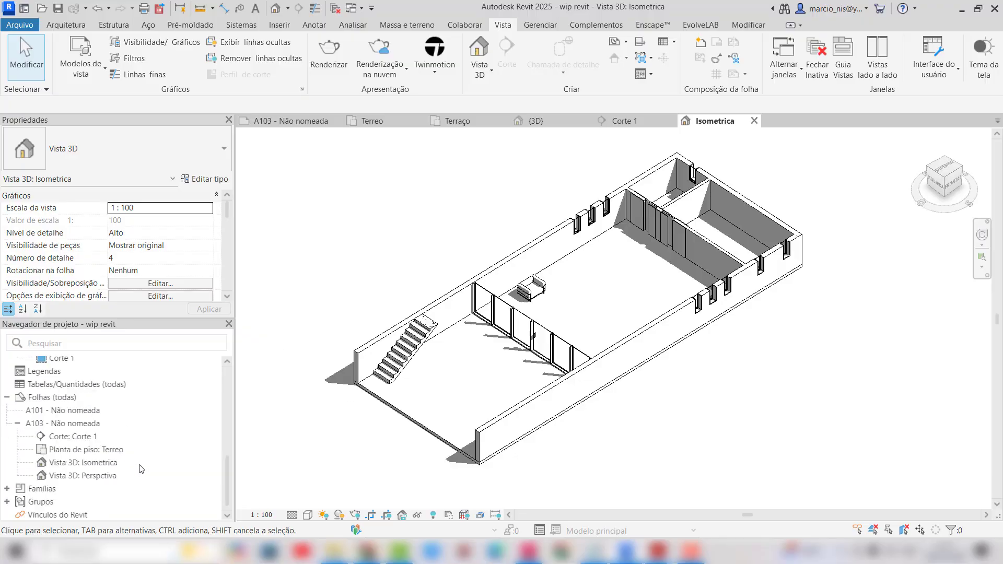
pyautogui.doubleClick(62, 426)
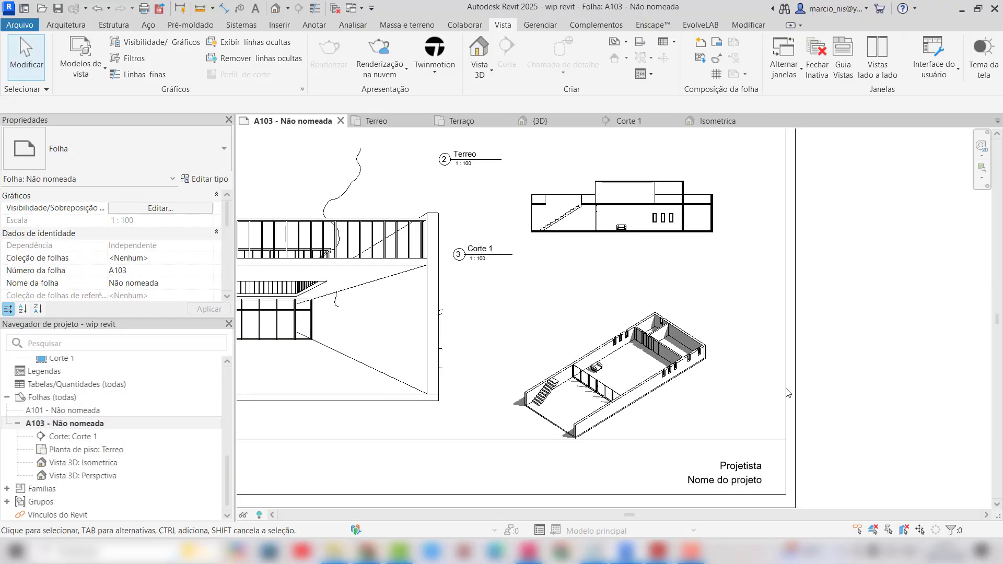
pyautogui.scroll(-2, 899, 391)
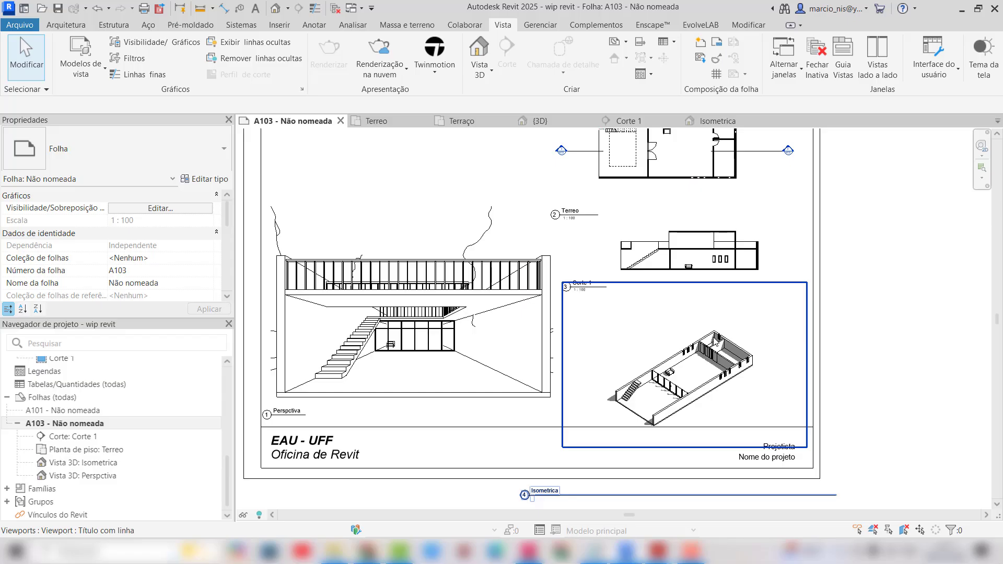
pyautogui.click(807, 391)
pyautogui.press('Up')
pyautogui.press('Up')
pyautogui.press('Up')
pyautogui.press('Up')
pyautogui.press('Up')
pyautogui.press('Up')
pyautogui.press('Up')
pyautogui.press('Up')
pyautogui.press('Up')
pyautogui.press('Up')
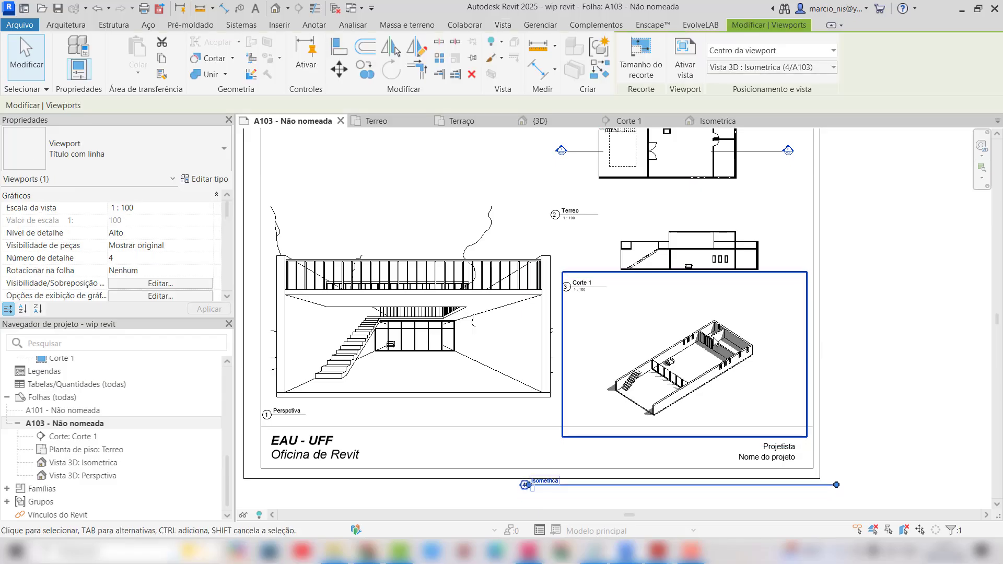
pyautogui.press('Up')
pyautogui.press('Up')
# Nudge the Corte 1 viewport slightly up toward the Terreo plan on the sheet
pyautogui.click(809, 234)
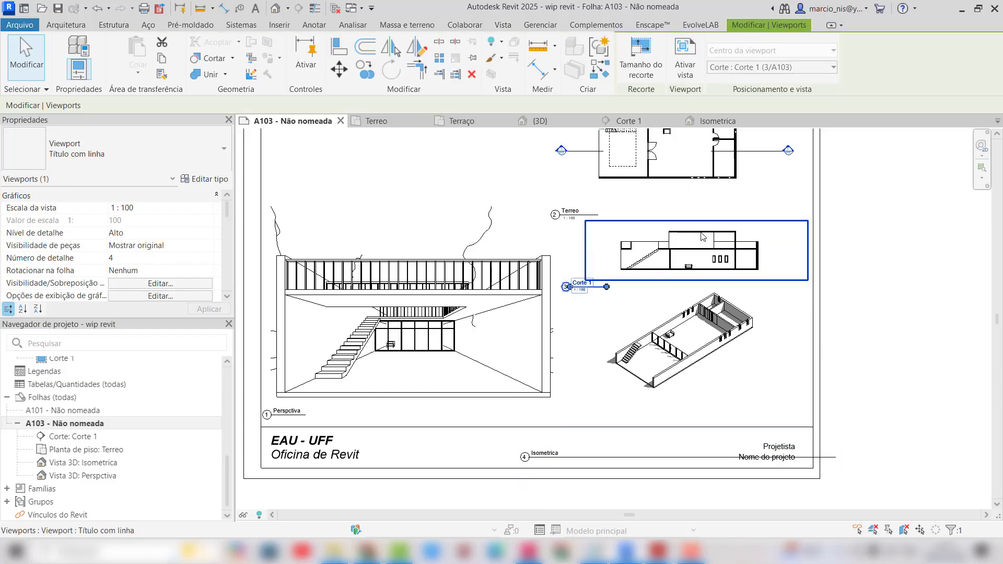
pyautogui.press('Up')
pyautogui.press('Up')
pyautogui.press('Up')
pyautogui.press('Up')
# Move the Terreo viewport to the right and slightly up, roughly aligning the plan with the Corte 1 section below it
pyautogui.click(697, 198)
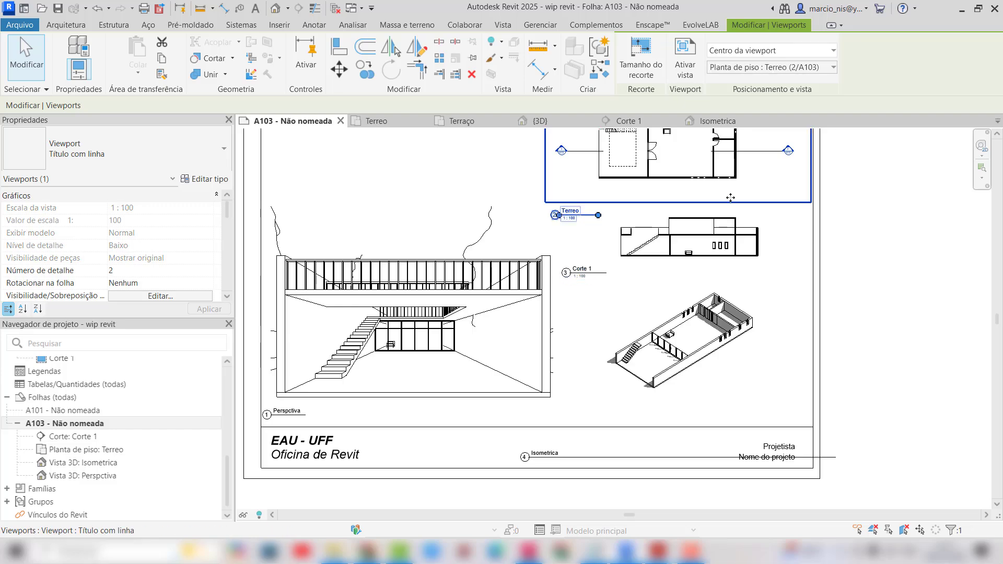
pyautogui.scroll(3, 698, 198)
pyautogui.scroll(-3, 680, 313)
pyautogui.click(844, 261)
pyautogui.click(658, 220)
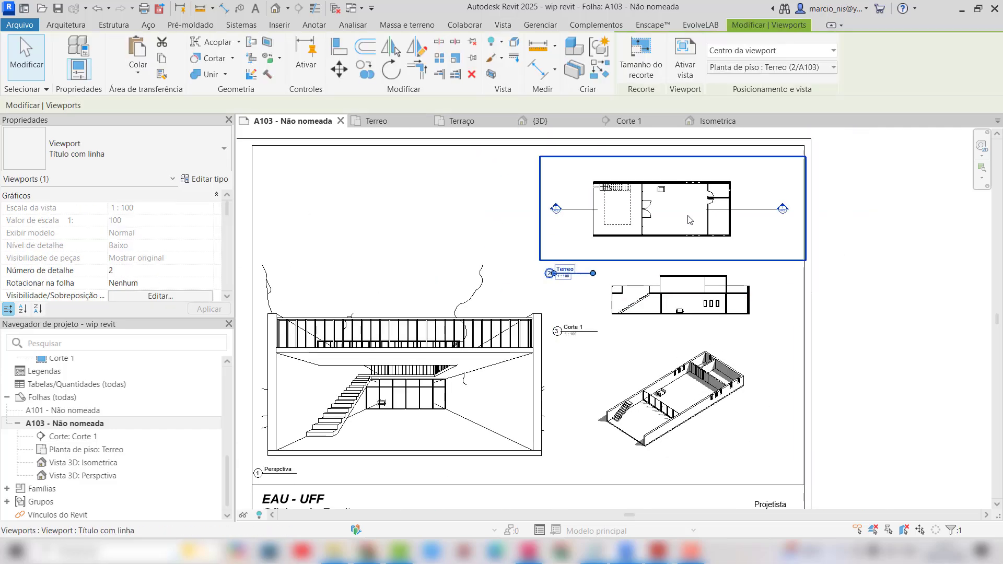
pyautogui.moveTo(658, 220); pyautogui.dragTo(689, 219)
pyautogui.press('Left')
pyautogui.press('Left')
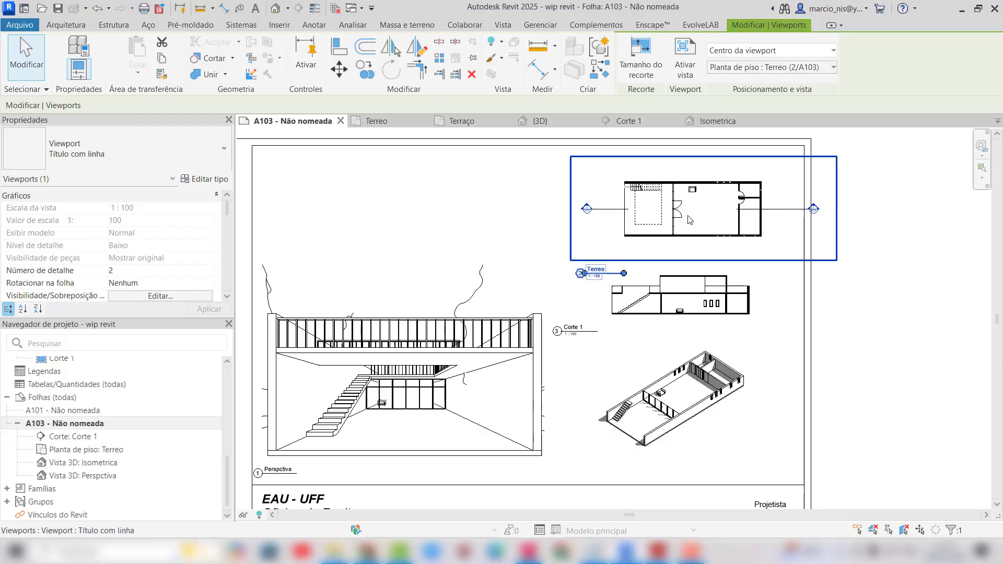
pyautogui.press('Up')
pyautogui.press('Left')
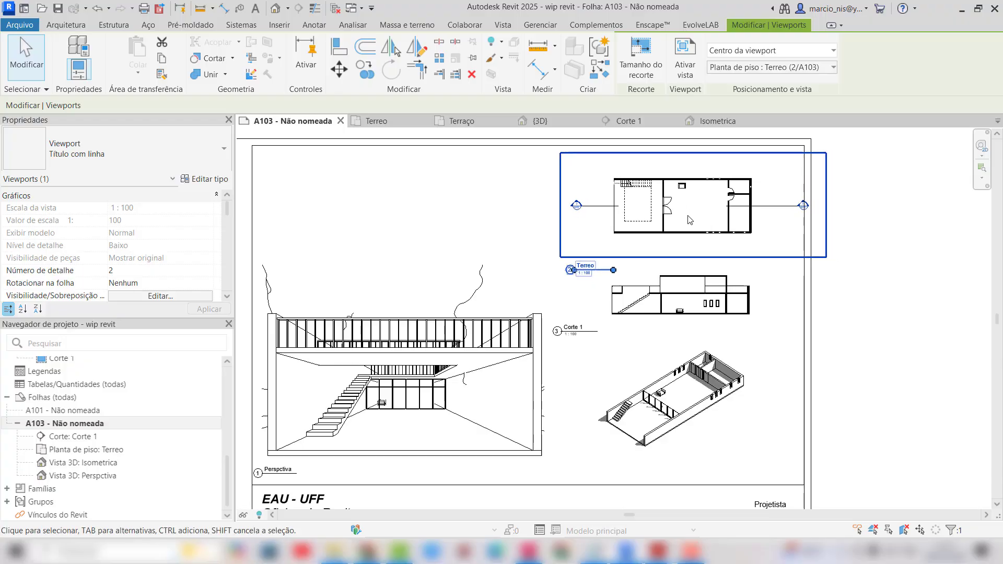
pyautogui.click(908, 183)
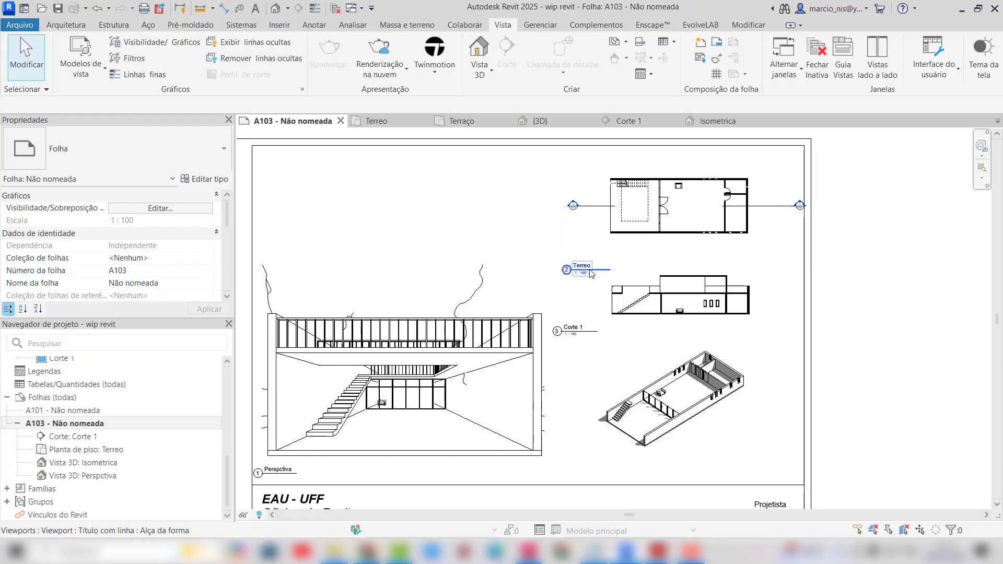
# Reposition the Terreo and Corte 1 view titles close beneath their drawings, aligned with each other at the left
pyautogui.moveTo(590, 274); pyautogui.dragTo(610, 248)
pyautogui.click(592, 332)
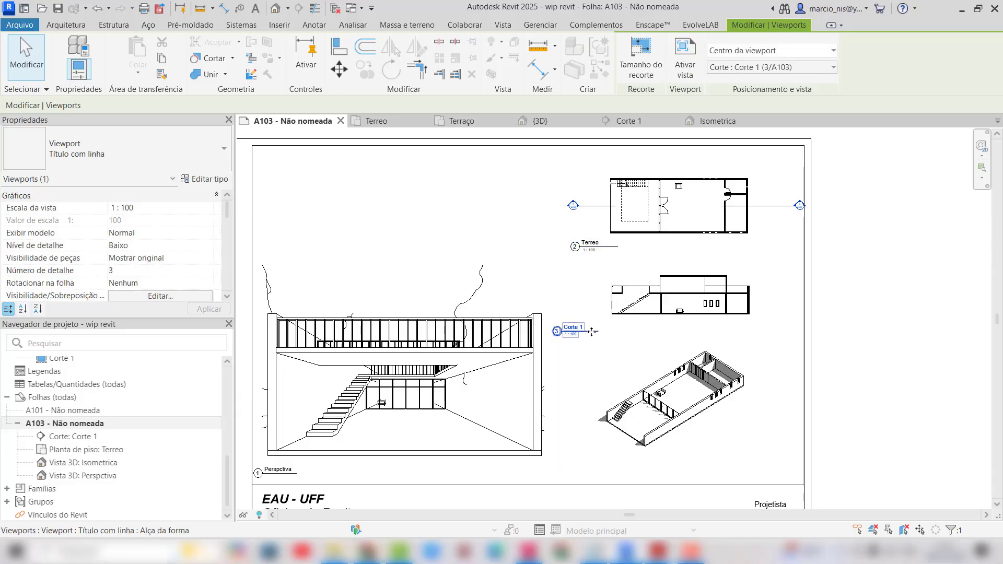
pyautogui.moveTo(608, 322); pyautogui.dragTo(612, 327)
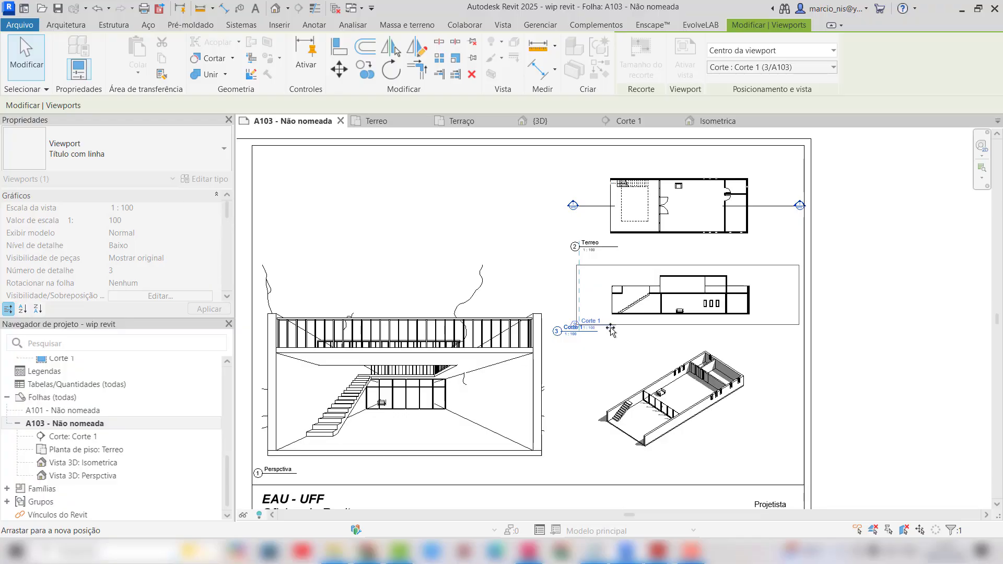
# Shift the Isometrica viewport slightly up, closer to the Corte 1 title
pyautogui.moveTo(659, 373); pyautogui.dragTo(684, 336)
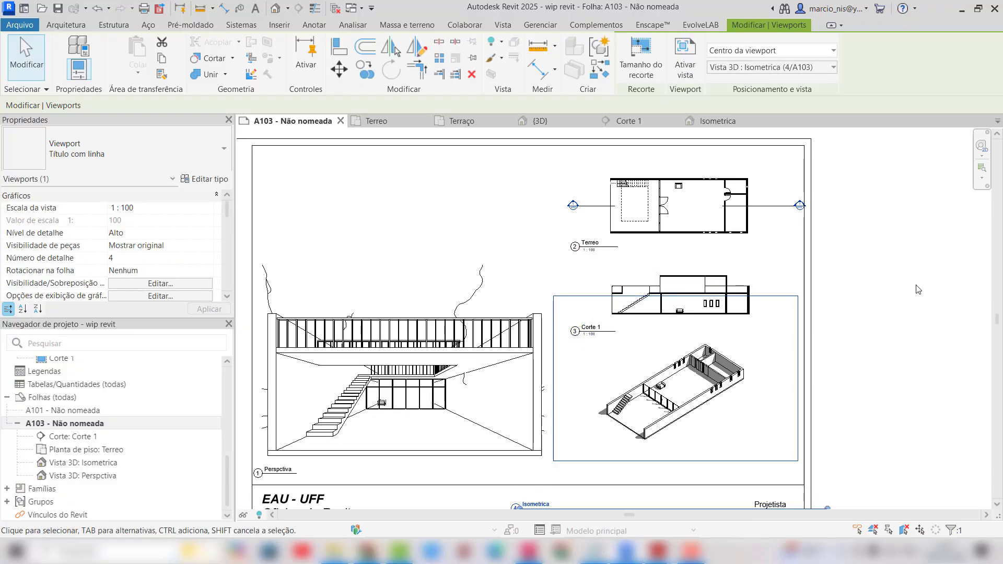
pyautogui.press('Escape')
pyautogui.scroll(-2, 642, 247)
pyautogui.click(664, 355)
pyautogui.press('Escape')
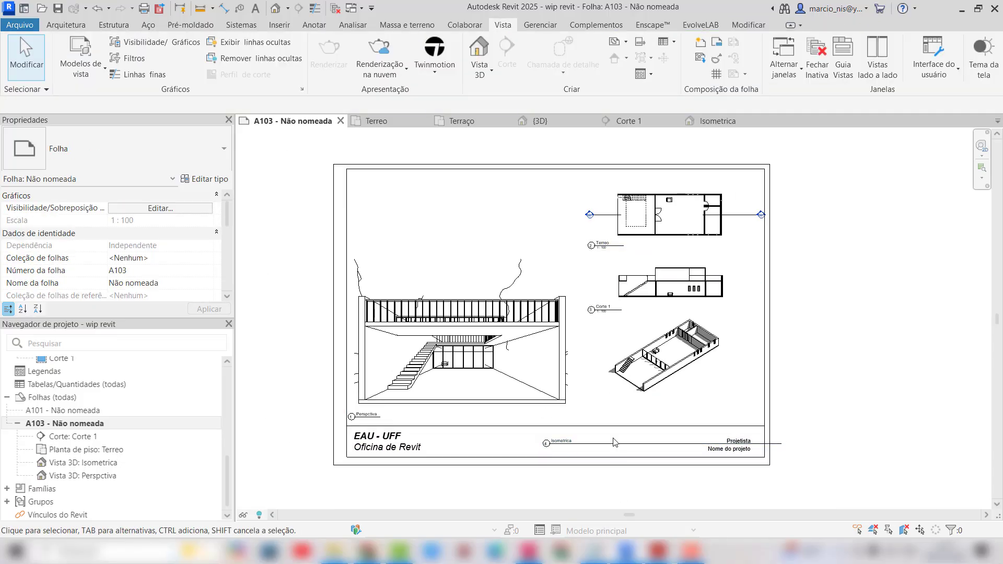
# Move the Isometrica view title beneath its drawing, aligned with the other titles, and shorten its title line to match them
pyautogui.moveTo(611, 451); pyautogui.dragTo(643, 410)
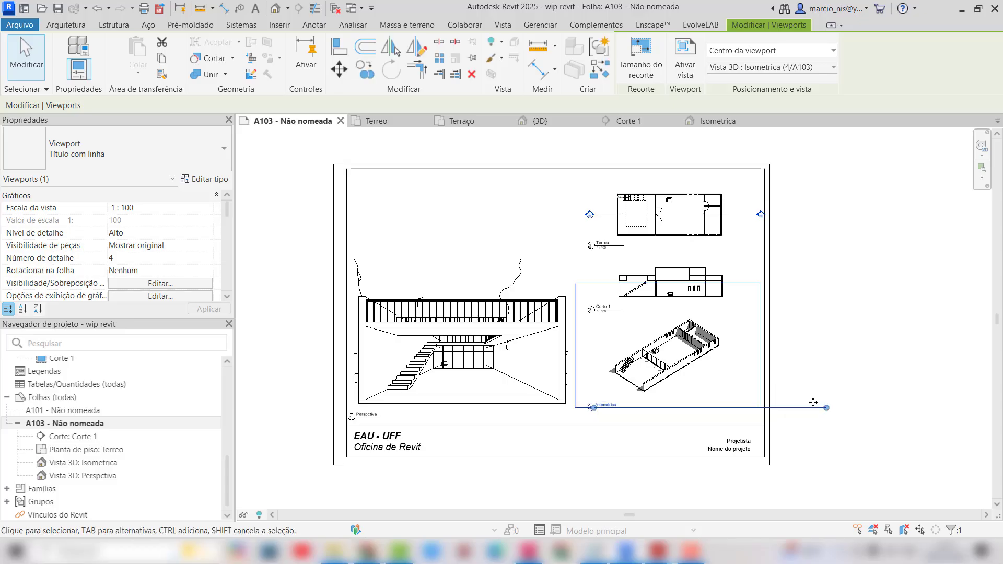
pyautogui.moveTo(827, 410); pyautogui.dragTo(625, 410)
pyautogui.click(817, 358)
pyautogui.scroll(-1, 508, 329)
pyautogui.scroll(1, 549, 293)
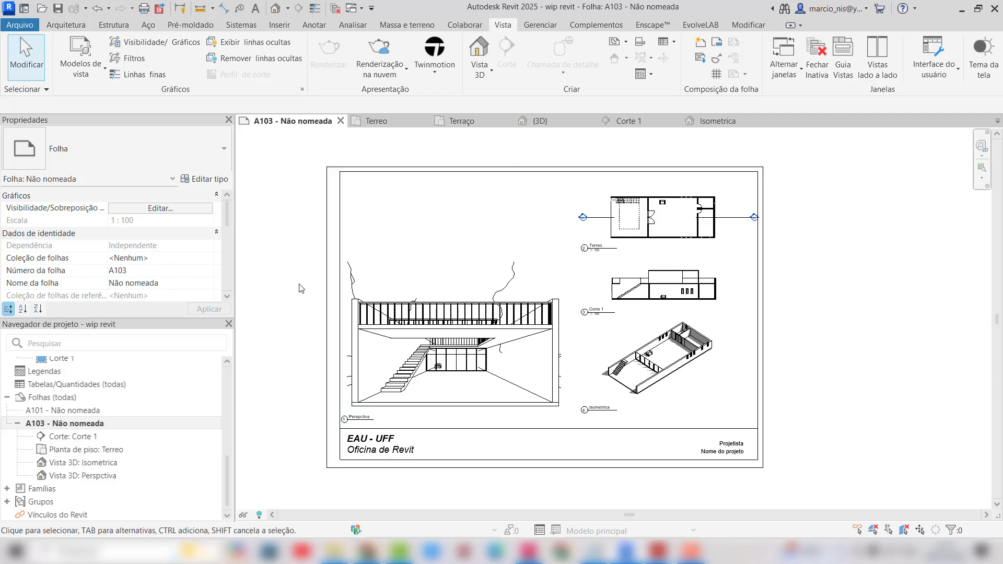
# Activate the Terreo viewport and widen the gap in the Corte 1 section line so its right segment starts outside the building
pyautogui.scroll(-1, 893, 42)
pyautogui.scroll(2, 653, 225)
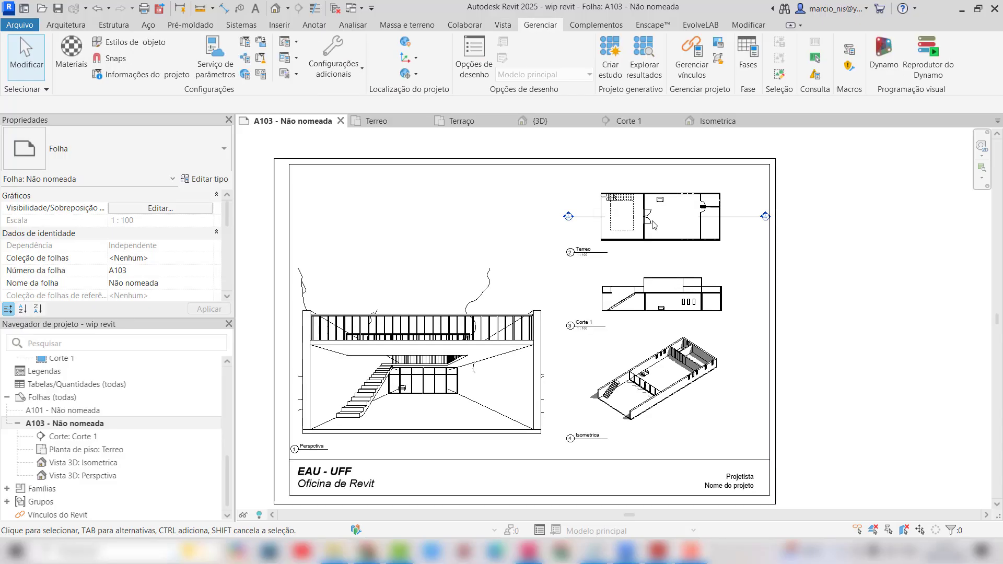
pyautogui.scroll(2, 704, 216)
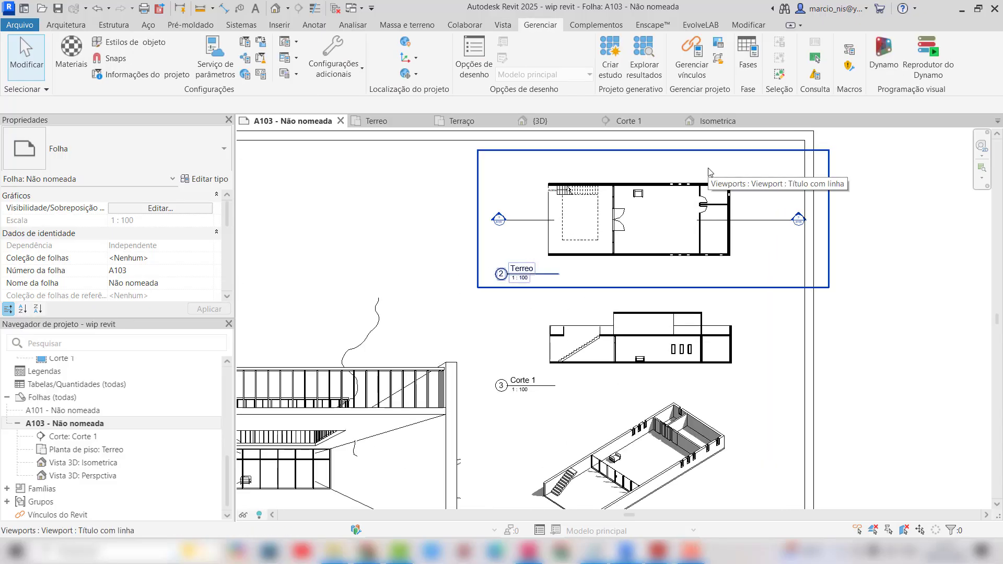
pyautogui.scroll(1, 726, 198)
pyautogui.doubleClick(776, 168)
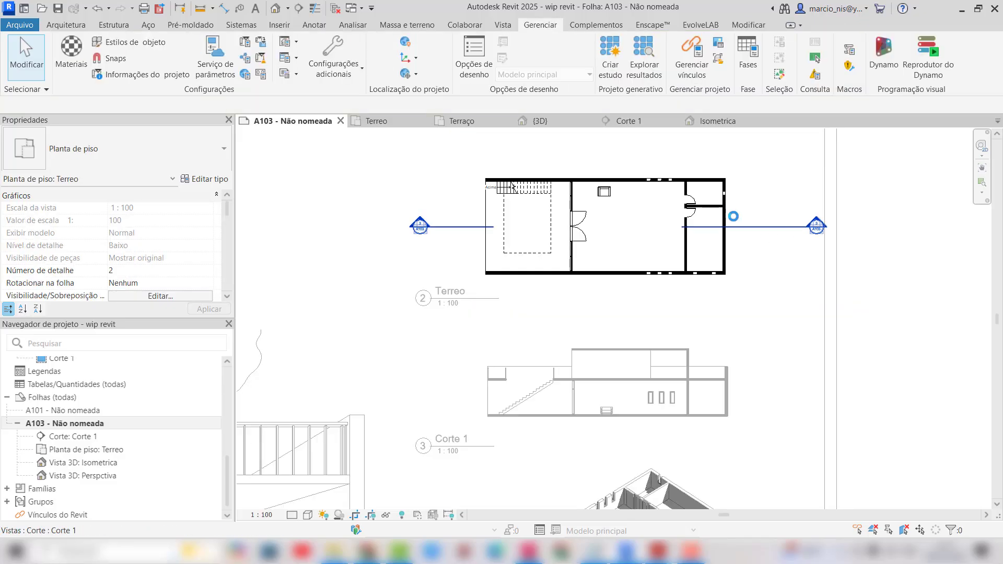
pyautogui.click(773, 225)
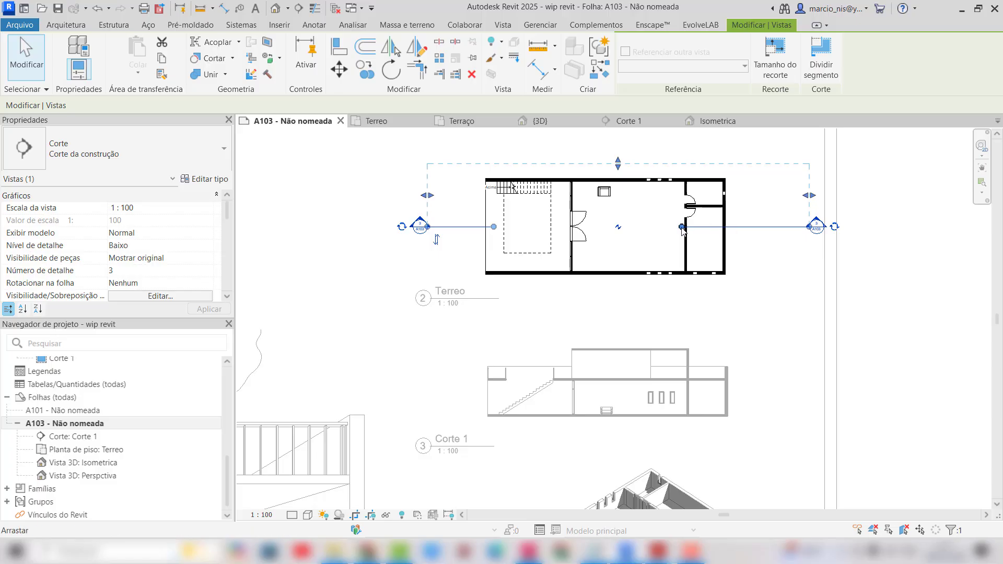
pyautogui.moveTo(708, 231); pyautogui.dragTo(732, 230)
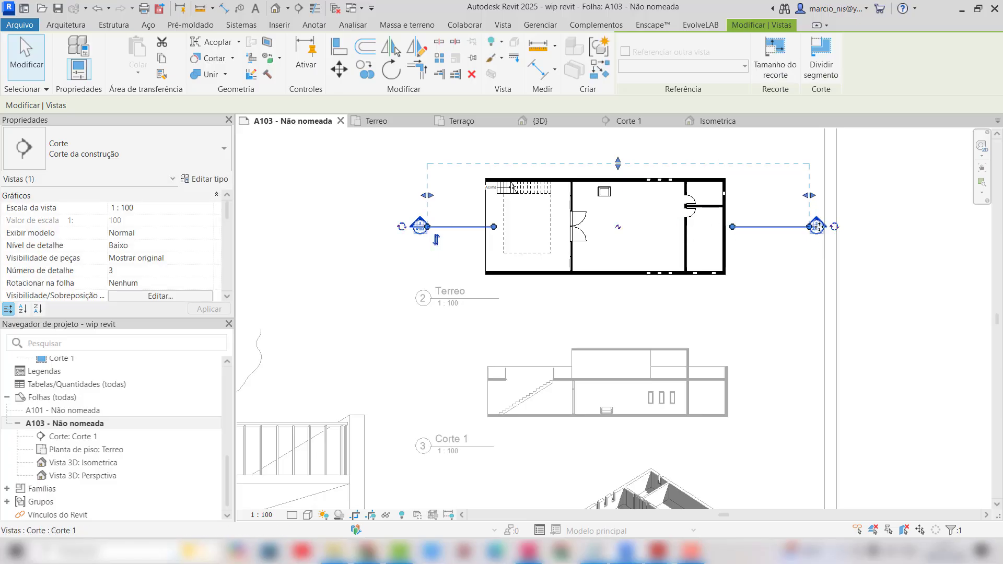
# Shift the Corte 1 section mark left in the Terreo view so it sits more evenly about the building
pyautogui.moveTo(816, 226); pyautogui.dragTo(783, 230)
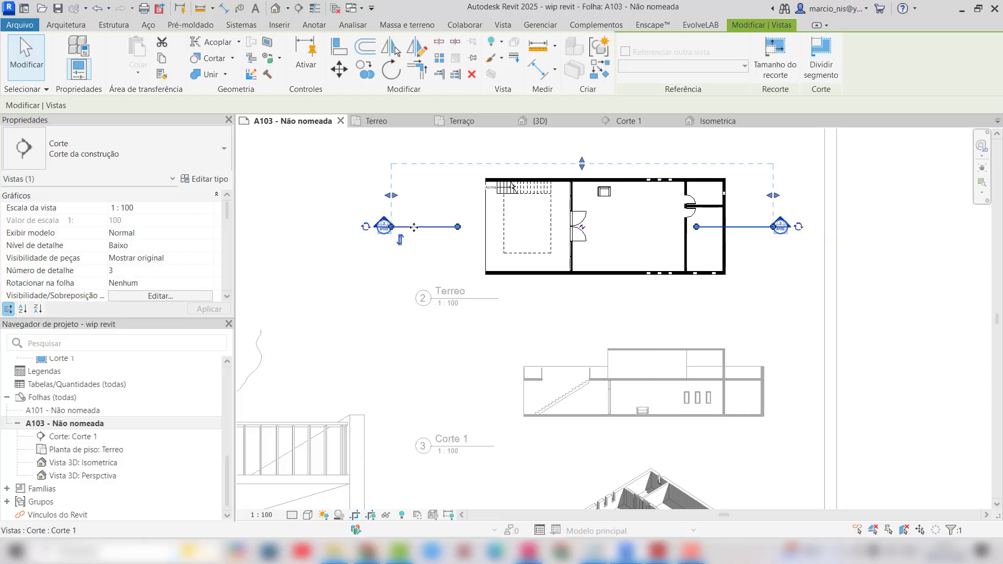
pyautogui.moveTo(421, 229); pyautogui.dragTo(436, 230)
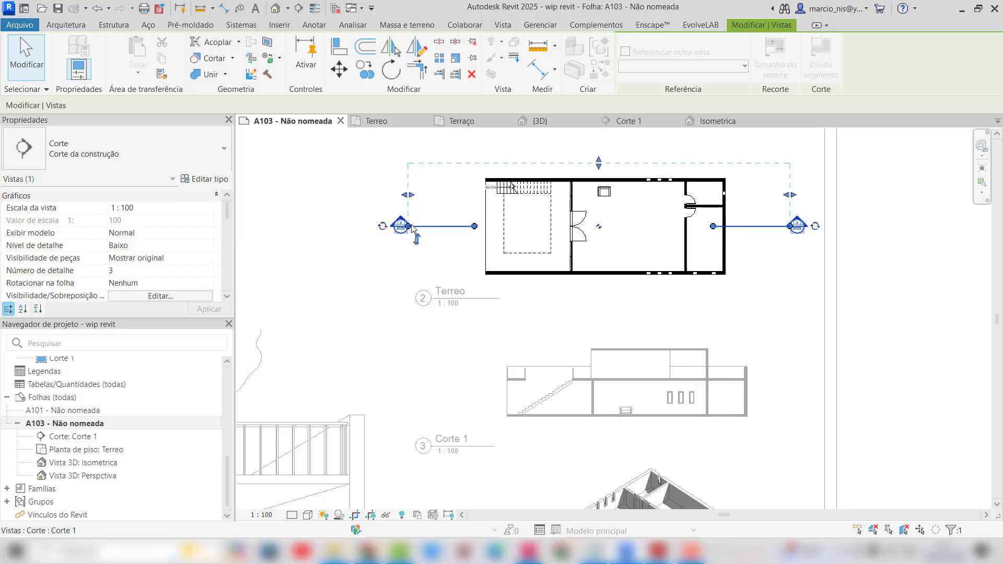
pyautogui.press('Escape')
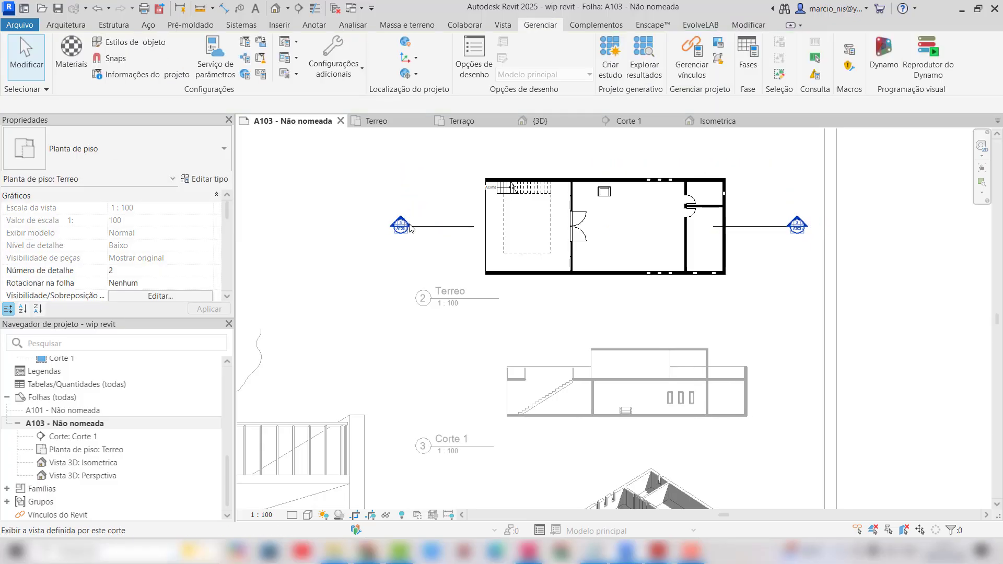
# Bring both heads of the Corte 1 section line closer to the building and deactivate the Terreo viewport
pyautogui.click(429, 226)
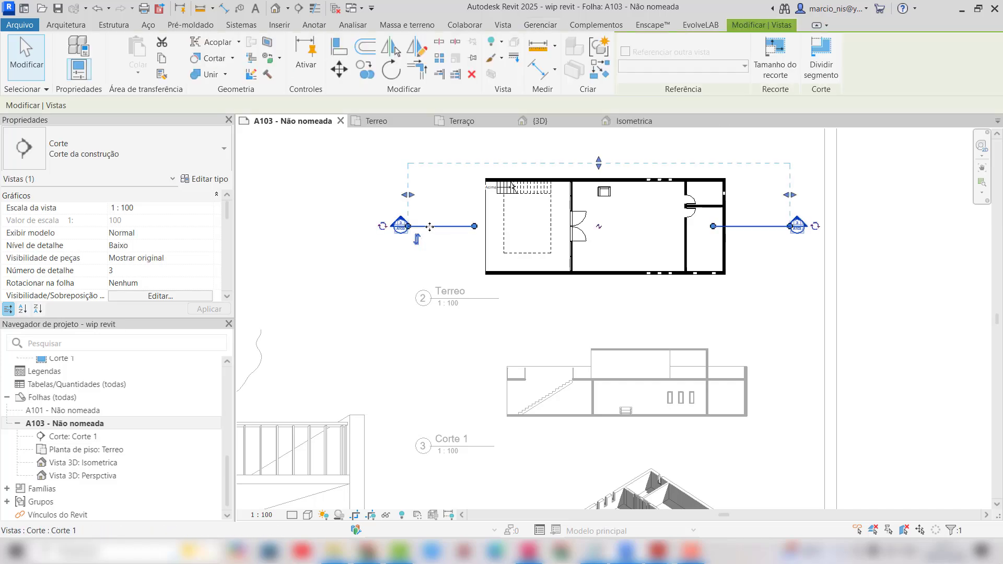
pyautogui.moveTo(442, 227); pyautogui.dragTo(450, 194)
pyautogui.moveTo(412, 225); pyautogui.dragTo(448, 225)
pyautogui.click(820, 57)
pyautogui.moveTo(758, 224); pyautogui.dragTo(766, 197)
pyautogui.click(785, 291)
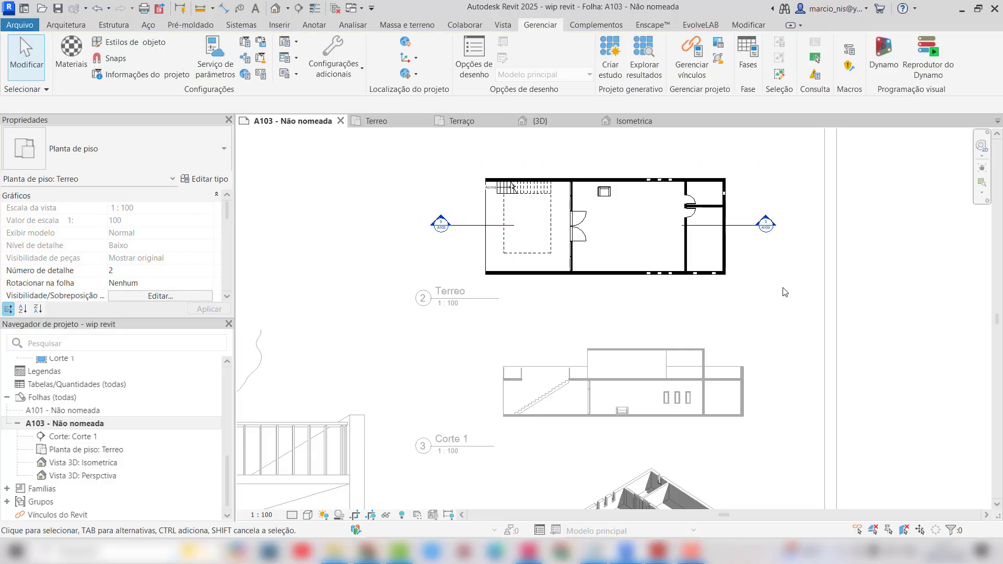
pyautogui.scroll(-2, 576, 334)
pyautogui.scroll(2, 893, 265)
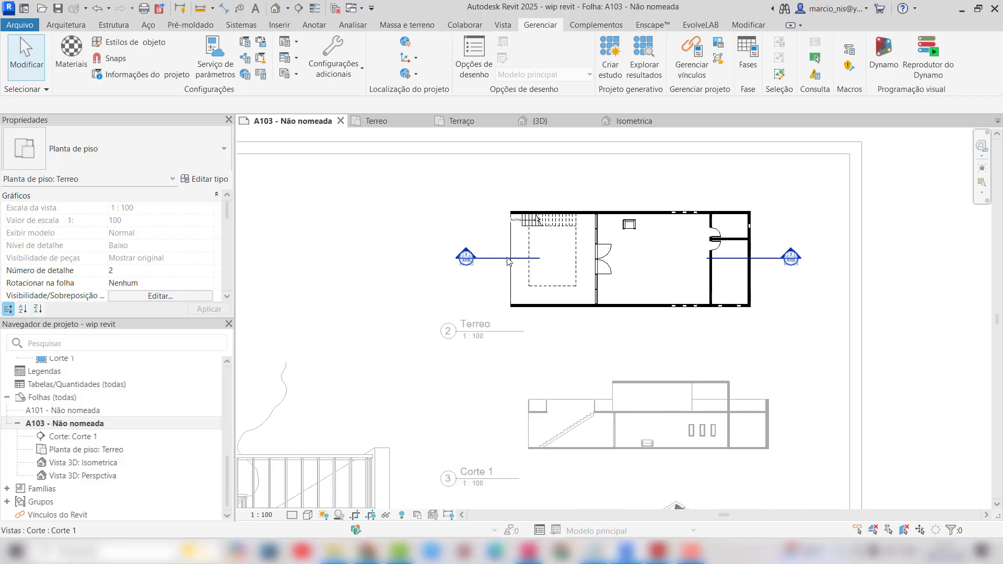
pyautogui.doubleClick(906, 238)
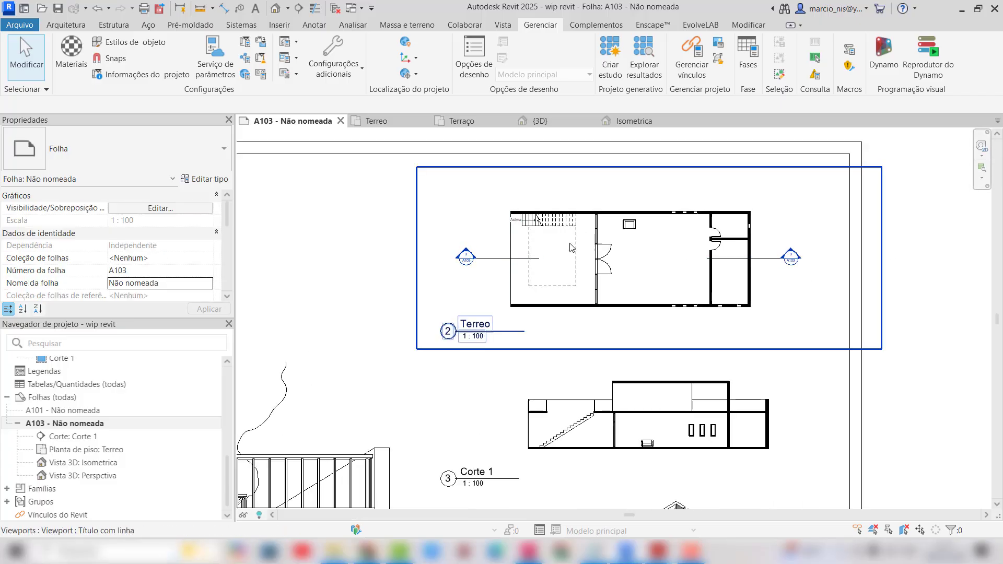
pyautogui.scroll(1, 490, 262)
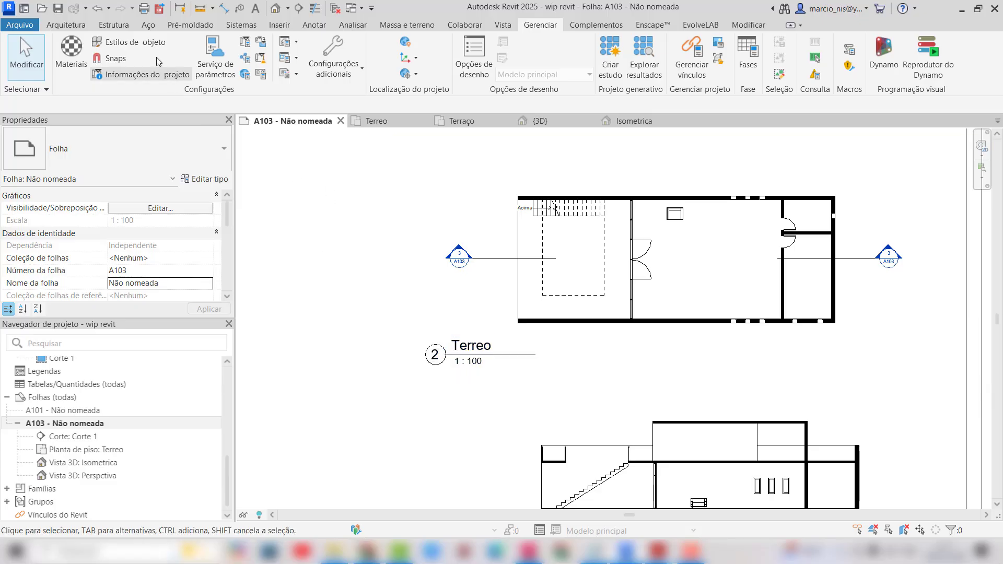
# In the annotation object styles, set the projection line weight of Linha de corte to 5
pyautogui.click(146, 42)
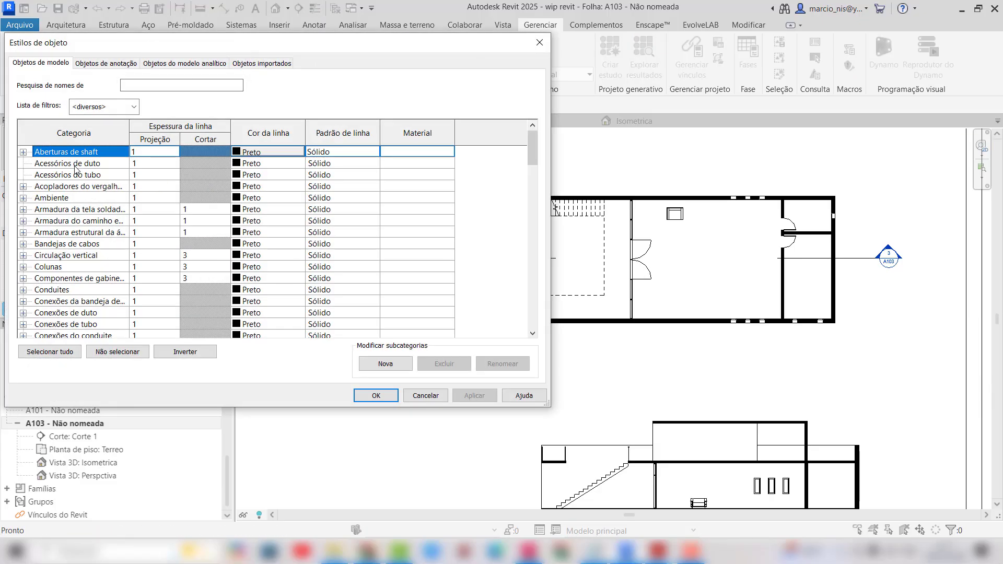
pyautogui.click(106, 64)
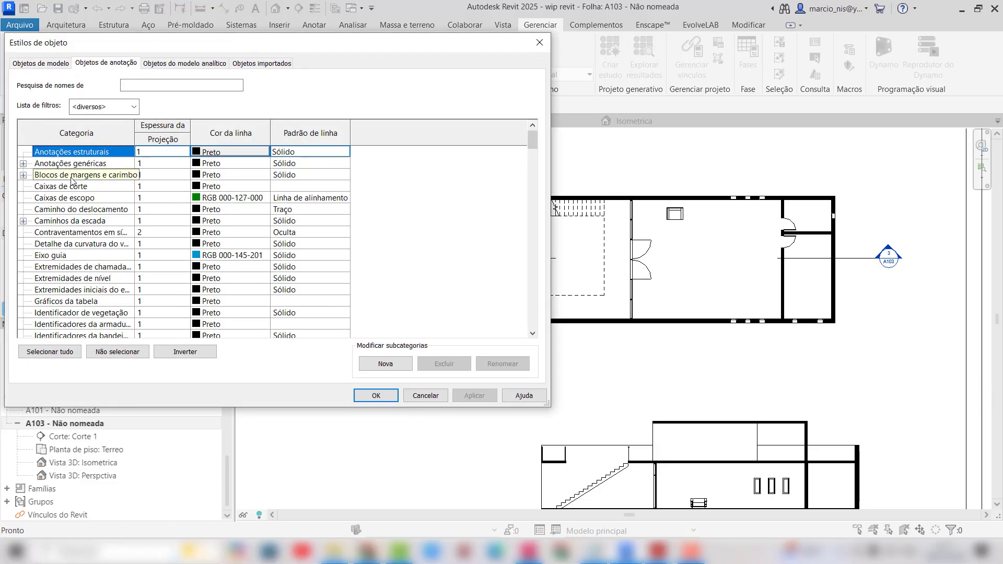
pyautogui.click(73, 174)
pyautogui.press('l')
pyautogui.scroll(-2, 86, 209)
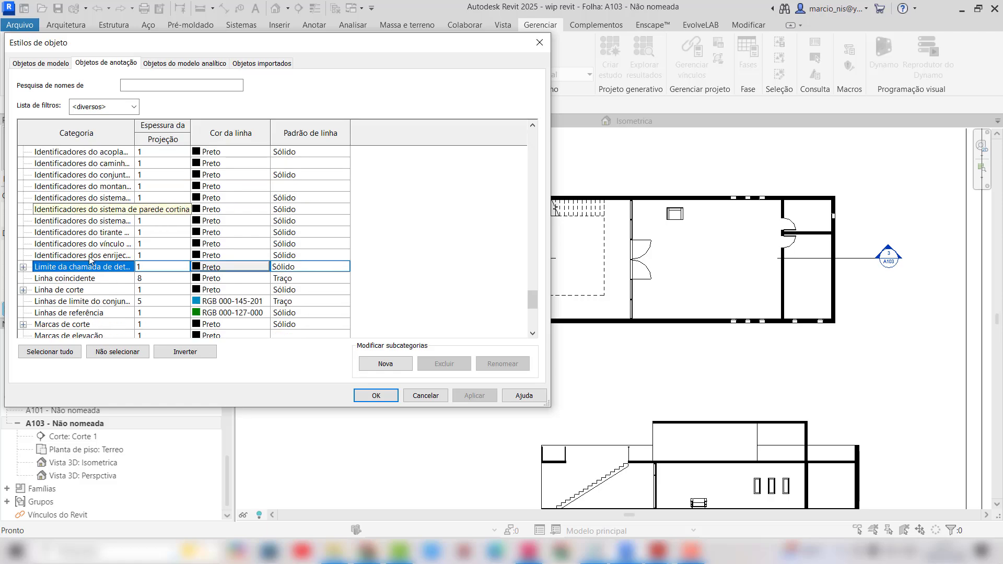
pyautogui.click(80, 291)
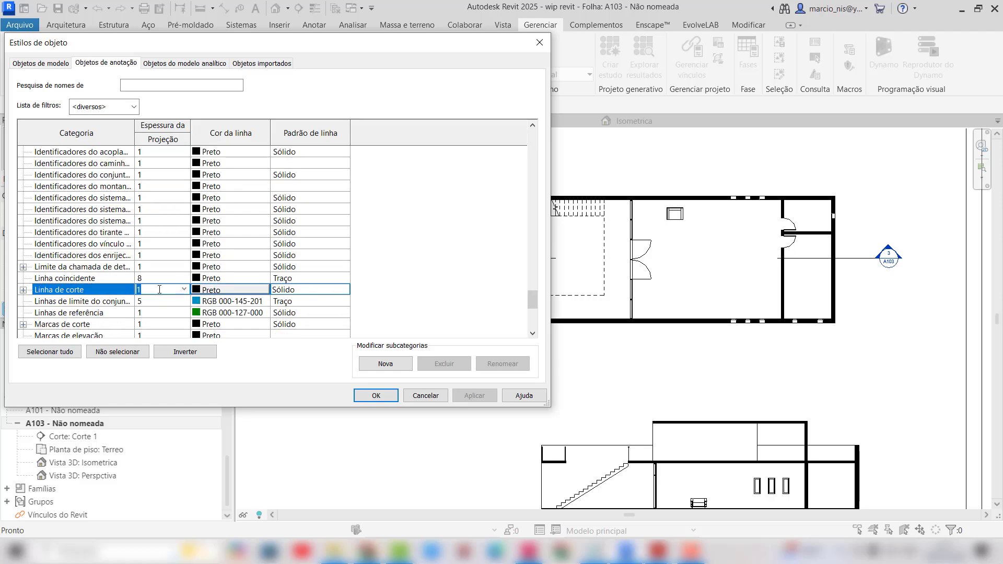
pyautogui.write('5')
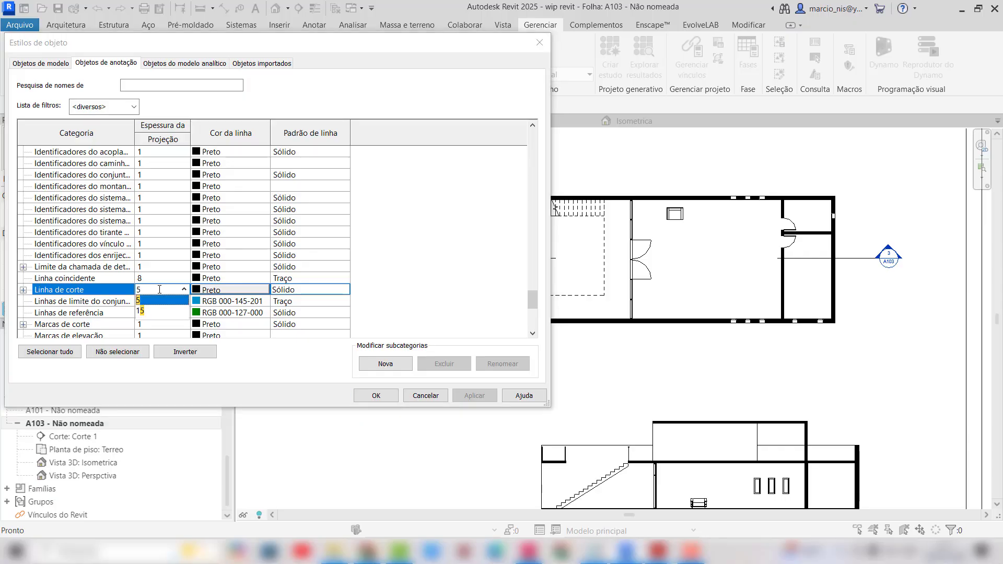
# Set the line pattern of Linha de corte to Traço ponto, apply the object styles and check the section line on the sheet
pyautogui.click(301, 292)
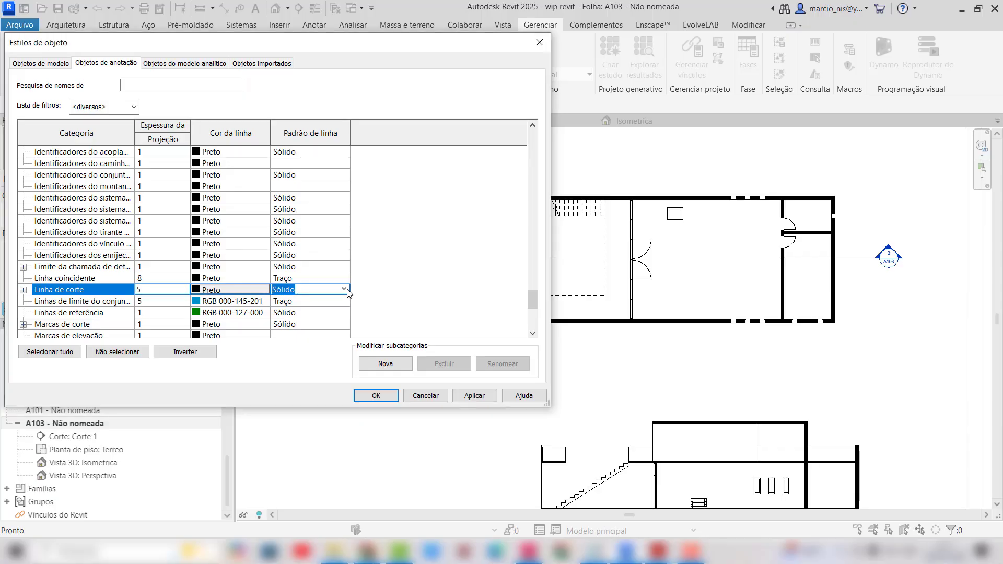
pyautogui.click(344, 290)
pyautogui.moveTo(409, 319); pyautogui.dragTo(408, 341)
pyautogui.scroll(-2, 334, 345)
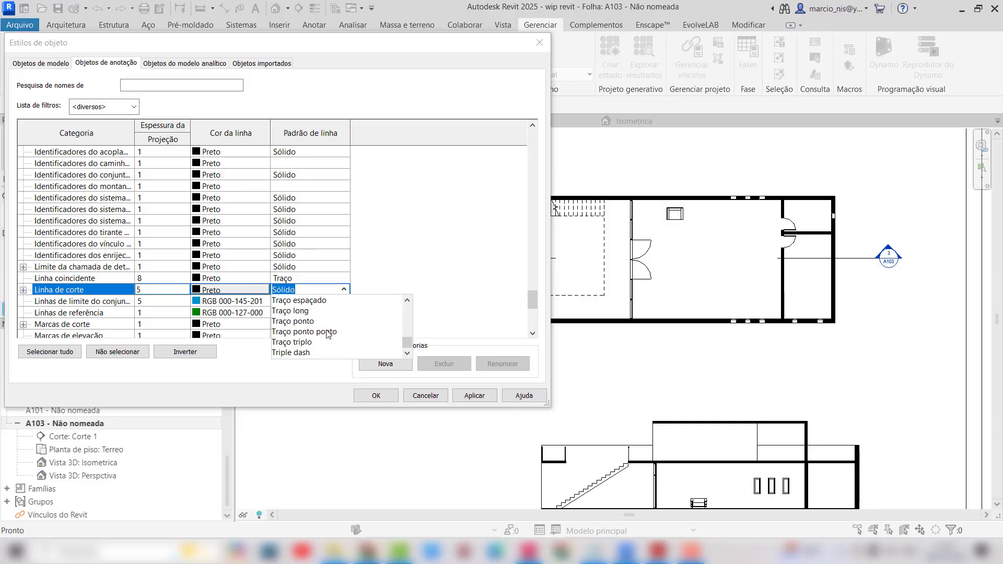
pyautogui.click(317, 322)
pyautogui.click(473, 395)
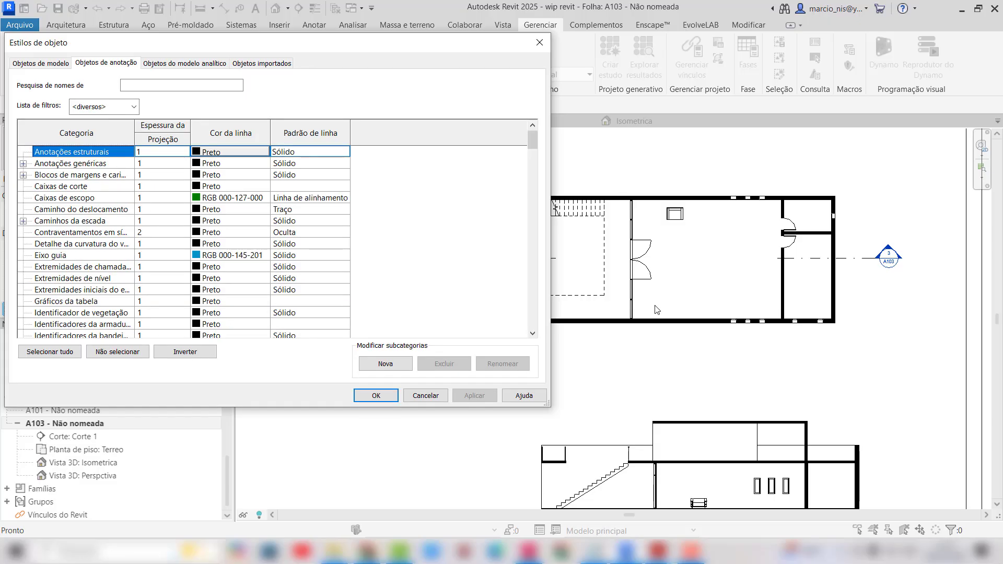
pyautogui.click(392, 396)
pyautogui.scroll(5, 710, 235)
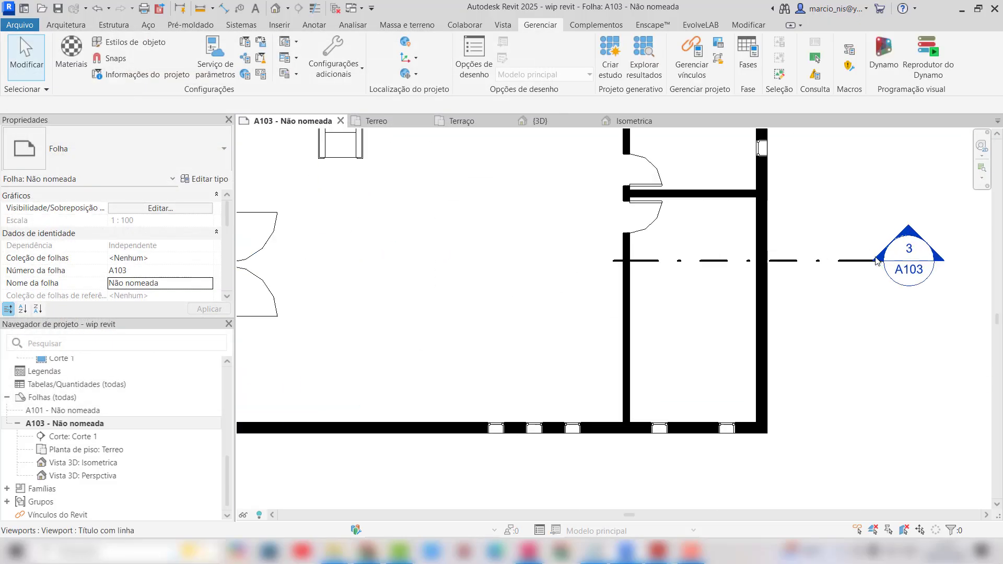
pyautogui.scroll(-5, 674, 270)
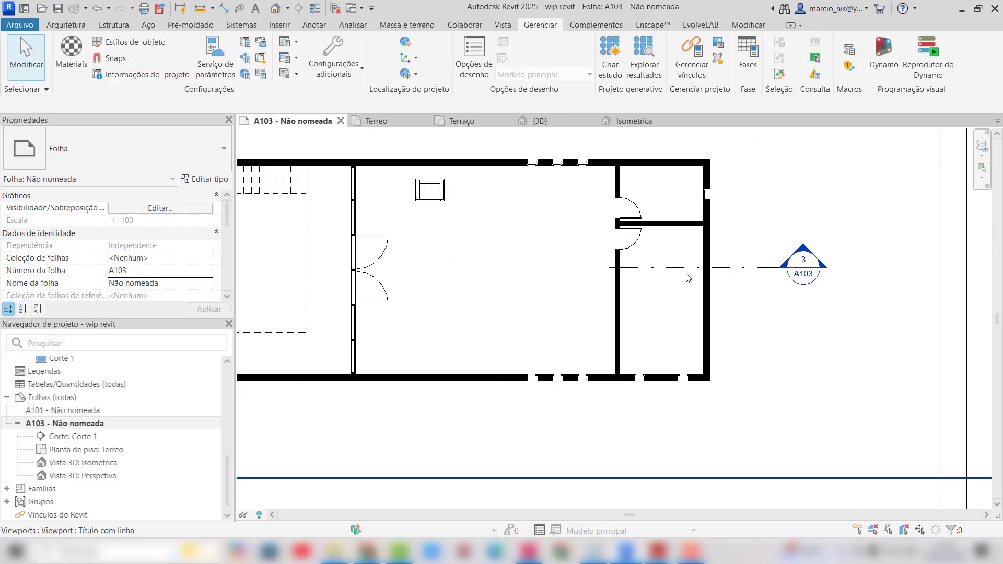
pyautogui.scroll(-3, 687, 277)
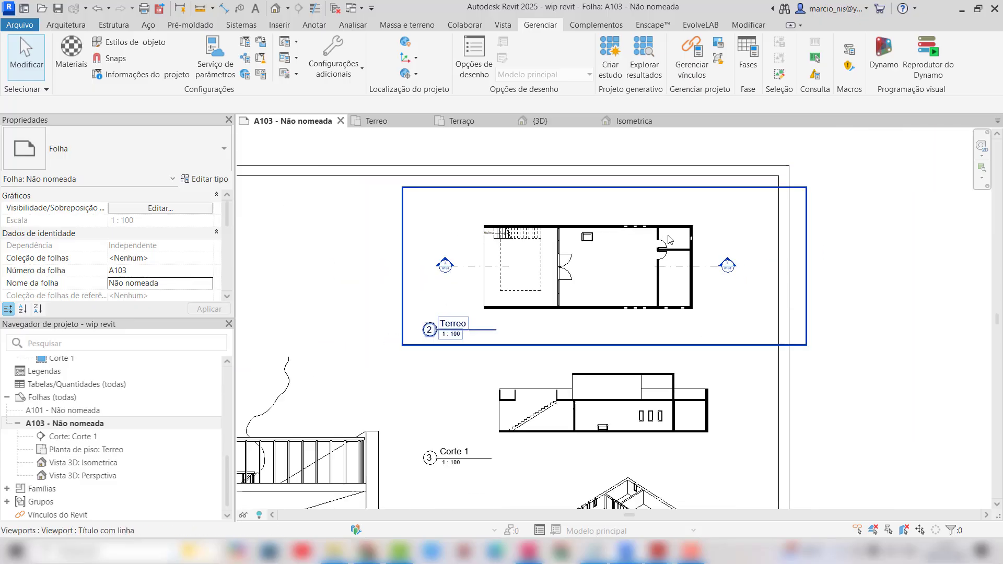
# Move the Corte 1 viewport slightly left so its drawing lines up beneath the Terreo plan
pyautogui.scroll(2, 674, 245)
pyautogui.click(626, 344)
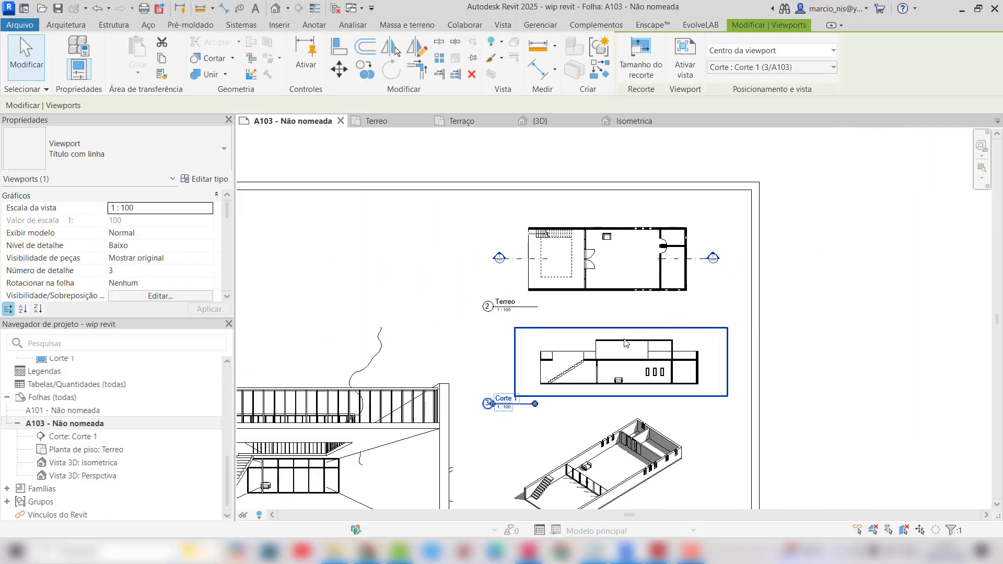
pyautogui.moveTo(628, 337); pyautogui.dragTo(624, 336)
pyautogui.scroll(-3, 627, 336)
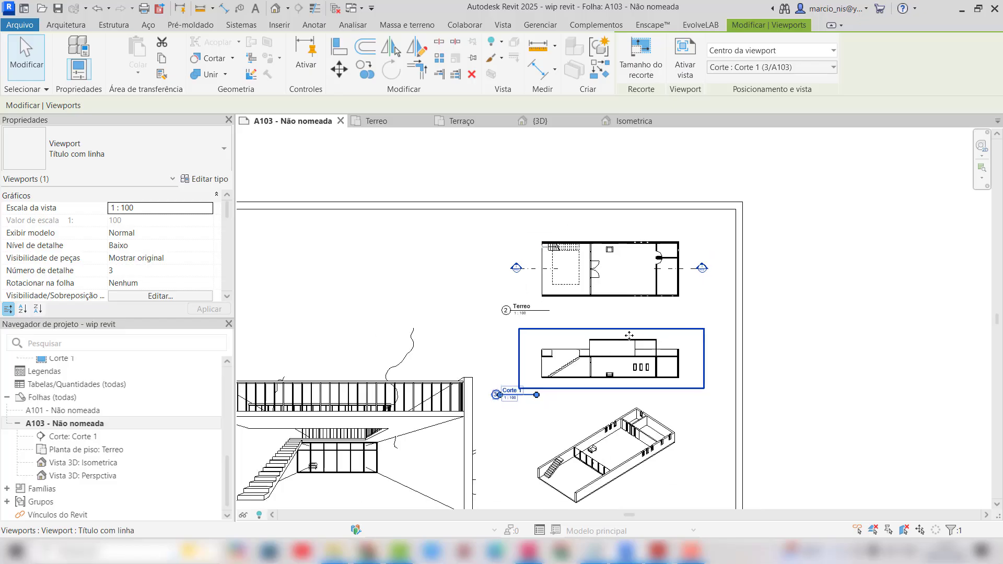
pyautogui.click(678, 444)
pyautogui.click(729, 372)
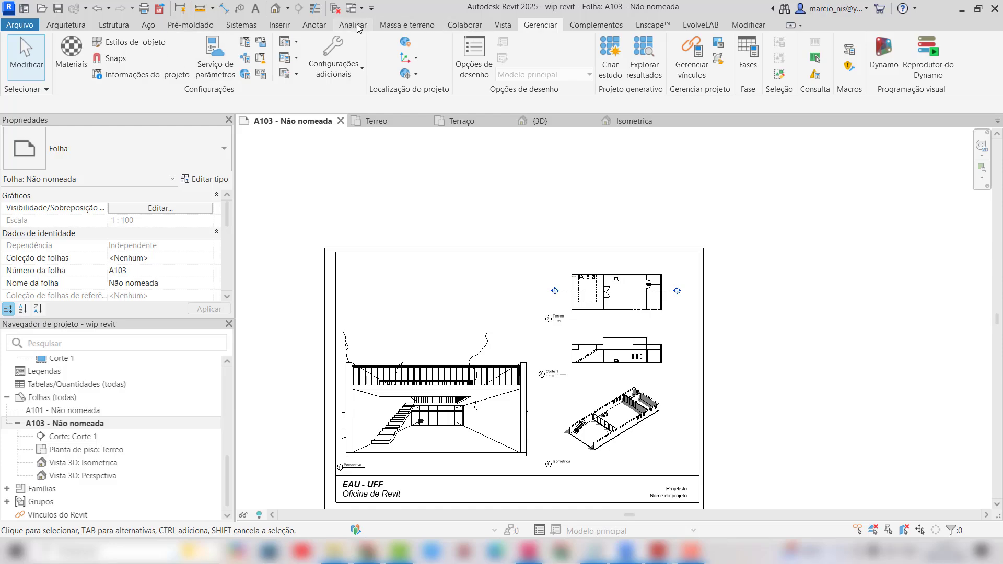
# Start the Text tool with the 2.5mm Arial type and duplicate it as a new type named .texto titulo
pyautogui.click(314, 24)
pyautogui.click(548, 42)
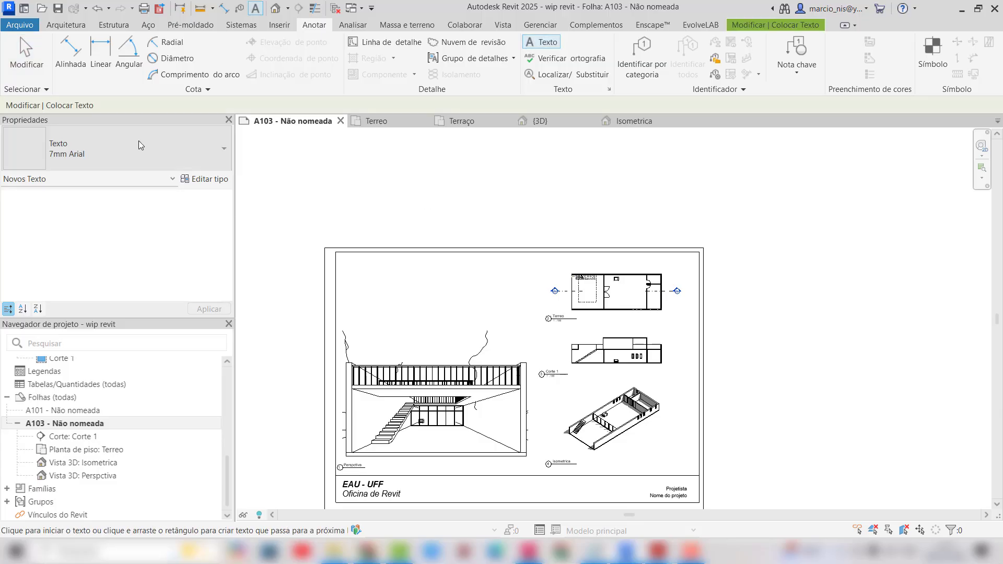
pyautogui.click(139, 140)
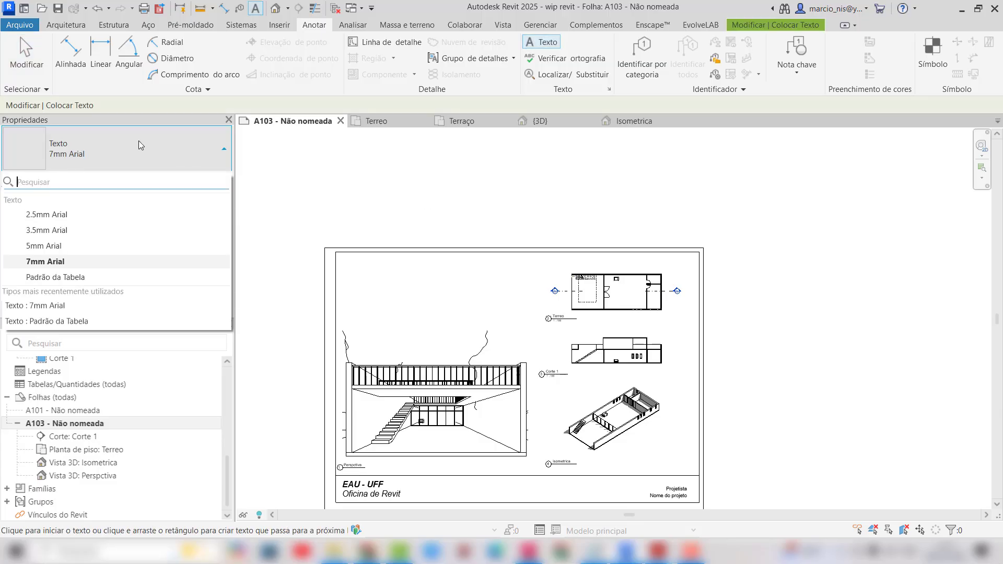
pyautogui.click(55, 216)
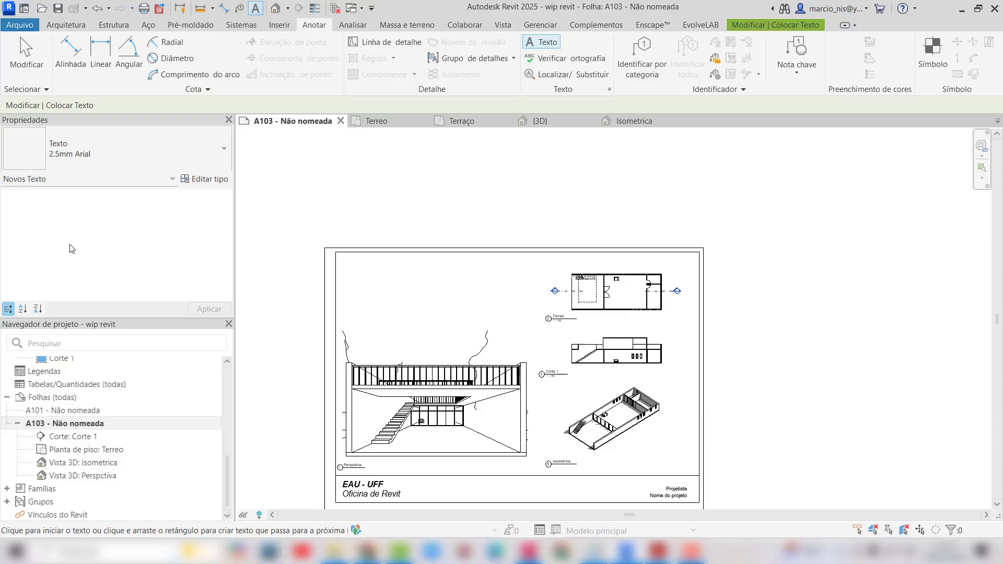
pyautogui.click(208, 180)
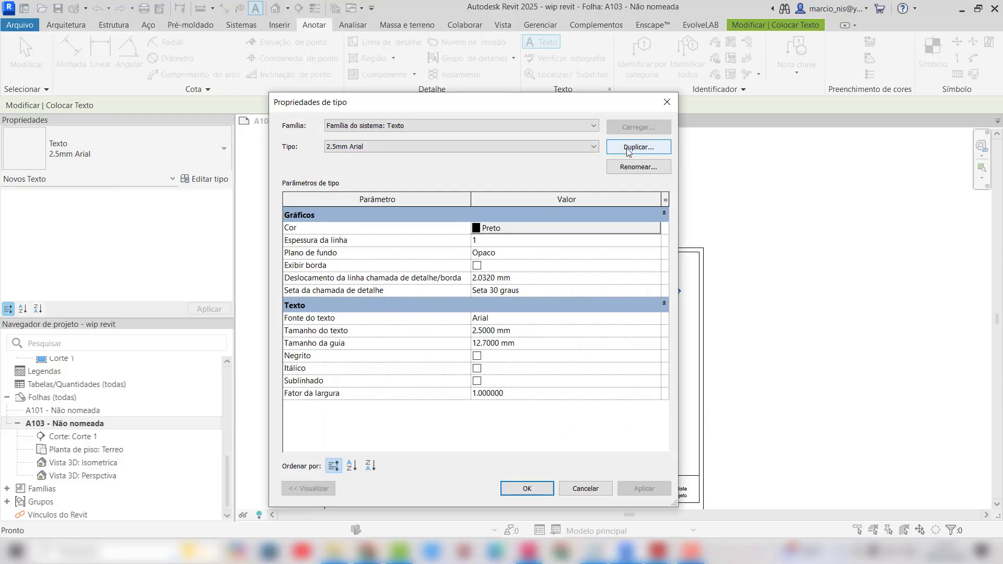
pyautogui.click(627, 148)
pyautogui.write('>')
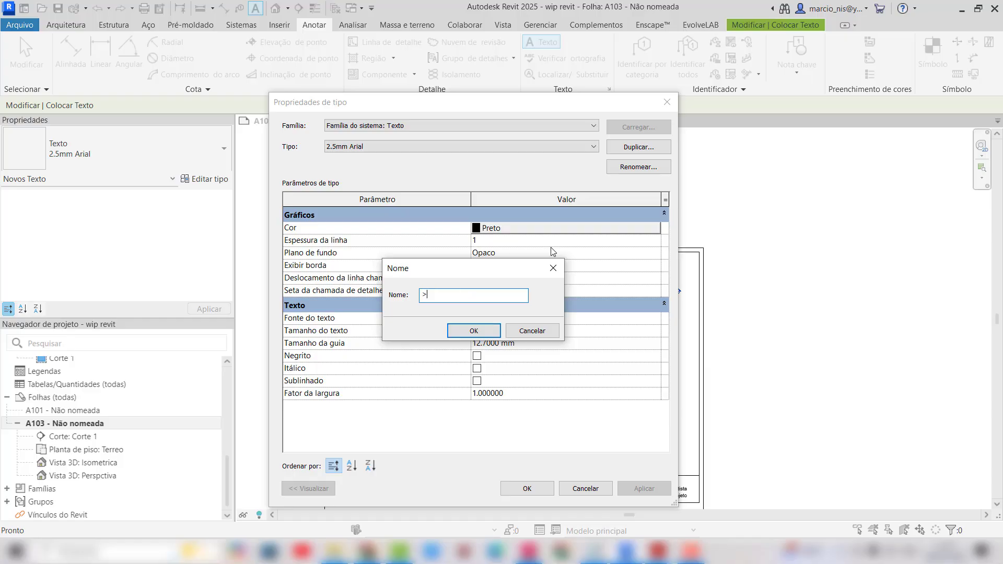
pyautogui.write('TEX')
pyautogui.press('BackSpace')
pyautogui.press('BackSpace')
pyautogui.press('BackSpace')
pyautogui.press('BackSpace')
pyautogui.write('.texto titulo')
pyautogui.click(483, 335)
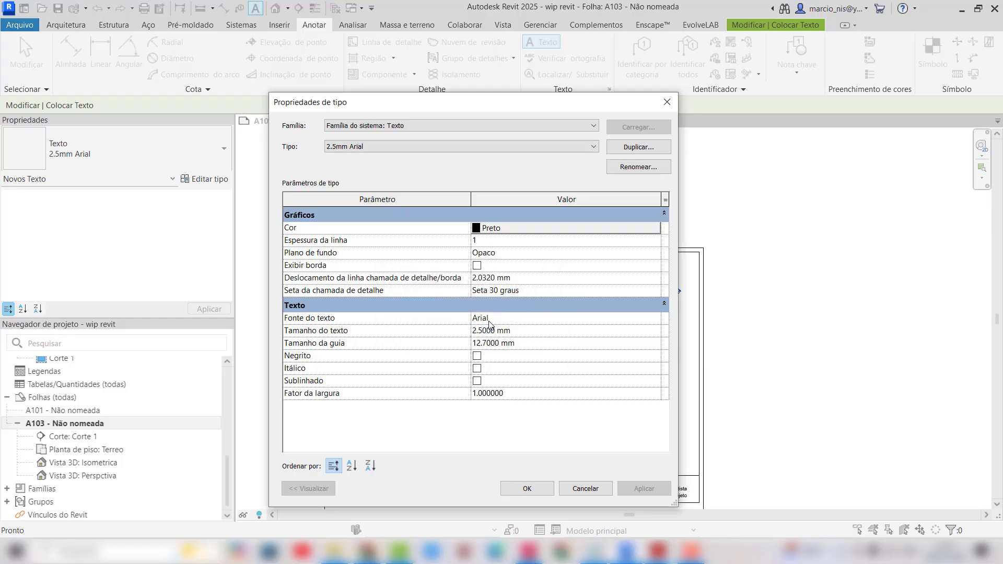
# Set the text size of the .texto titulo type to 100 mm and apply it
pyautogui.click(517, 335)
pyautogui.moveTo(514, 330); pyautogui.dragTo(464, 327)
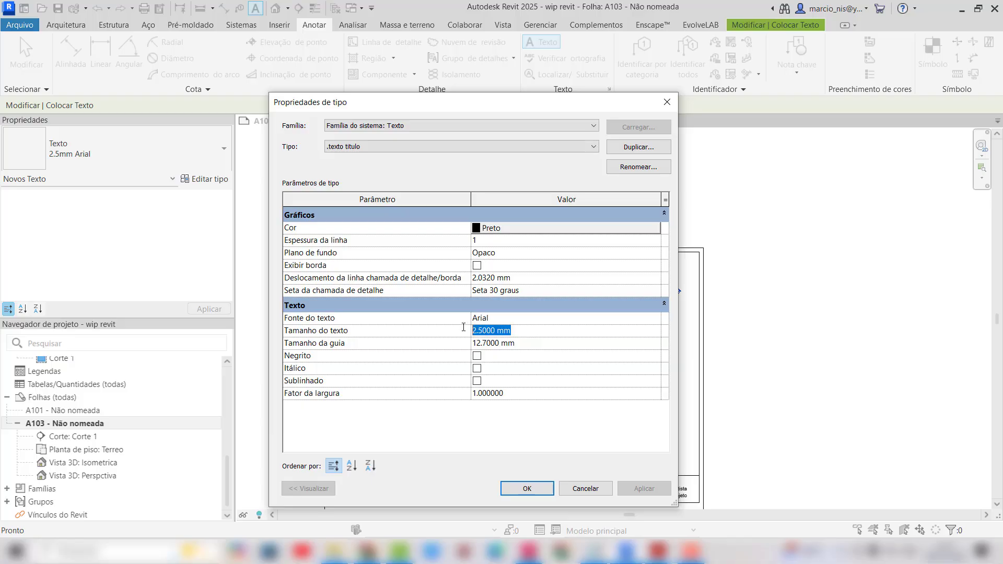
pyautogui.write('100')
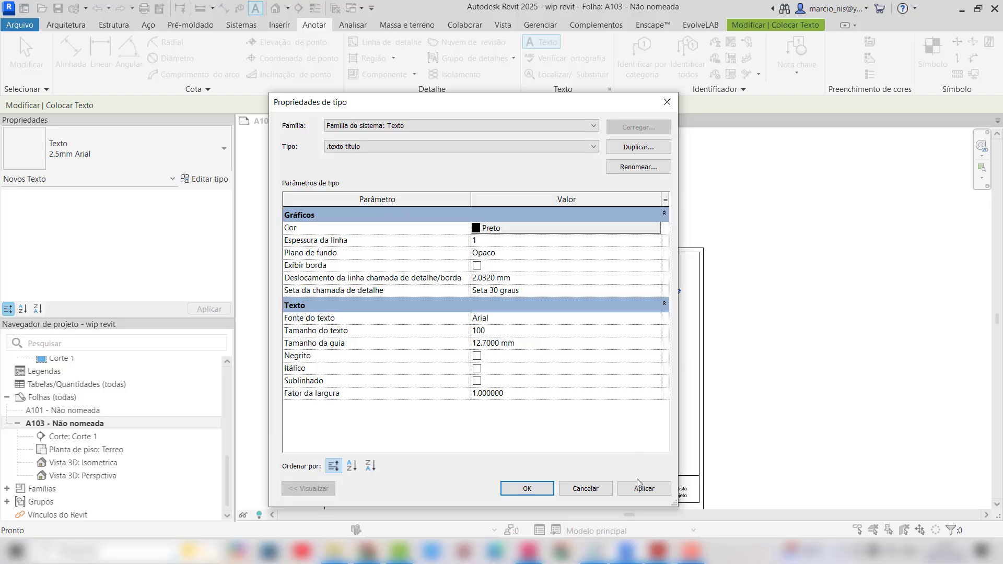
pyautogui.click(640, 487)
pyautogui.click(527, 489)
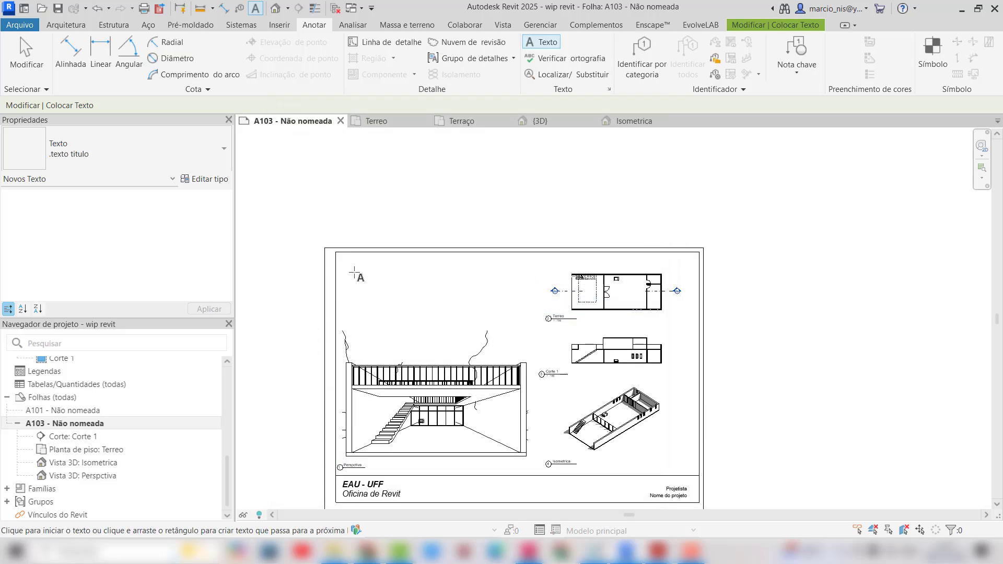
# Place a text note reading Pavilhão in the empty area above the perspective view
pyautogui.moveTo(345, 262); pyautogui.dragTo(501, 313)
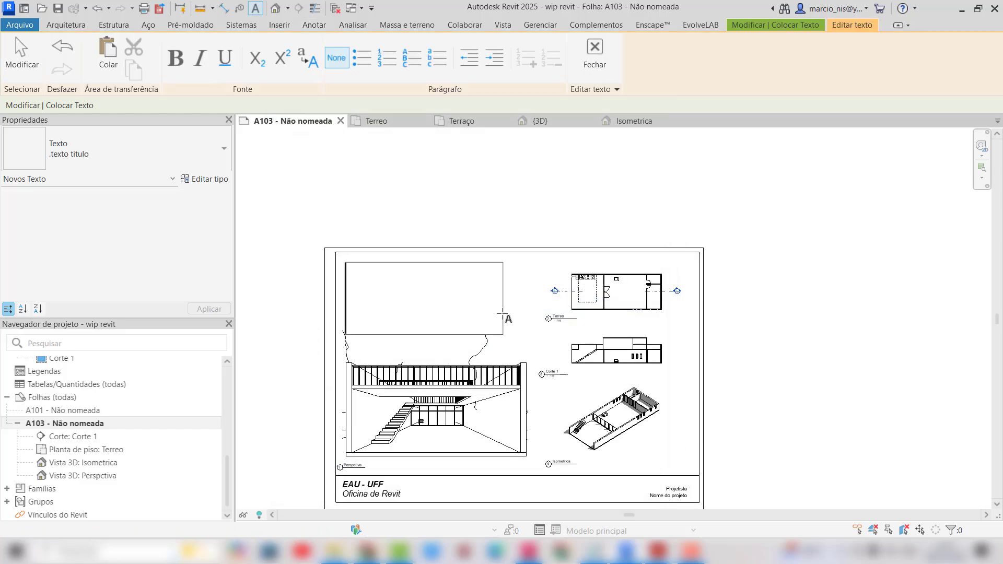
pyautogui.write('Pavil')
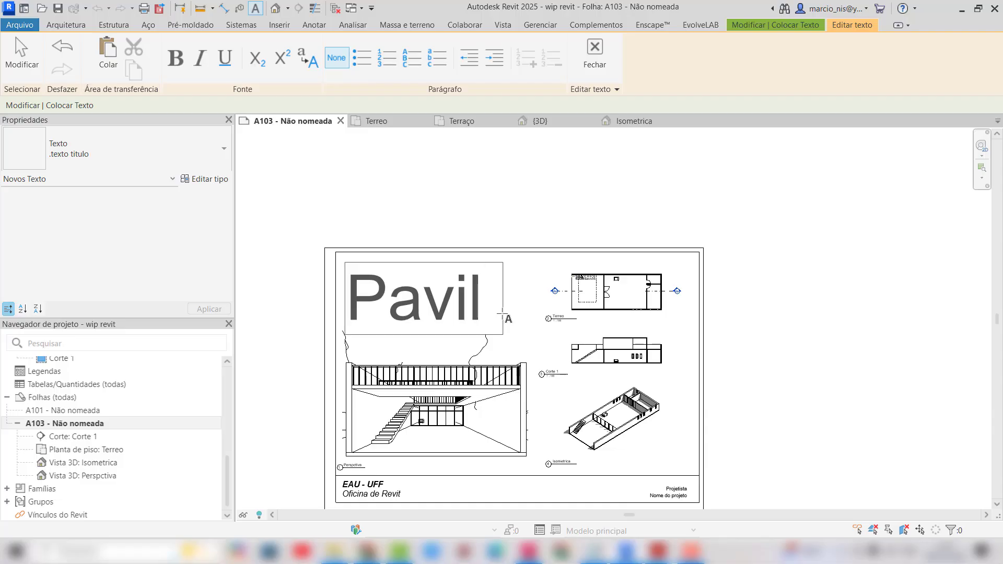
pyautogui.write('hão')
pyautogui.press('Escape')
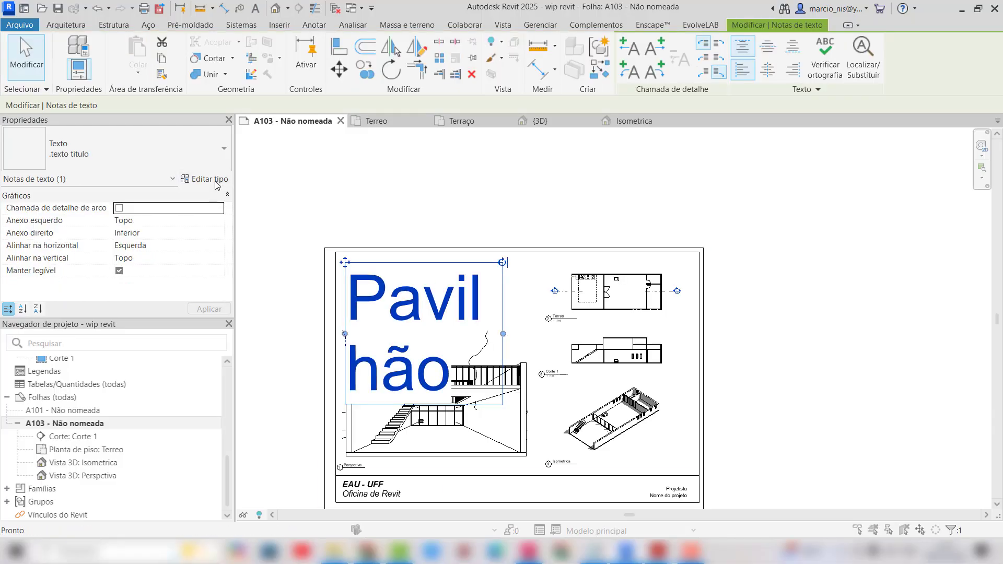
# Set the text size of the .texto titulo type to 50 mm so Pavilhão fits on one line
pyautogui.click(209, 180)
pyautogui.click(494, 331)
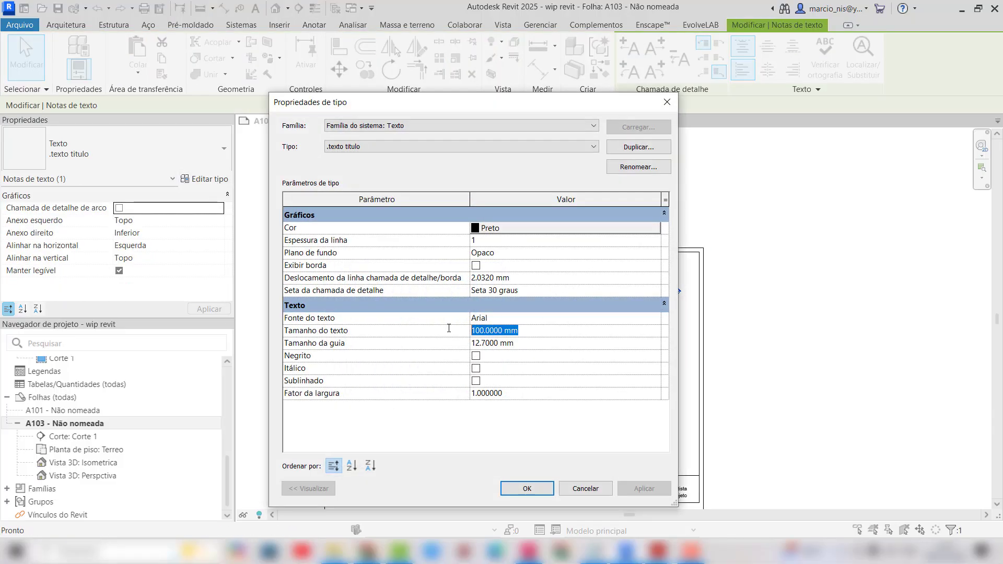
pyautogui.write('50')
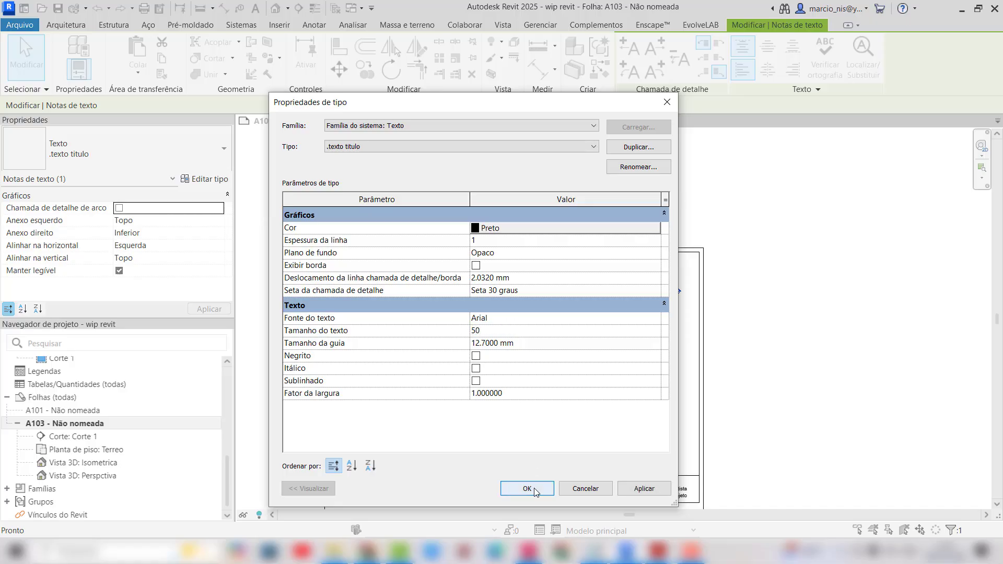
pyautogui.click(529, 489)
pyautogui.click(501, 324)
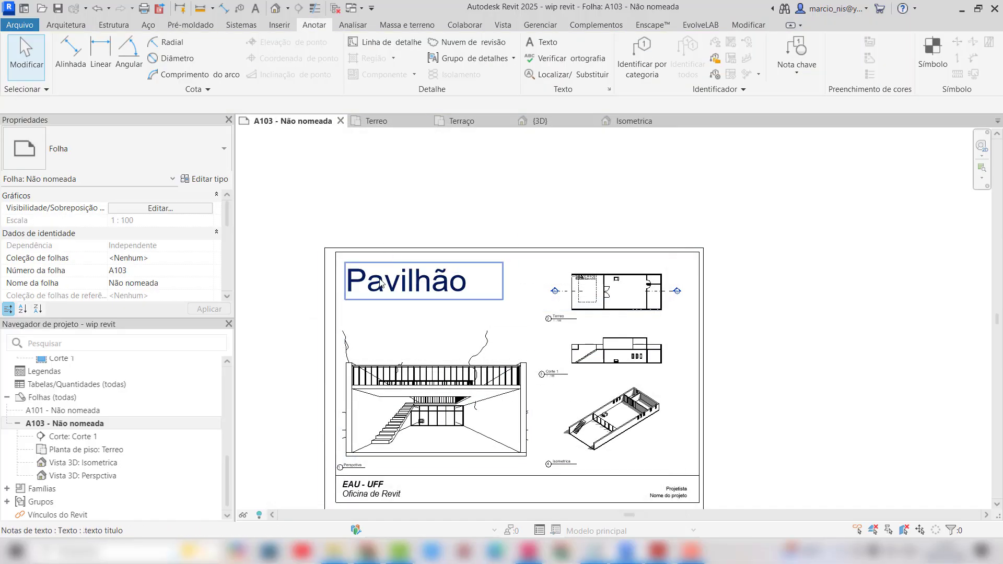
pyautogui.click(486, 189)
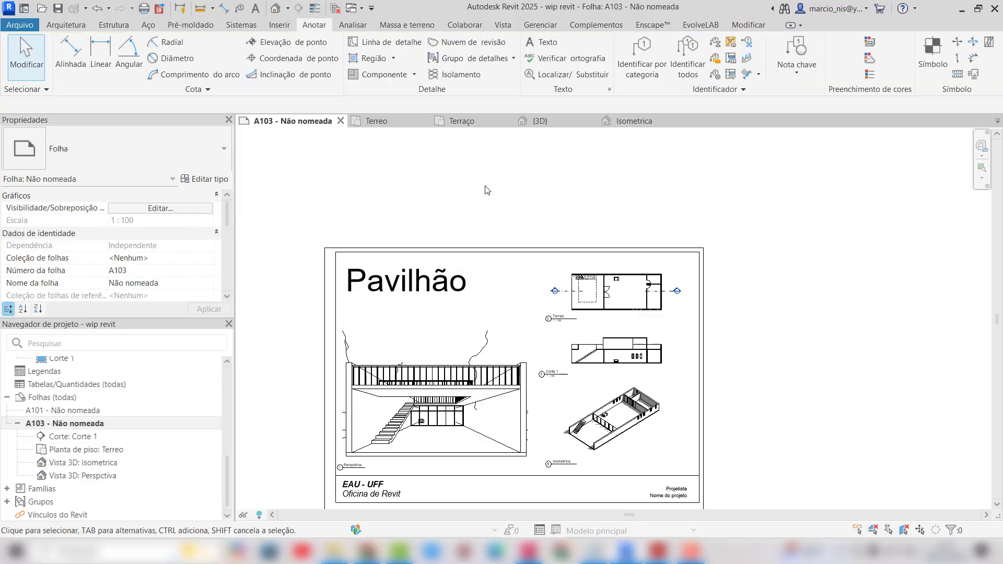
pyautogui.scroll(-1, 490, 188)
pyautogui.scroll(2, 502, 287)
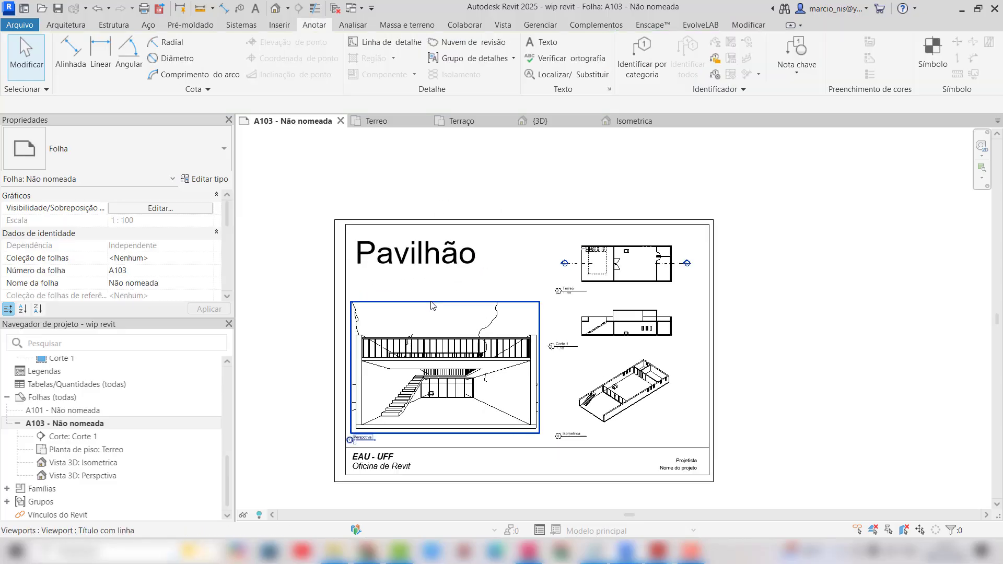
pyautogui.scroll(1, 441, 366)
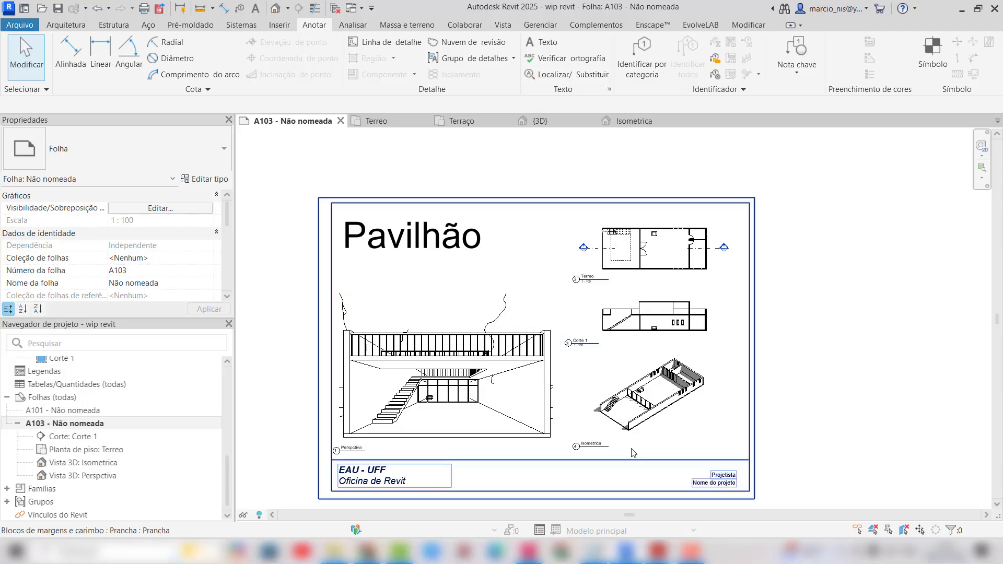
pyautogui.scroll(1, 584, 348)
pyautogui.scroll(-1, 819, 284)
pyautogui.scroll(1, 404, 474)
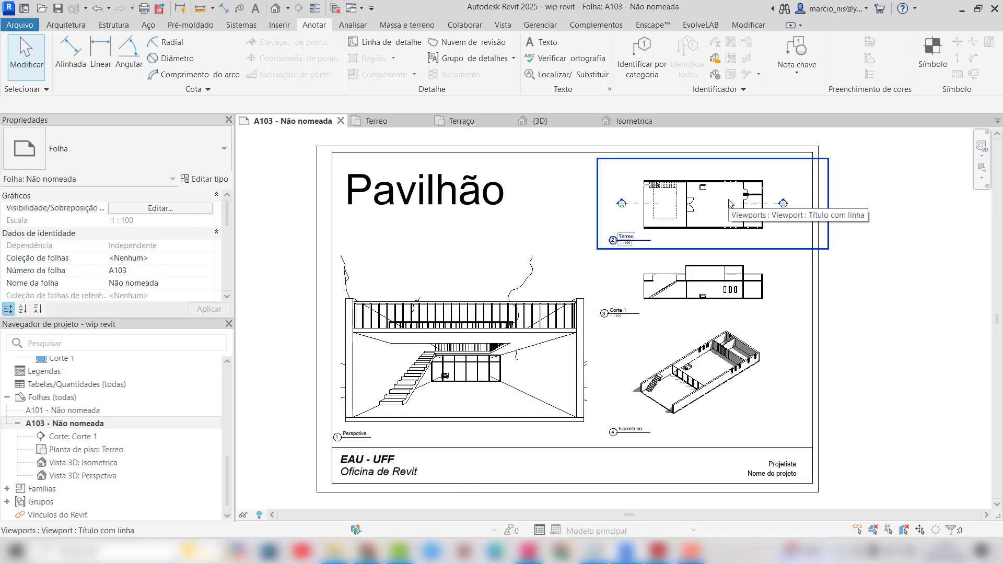
# Assign the view template apresentacao padrao archdaily to the Corte 1 viewport, with the template list filtered to all view types
pyautogui.click(712, 214)
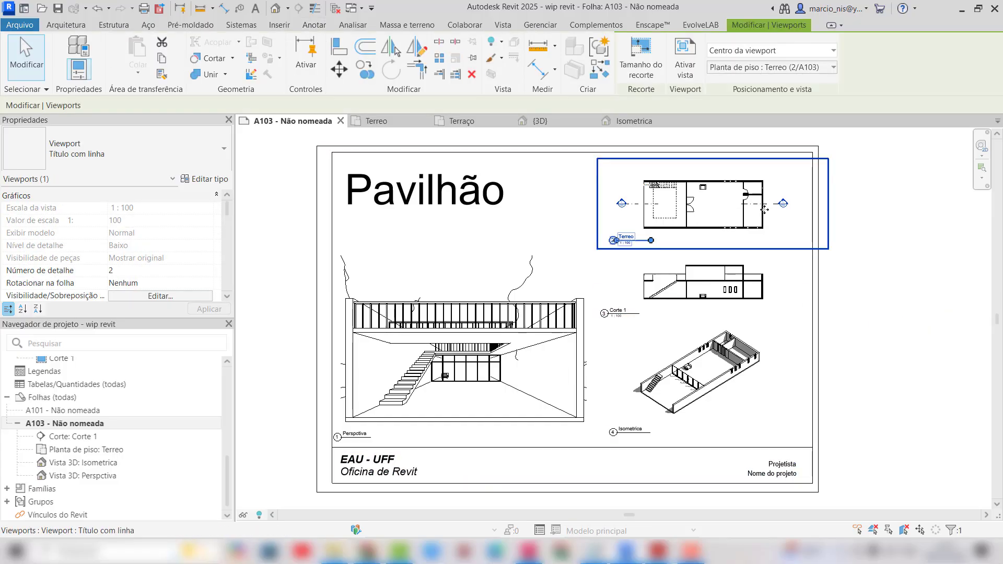
pyautogui.scroll(-1, 227, 207)
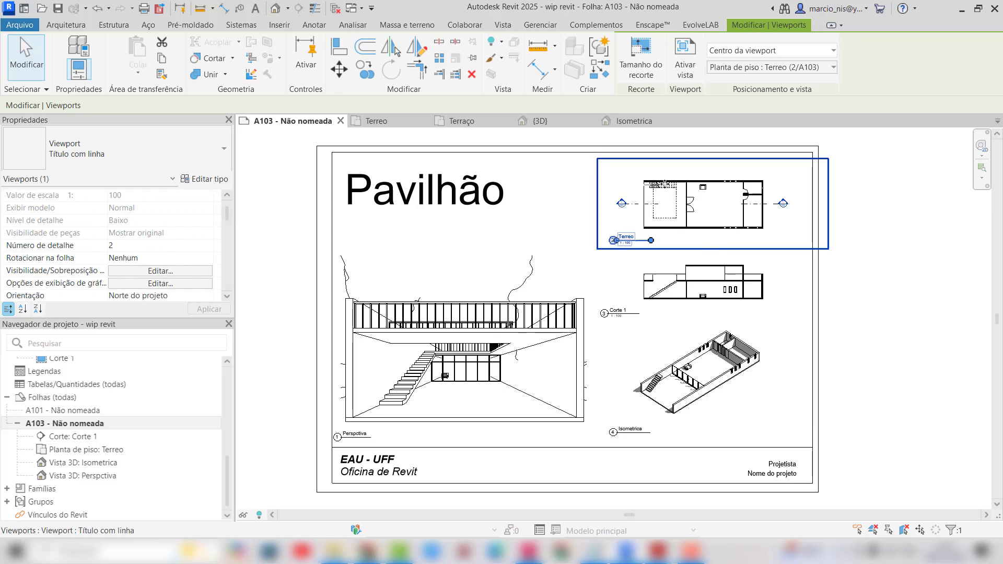
pyautogui.click(710, 266)
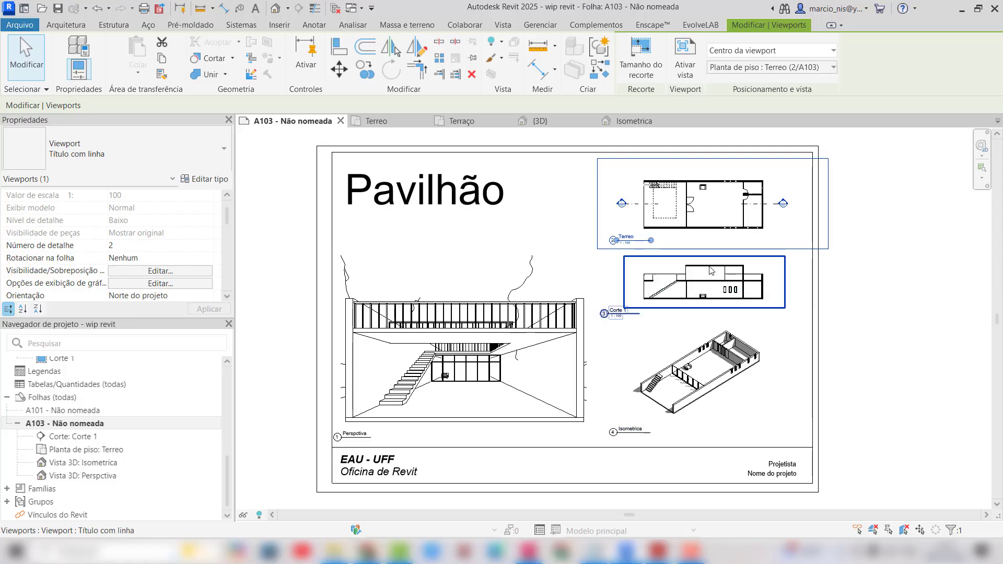
pyautogui.scroll(-8, 226, 218)
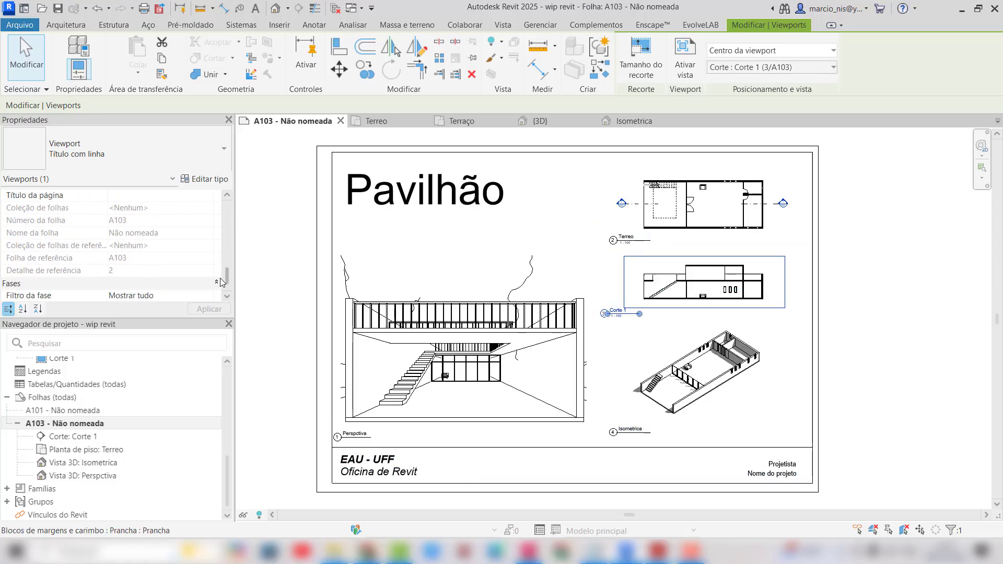
pyautogui.scroll(2, 222, 269)
pyautogui.scroll(-2, 222, 275)
pyautogui.scroll(4, 222, 270)
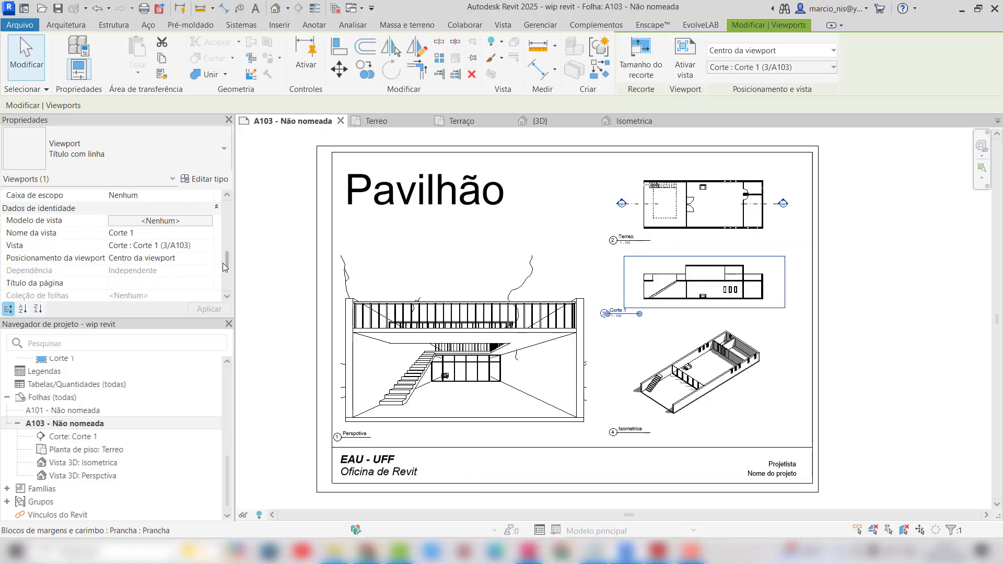
pyautogui.click(145, 222)
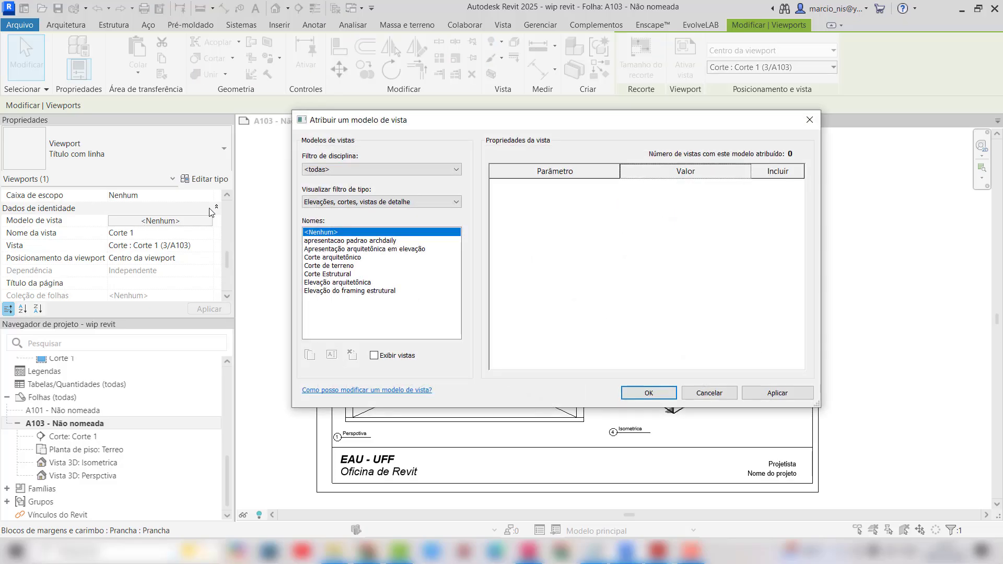
pyautogui.click(381, 202)
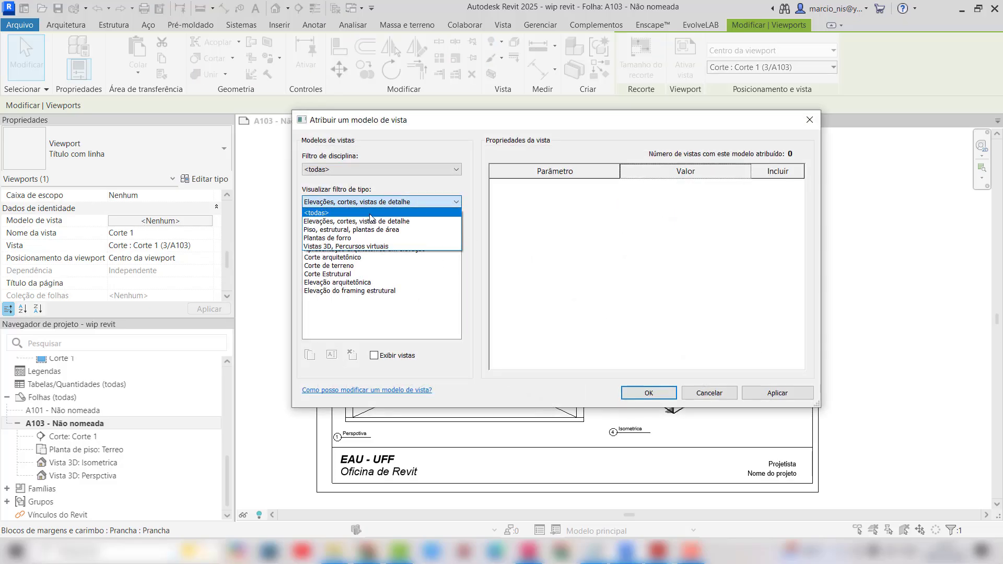
pyautogui.click(361, 210)
pyautogui.click(348, 240)
pyautogui.click(648, 392)
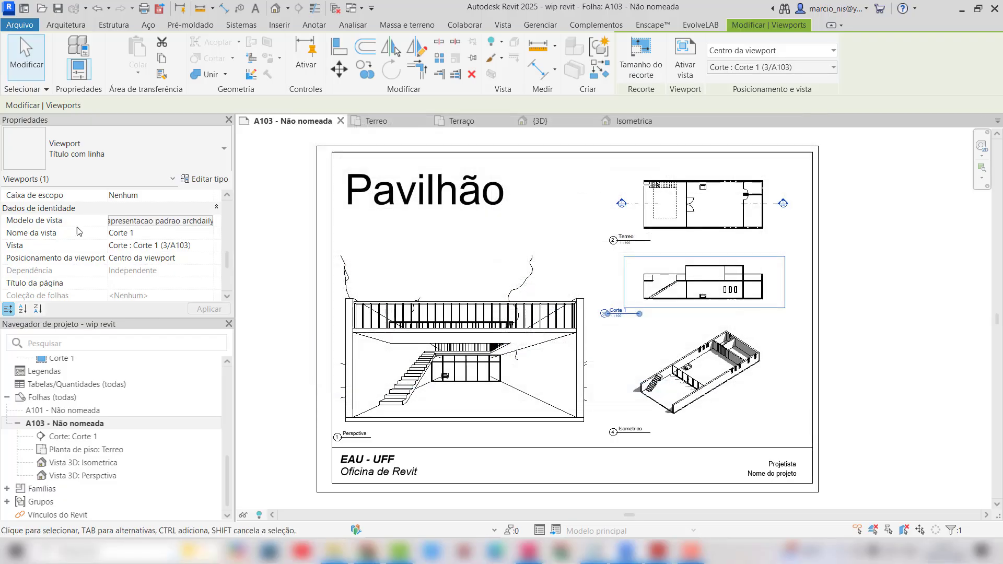
pyautogui.scroll(2, 746, 210)
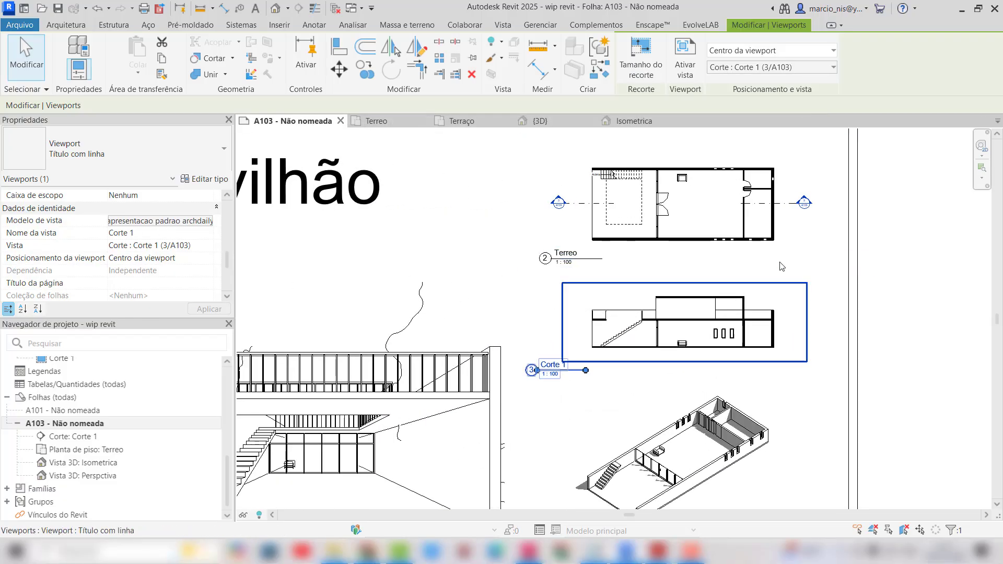
pyautogui.scroll(2, 736, 219)
pyautogui.scroll(-4, 663, 283)
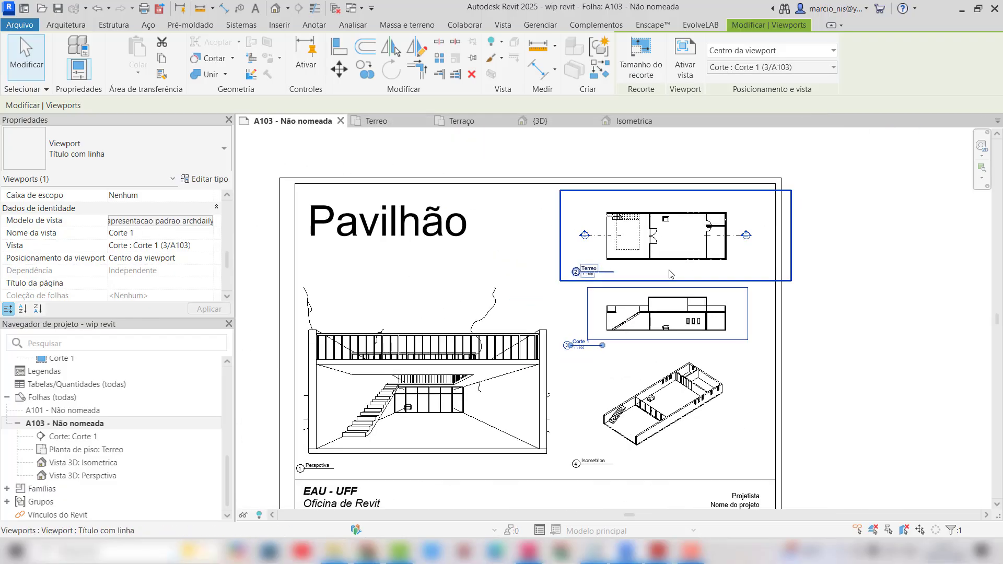
pyautogui.press('Escape')
# Start a PDF export and set its range to selected views and sheets
pyautogui.scroll(1, 599, 377)
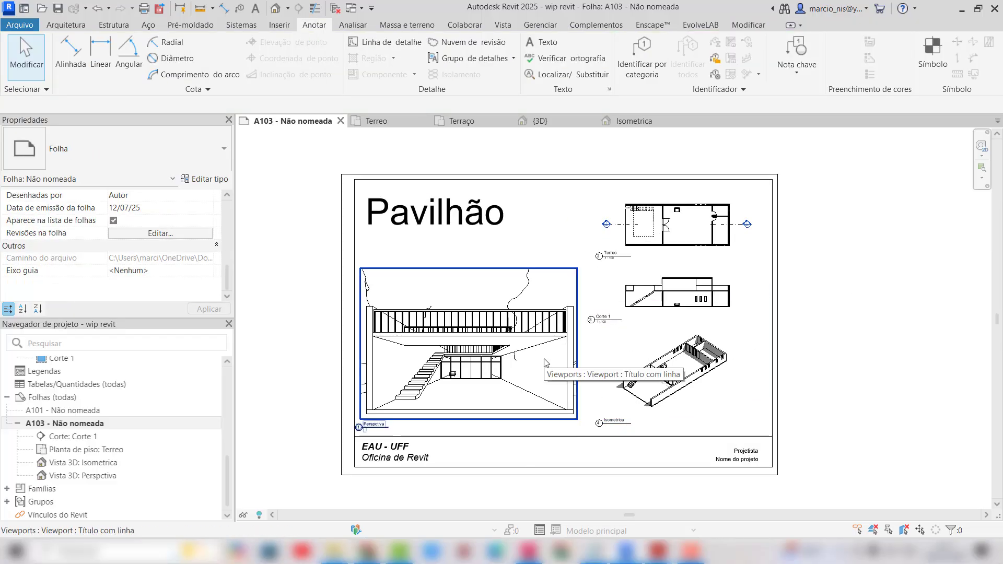
pyautogui.click(26, 25)
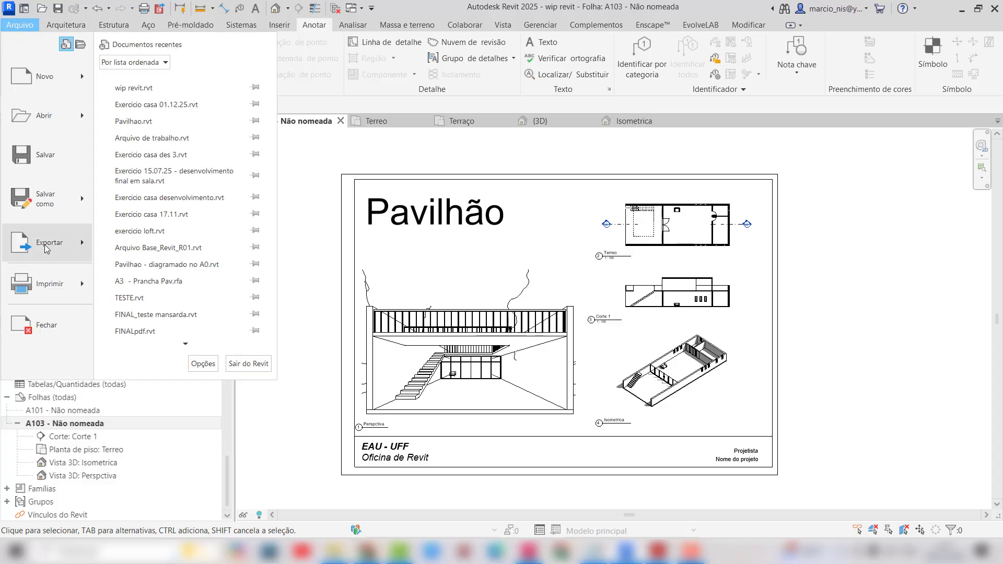
pyautogui.click(78, 240)
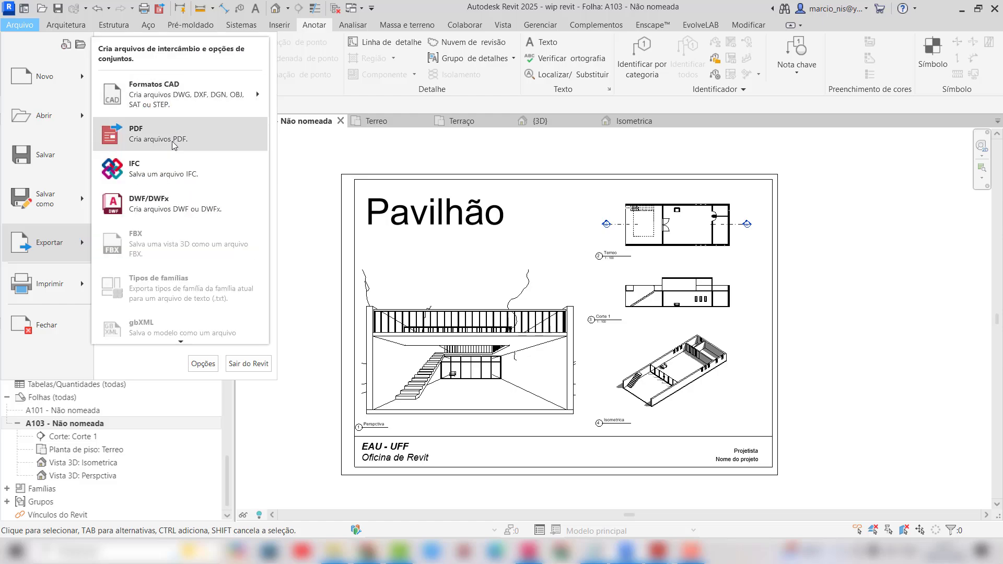
pyautogui.click(172, 140)
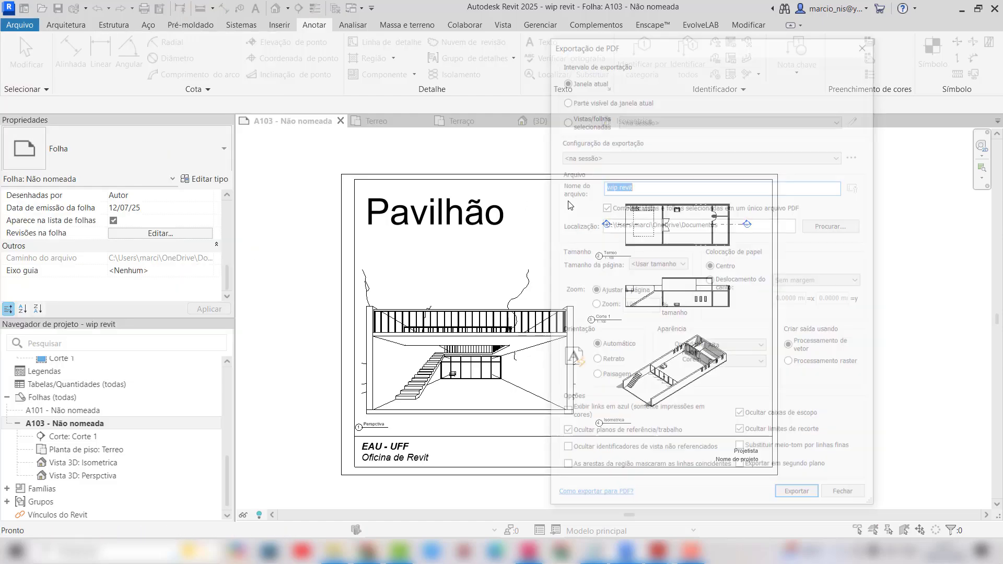
pyautogui.moveTo(624, 46); pyautogui.dragTo(228, 63)
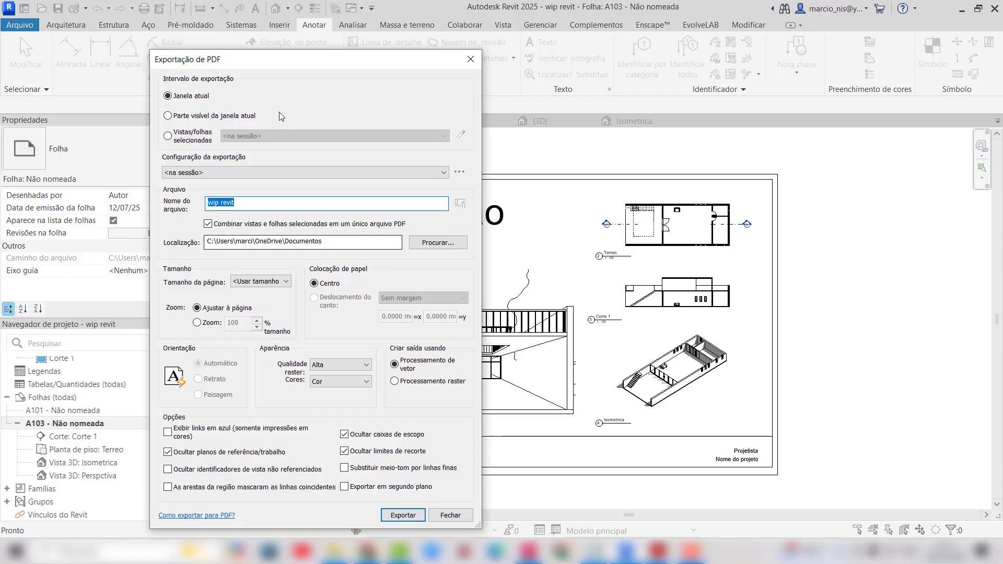
pyautogui.click(188, 137)
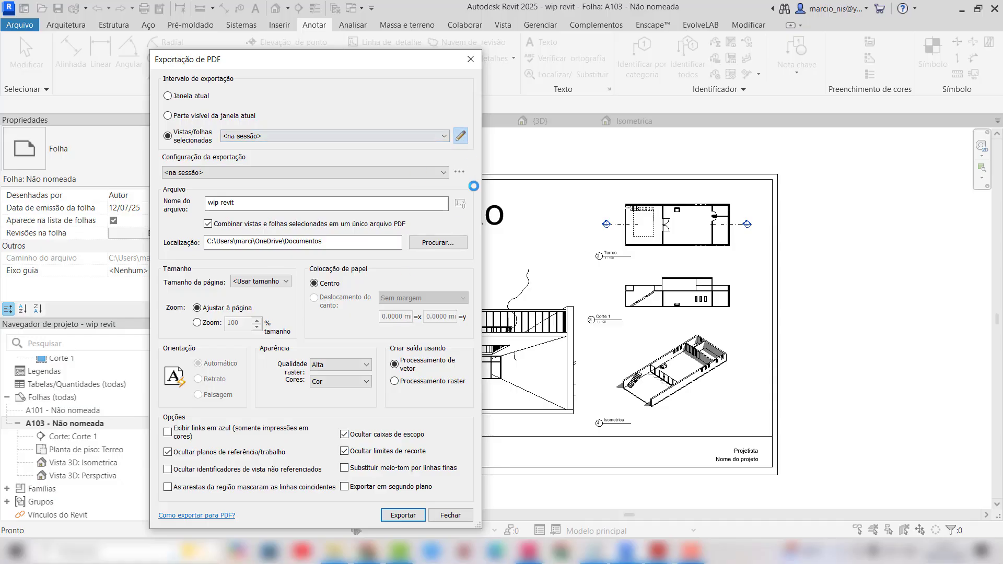
# Try to choose sheet A103 - Não nomeada in the set of views and sheets for the PDF
pyautogui.moveTo(474, 178); pyautogui.dragTo(469, 227)
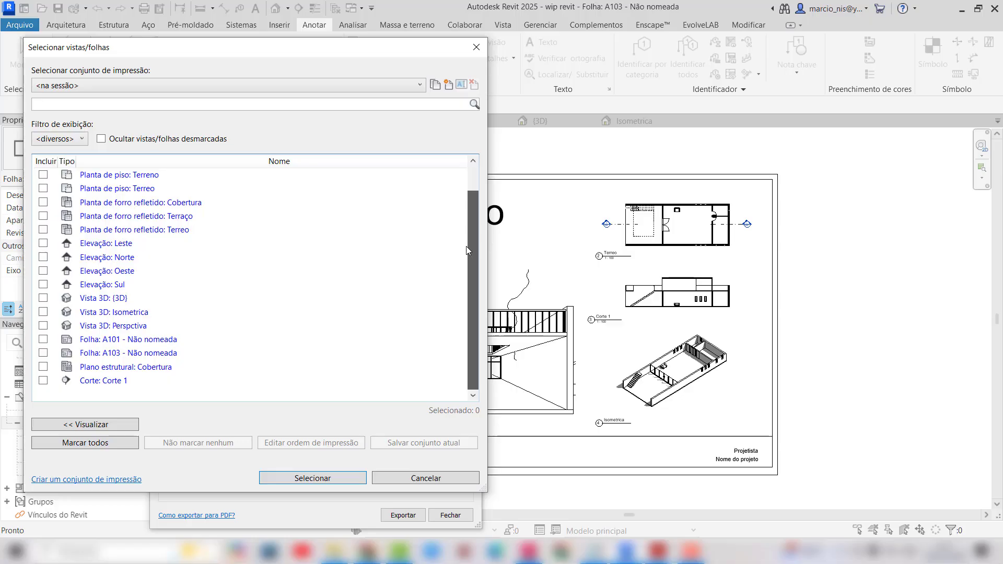
pyautogui.moveTo(472, 194); pyautogui.dragTo(172, 360)
pyautogui.click(170, 359)
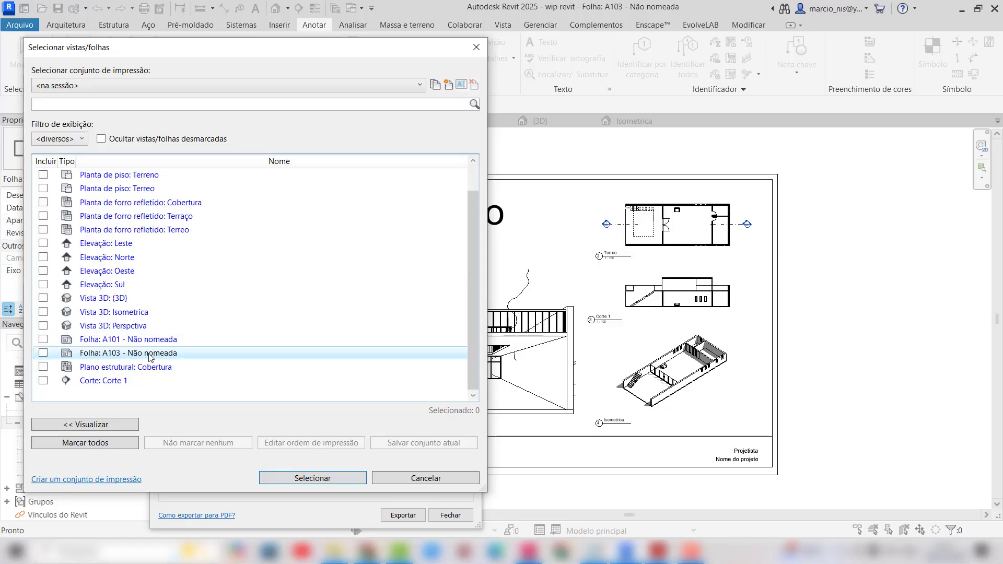
pyautogui.click(314, 479)
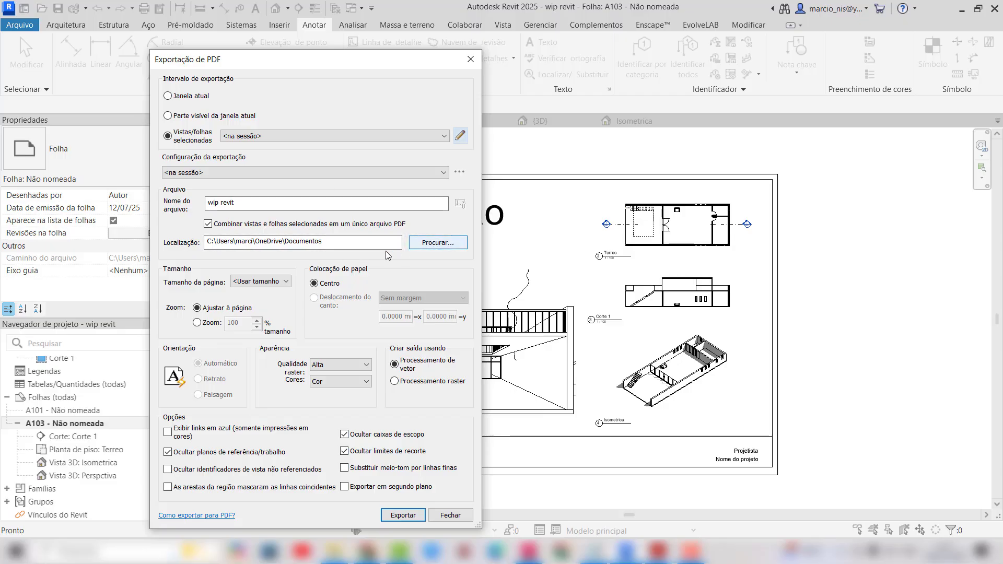
# Name the PDF file Pavilhao prancha and try to export it
pyautogui.moveTo(235, 203); pyautogui.dragTo(212, 203)
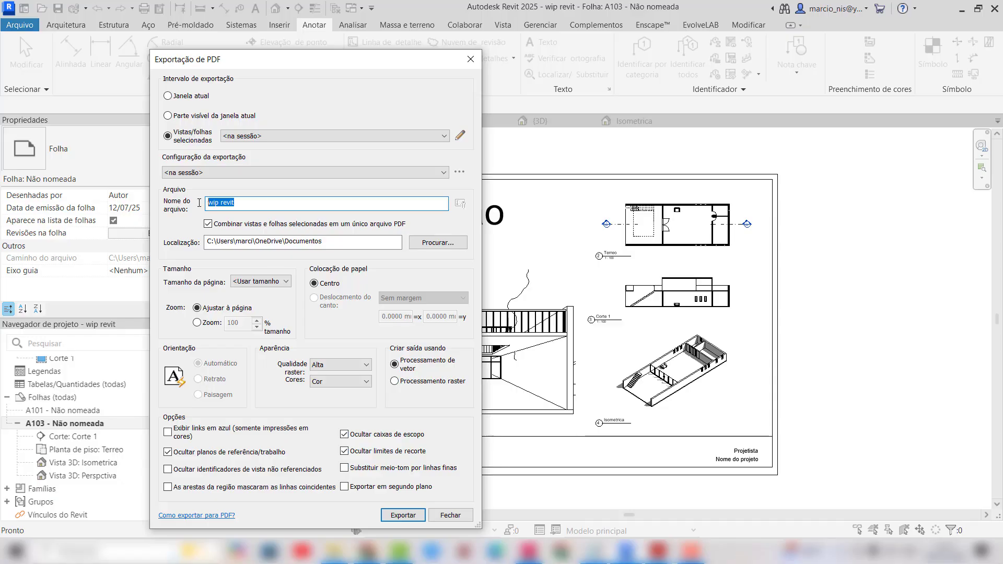
pyautogui.write('PAv')
pyautogui.press('BackSpace')
pyautogui.press('BackSpace')
pyautogui.write('avilhao prancha')
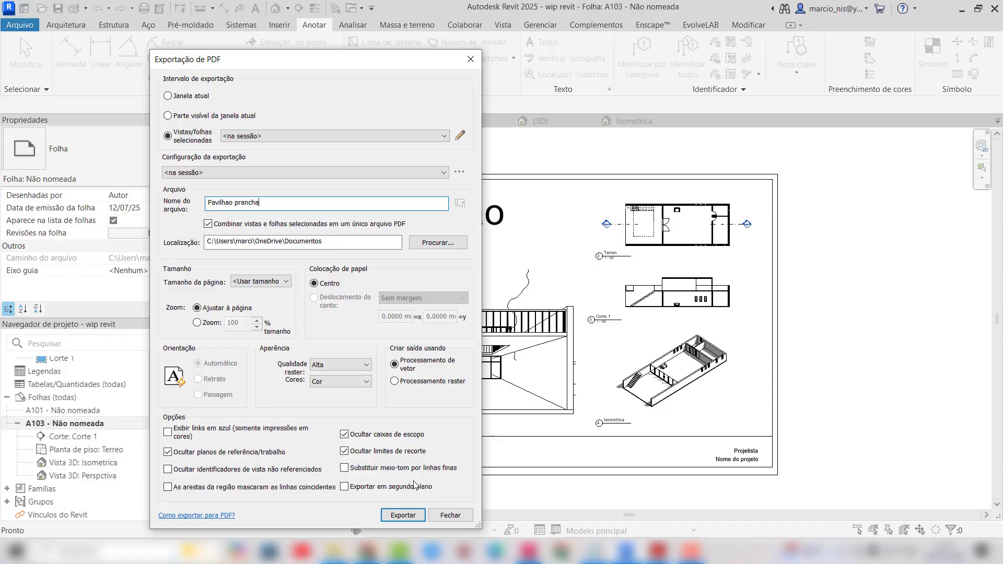
pyautogui.click(408, 515)
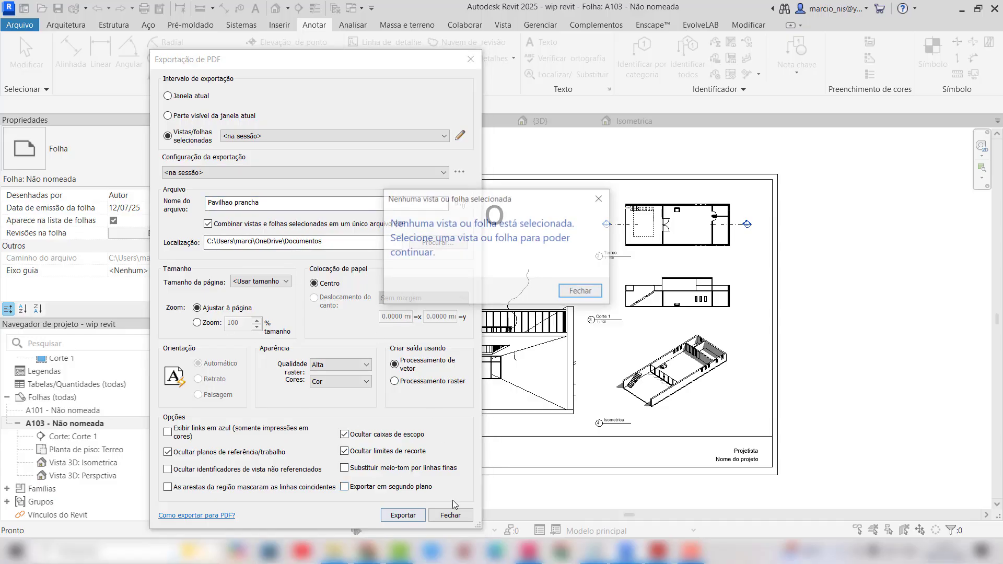
pyautogui.click(584, 292)
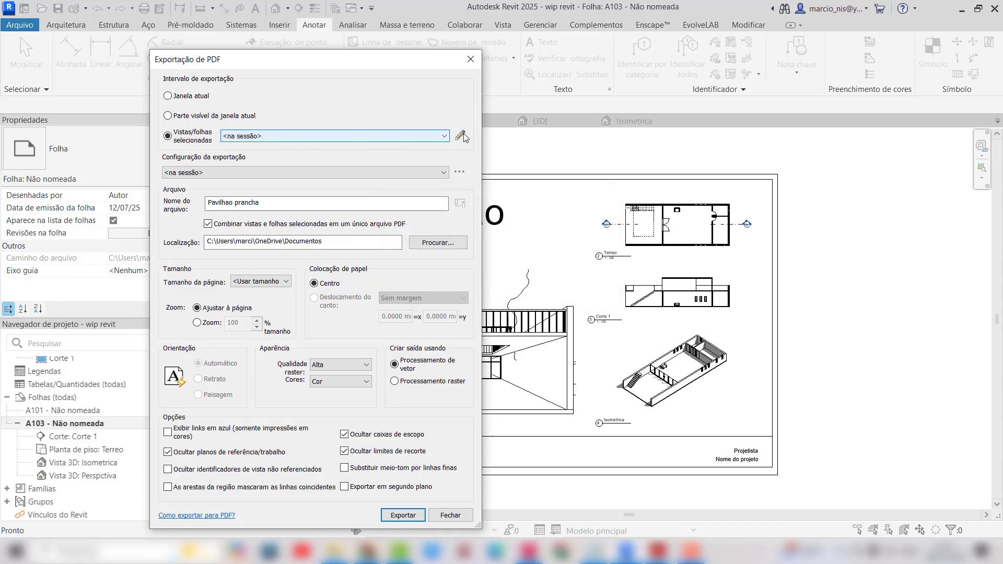
# Include sheet A103 - Não nomeada in the set of views and sheets and export the PDF
pyautogui.click(460, 135)
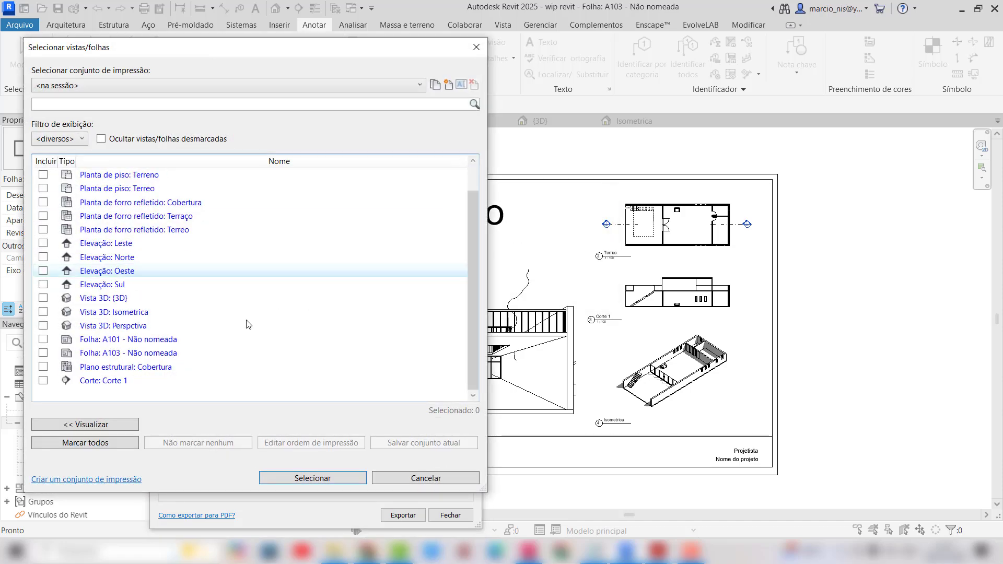
pyautogui.click(42, 353)
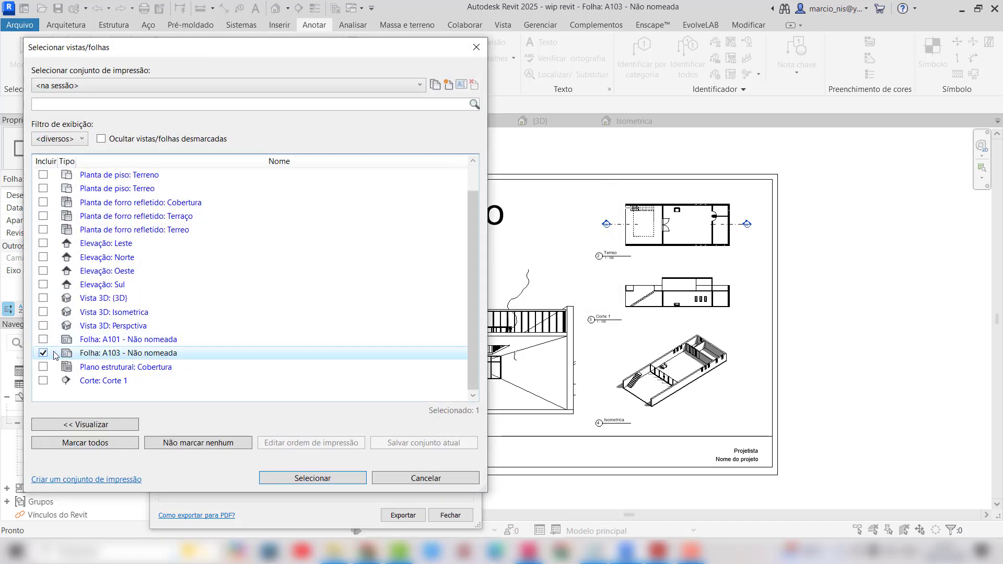
pyautogui.click(313, 478)
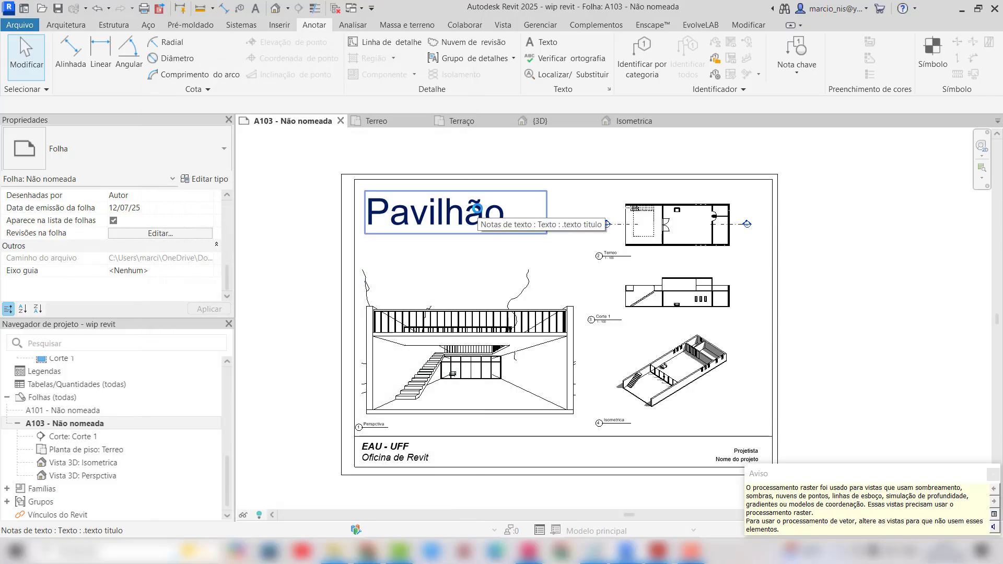
# Switch to File Explorer and open the exported Pavilhao prancha PDF from the Documents folder
pyautogui.press('super+e')
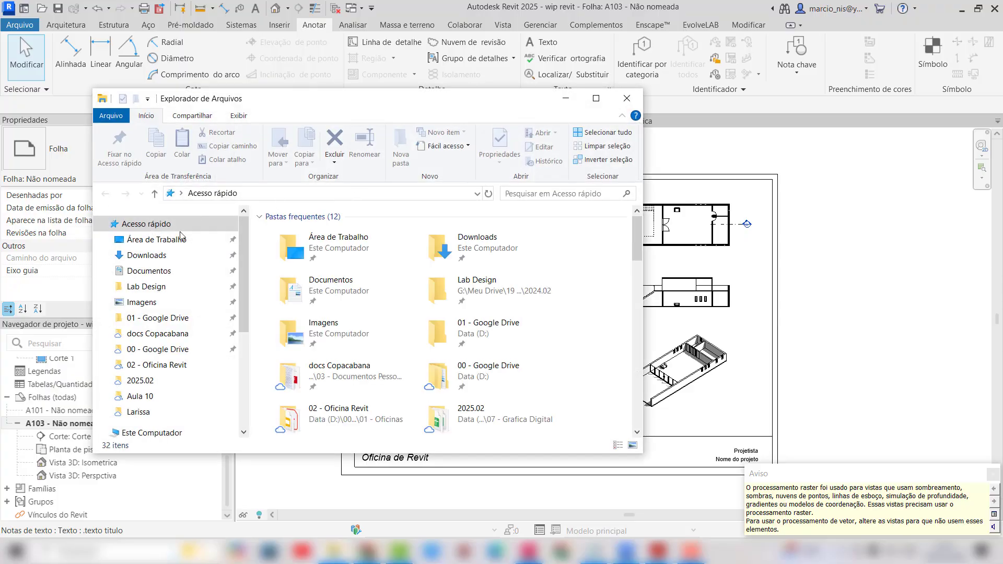
pyautogui.click(146, 271)
pyautogui.doubleClick(326, 235)
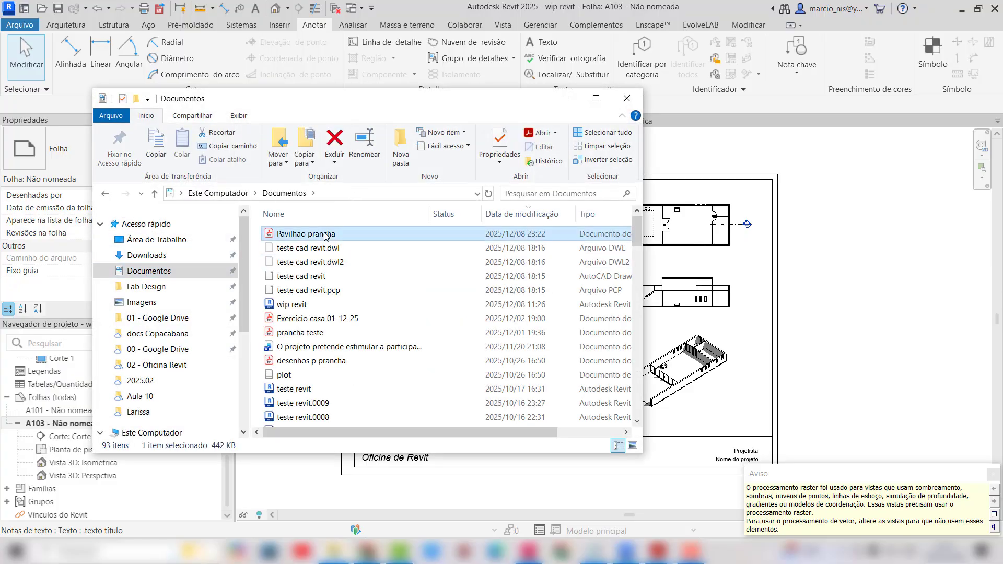